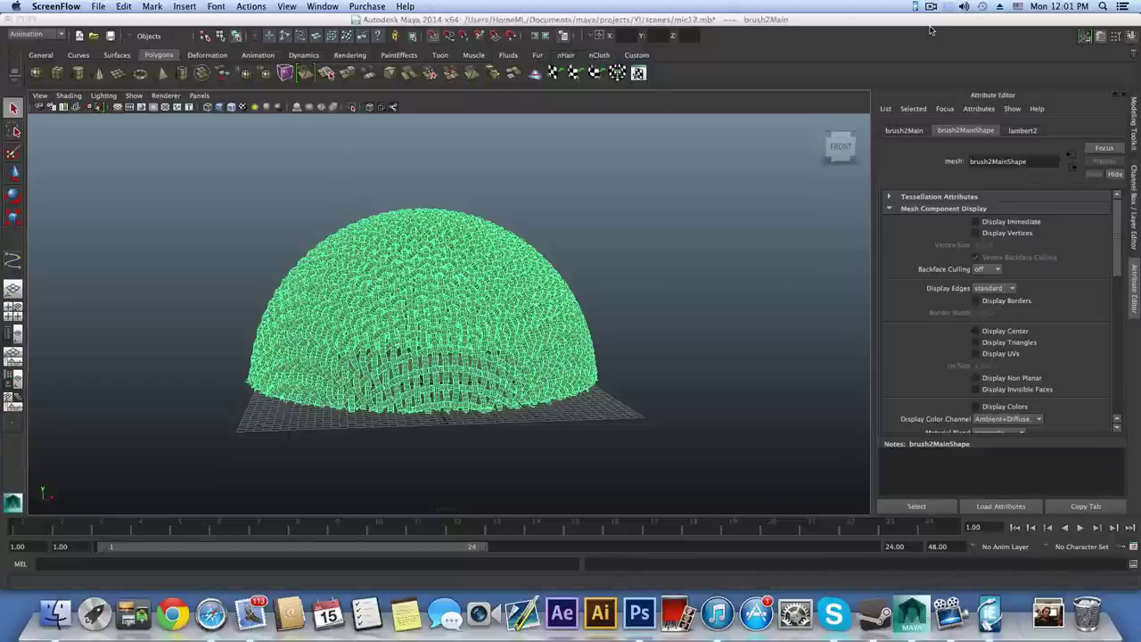
{"action": "left_click", "coordinate": [931, 6]}
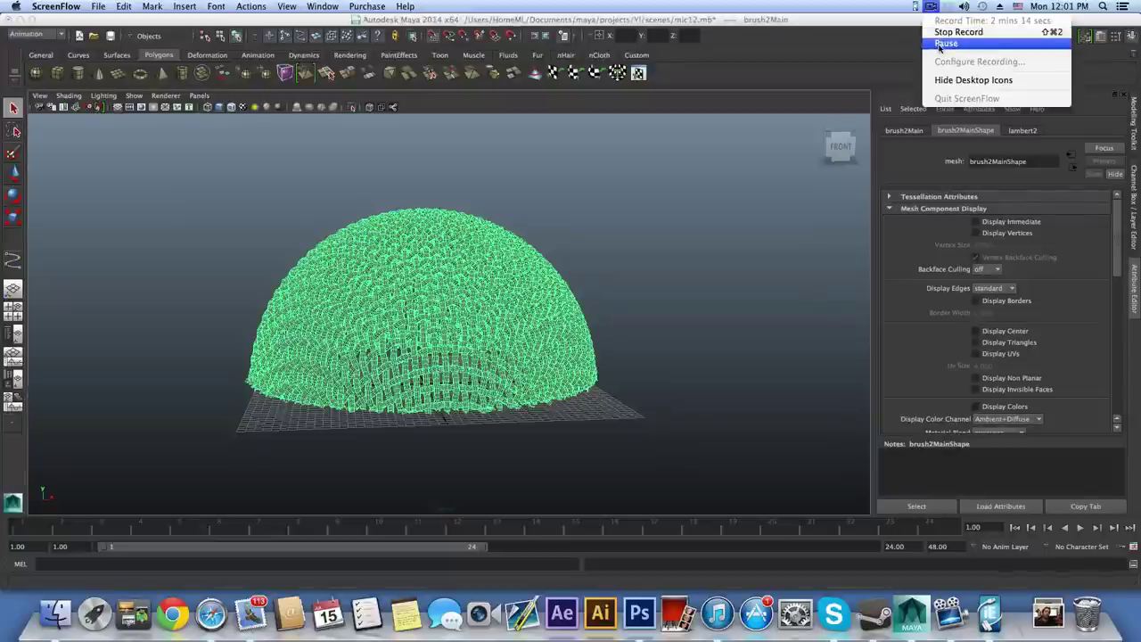
{"action": "left_click", "coordinate": [945, 44]}
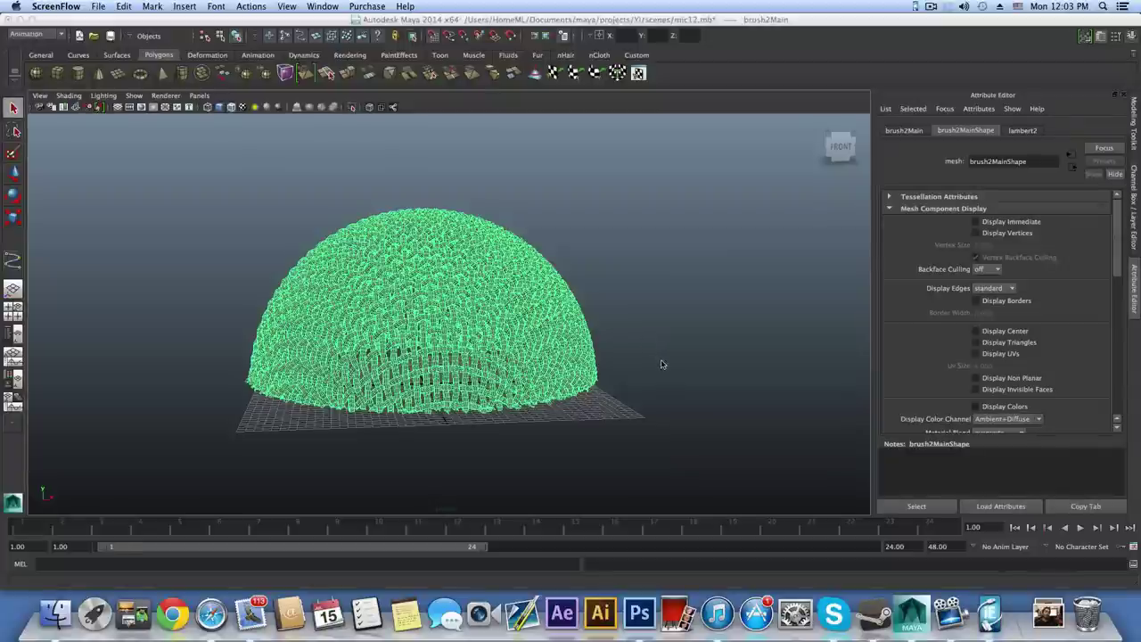
- Start a new empty scene without saving the changes to the dome scene mic12.mb
{"action": "left_click", "coordinate": [615, 305]}
{"action": "left_click_drag", "start_coordinate": [616, 306], "coordinate": [614, 308], "text": "alt"}
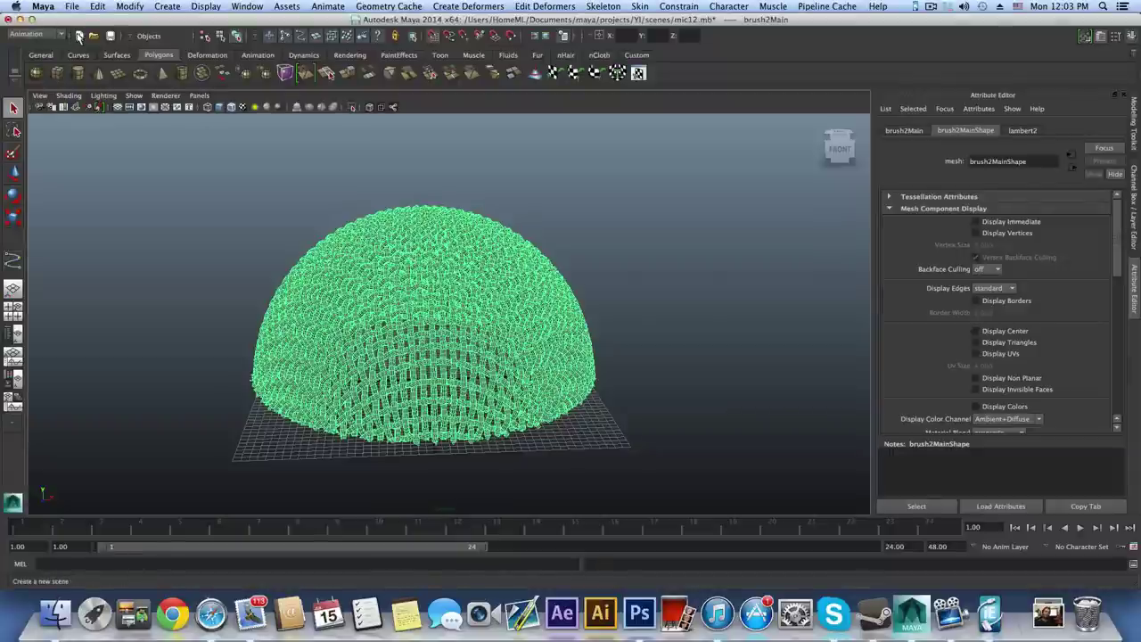
{"action": "left_click", "coordinate": [78, 36]}
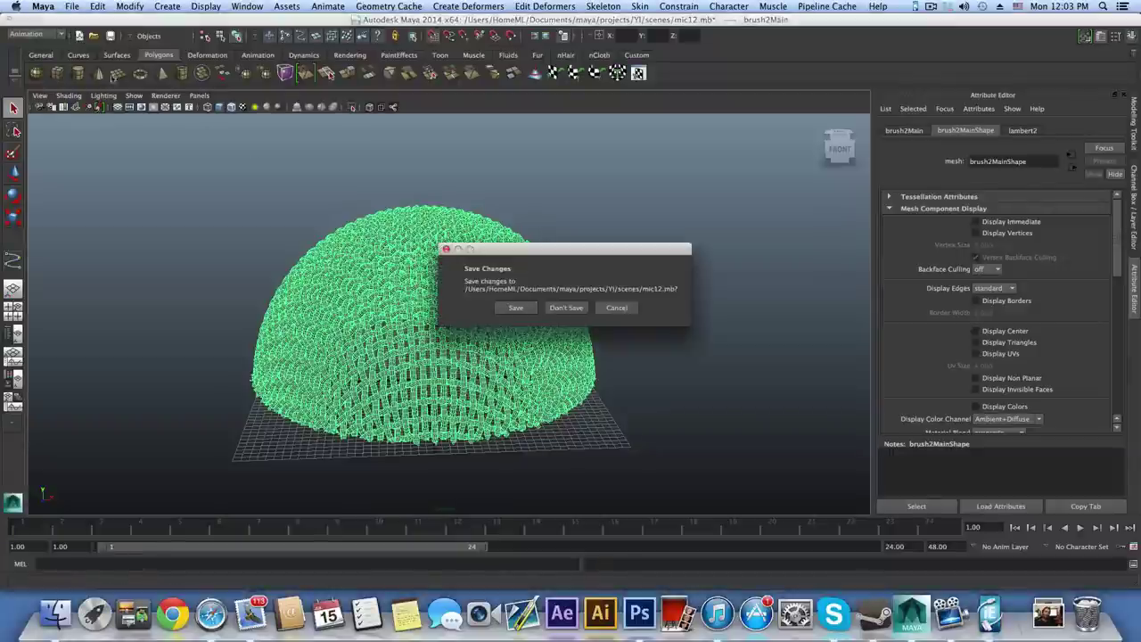
{"action": "left_click", "coordinate": [567, 308]}
{"action": "left_click_drag", "start_coordinate": [451, 355], "coordinate": [436, 382], "text": "alt"}
{"action": "middle_click_drag", "start_coordinate": [443, 387], "coordinate": [437, 351], "text": "alt"}
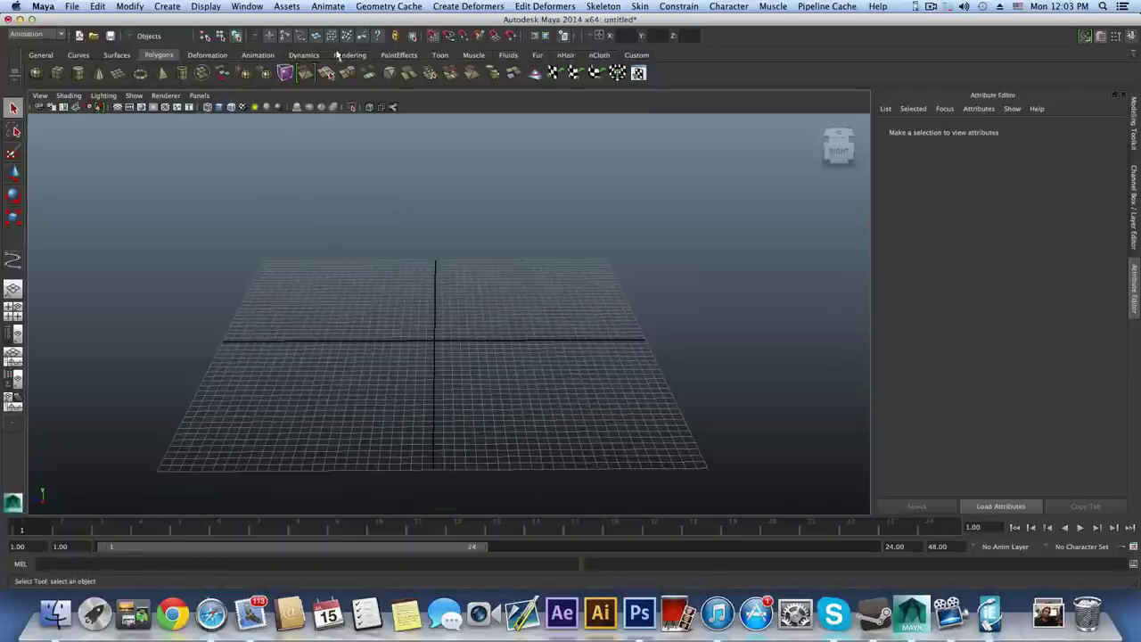
- Apply the grid options with a length and width of 20 units, grid lines every 4 units and 5 subdivisions
{"action": "left_click", "coordinate": [206, 6]}
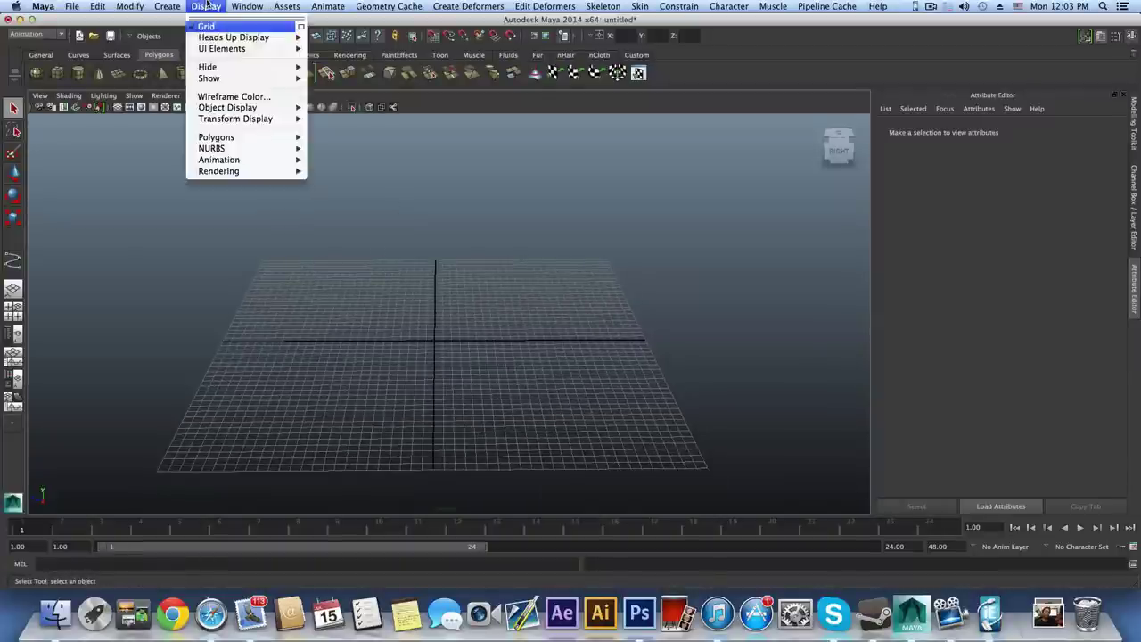
{"action": "left_click", "coordinate": [301, 27]}
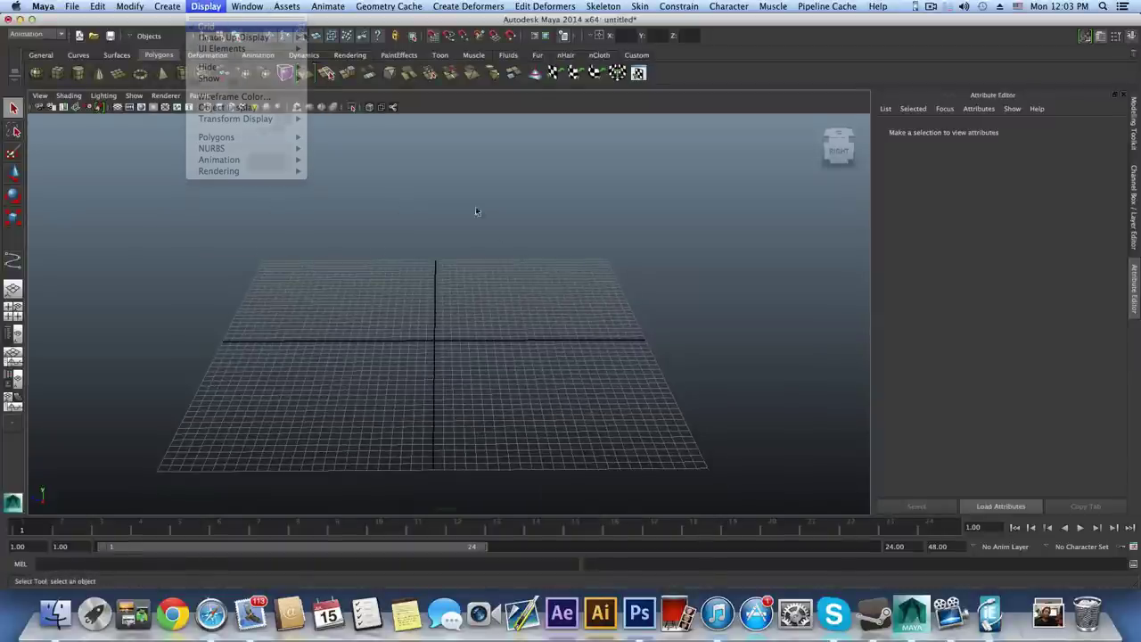
{"action": "left_click_drag", "start_coordinate": [614, 51], "coordinate": [614, 142]}
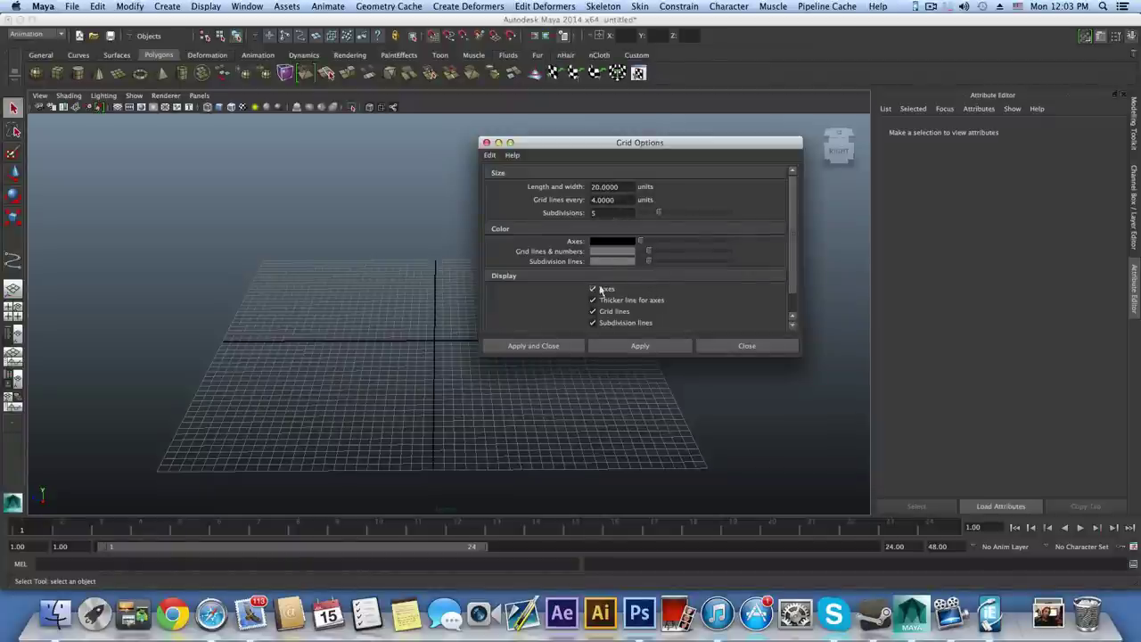
{"action": "left_click", "coordinate": [532, 347]}
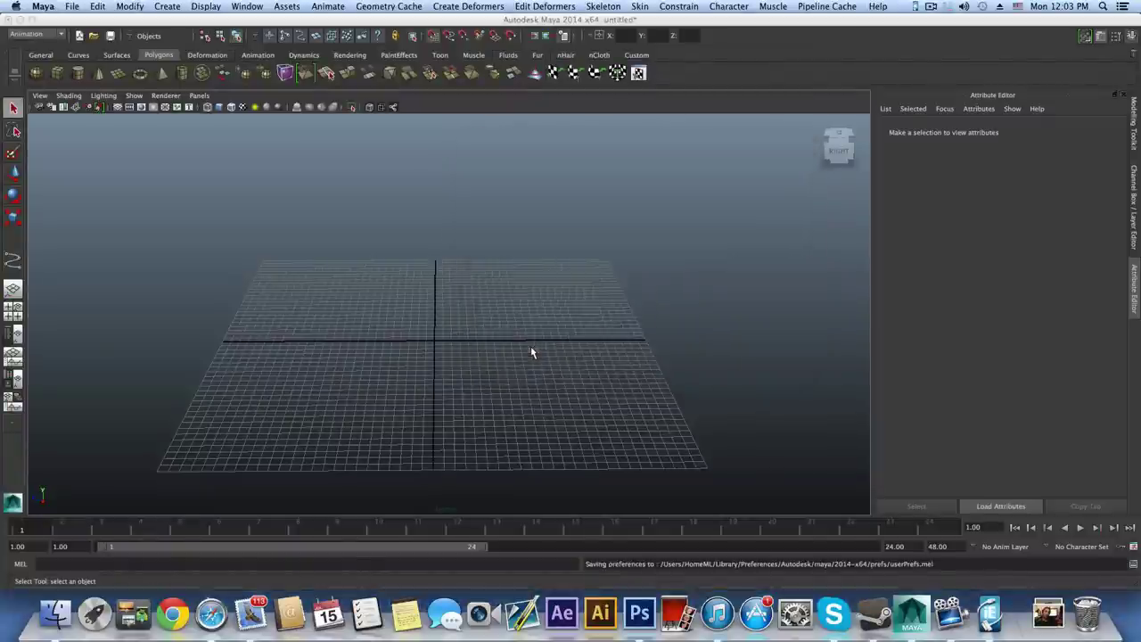
- Open the Preferences and examine the general interface settings and the options for reverting or restoring defaults
{"action": "left_click", "coordinate": [235, 7]}
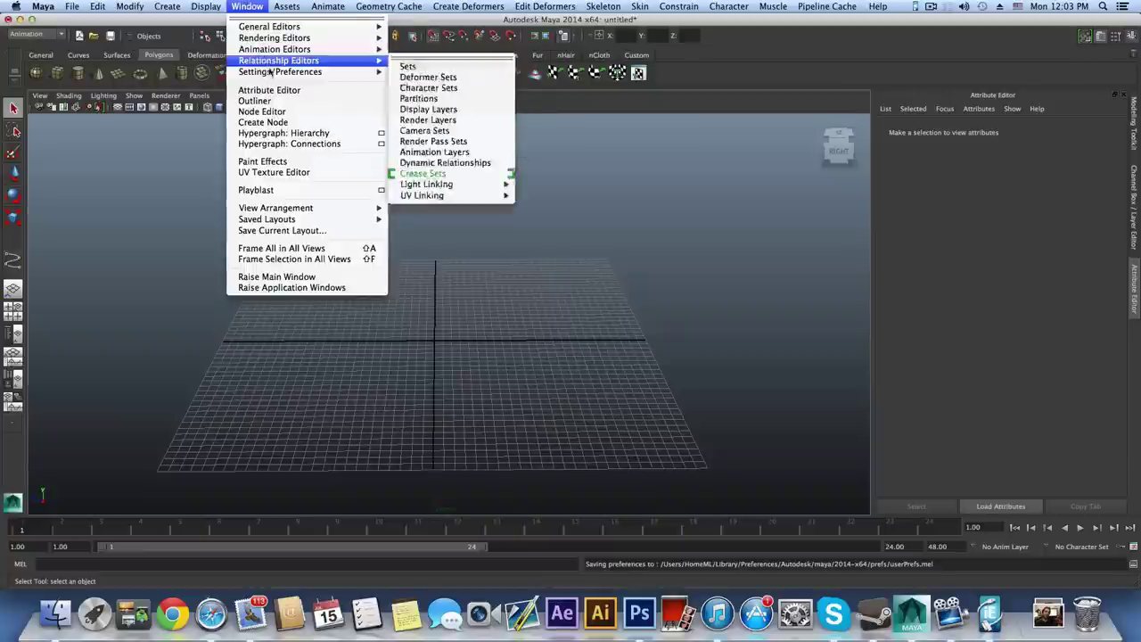
{"action": "mouse_move", "coordinate": [270, 71]}
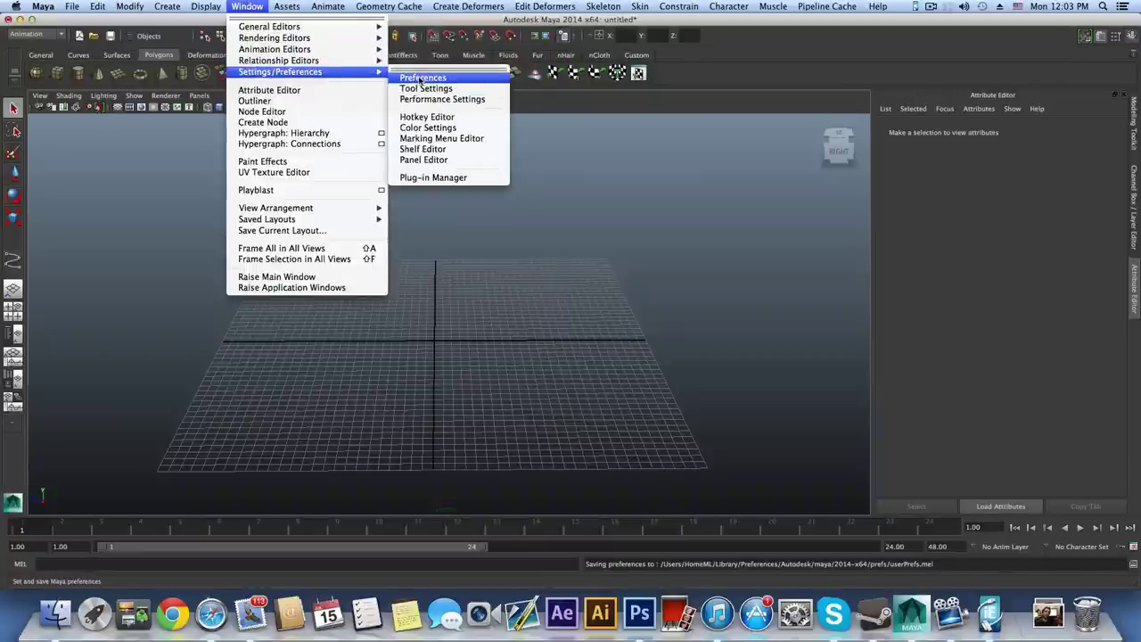
{"action": "left_click", "coordinate": [423, 78]}
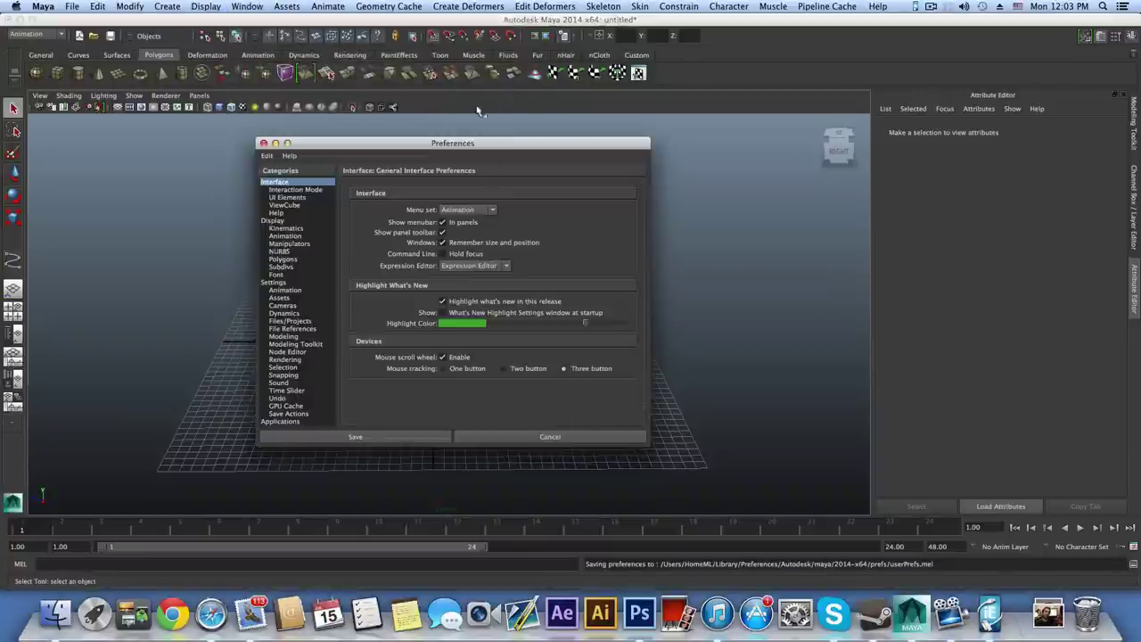
{"action": "left_click_drag", "start_coordinate": [484, 145], "coordinate": [457, 142]}
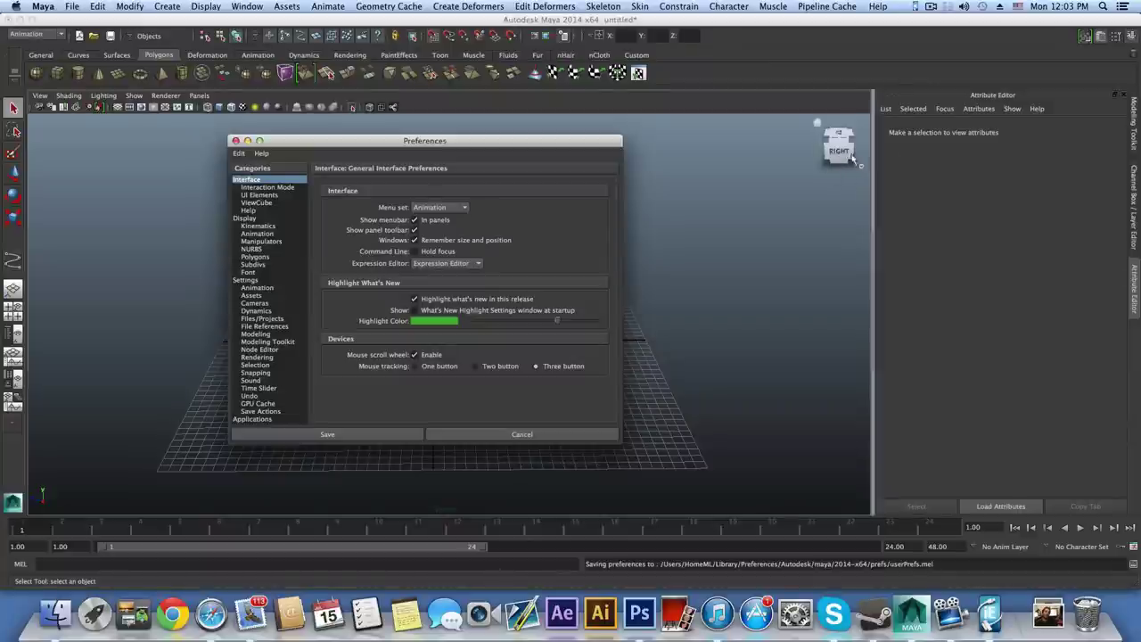
{"action": "left_click", "coordinate": [239, 153]}
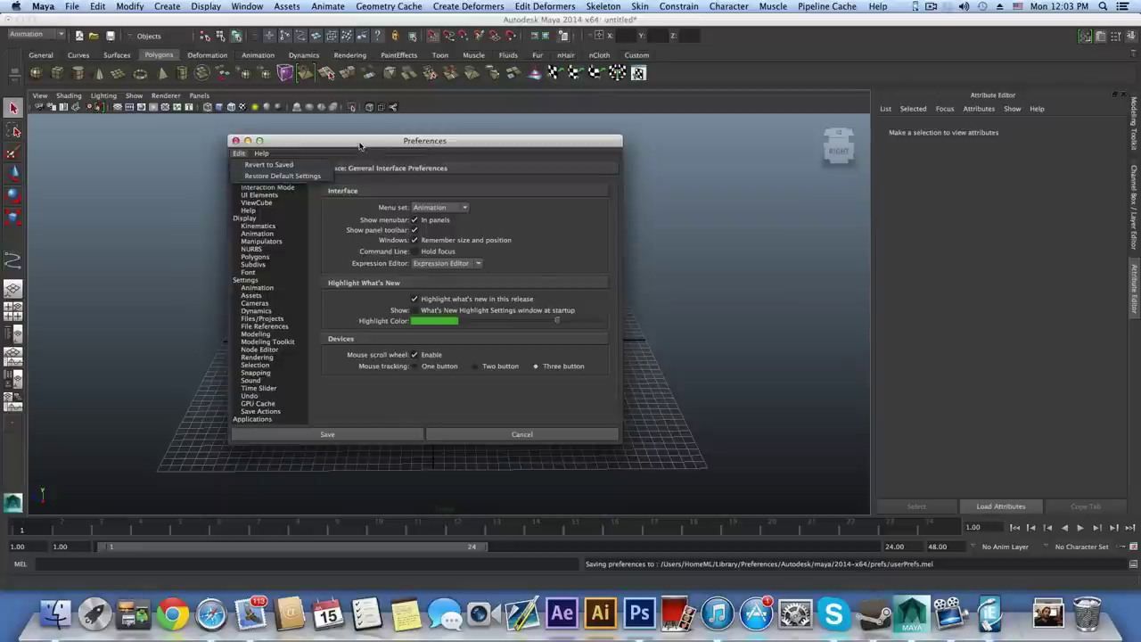
{"action": "left_click_drag", "start_coordinate": [360, 145], "coordinate": [338, 135]}
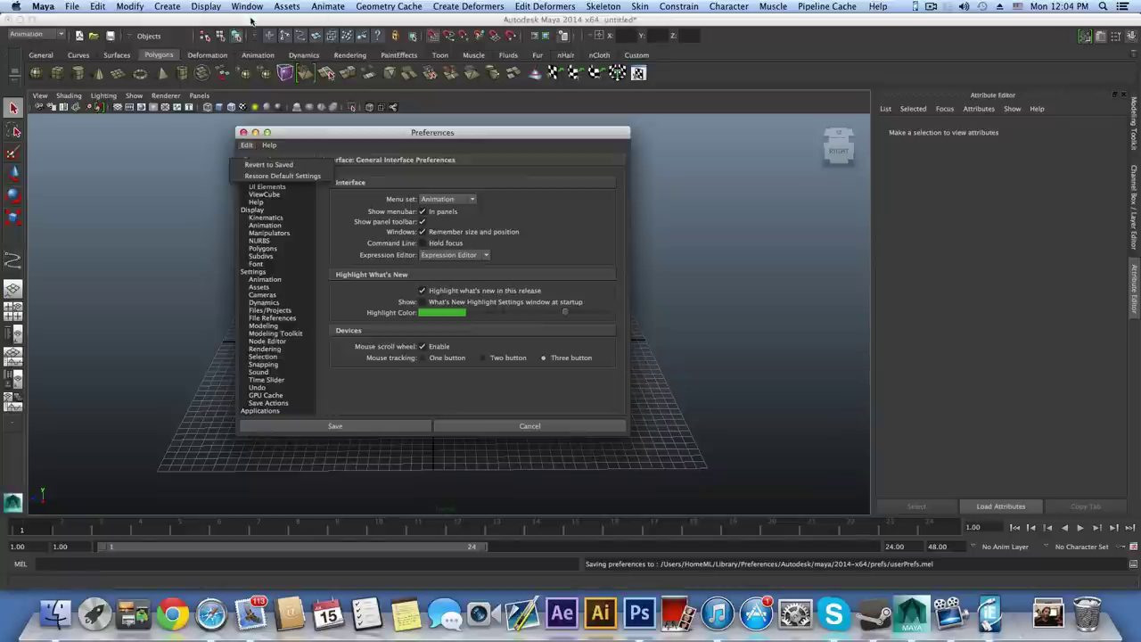
{"action": "left_click_drag", "start_coordinate": [425, 134], "coordinate": [523, 166]}
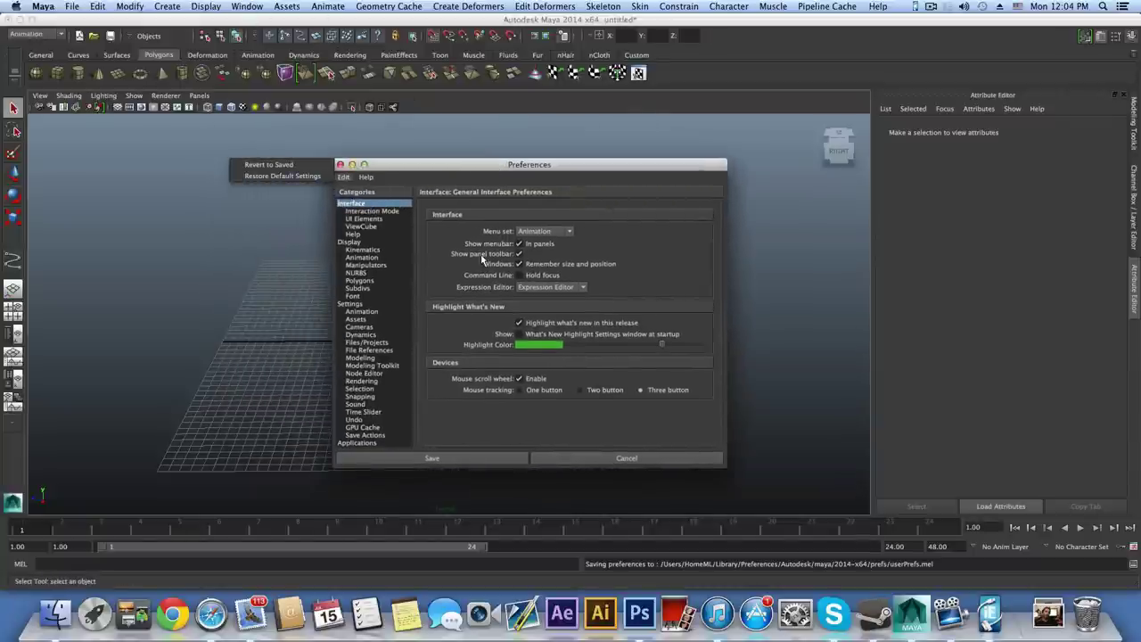
- Review the Display, Settings working units and ViewCube categories, and save the preferences
{"action": "left_click", "coordinate": [350, 242]}
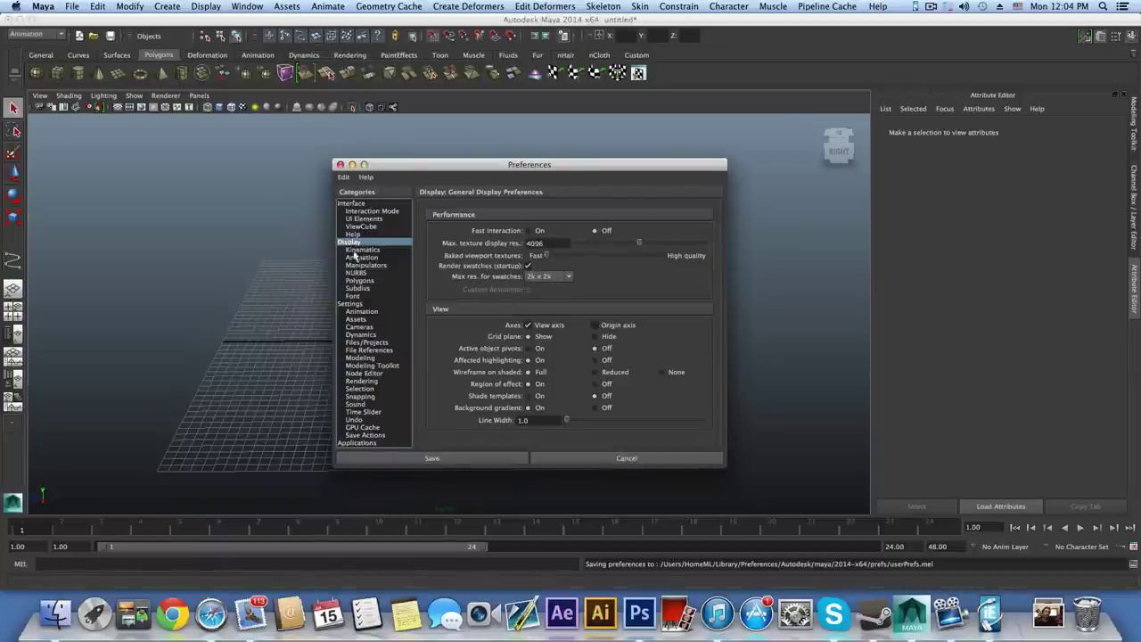
{"action": "left_click", "coordinate": [349, 304]}
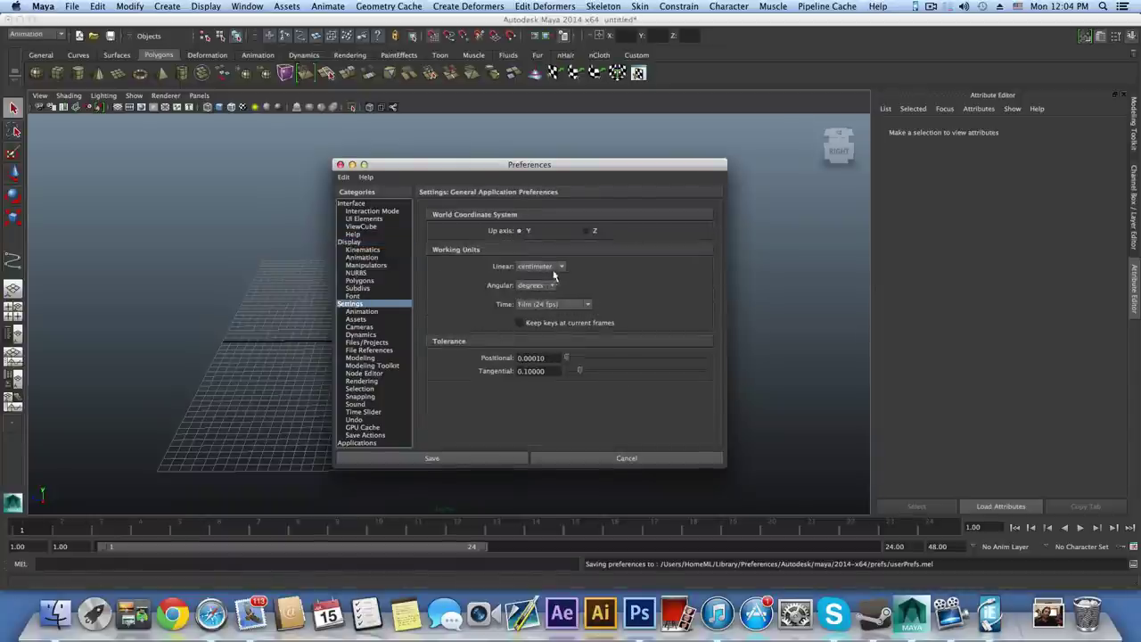
{"action": "left_click", "coordinate": [552, 357]}
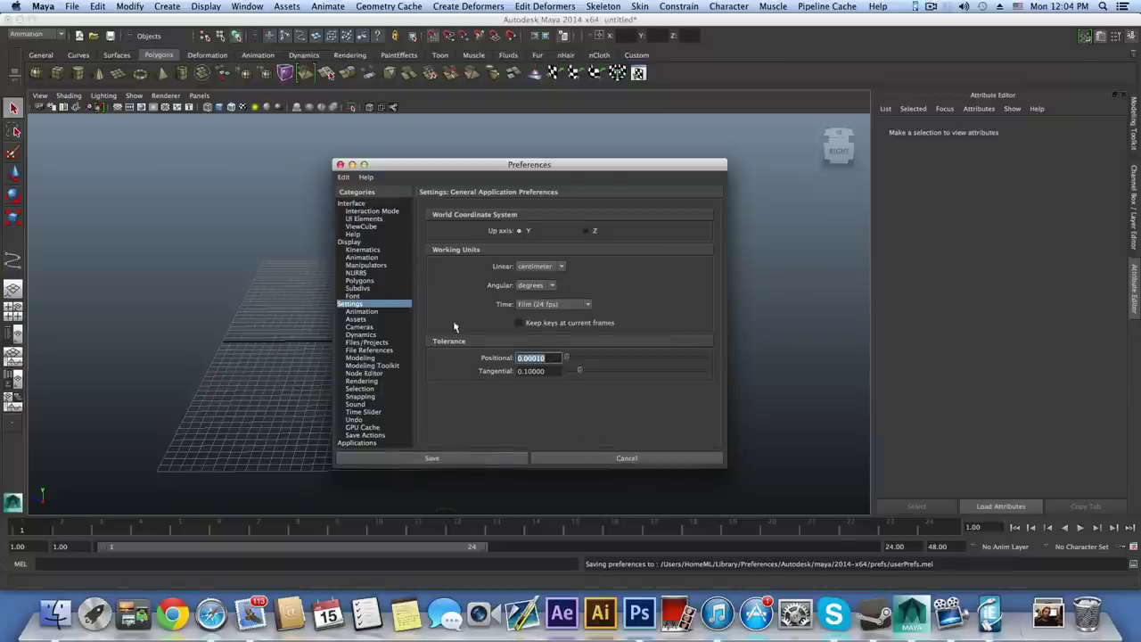
{"action": "left_click", "coordinate": [363, 227]}
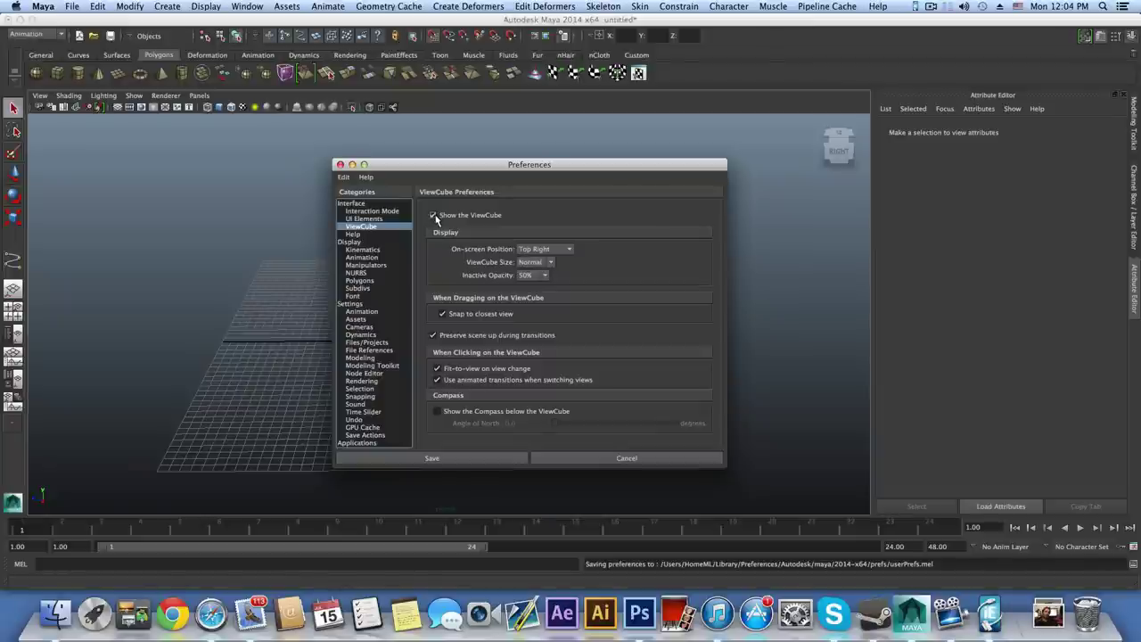
{"action": "left_click", "coordinate": [343, 176]}
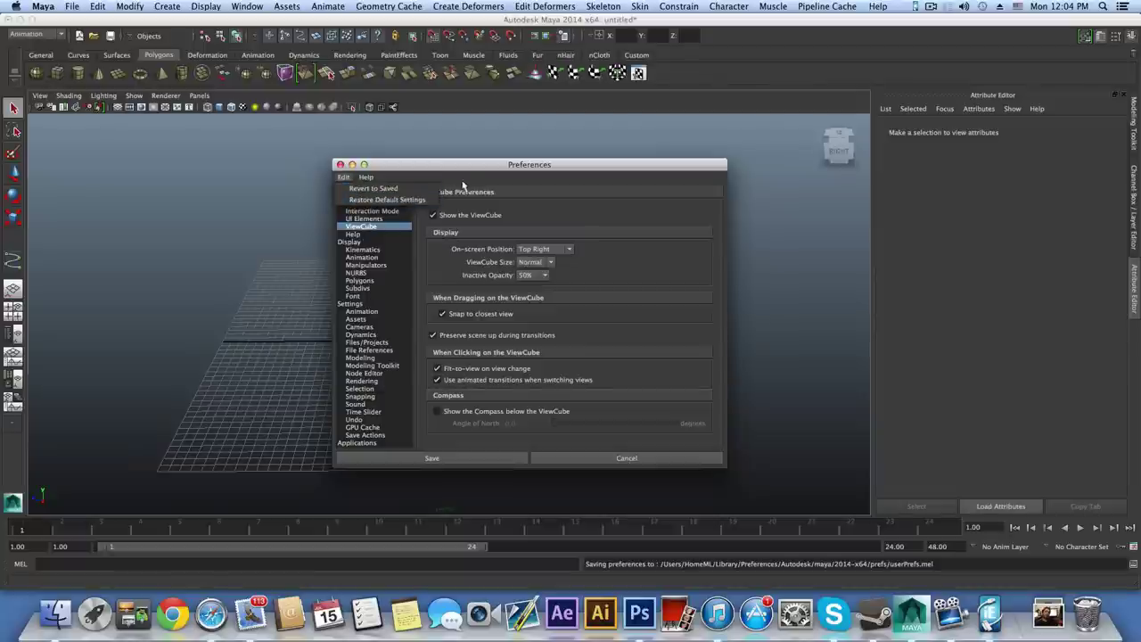
{"action": "left_click", "coordinate": [651, 459]}
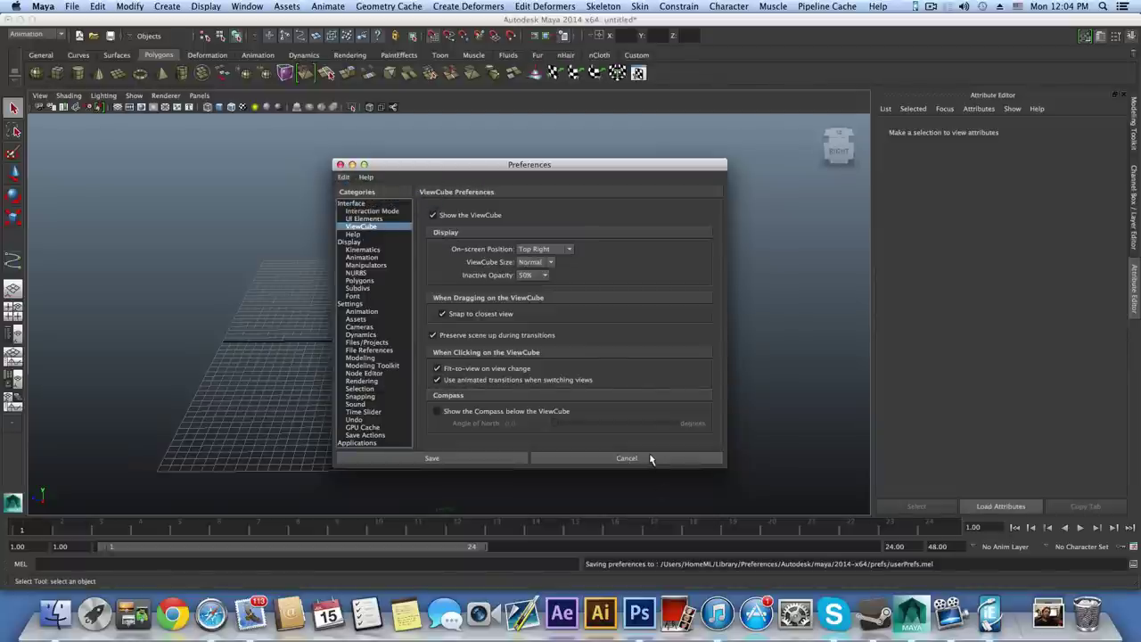
{"action": "left_click", "coordinate": [463, 459]}
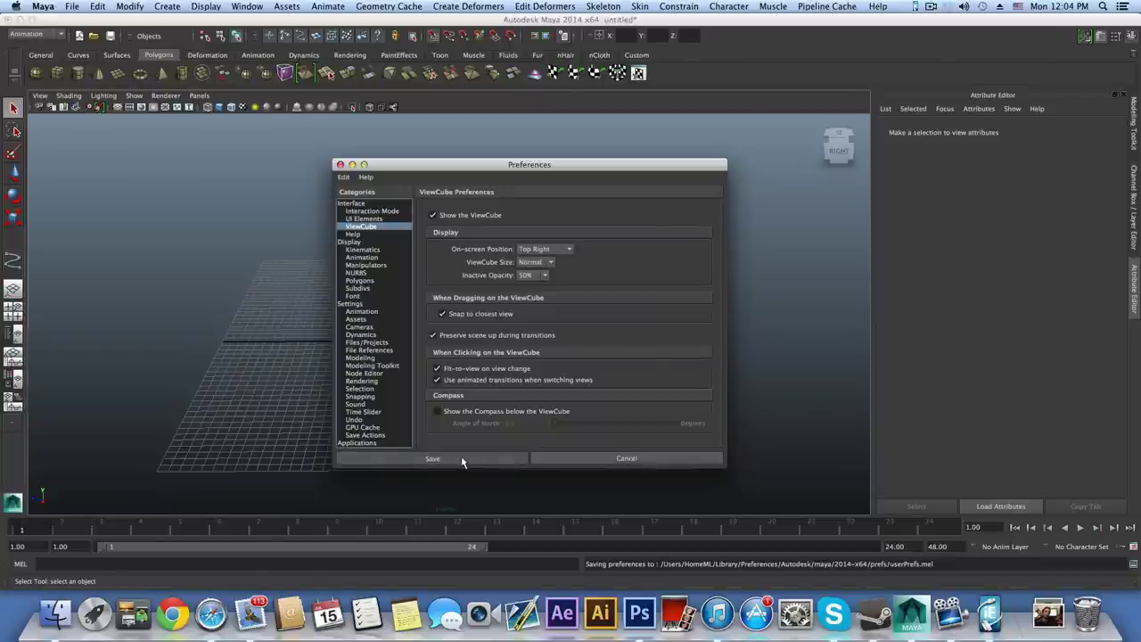
- Turn on Smooth Wireframe in the perspective view's shading options
{"action": "left_click", "coordinate": [205, 6]}
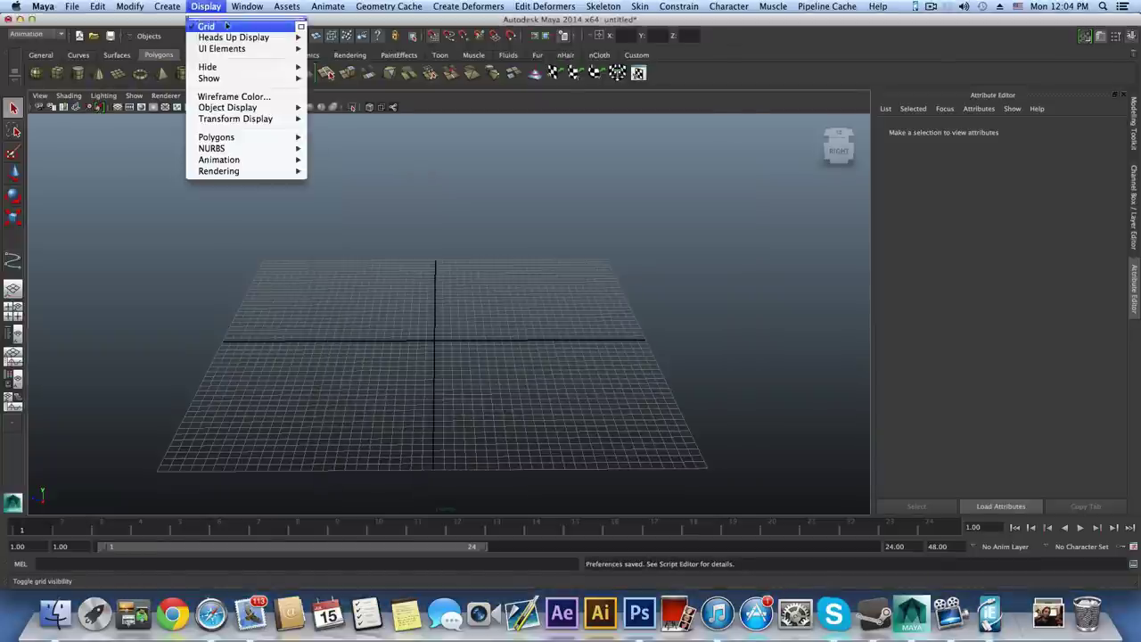
{"action": "left_click", "coordinate": [523, 317]}
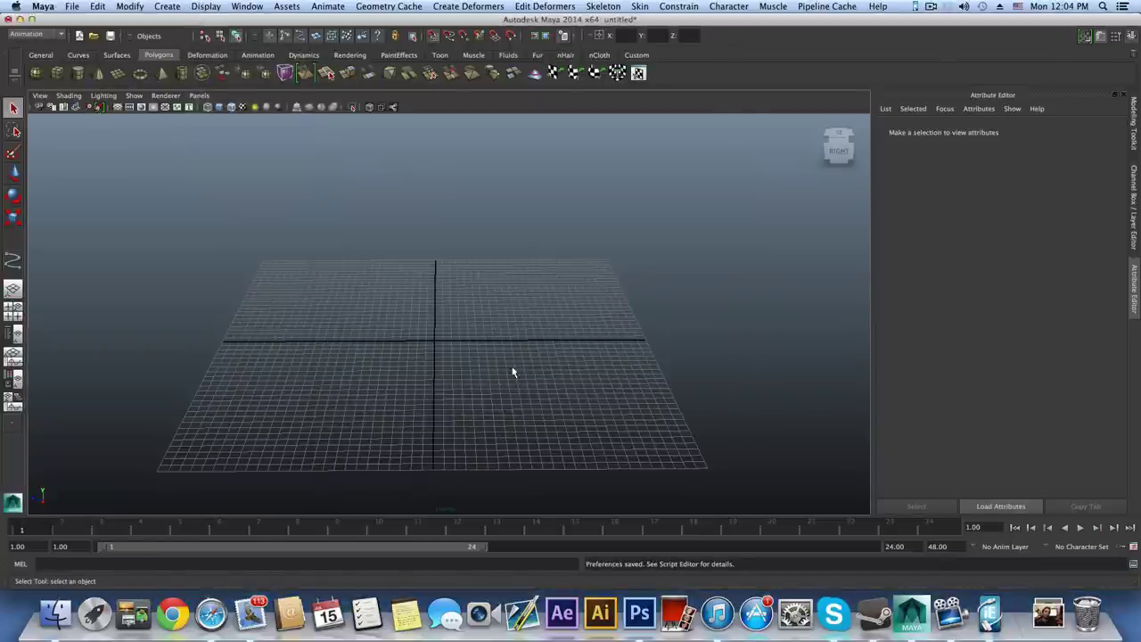
{"action": "right_click_drag", "start_coordinate": [502, 344], "coordinate": [445, 381], "text": "alt"}
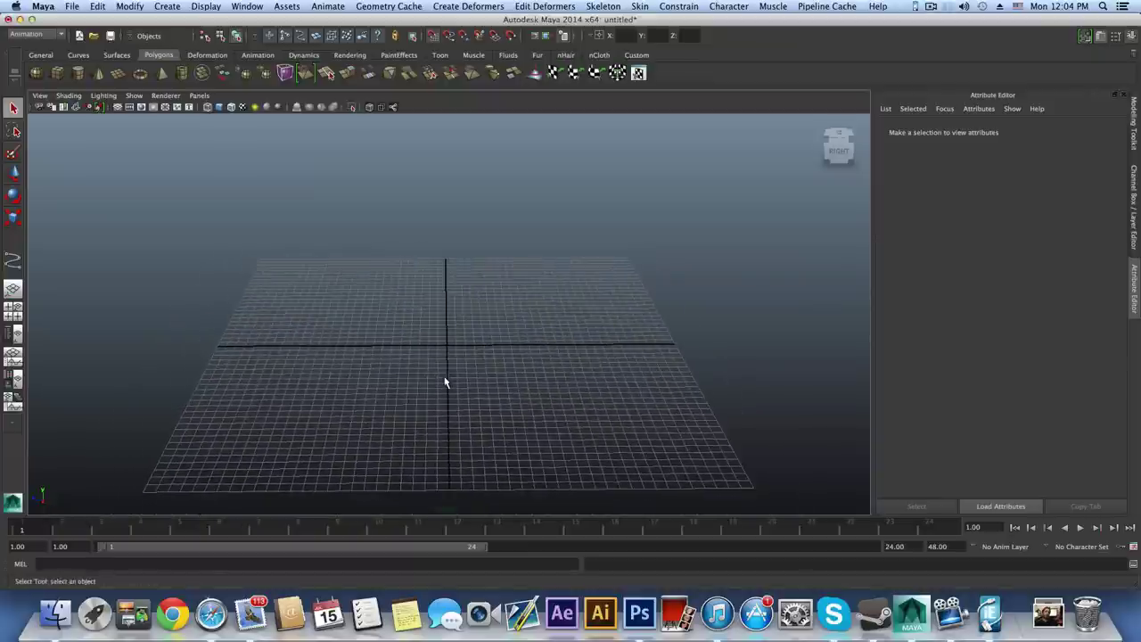
{"action": "left_click_drag", "start_coordinate": [443, 377], "coordinate": [443, 375], "text": "alt"}
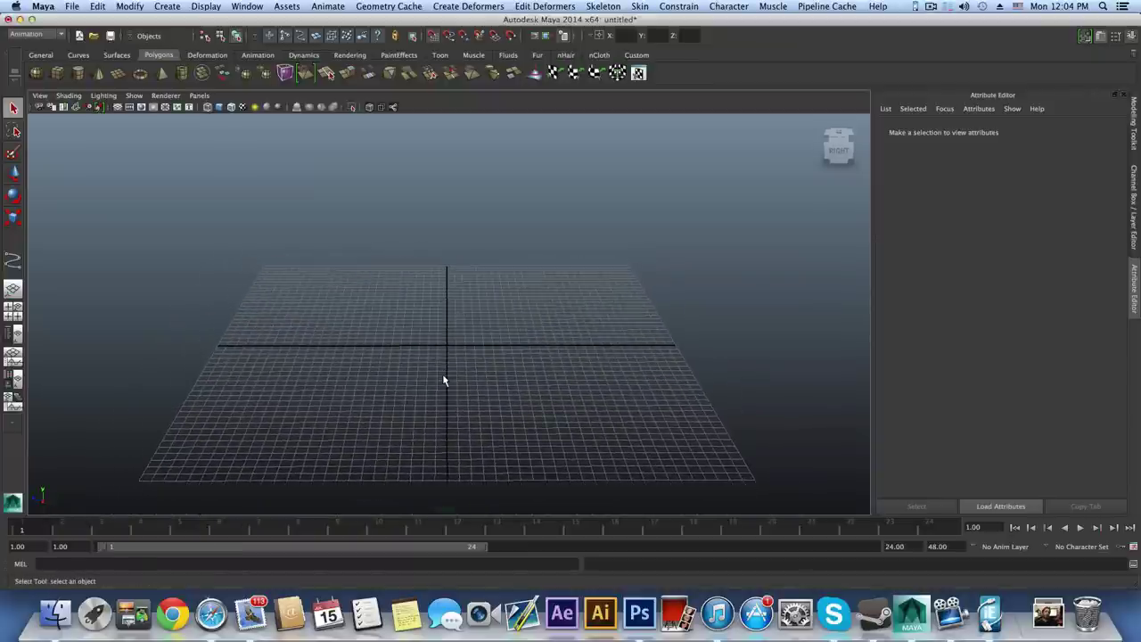
{"action": "scroll", "coordinate": [443, 381], "scroll_direction": "up", "scroll_amount": 1}
{"action": "left_click", "coordinate": [69, 97]}
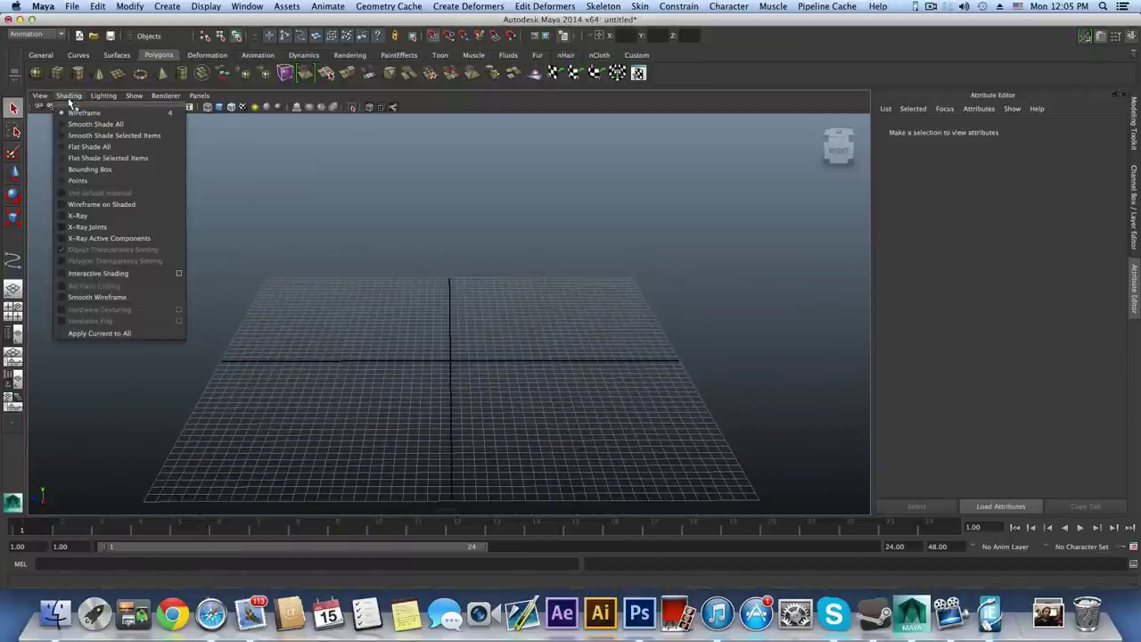
{"action": "left_click", "coordinate": [99, 298]}
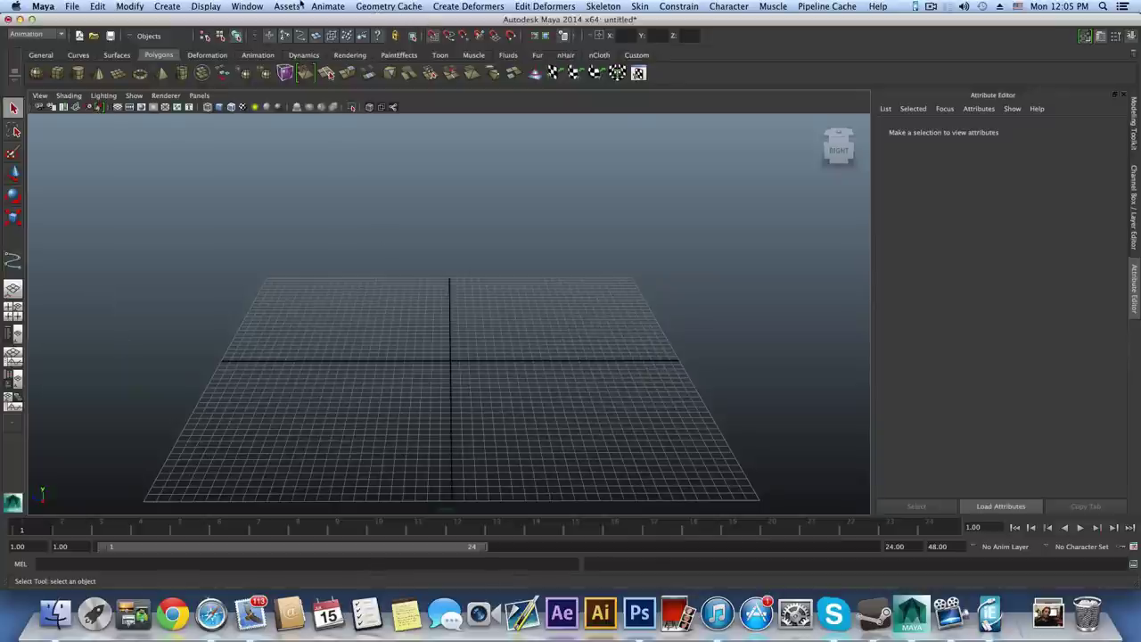
- Toggle the Interactive Creation option for polygon primitives
{"action": "left_click", "coordinate": [167, 7]}
{"action": "mouse_move", "coordinate": [198, 39]}
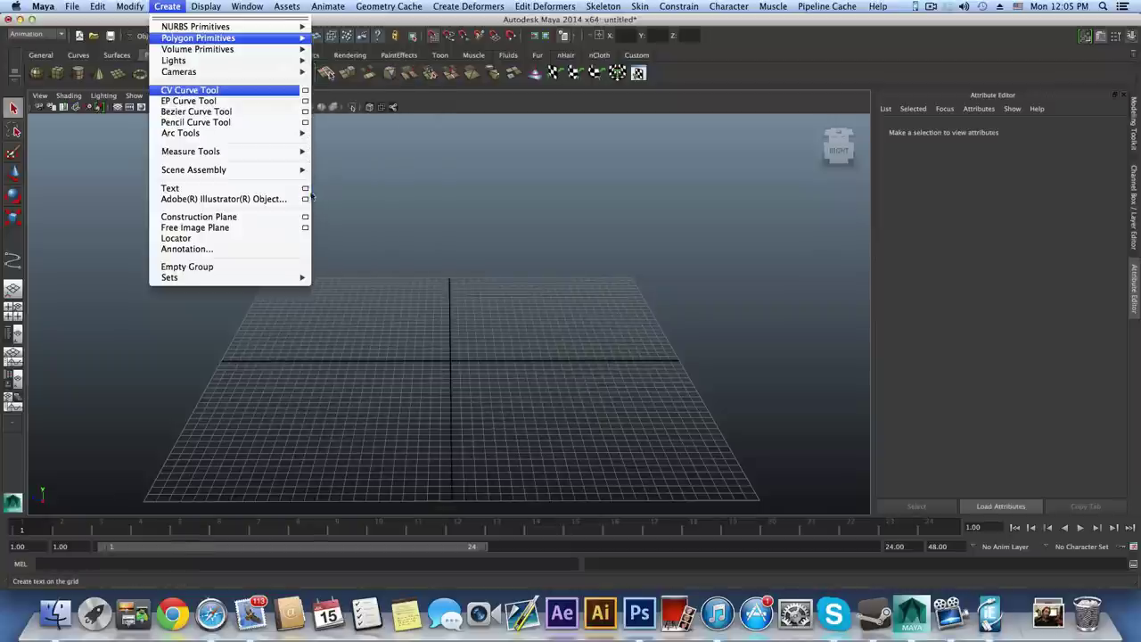
{"action": "mouse_move", "coordinate": [279, 41]}
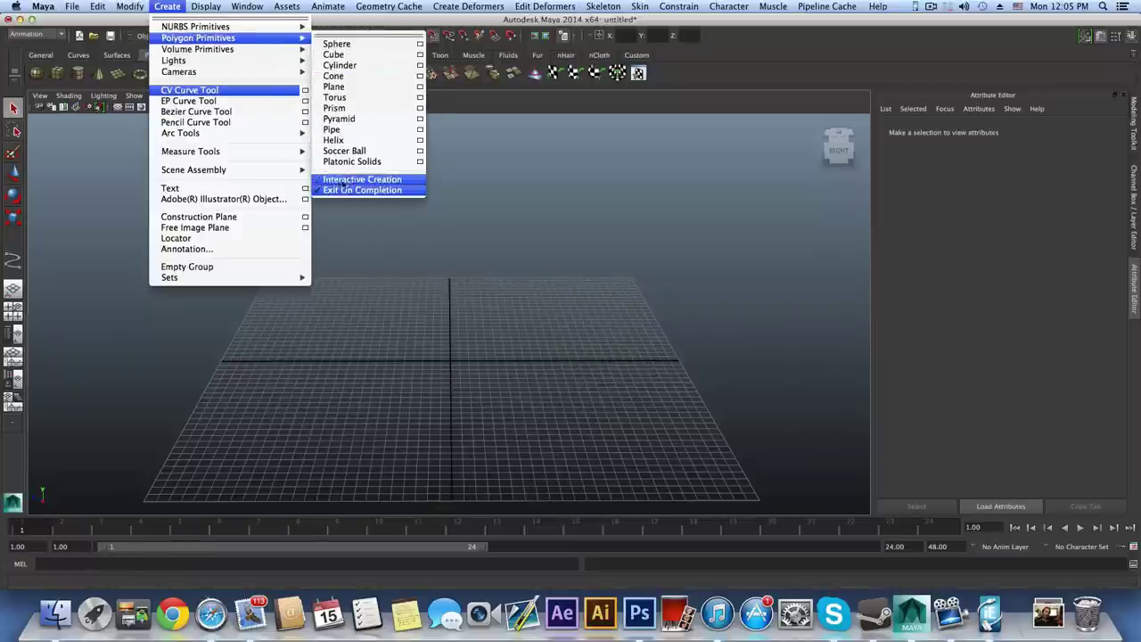
{"action": "left_click", "coordinate": [332, 180]}
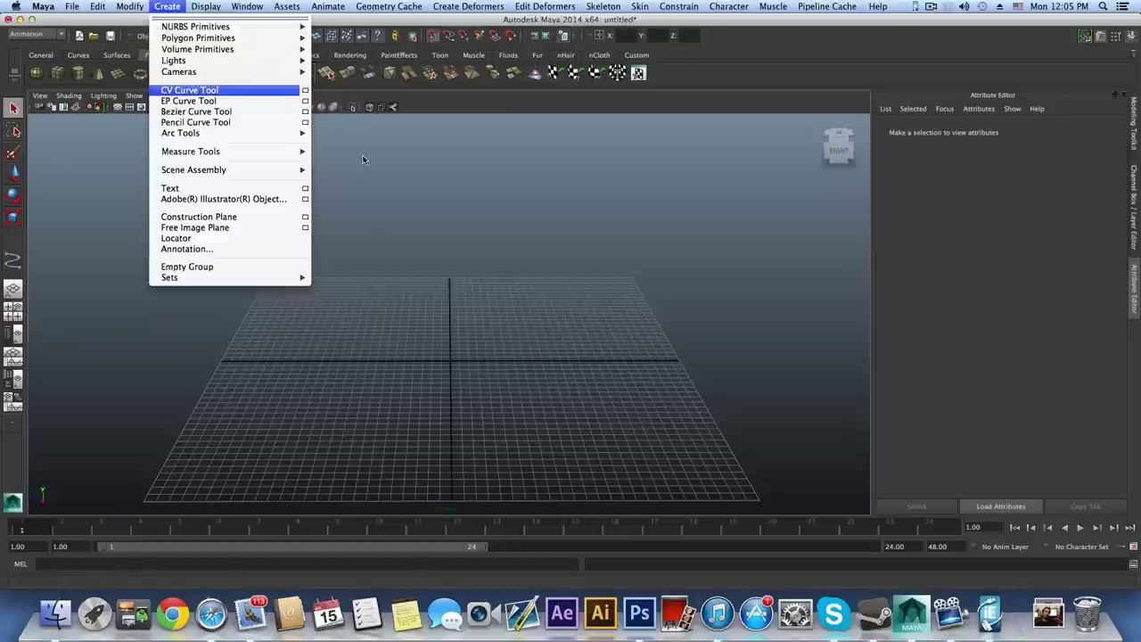
{"action": "left_click", "coordinate": [234, 5]}
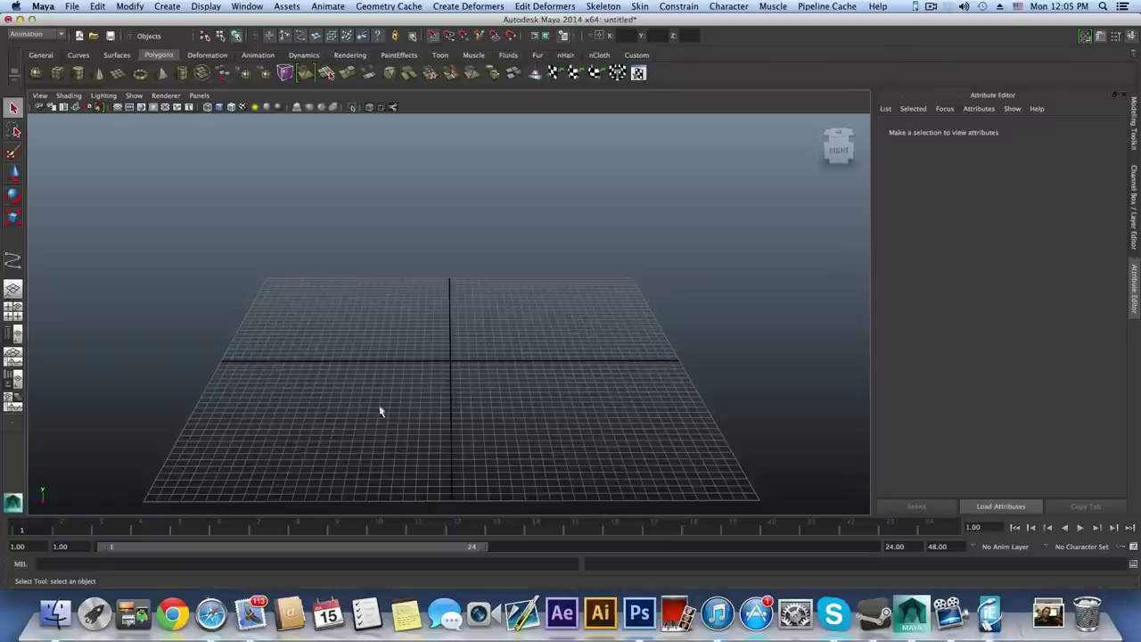
{"action": "mouse_move", "coordinate": [453, 386]}
{"action": "left_mouse_down", "text": "alt"}
{"action": "mouse_move", "coordinate": [547, 383]}
{"action": "mouse_move", "coordinate": [538, 389]}
{"action": "mouse_move", "coordinate": [532, 340]}
{"action": "mouse_move", "coordinate": [535, 377]}
{"action": "mouse_move", "coordinate": [479, 376]}
{"action": "mouse_move", "coordinate": [502, 413]}
{"action": "mouse_move", "coordinate": [449, 402]}
{"action": "mouse_move", "coordinate": [448, 412]}
{"action": "mouse_move", "coordinate": [447, 398]}
{"action": "left_mouse_up", "text": "alt"}
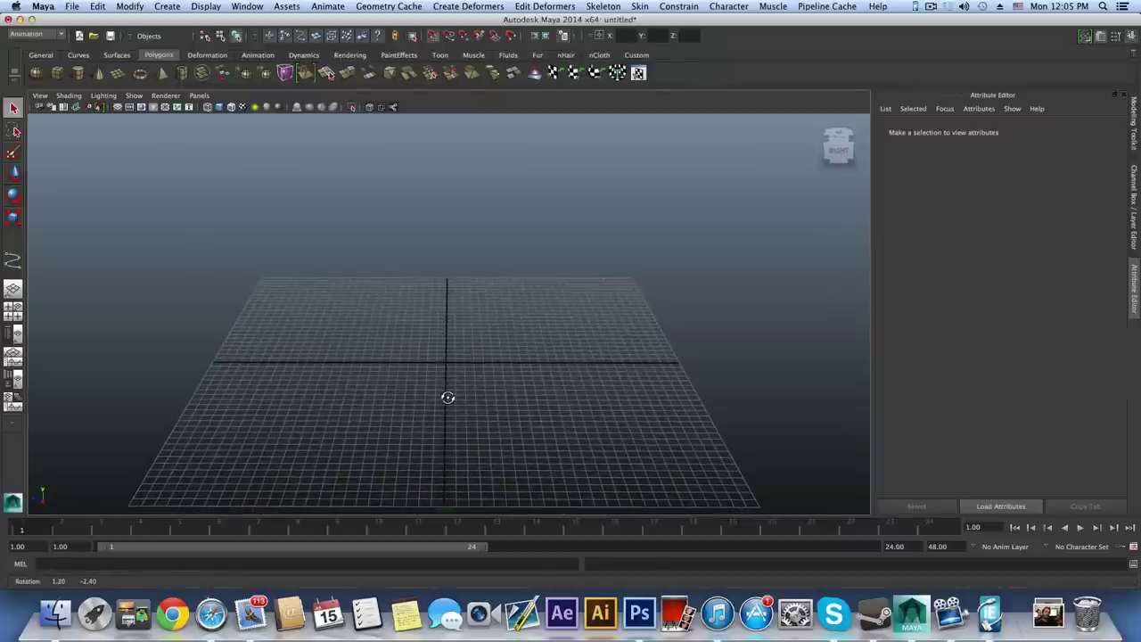
{"action": "mouse_move", "coordinate": [435, 402]}
{"action": "right_mouse_down", "text": "alt"}
{"action": "mouse_move", "coordinate": [476, 402]}
{"action": "mouse_move", "coordinate": [437, 387]}
{"action": "right_mouse_up", "text": "alt"}
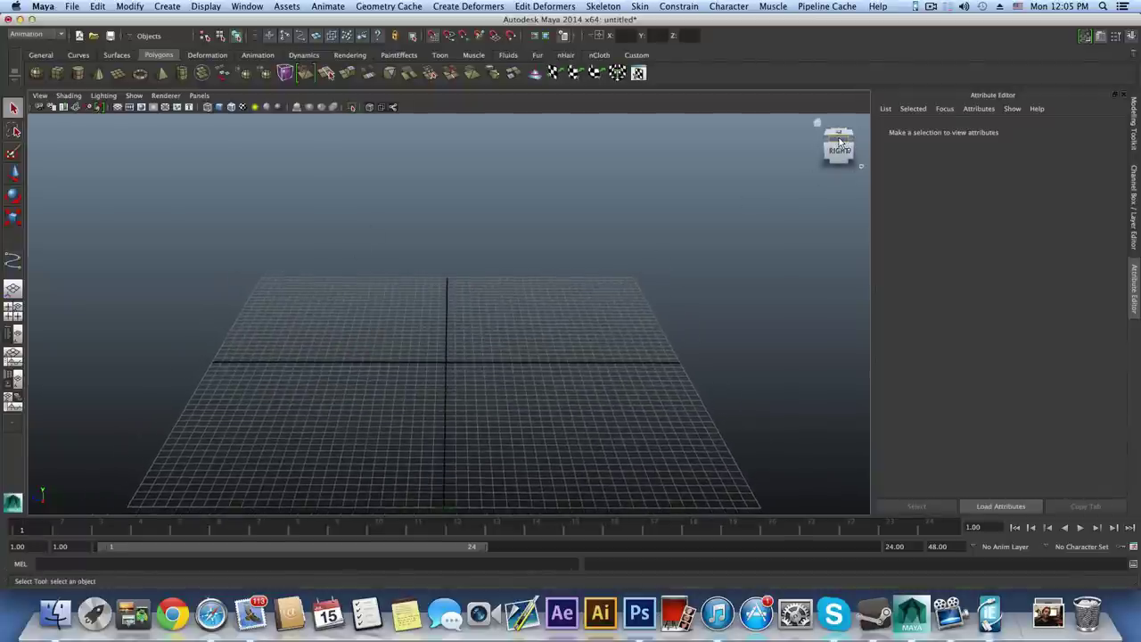
- Draw a four-point CV curve in the top view, snapped to the grid along the horizontal centre line from edge to edge
{"action": "left_click", "coordinate": [839, 136]}
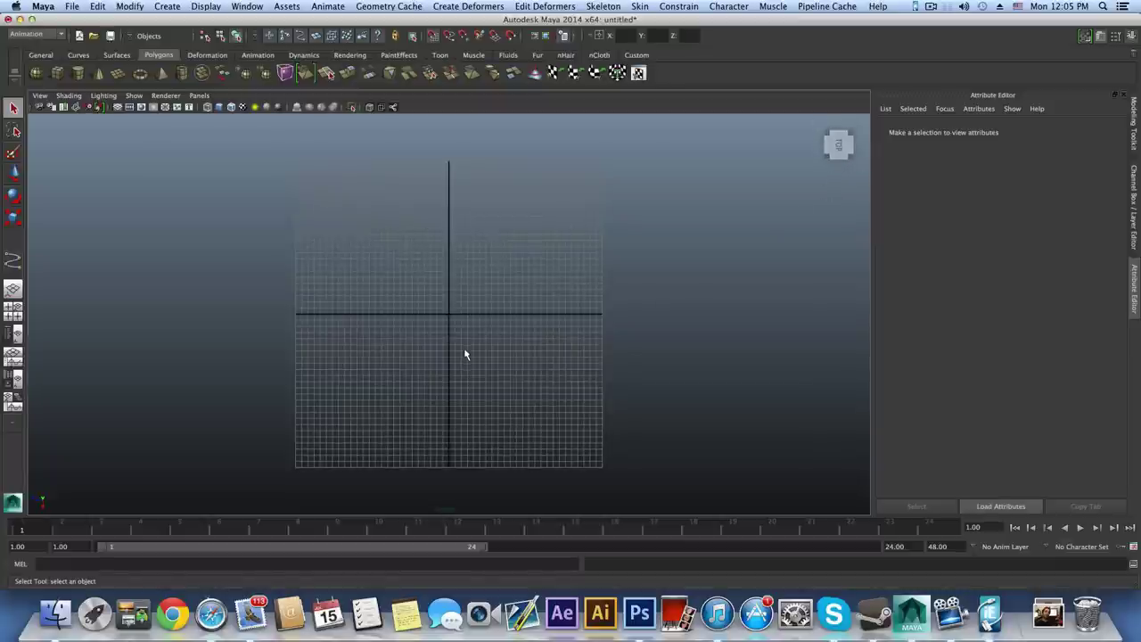
{"action": "scroll", "coordinate": [464, 354], "scroll_direction": "up", "scroll_amount": 5}
{"action": "scroll", "coordinate": [467, 359], "scroll_direction": "down", "scroll_amount": 1}
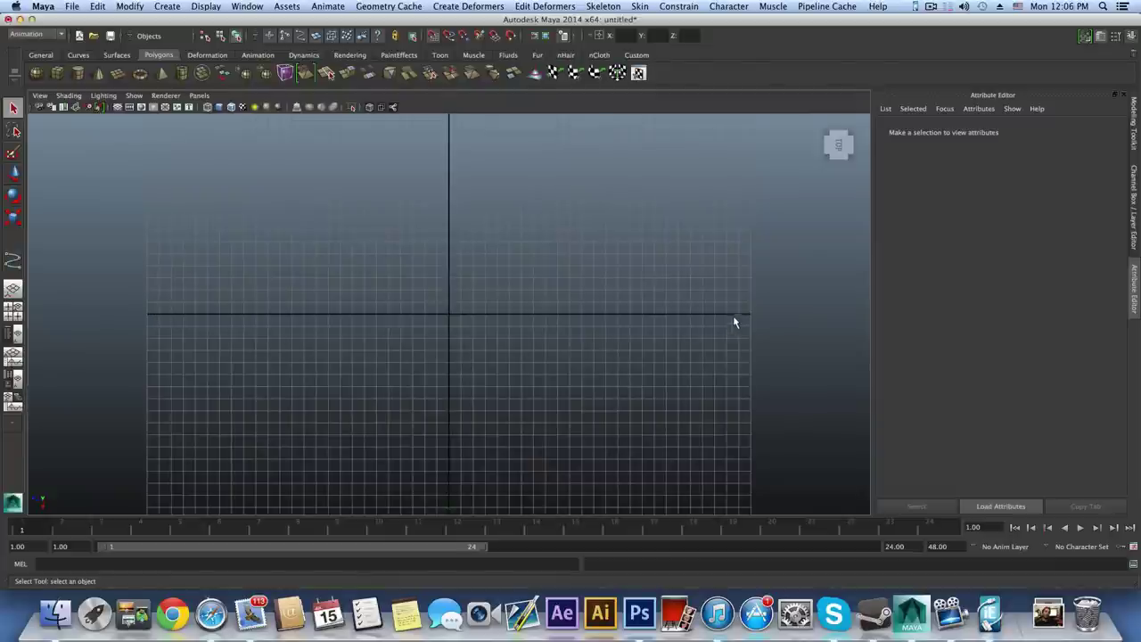
{"action": "left_click", "coordinate": [167, 7]}
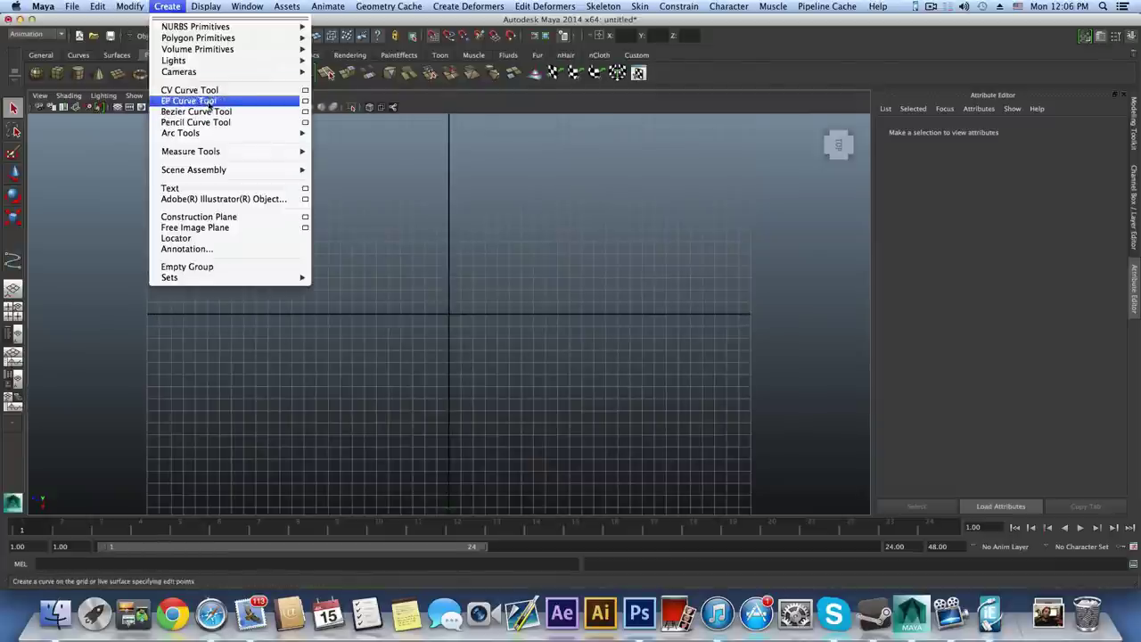
{"action": "left_click", "coordinate": [210, 91]}
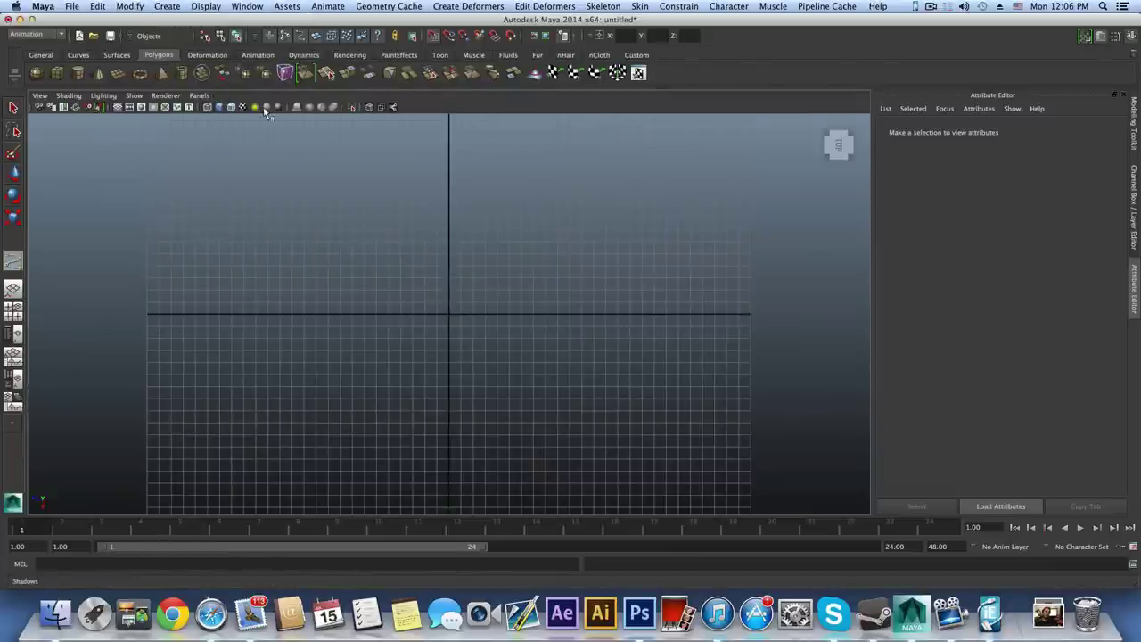
{"action": "left_click", "coordinate": [433, 36]}
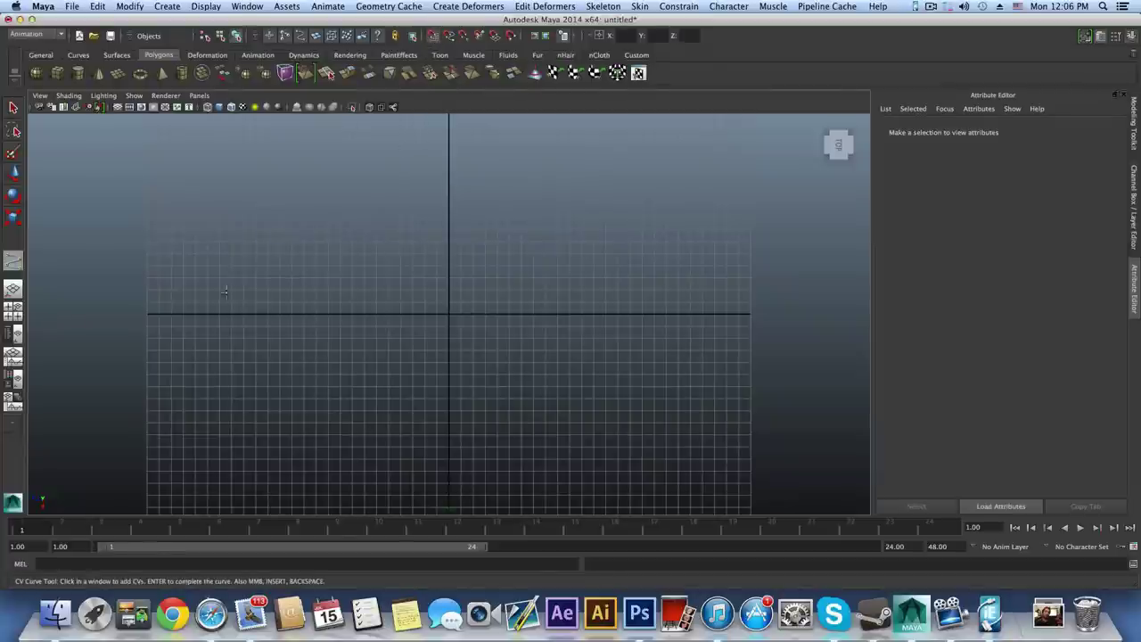
{"action": "left_click", "coordinate": [146, 313]}
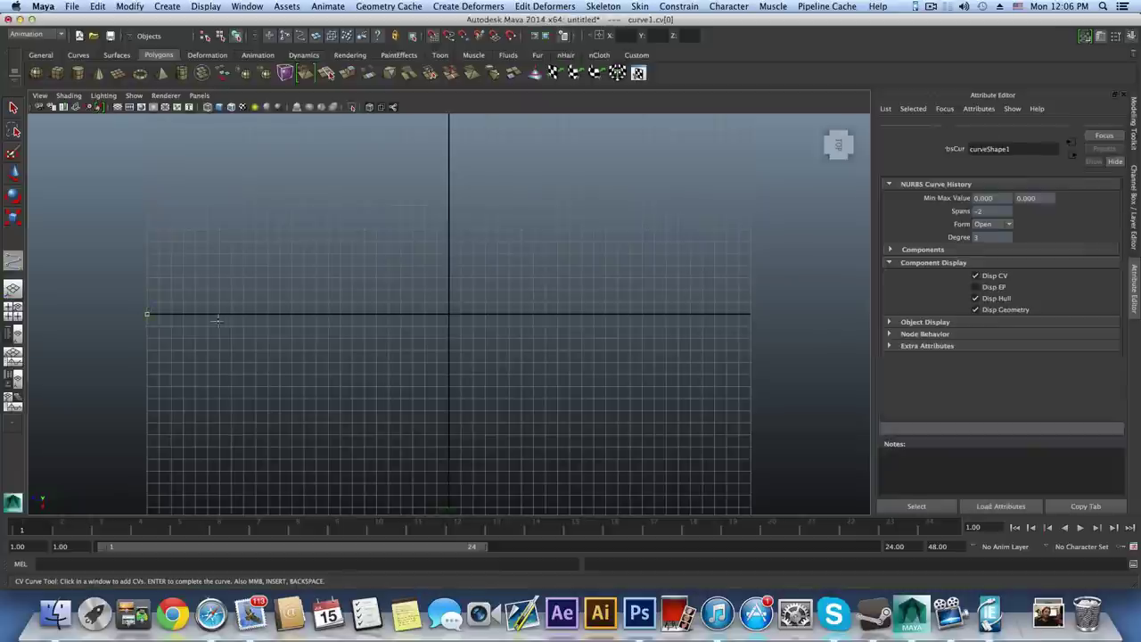
{"action": "left_click", "coordinate": [363, 313]}
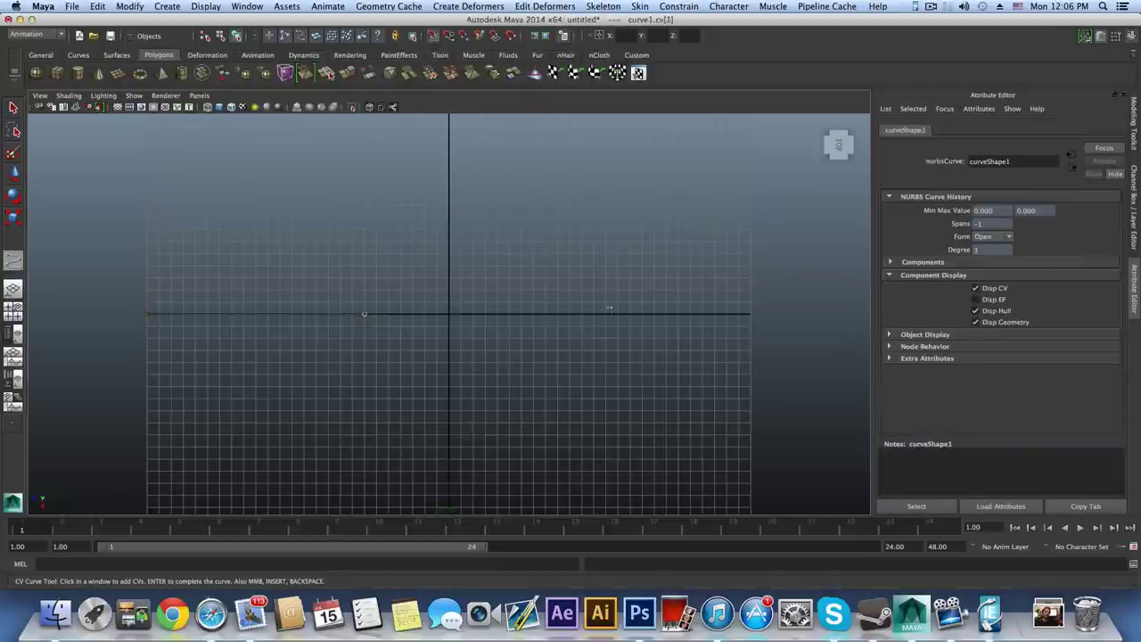
{"action": "left_click", "coordinate": [616, 313]}
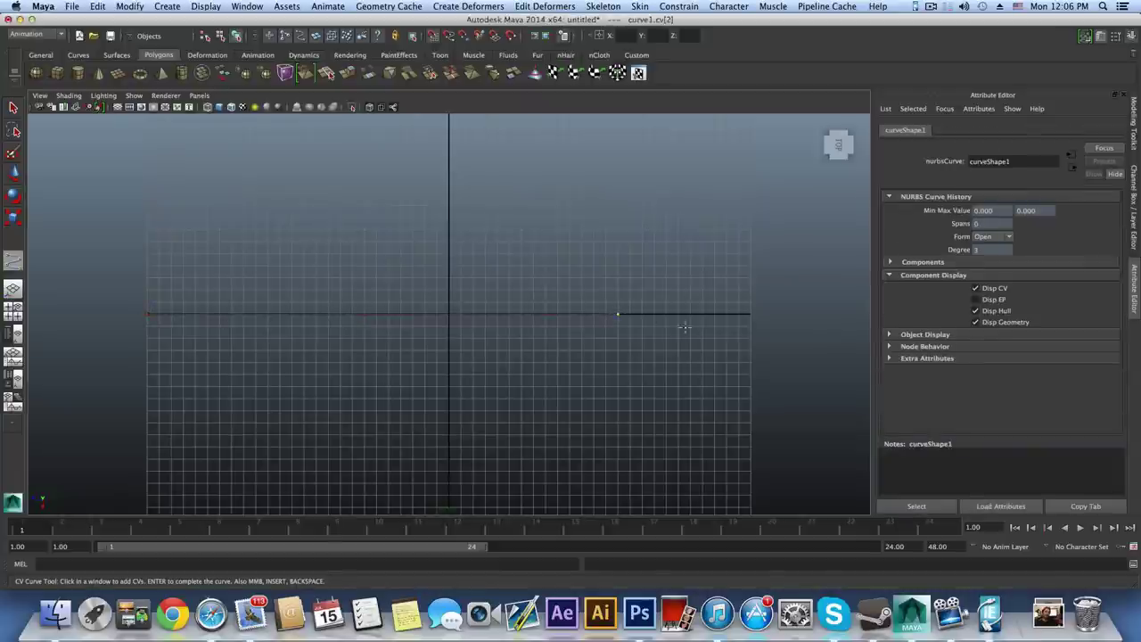
{"action": "left_click", "coordinate": [751, 313]}
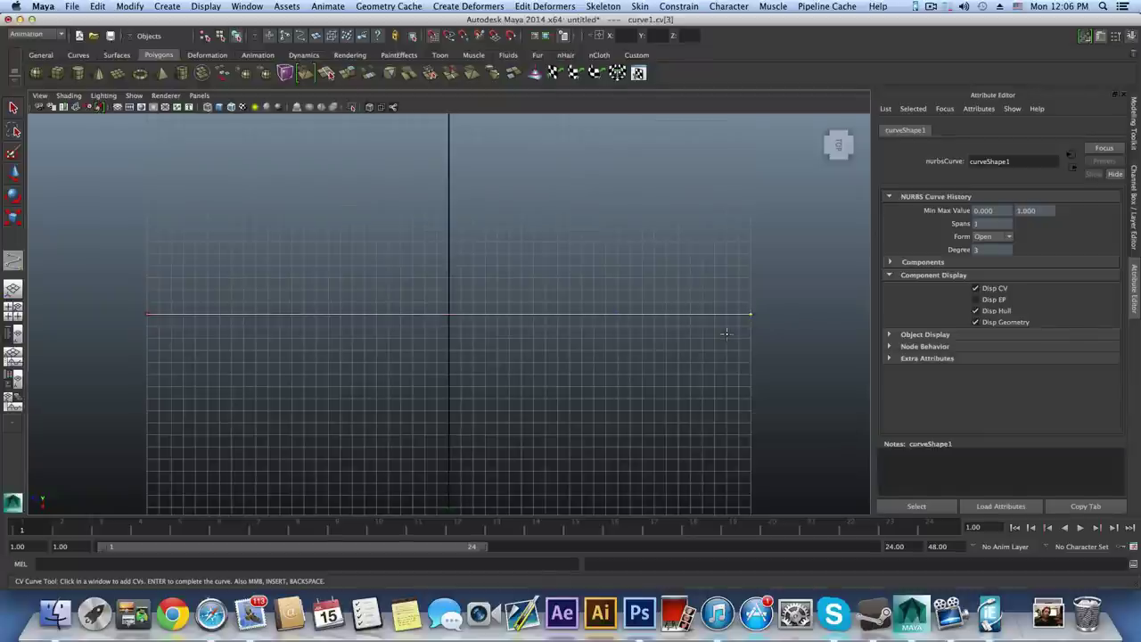
{"action": "key", "text": "Return"}
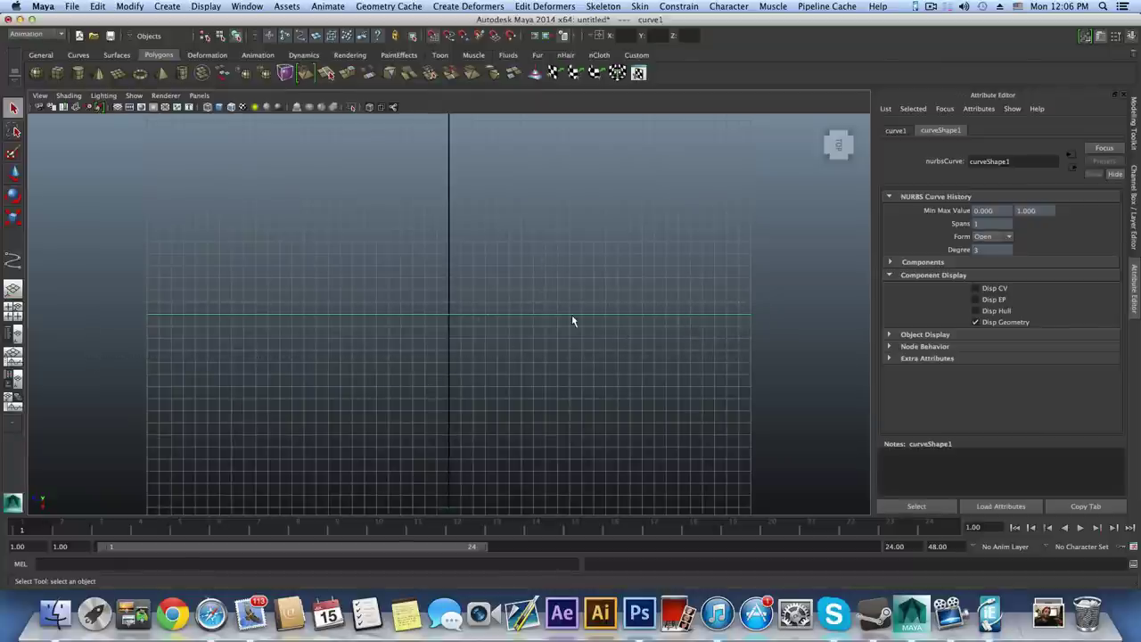
- Try moving the curve's third control vertex about 2.4 cm along X, undo the move and return to object mode
{"action": "right_click_drag", "start_coordinate": [603, 318], "coordinate": [534, 311]}
{"action": "left_click", "coordinate": [618, 313]}
{"action": "key", "text": "w"}
{"action": "left_click_drag", "start_coordinate": [621, 356], "coordinate": [619, 383]}
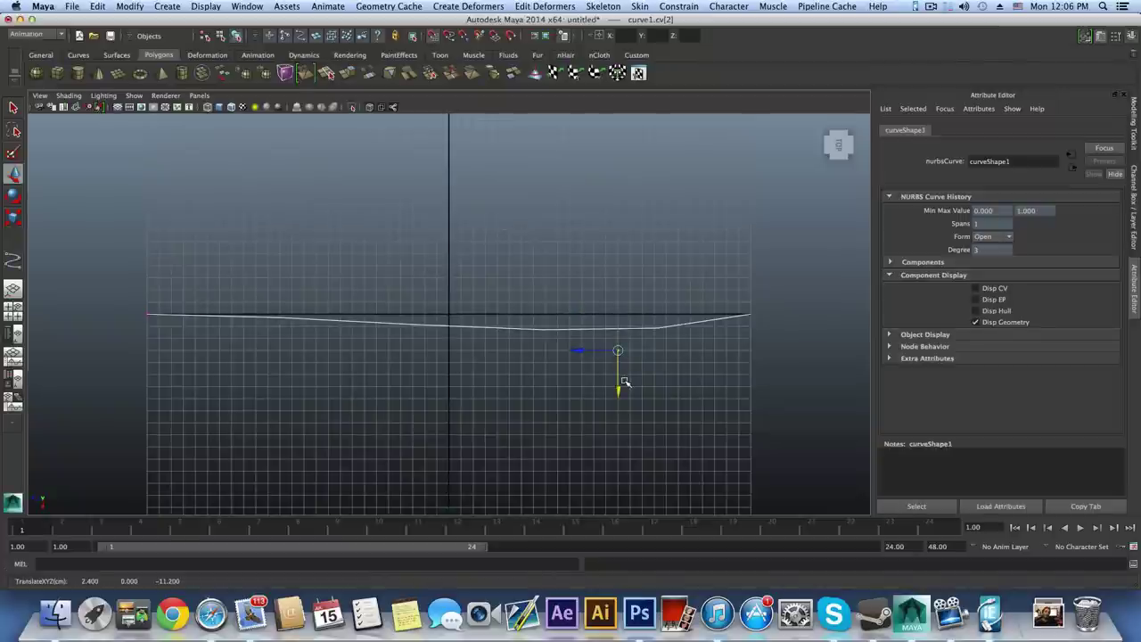
{"action": "key", "text": "z"}
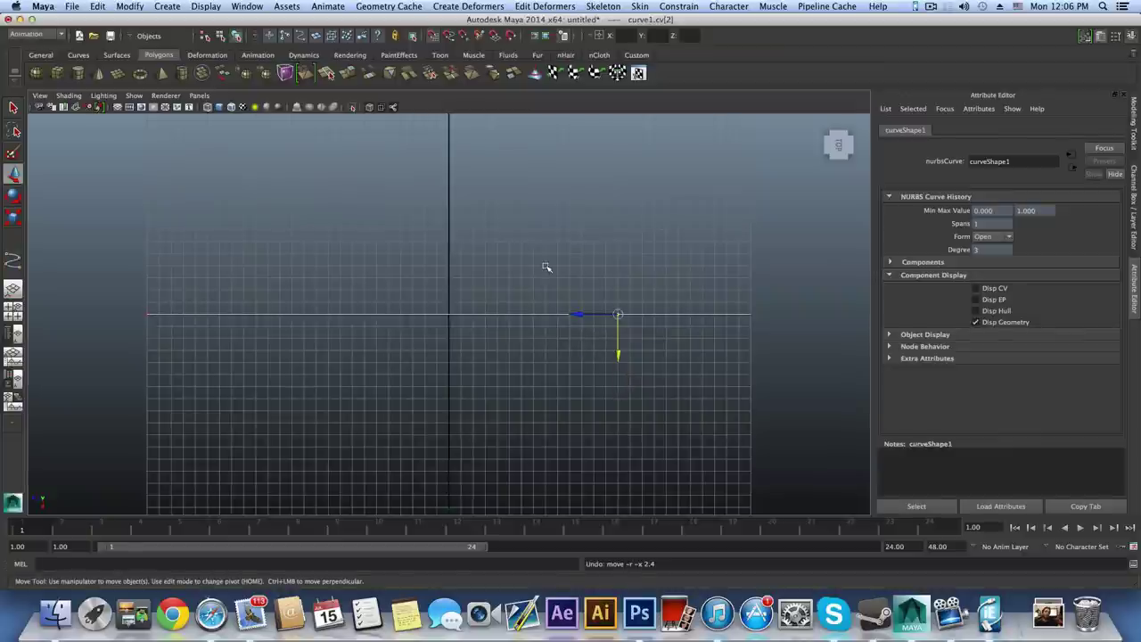
{"action": "key", "text": "F8"}
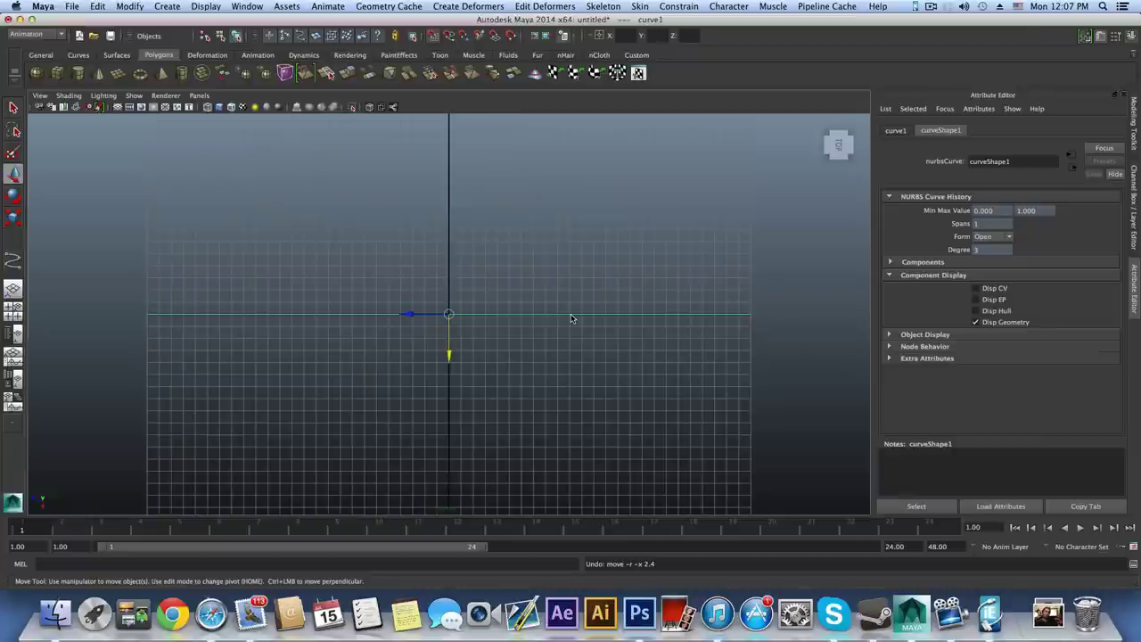
- In the perspective view, switch to the Surfaces menu set, open the Rebuild Curve options and reset their settings
{"action": "key", "text": "space"}
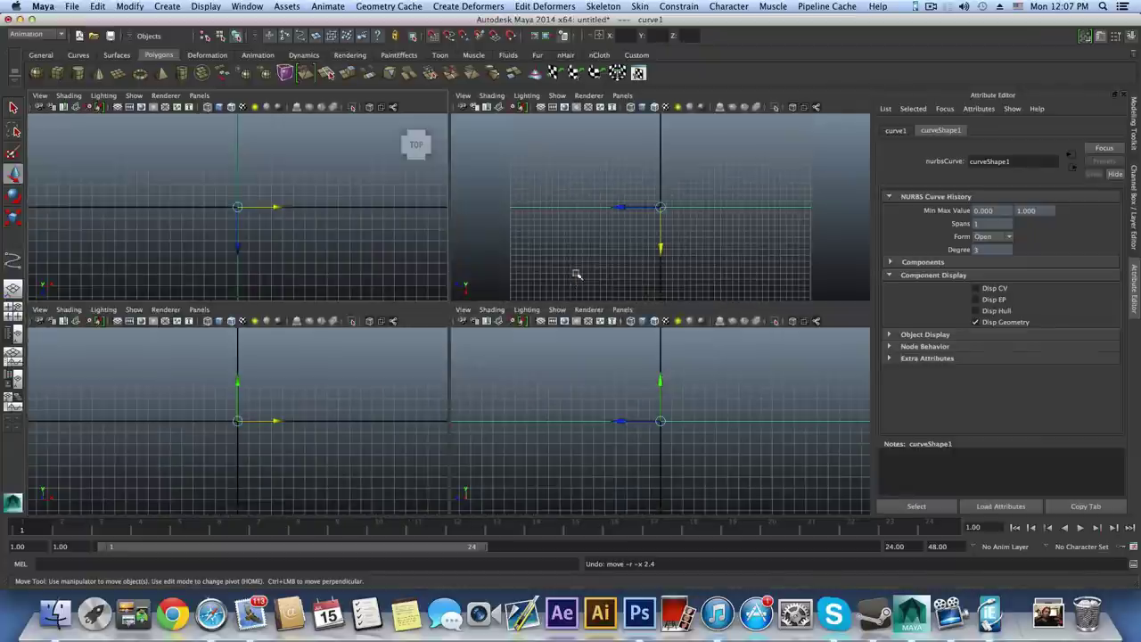
{"action": "key", "text": "space"}
{"action": "left_click_drag", "start_coordinate": [555, 383], "coordinate": [525, 357], "text": "alt"}
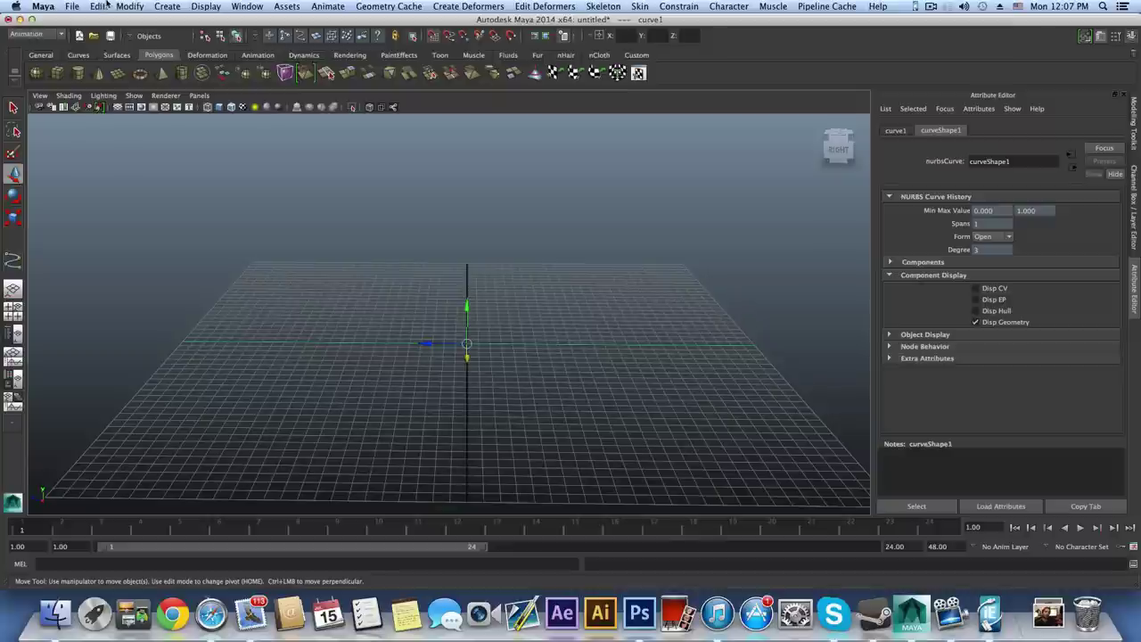
{"action": "left_click", "coordinate": [35, 33]}
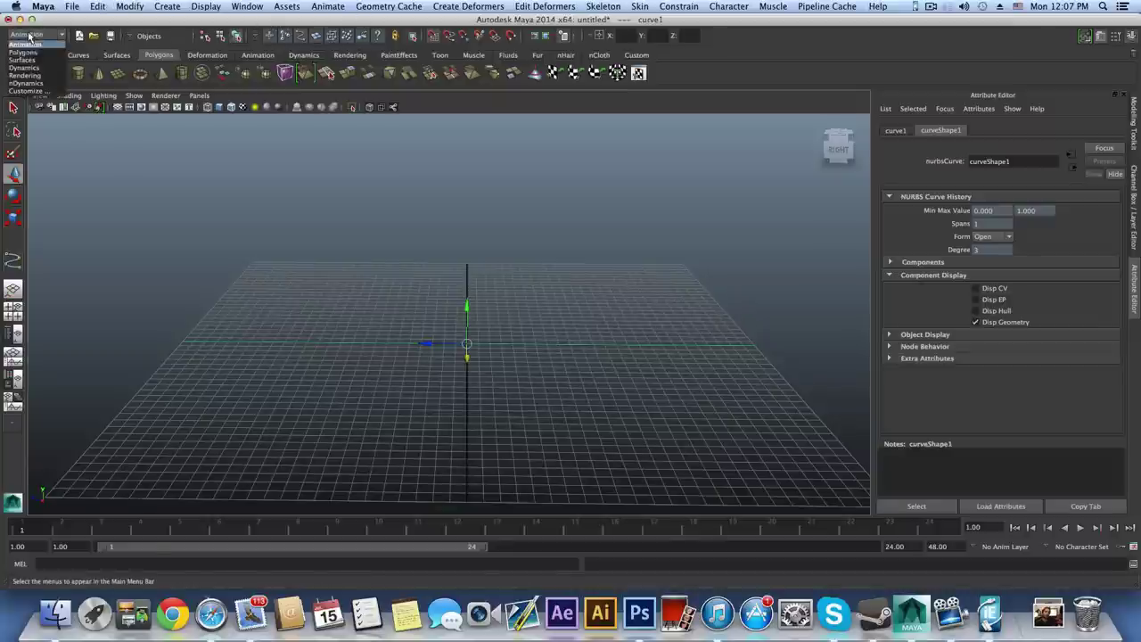
{"action": "left_click", "coordinate": [39, 63]}
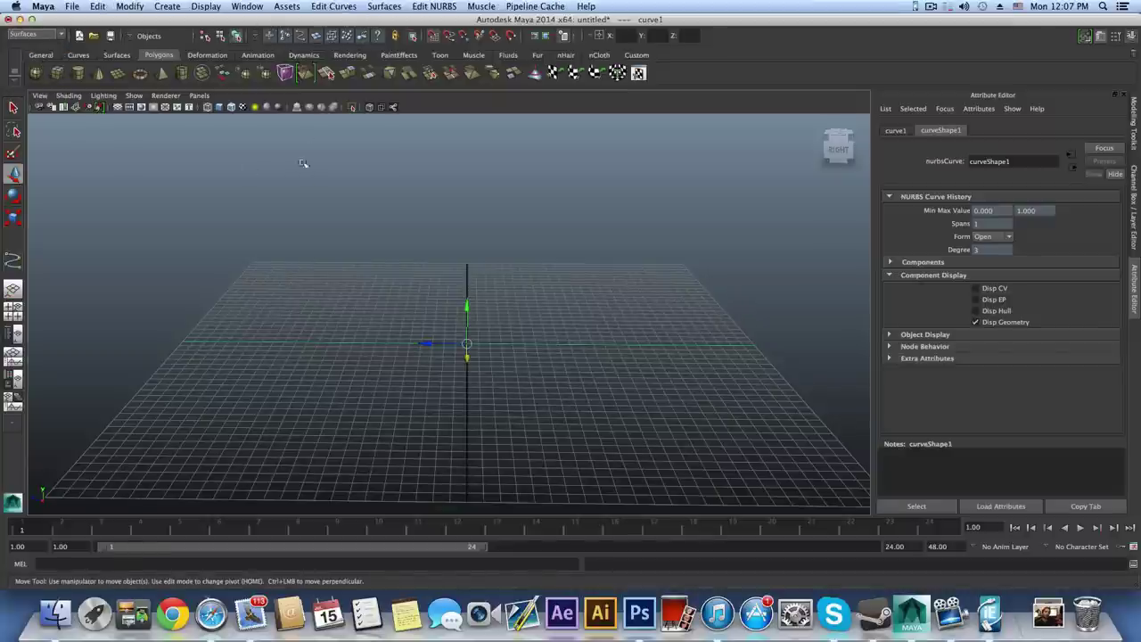
{"action": "left_click", "coordinate": [356, 5]}
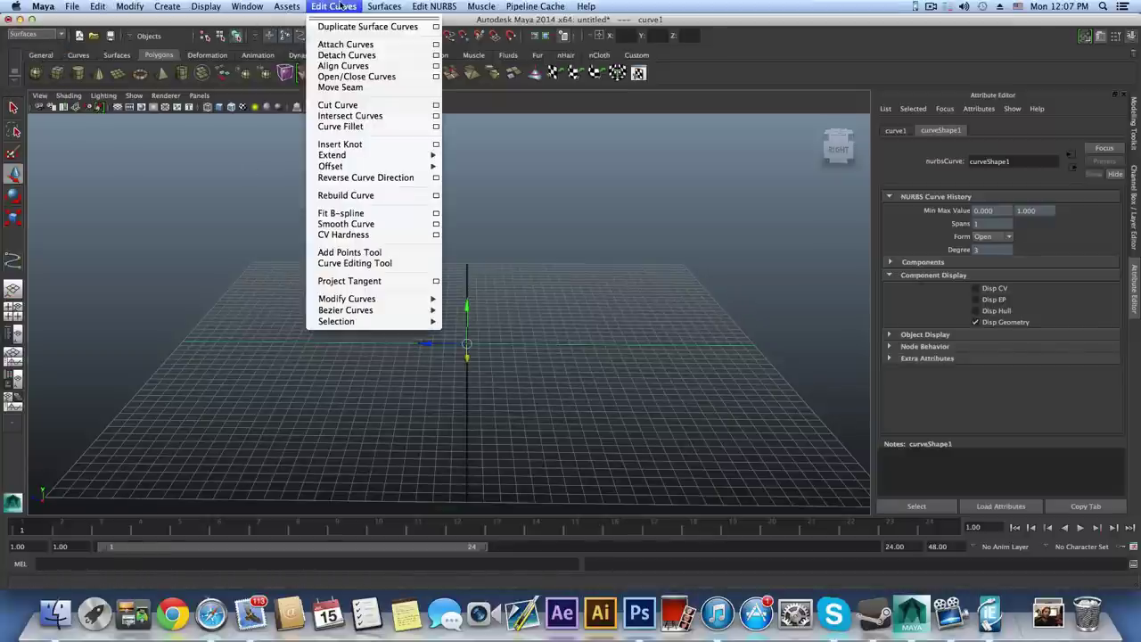
{"action": "mouse_move", "coordinate": [363, 158]}
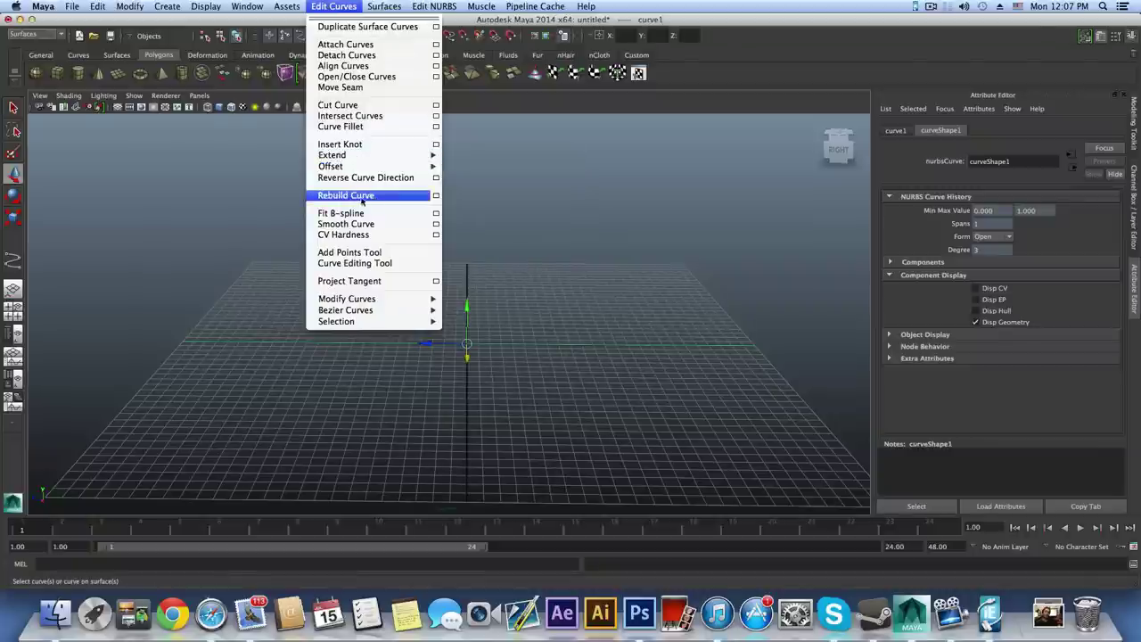
{"action": "left_click", "coordinate": [436, 196]}
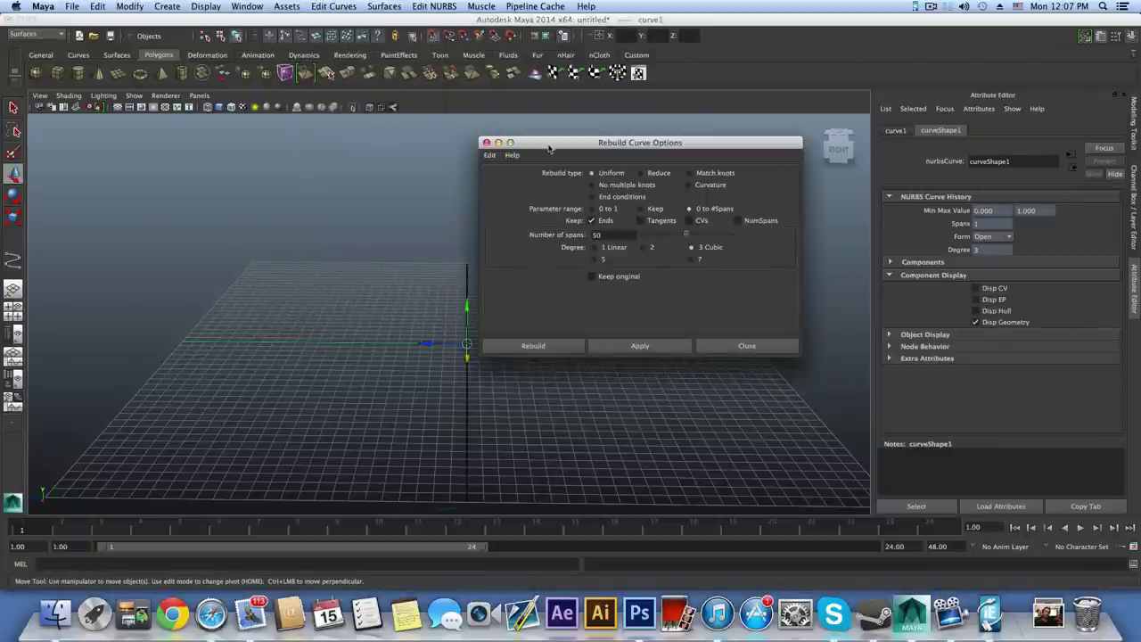
{"action": "left_click_drag", "start_coordinate": [537, 140], "coordinate": [565, 56]}
{"action": "left_click", "coordinate": [520, 70]}
{"action": "left_click", "coordinate": [536, 92]}
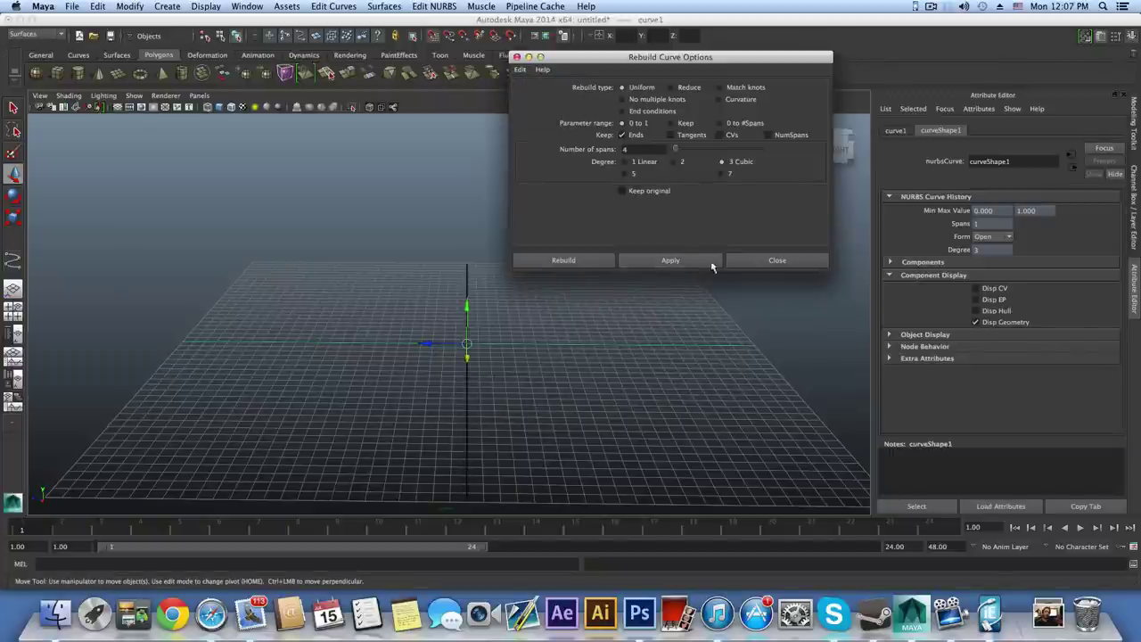
- Rebuild the curve with a 0 to #Spans parameter range, 50 spans and 1 Linear degree, and close the options
{"action": "left_click", "coordinate": [720, 123]}
{"action": "double_click", "coordinate": [629, 149]}
{"action": "type", "text": "50"}
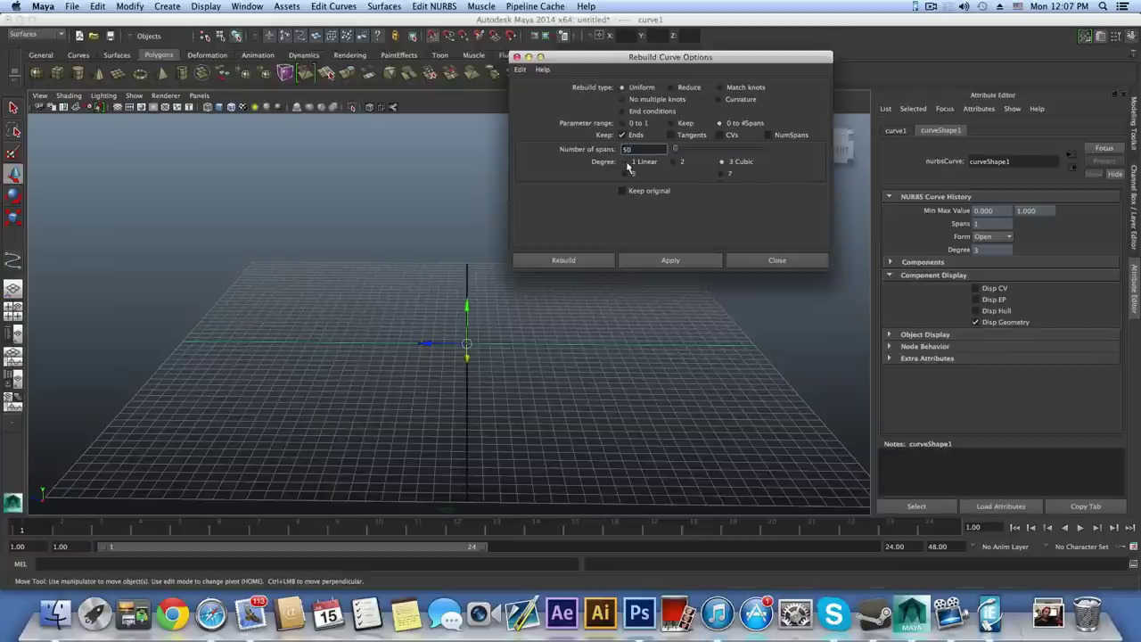
{"action": "left_click", "coordinate": [624, 161]}
{"action": "left_click", "coordinate": [657, 260]}
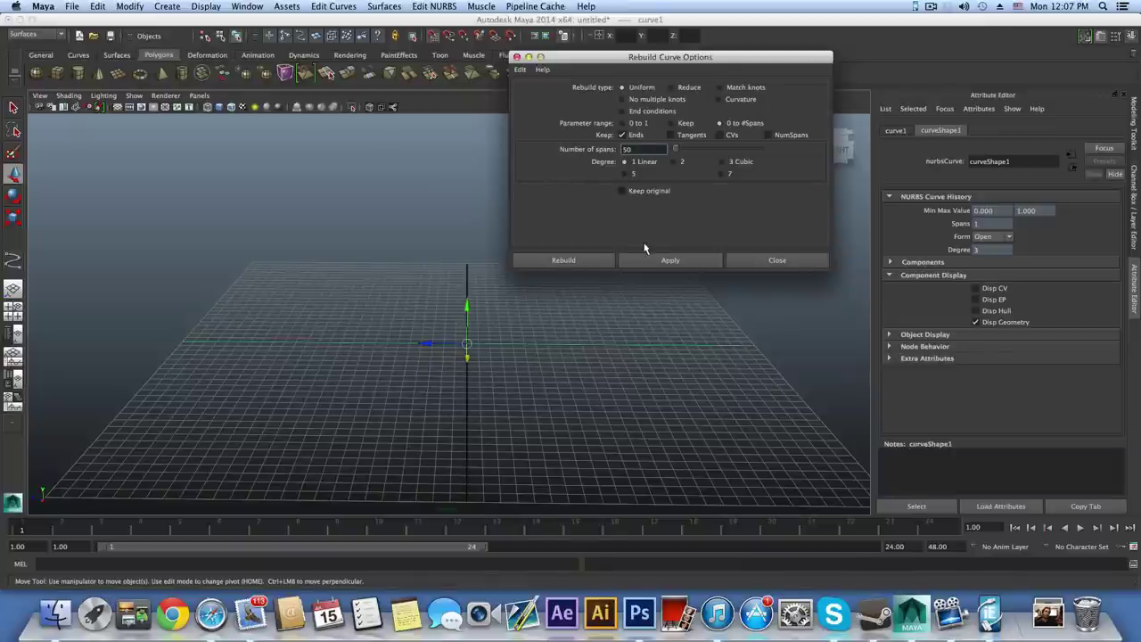
{"action": "left_click", "coordinate": [670, 260]}
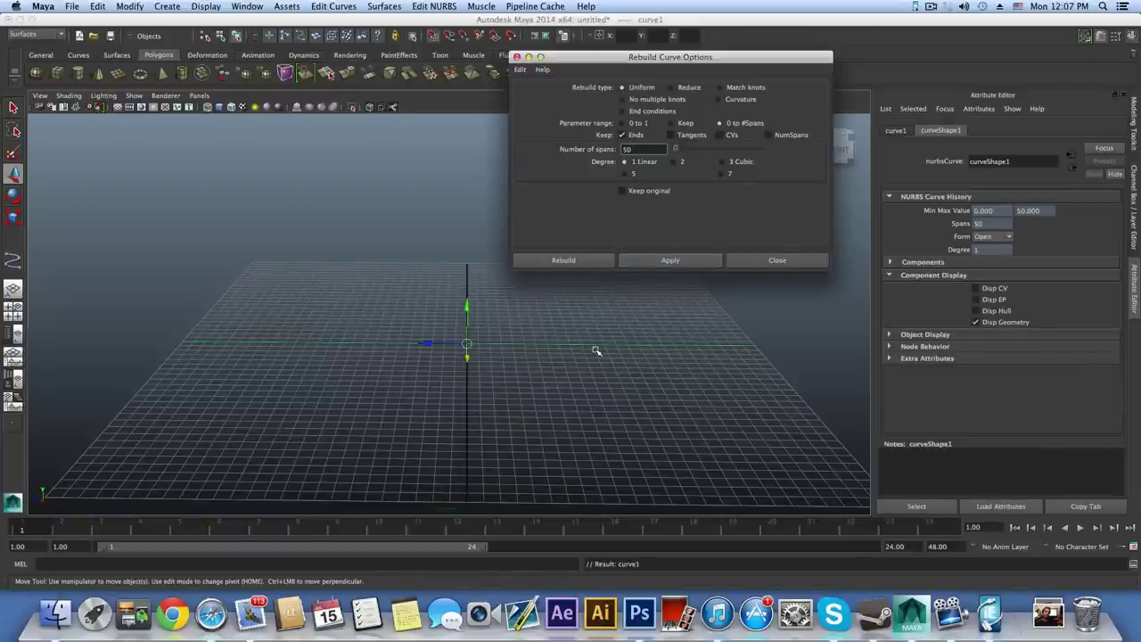
{"action": "left_click", "coordinate": [765, 261]}
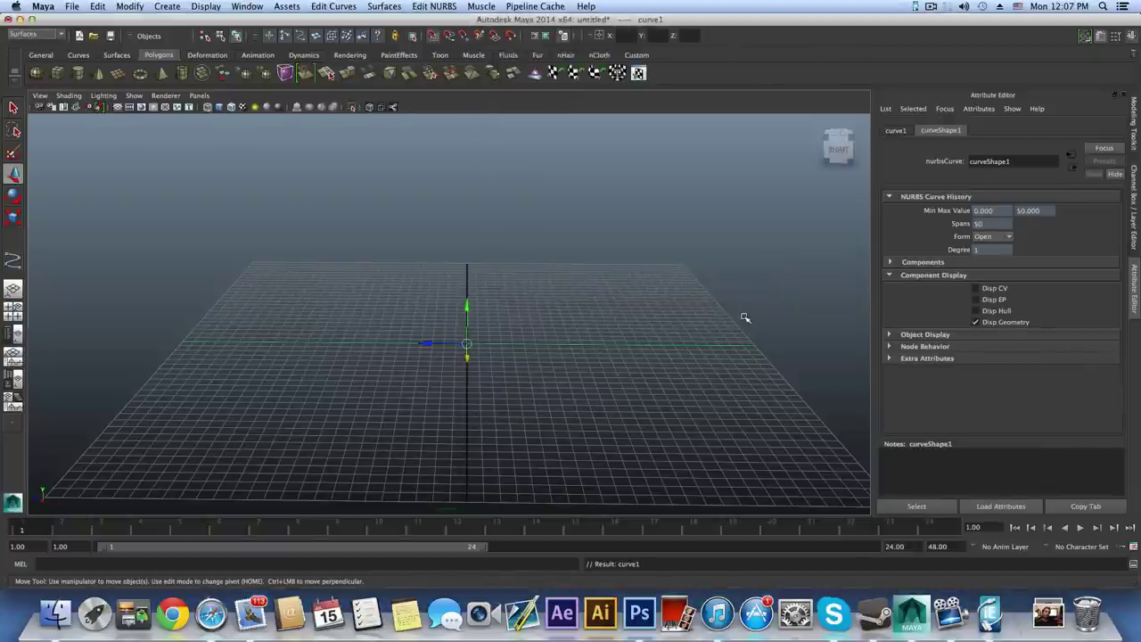
- Switch the rebuilt curve to control vertex editing and select all its vertices to inspect their spacing
{"action": "right_click", "coordinate": [577, 347]}
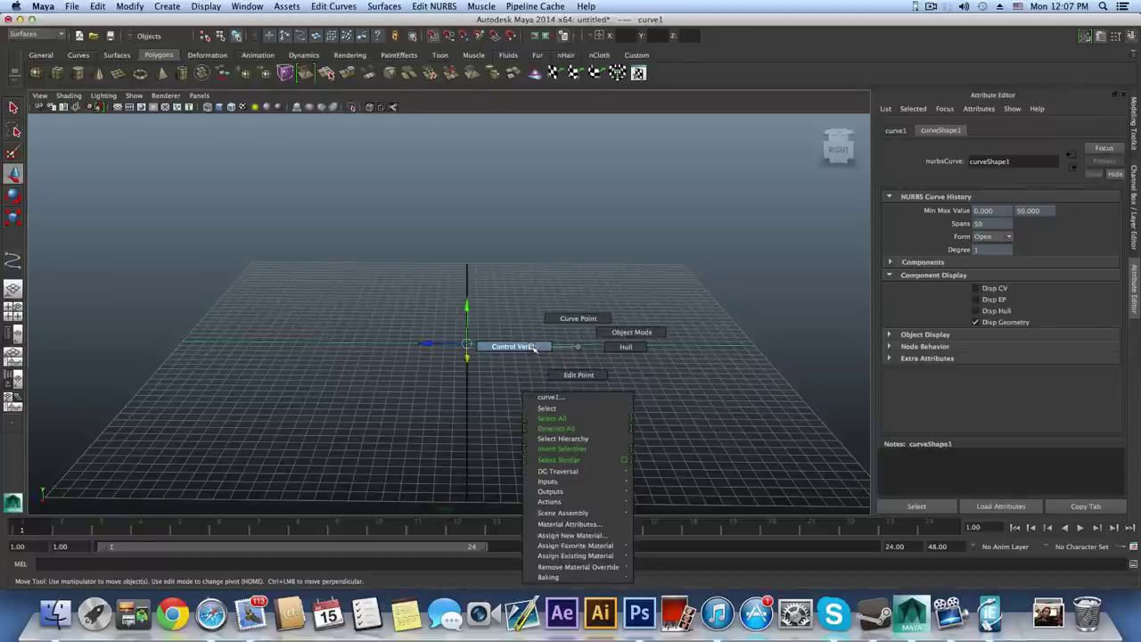
{"action": "left_click", "coordinate": [541, 364]}
{"action": "left_click_drag", "start_coordinate": [147, 303], "coordinate": [708, 429]}
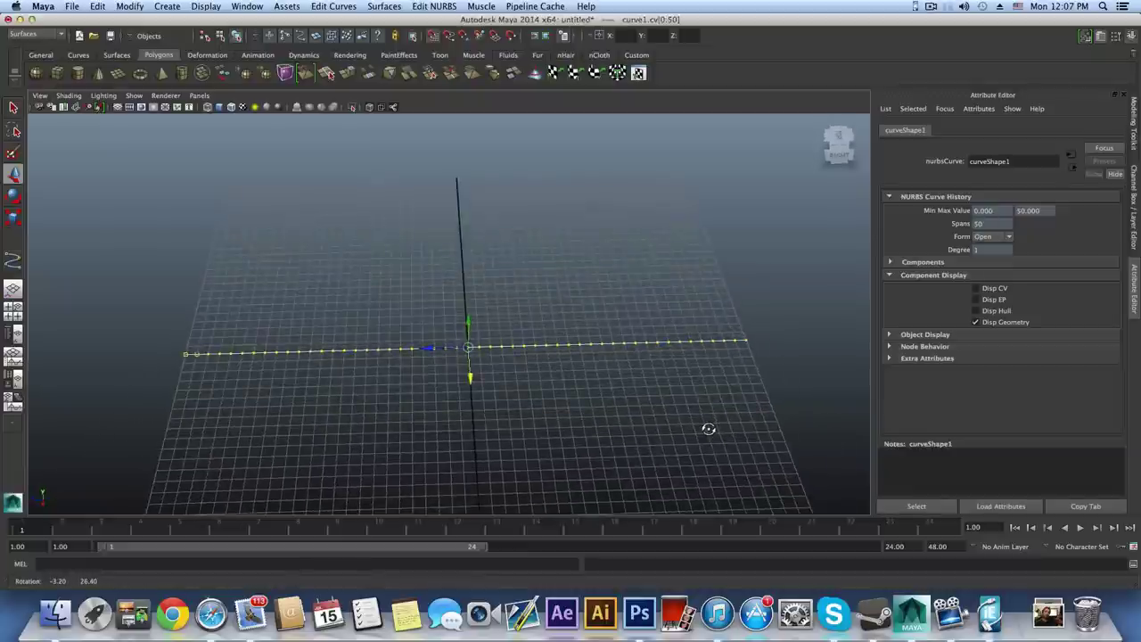
{"action": "middle_click_drag", "start_coordinate": [628, 390], "coordinate": [633, 364], "text": "alt"}
{"action": "left_click_drag", "start_coordinate": [373, 345], "coordinate": [404, 339], "text": "alt"}
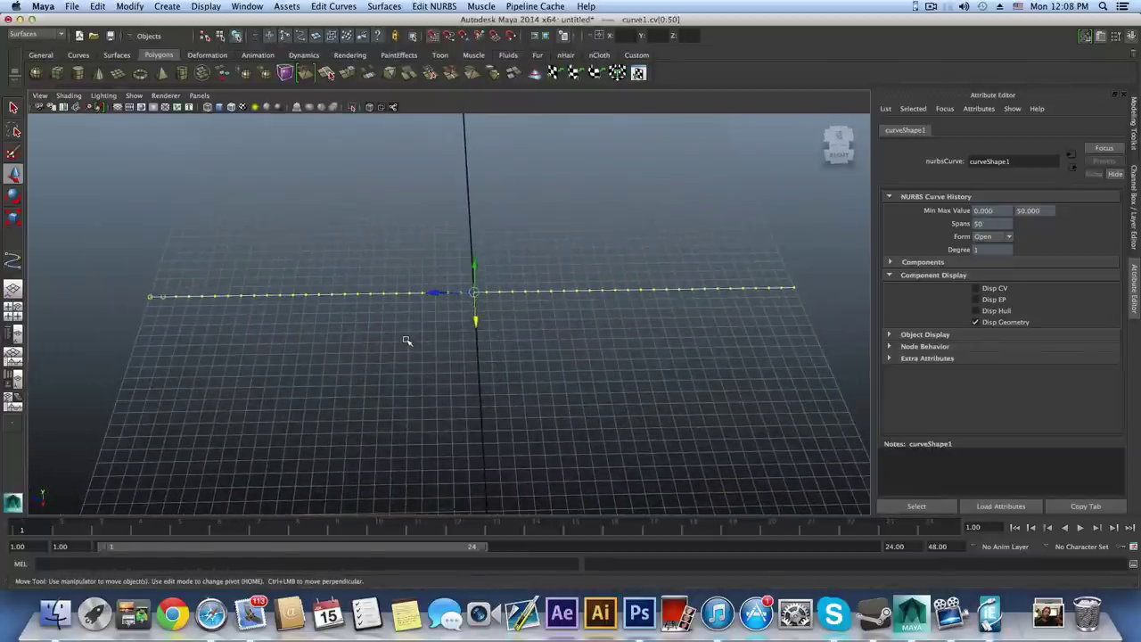
{"action": "left_click_drag", "start_coordinate": [265, 326], "coordinate": [552, 337], "text": "alt"}
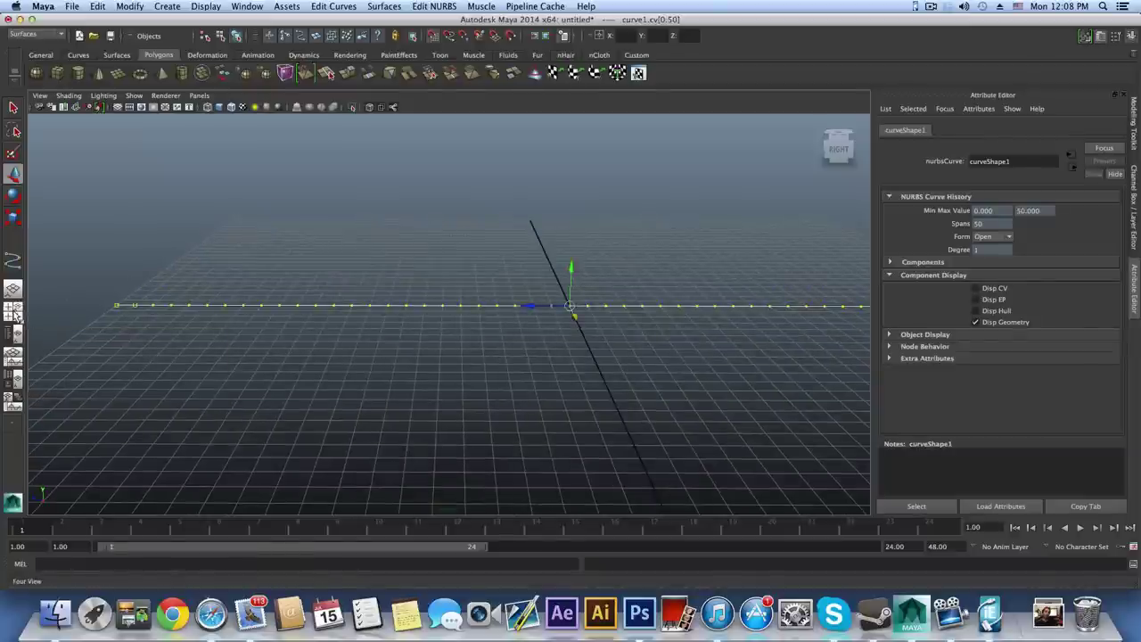
- In the side view, lasso-select every second control vertex along the full length of the curve
{"action": "key", "text": "space"}
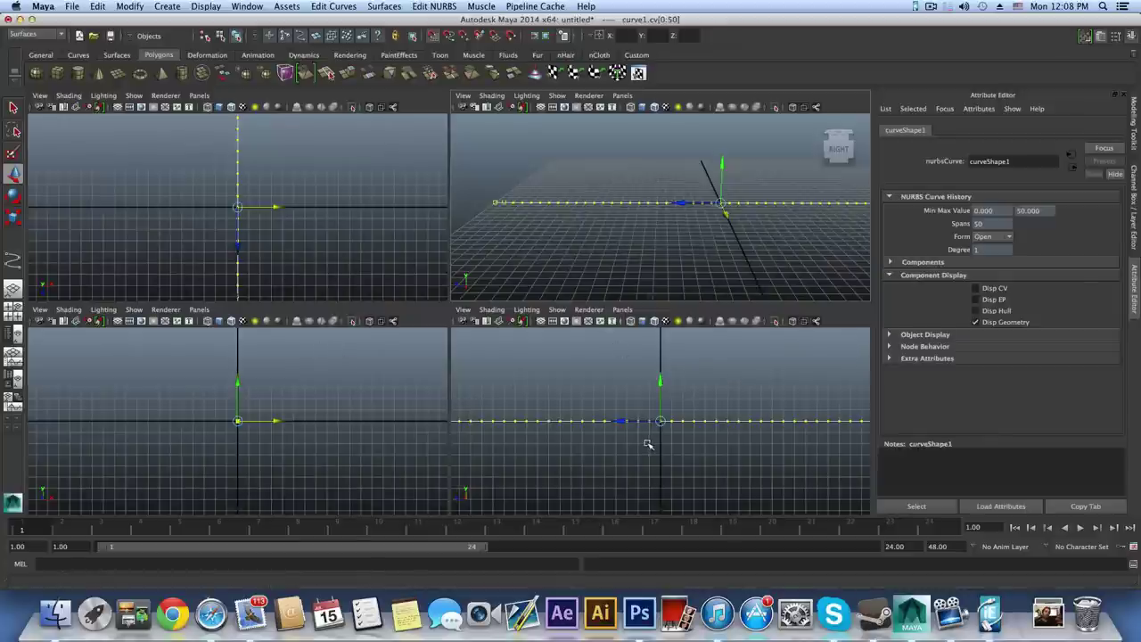
{"action": "key", "text": "space"}
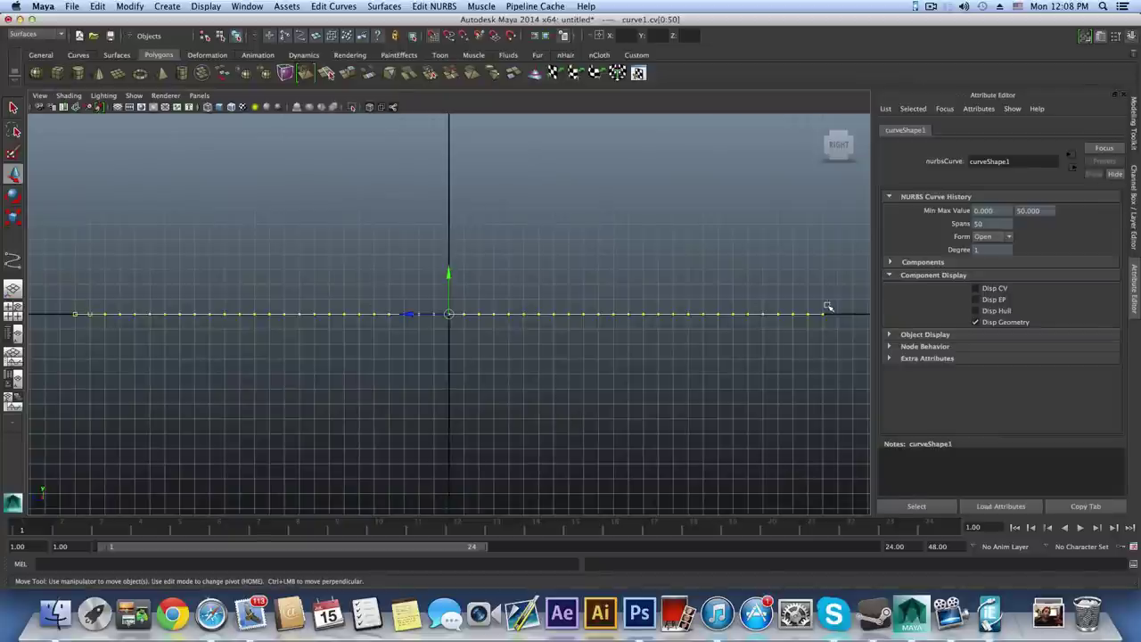
{"action": "left_click", "coordinate": [14, 132]}
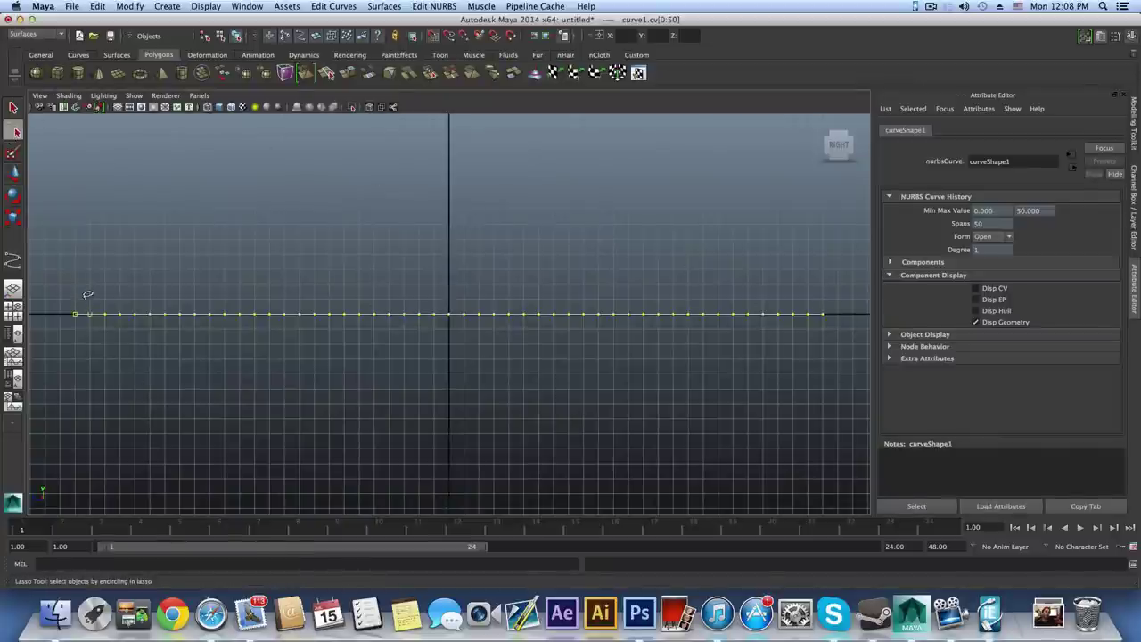
{"action": "mouse_move", "coordinate": [83, 295]}
{"action": "left_mouse_down"}
{"action": "mouse_move", "coordinate": [87, 319]}
{"action": "mouse_move", "coordinate": [108, 304]}
{"action": "mouse_move", "coordinate": [119, 322]}
{"action": "mouse_move", "coordinate": [132, 301]}
{"action": "mouse_move", "coordinate": [148, 318]}
{"action": "mouse_move", "coordinate": [88, 295]}
{"action": "left_mouse_up"}
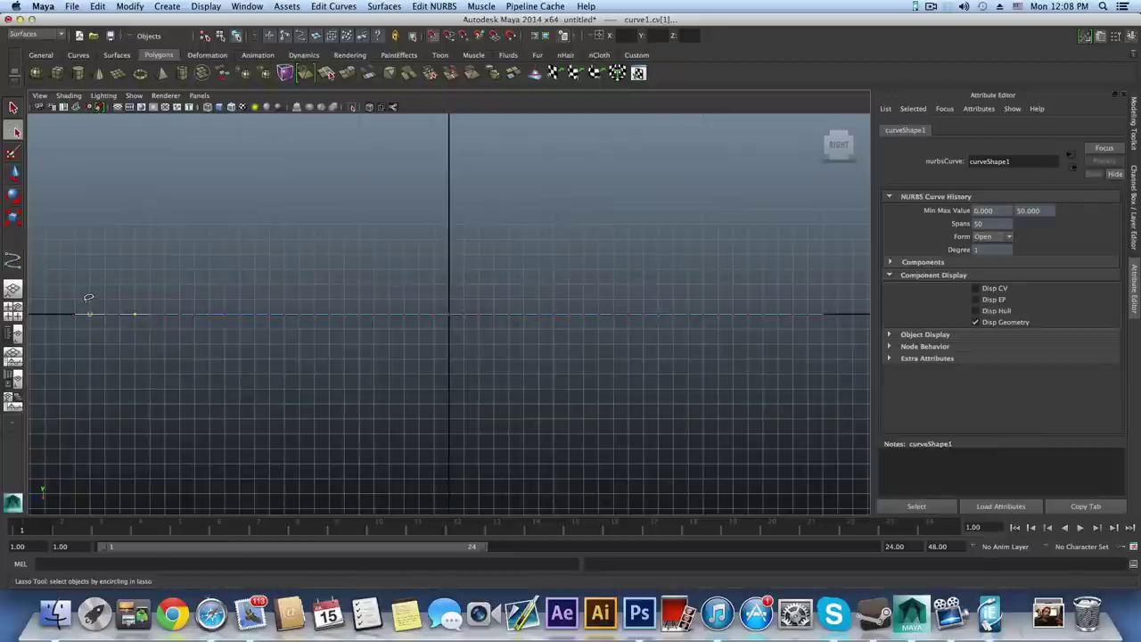
{"action": "left_click", "coordinate": [83, 252]}
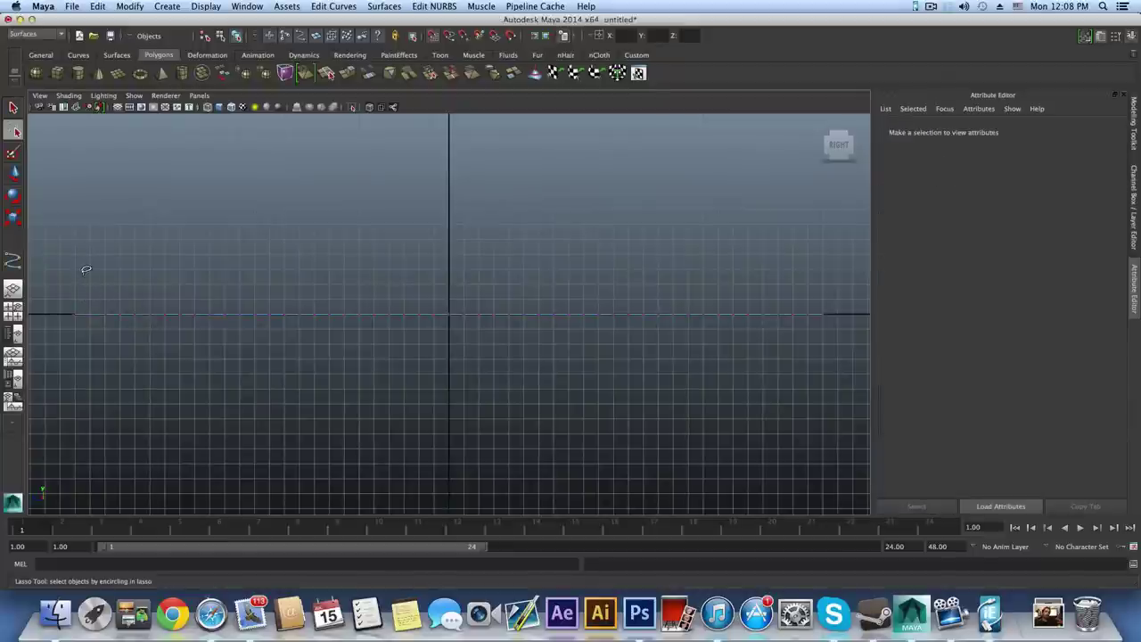
{"action": "mouse_move", "coordinate": [85, 307]}
{"action": "left_mouse_down"}
{"action": "mouse_move", "coordinate": [89, 280]}
{"action": "mouse_move", "coordinate": [91, 325]}
{"action": "mouse_move", "coordinate": [107, 303]}
{"action": "mouse_move", "coordinate": [216, 318]}
{"action": "mouse_move", "coordinate": [221, 302]}
{"action": "mouse_move", "coordinate": [246, 316]}
{"action": "mouse_move", "coordinate": [254, 304]}
{"action": "mouse_move", "coordinate": [307, 315]}
{"action": "mouse_move", "coordinate": [315, 301]}
{"action": "mouse_move", "coordinate": [365, 316]}
{"action": "mouse_move", "coordinate": [375, 306]}
{"action": "mouse_move", "coordinate": [393, 314]}
{"action": "mouse_move", "coordinate": [394, 293]}
{"action": "left_mouse_up"}
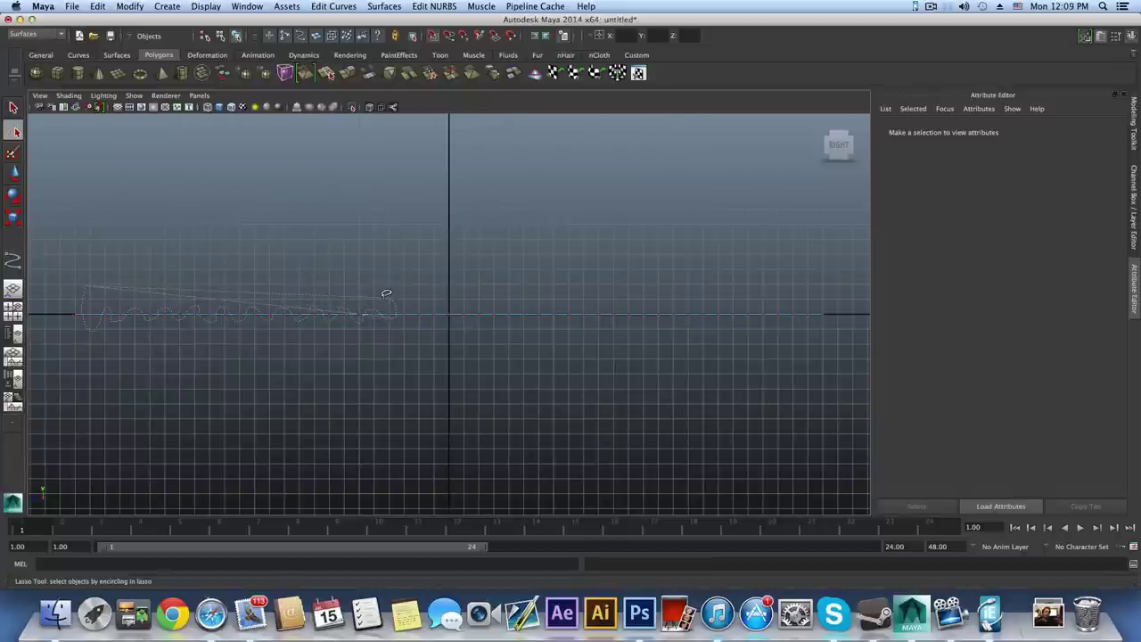
{"action": "left_click_drag", "start_coordinate": [386, 292], "coordinate": [383, 293]}
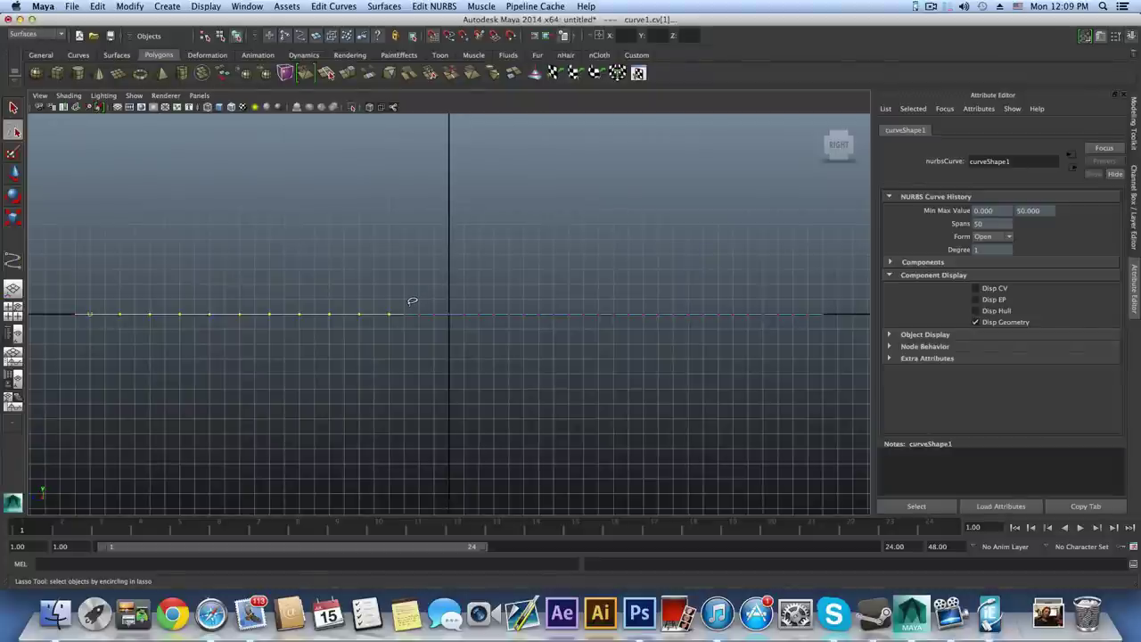
{"action": "mouse_move", "coordinate": [412, 304]}
{"action": "left_mouse_down", "text": "shift"}
{"action": "mouse_move", "coordinate": [421, 325]}
{"action": "mouse_move", "coordinate": [432, 304]}
{"action": "mouse_move", "coordinate": [483, 316]}
{"action": "mouse_move", "coordinate": [493, 300]}
{"action": "mouse_move", "coordinate": [517, 314]}
{"action": "mouse_move", "coordinate": [553, 301]}
{"action": "mouse_move", "coordinate": [567, 316]}
{"action": "mouse_move", "coordinate": [611, 302]}
{"action": "mouse_move", "coordinate": [636, 318]}
{"action": "mouse_move", "coordinate": [644, 300]}
{"action": "mouse_move", "coordinate": [655, 318]}
{"action": "mouse_move", "coordinate": [704, 305]}
{"action": "mouse_move", "coordinate": [753, 313]}
{"action": "mouse_move", "coordinate": [767, 297]}
{"action": "mouse_move", "coordinate": [776, 316]}
{"action": "mouse_move", "coordinate": [796, 305]}
{"action": "mouse_move", "coordinate": [816, 319]}
{"action": "mouse_move", "coordinate": [814, 296]}
{"action": "mouse_move", "coordinate": [794, 287]}
{"action": "mouse_move", "coordinate": [715, 289]}
{"action": "left_mouse_up", "text": "shift"}
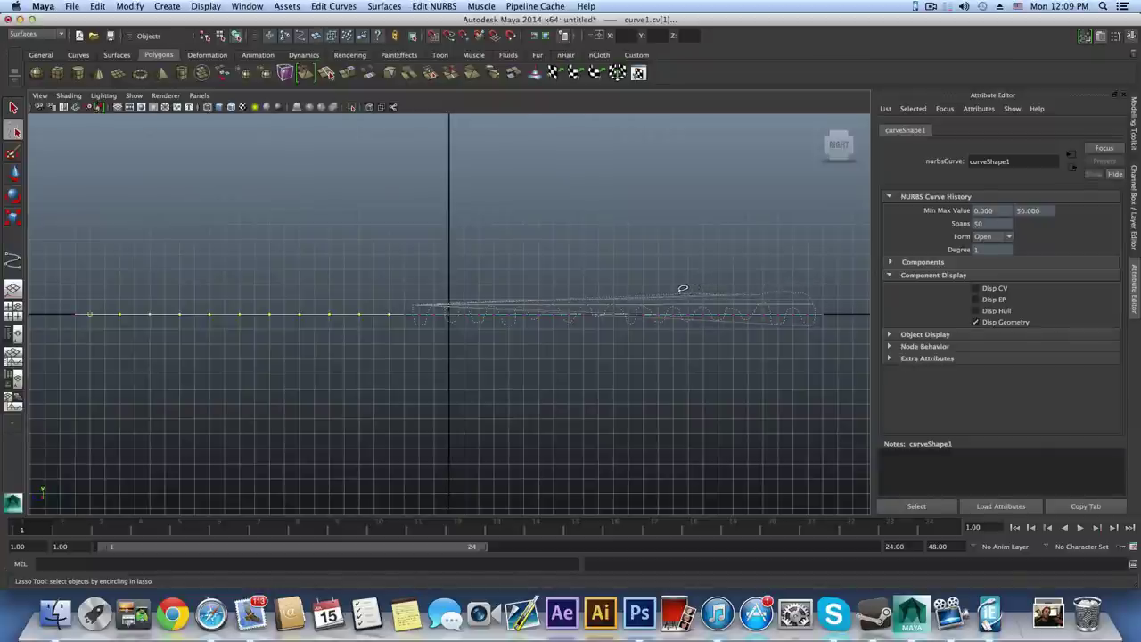
{"action": "left_click_drag", "start_coordinate": [664, 288], "coordinate": [637, 290]}
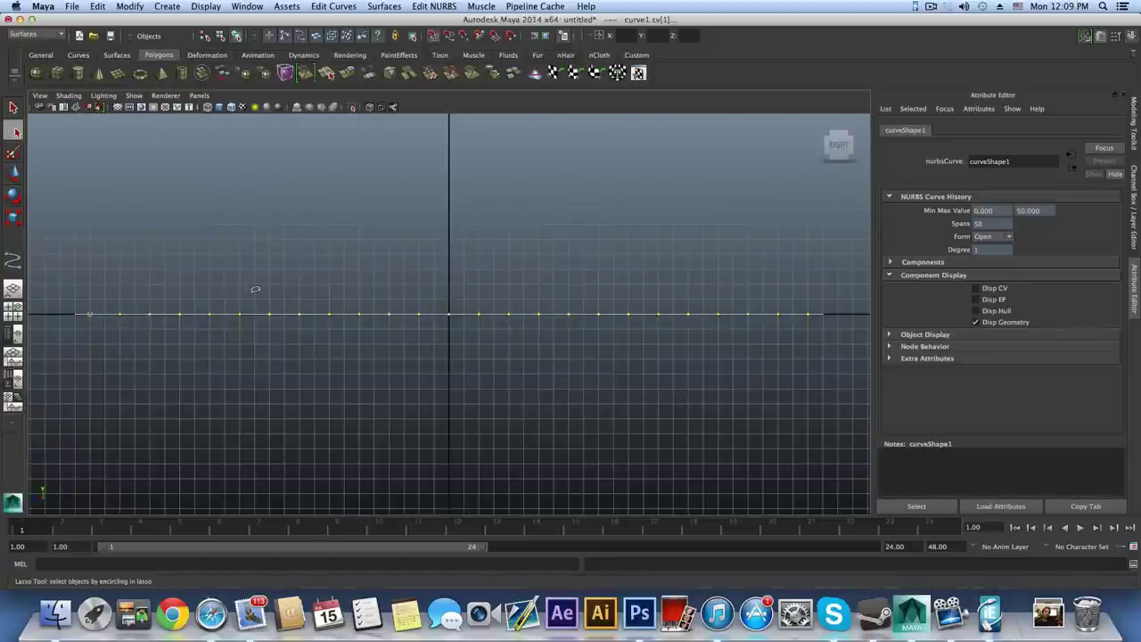
- With grid snapping on, move the selected alternate vertices up one grid unit along Y to form a zigzag
{"action": "left_click", "coordinate": [15, 175]}
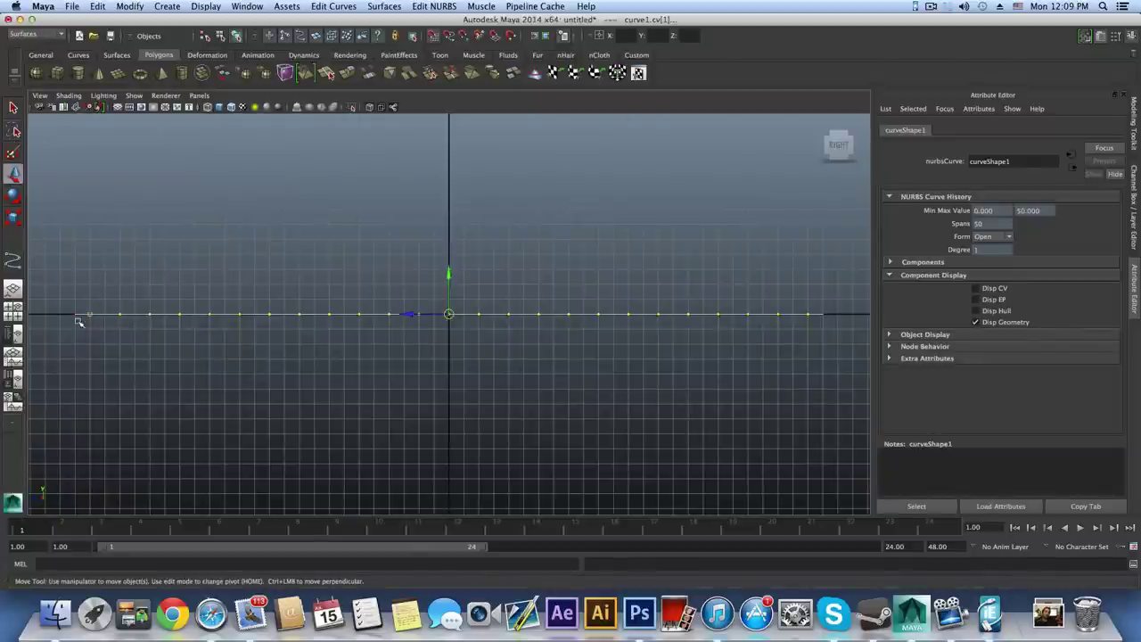
{"action": "left_click", "coordinate": [433, 36]}
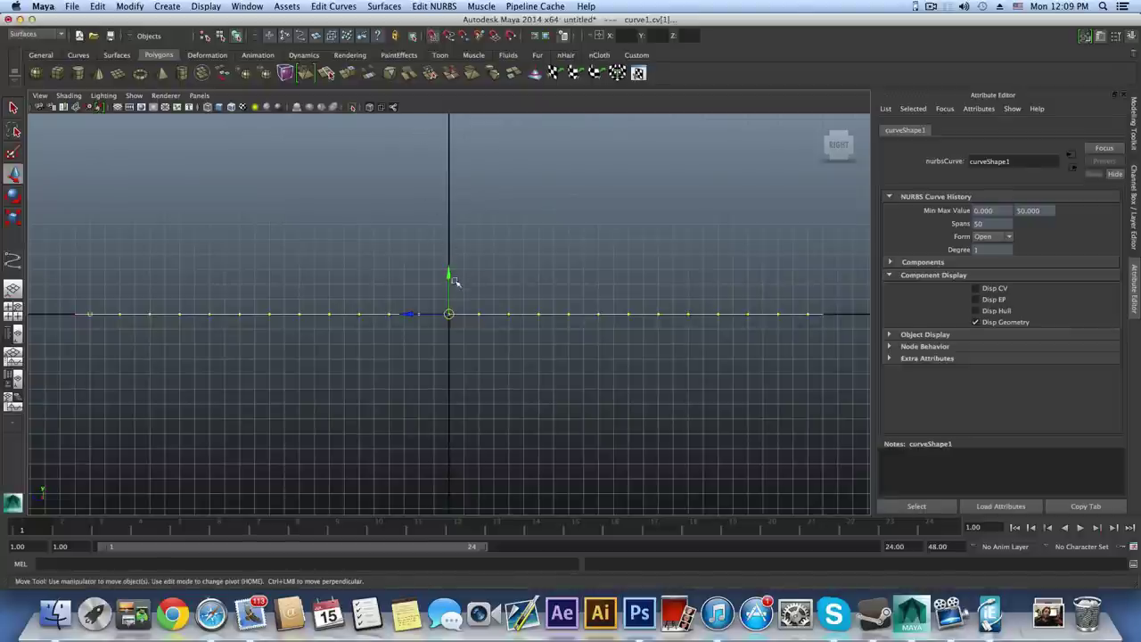
{"action": "left_click", "coordinate": [449, 274]}
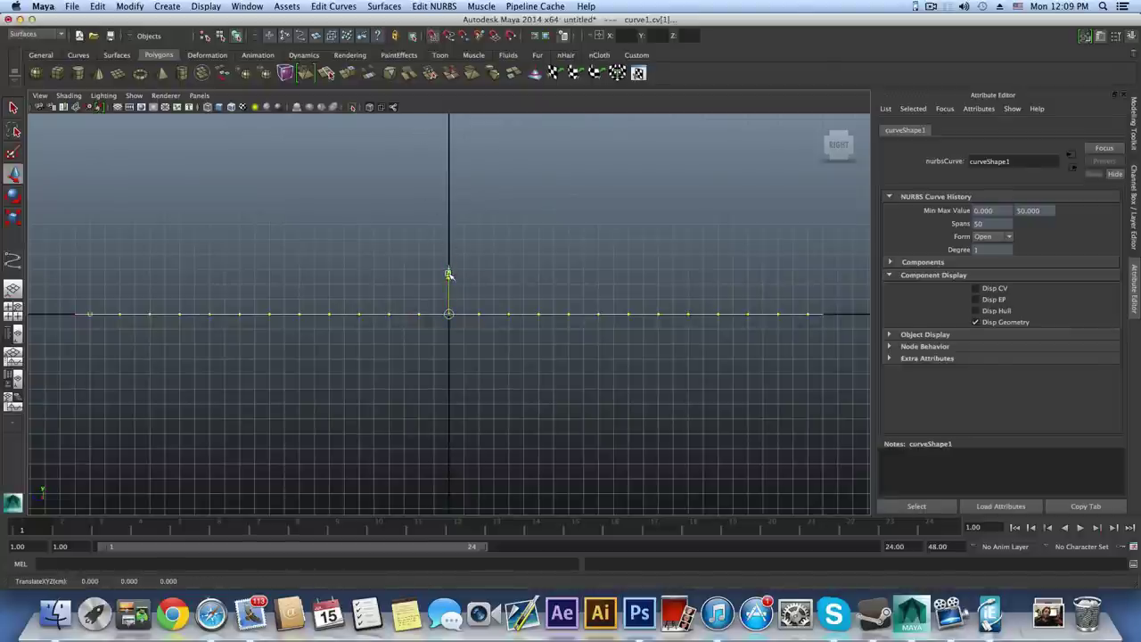
{"action": "left_click_drag", "start_coordinate": [449, 275], "coordinate": [450, 271]}
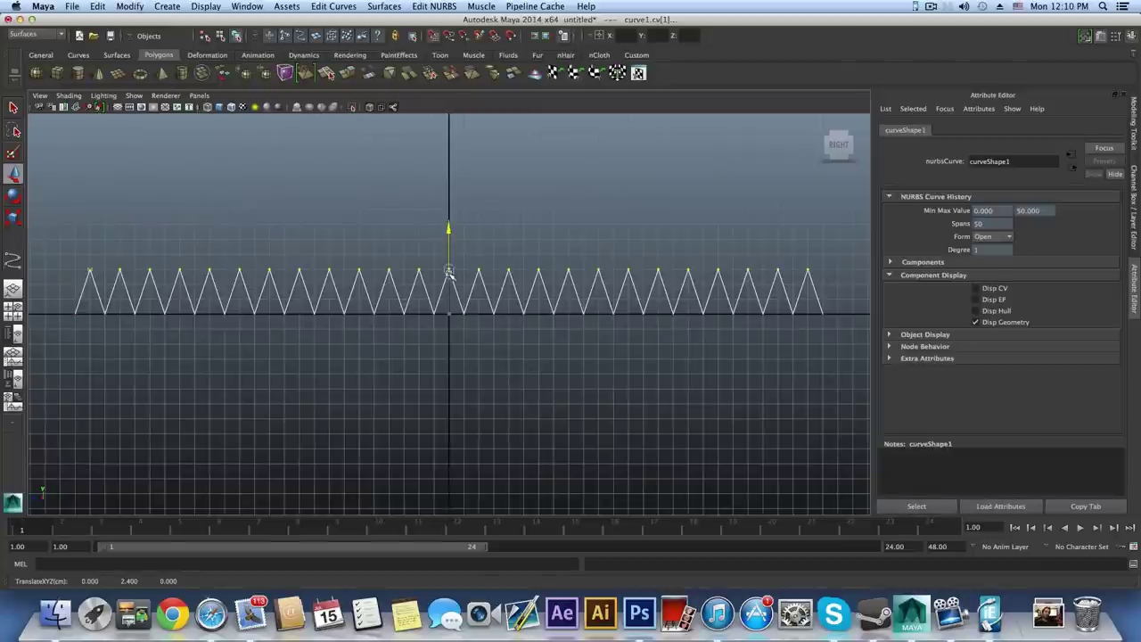
{"action": "left_click_drag", "start_coordinate": [450, 274], "coordinate": [450, 294]}
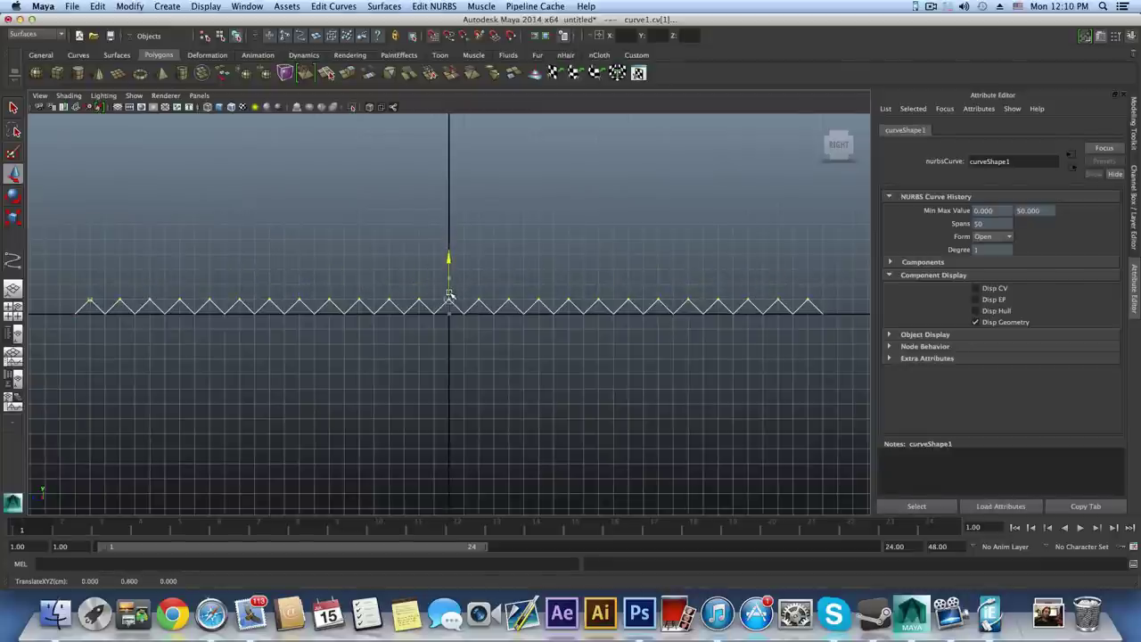
{"action": "scroll", "coordinate": [581, 328], "scroll_direction": "up", "scroll_amount": 2}
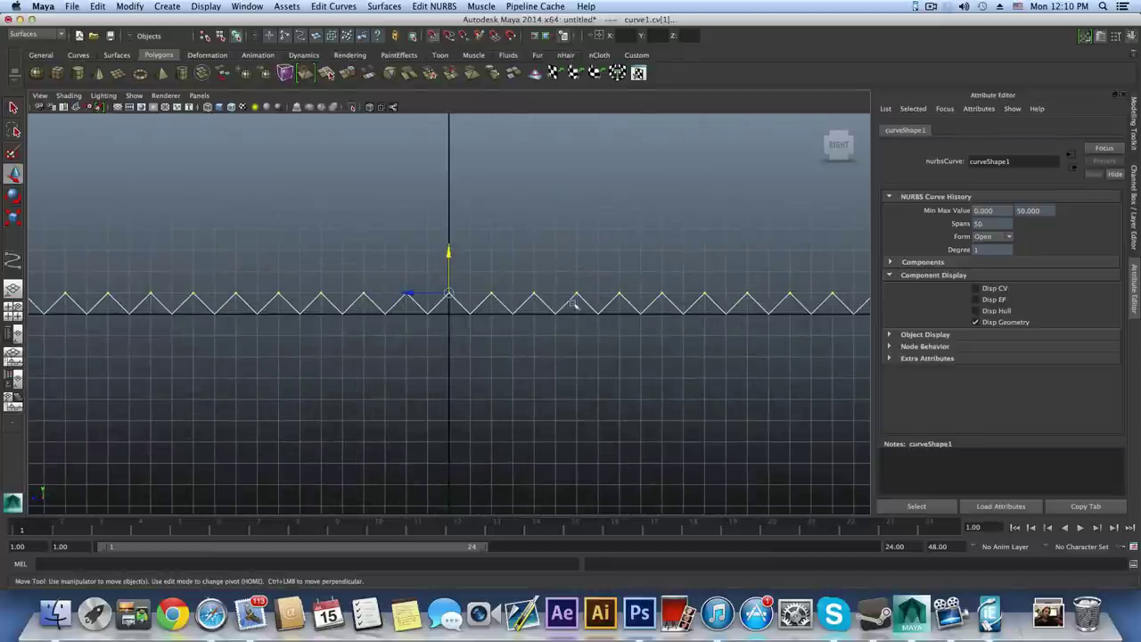
{"action": "scroll", "coordinate": [517, 313], "scroll_direction": "up", "scroll_amount": 4}
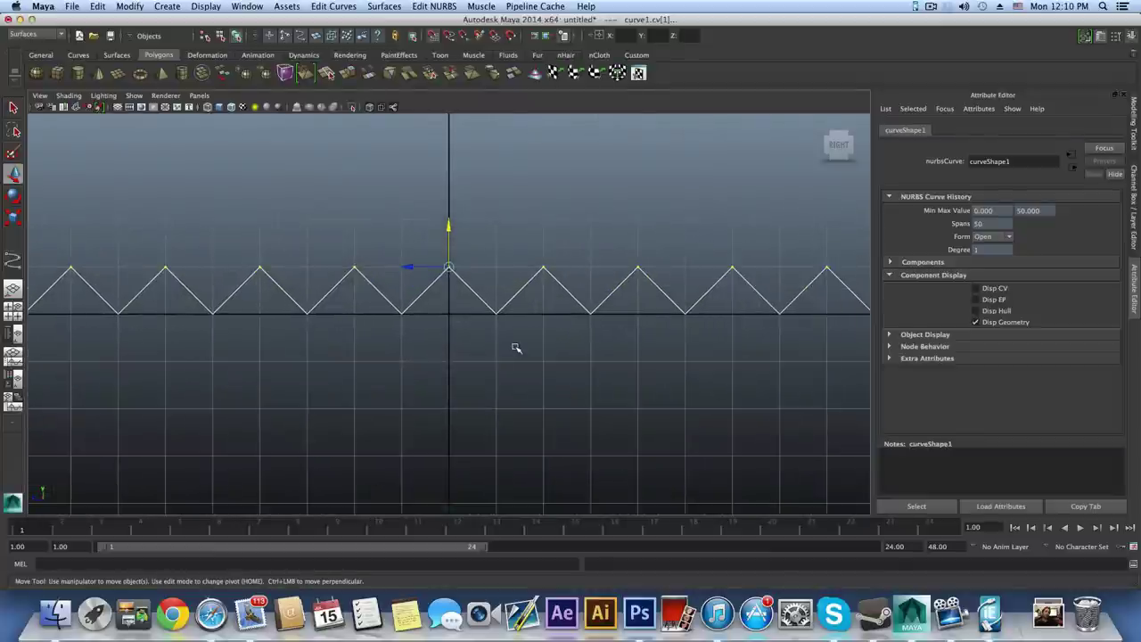
{"action": "scroll", "coordinate": [517, 347], "scroll_direction": "down", "scroll_amount": 5}
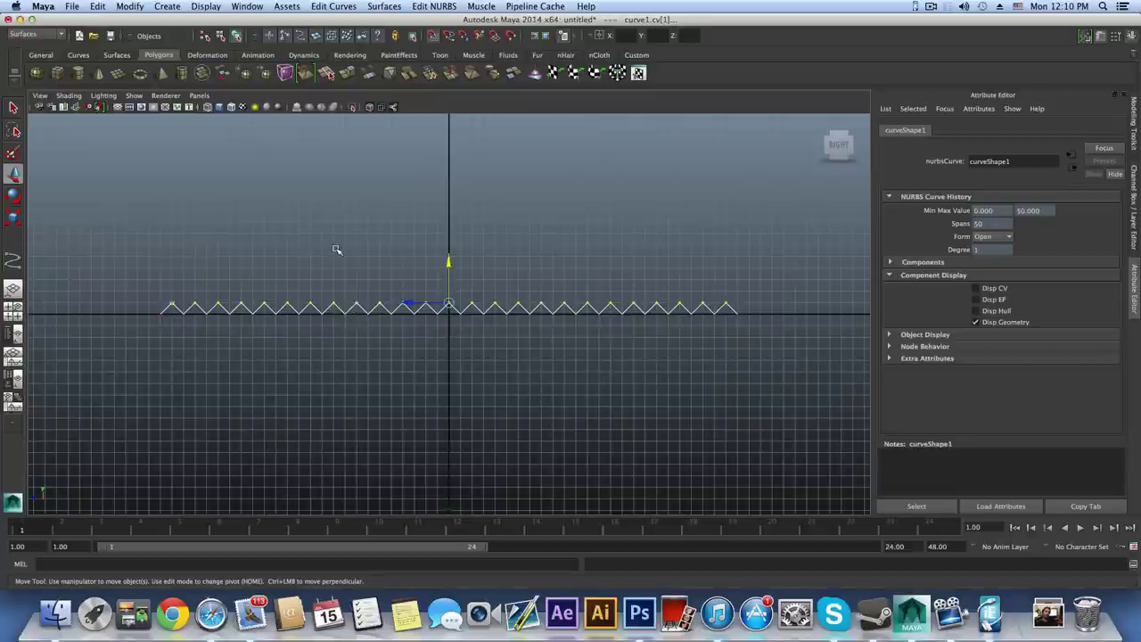
- Return the zigzag curve to object mode and rebuild it with 50 spans and 3 Cubic degree, closing the options
{"action": "key", "text": "F8"}
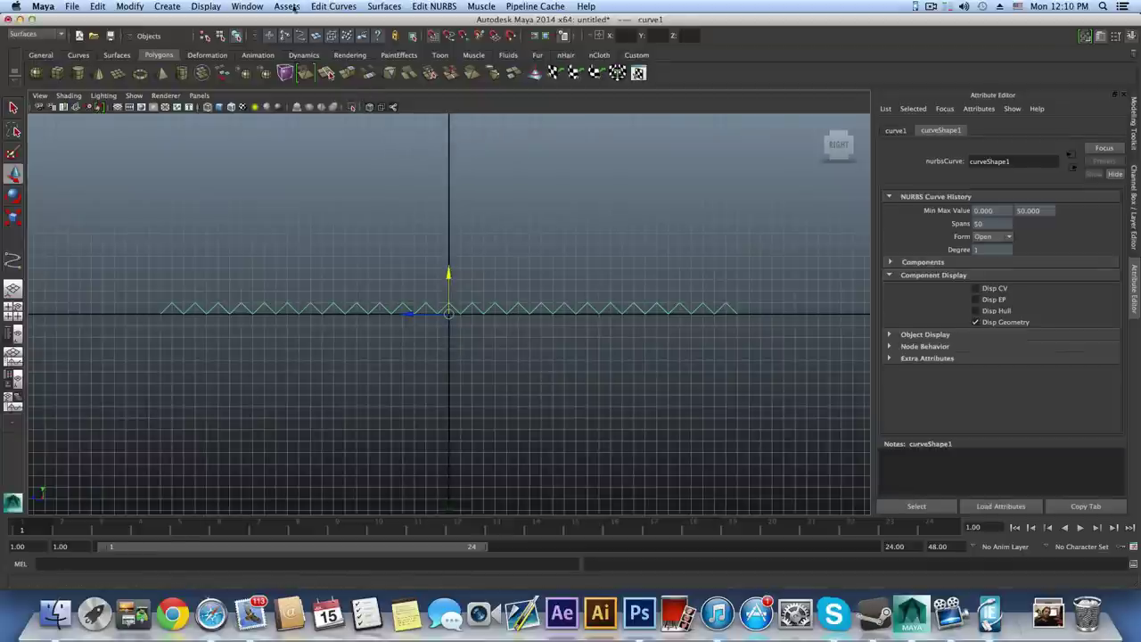
{"action": "left_click", "coordinate": [29, 36]}
{"action": "left_click", "coordinate": [29, 39]}
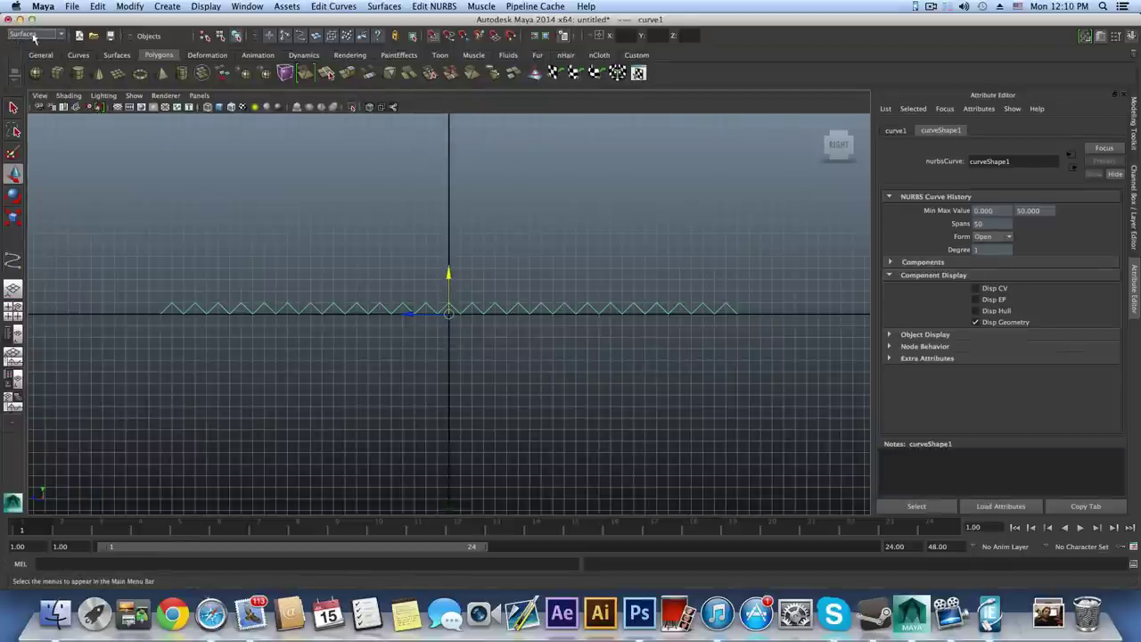
{"action": "left_click", "coordinate": [344, 6]}
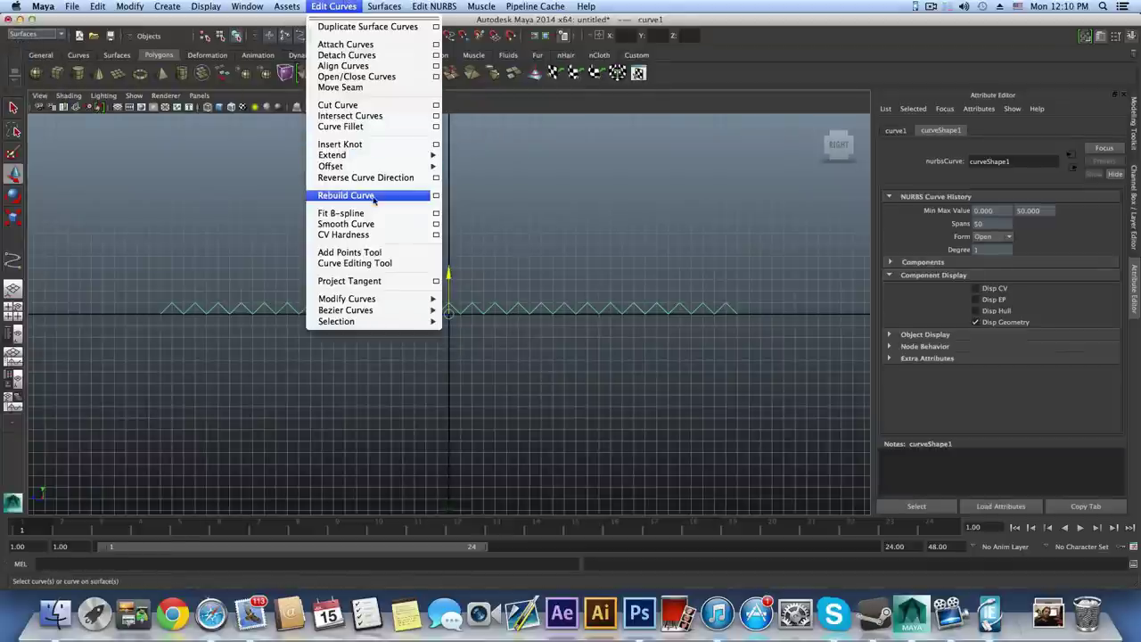
{"action": "left_click", "coordinate": [435, 196]}
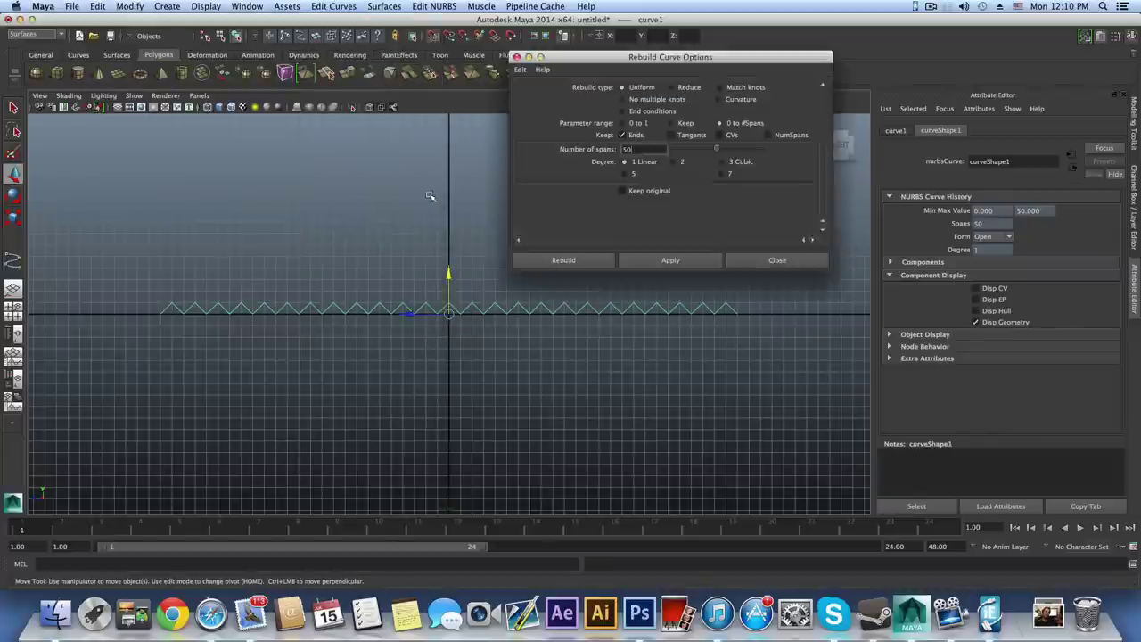
{"action": "left_click_drag", "start_coordinate": [613, 63], "coordinate": [673, 62]}
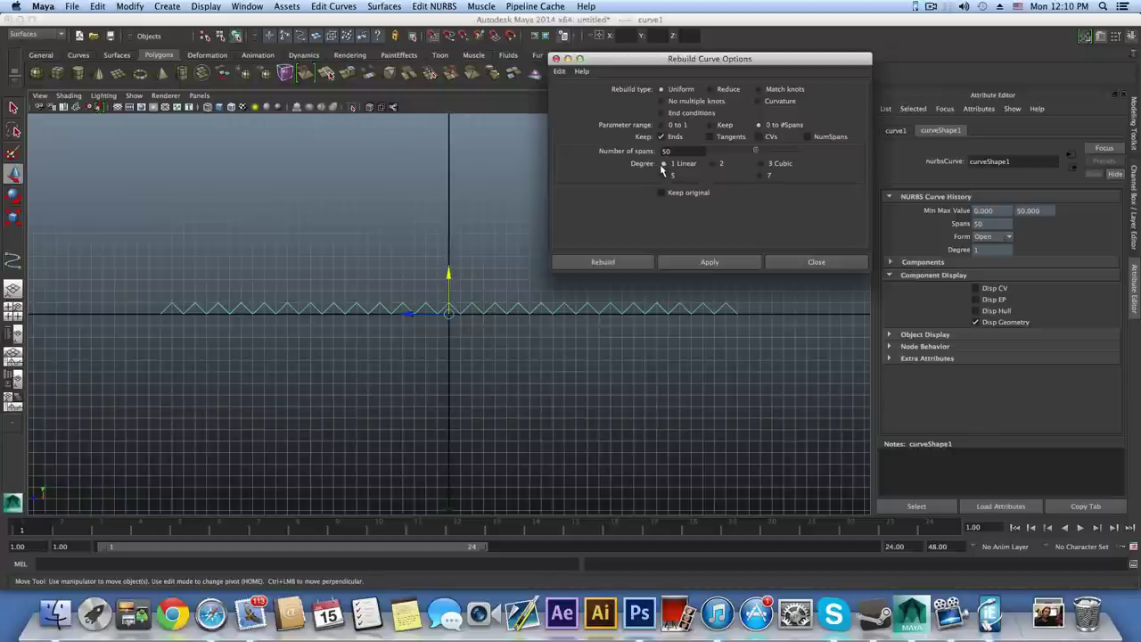
{"action": "left_click", "coordinate": [761, 164]}
{"action": "left_click", "coordinate": [709, 262]}
{"action": "left_click", "coordinate": [818, 263]}
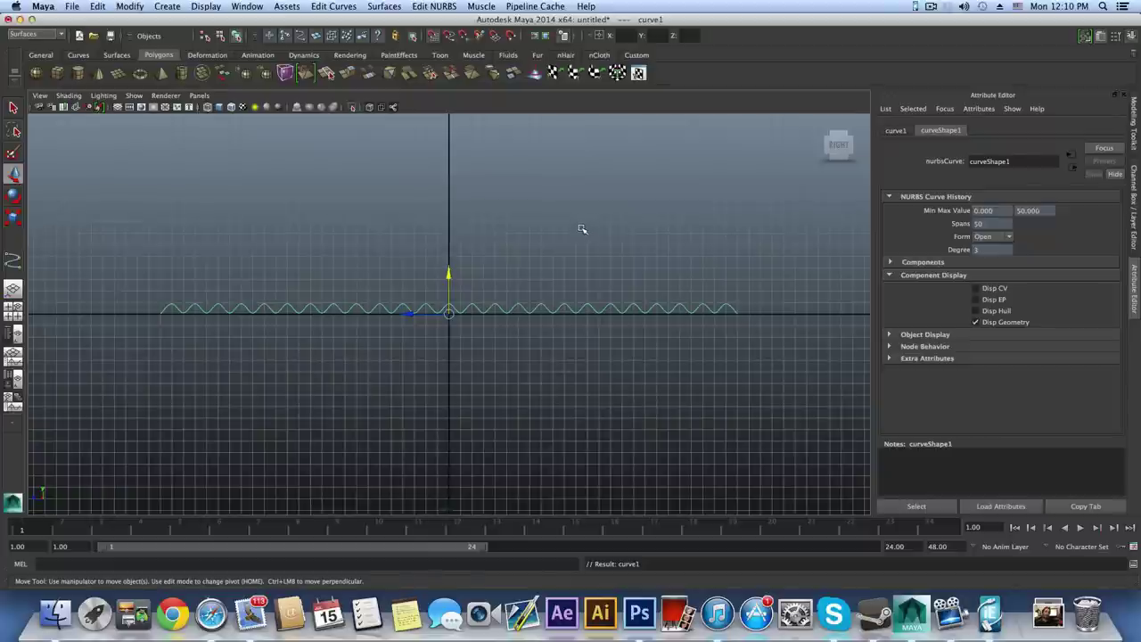
- Switch to the perspective view and duplicate the wavy curve
{"action": "left_click", "coordinate": [13, 291]}
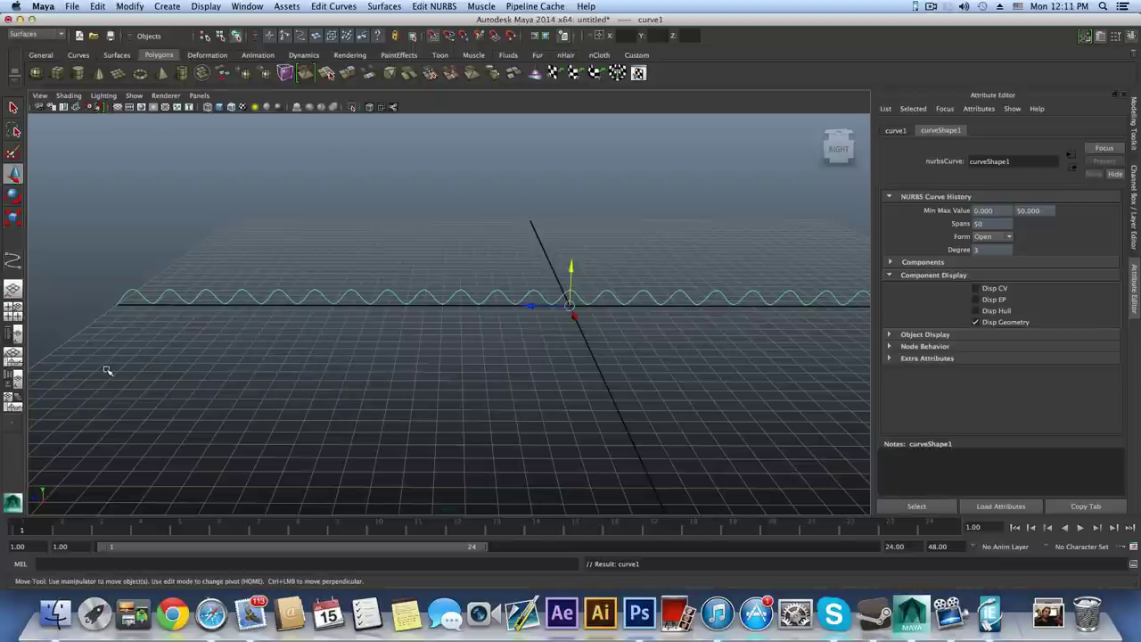
{"action": "left_click_drag", "start_coordinate": [387, 334], "coordinate": [431, 353], "text": "alt"}
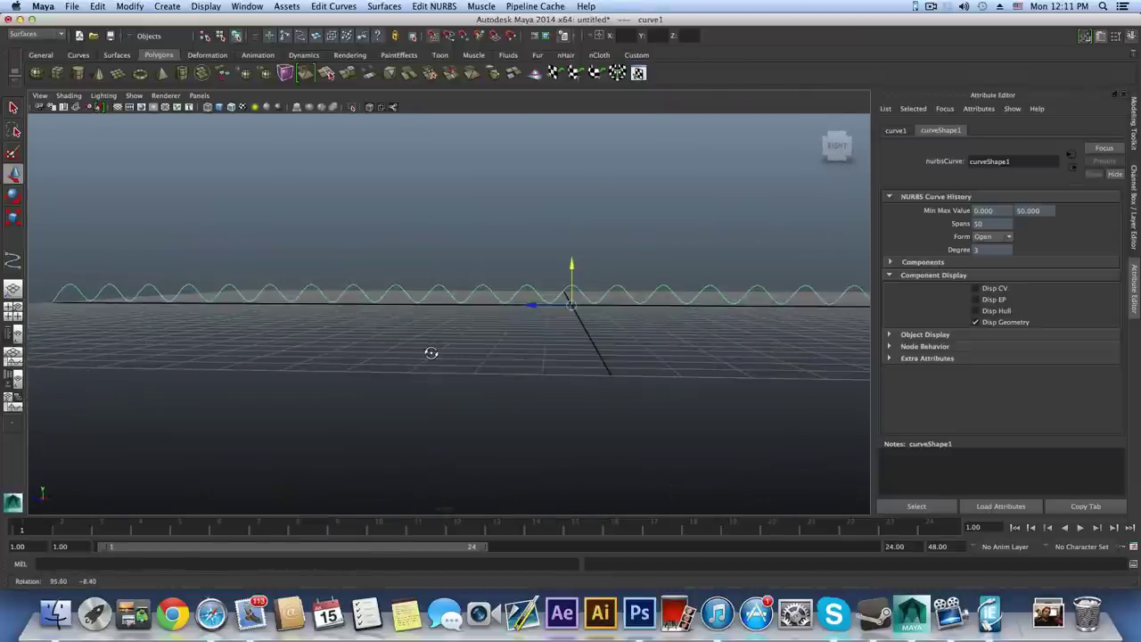
{"action": "left_click_drag", "start_coordinate": [462, 316], "coordinate": [580, 318], "text": "alt"}
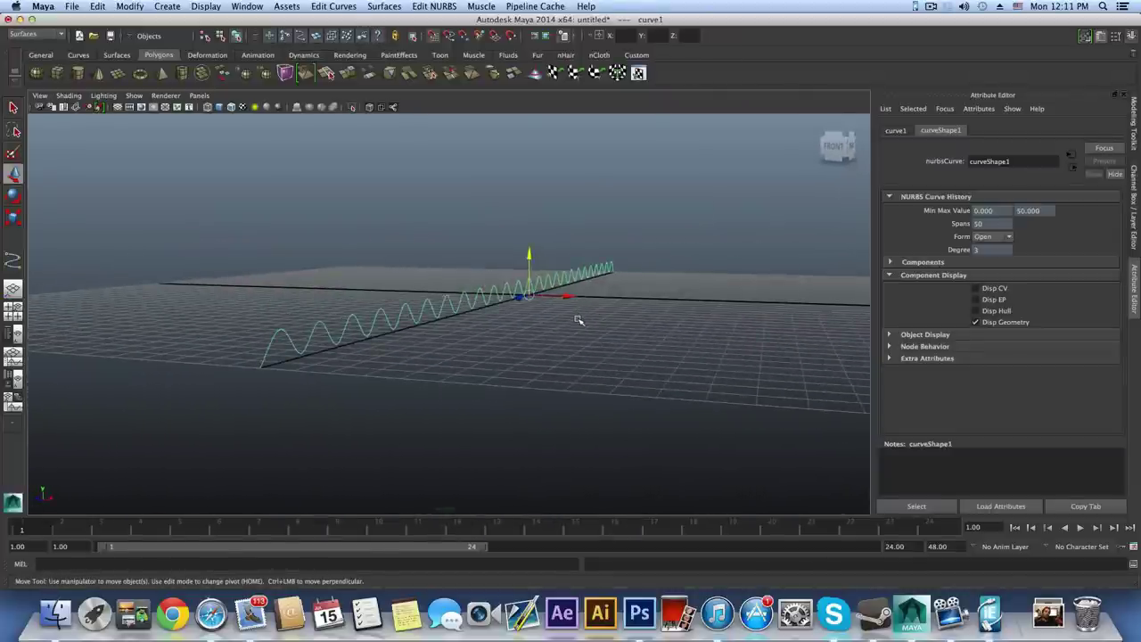
{"action": "left_click_drag", "start_coordinate": [556, 313], "coordinate": [593, 328], "text": "alt"}
{"action": "key", "text": "ctrl+d"}
{"action": "left_click_drag", "start_coordinate": [578, 318], "coordinate": [575, 333], "text": "alt"}
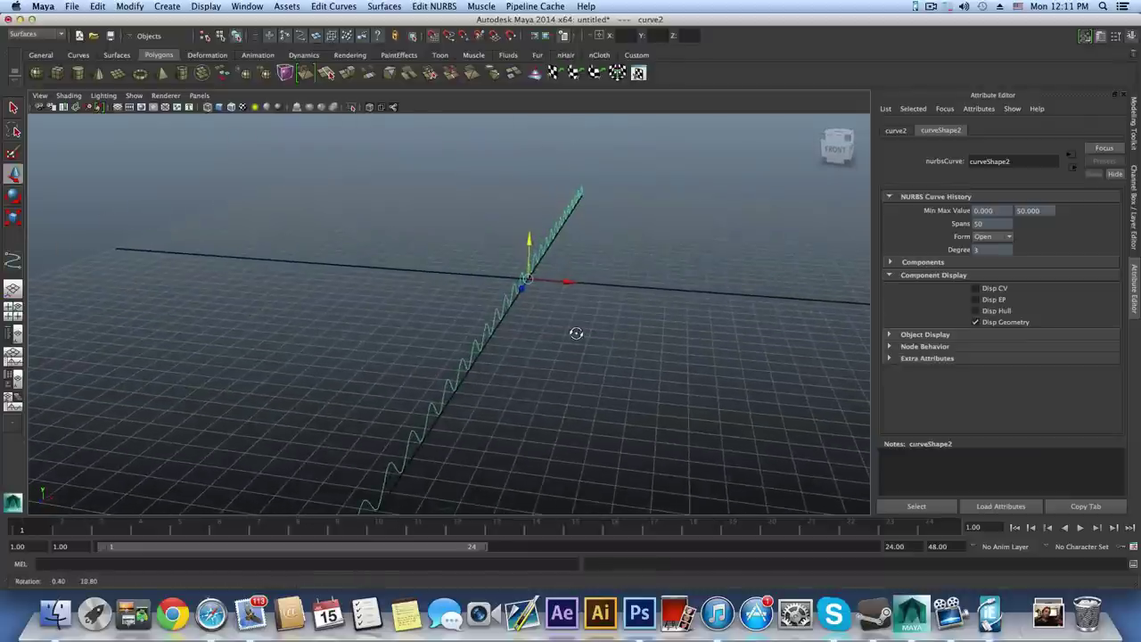
- Move the duplicated curve about two grid units along positive X, parallel to the original
{"action": "right_click_drag", "start_coordinate": [772, 423], "coordinate": [706, 406], "text": "alt"}
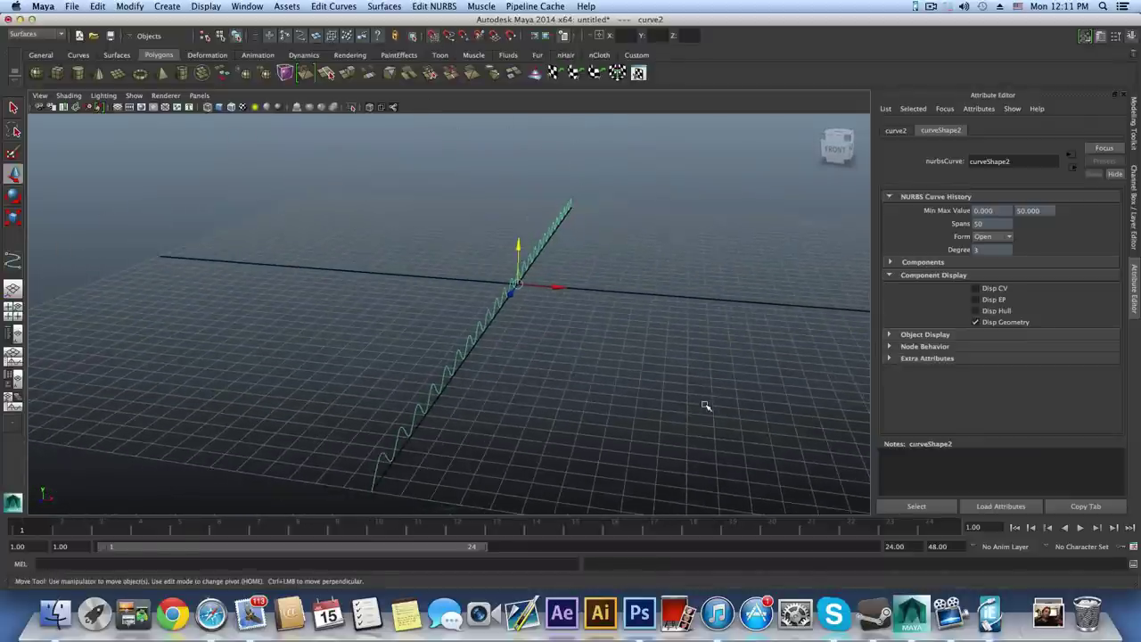
{"action": "left_click_drag", "start_coordinate": [557, 287], "coordinate": [552, 286]}
{"action": "mouse_move", "coordinate": [559, 328]}
{"action": "left_mouse_down", "text": "alt"}
{"action": "mouse_move", "coordinate": [573, 325]}
{"action": "mouse_move", "coordinate": [480, 315]}
{"action": "left_mouse_up", "text": "alt"}
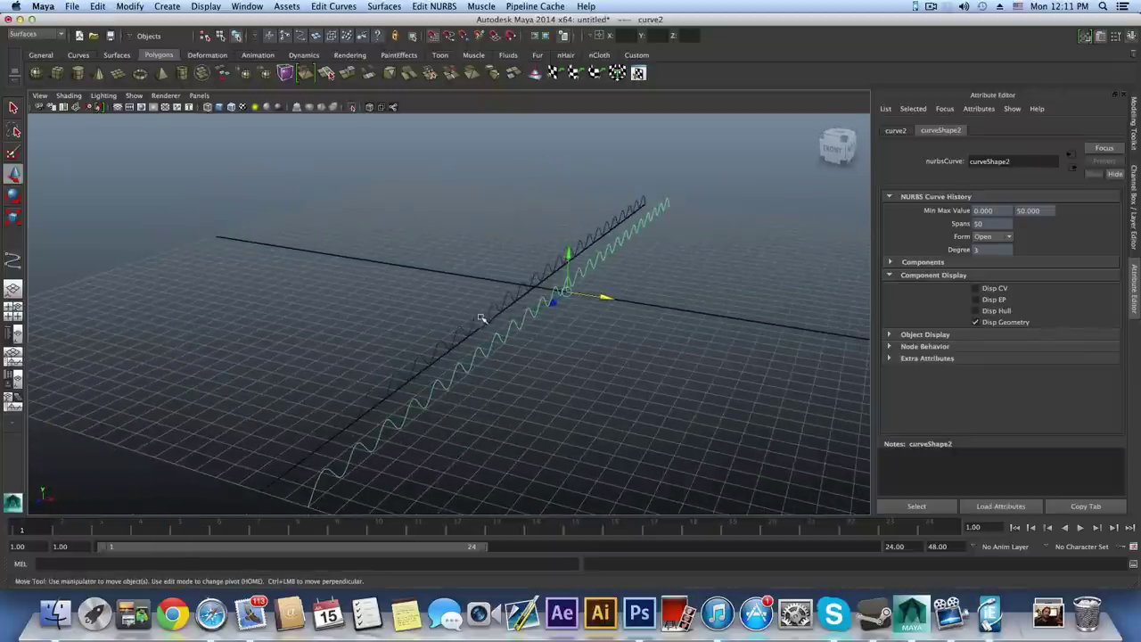
{"action": "mouse_move", "coordinate": [504, 345]}
{"action": "left_mouse_down", "text": "alt"}
{"action": "mouse_move", "coordinate": [541, 326]}
{"action": "mouse_move", "coordinate": [522, 324]}
{"action": "mouse_move", "coordinate": [522, 376]}
{"action": "mouse_move", "coordinate": [493, 339]}
{"action": "mouse_move", "coordinate": [492, 352]}
{"action": "mouse_move", "coordinate": [488, 328]}
{"action": "mouse_move", "coordinate": [499, 359]}
{"action": "mouse_move", "coordinate": [449, 315]}
{"action": "left_mouse_up", "text": "alt"}
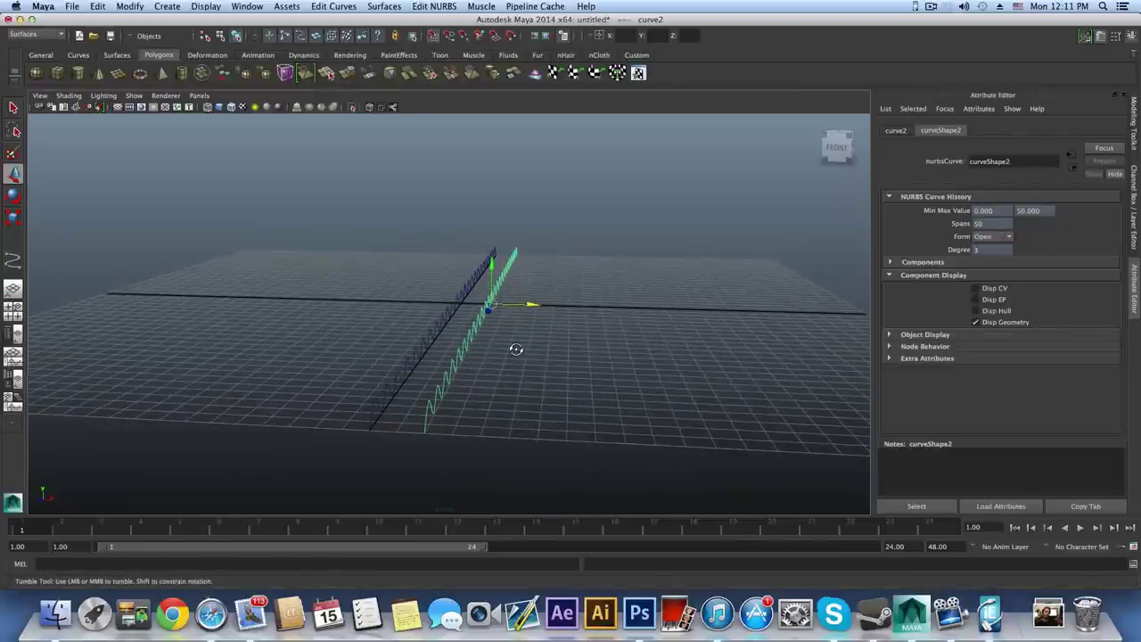
{"action": "left_click_drag", "start_coordinate": [517, 351], "coordinate": [519, 351], "text": "alt"}
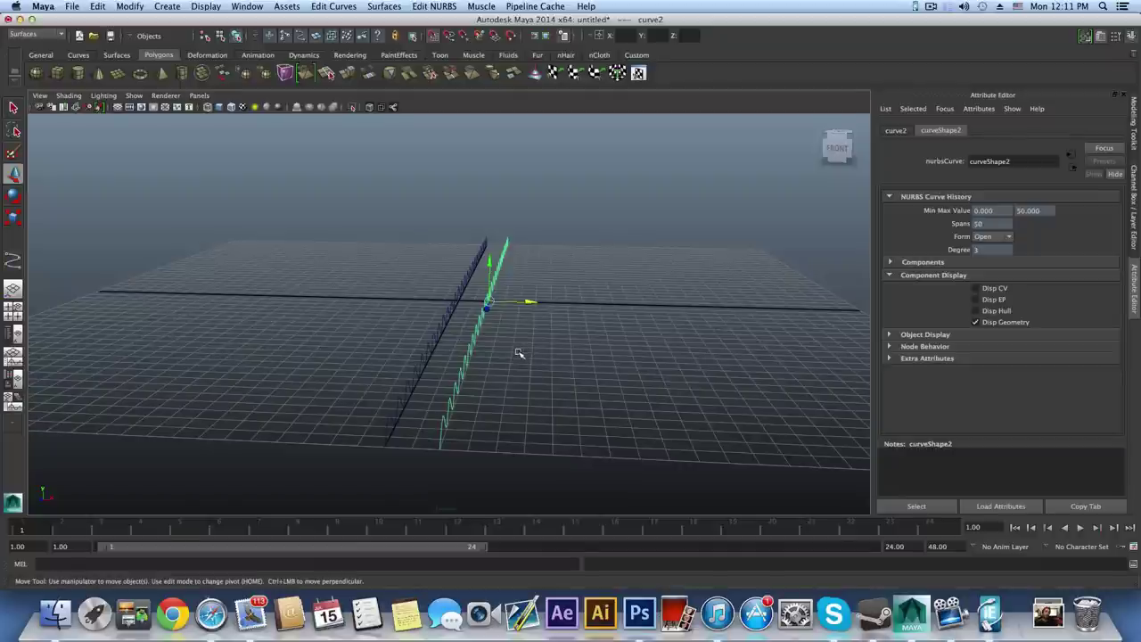
- Turn off grid snapping and create ten more evenly spaced copies along X with Duplicate with Transform
{"action": "left_click", "coordinate": [438, 35]}
{"action": "key", "text": "shift+d"}
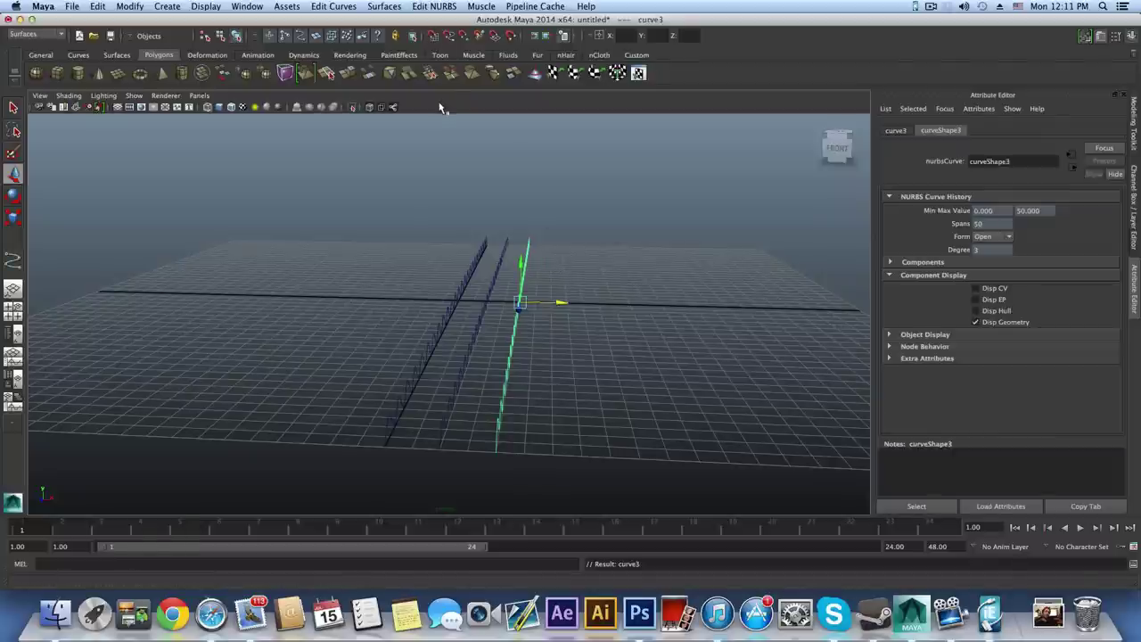
{"action": "key", "text": "shift+d"}
{"action": "key", "text": "shift+d"}
{"action": "key", "text": "shift+d"}
{"action": "key", "text": "shift+d"}
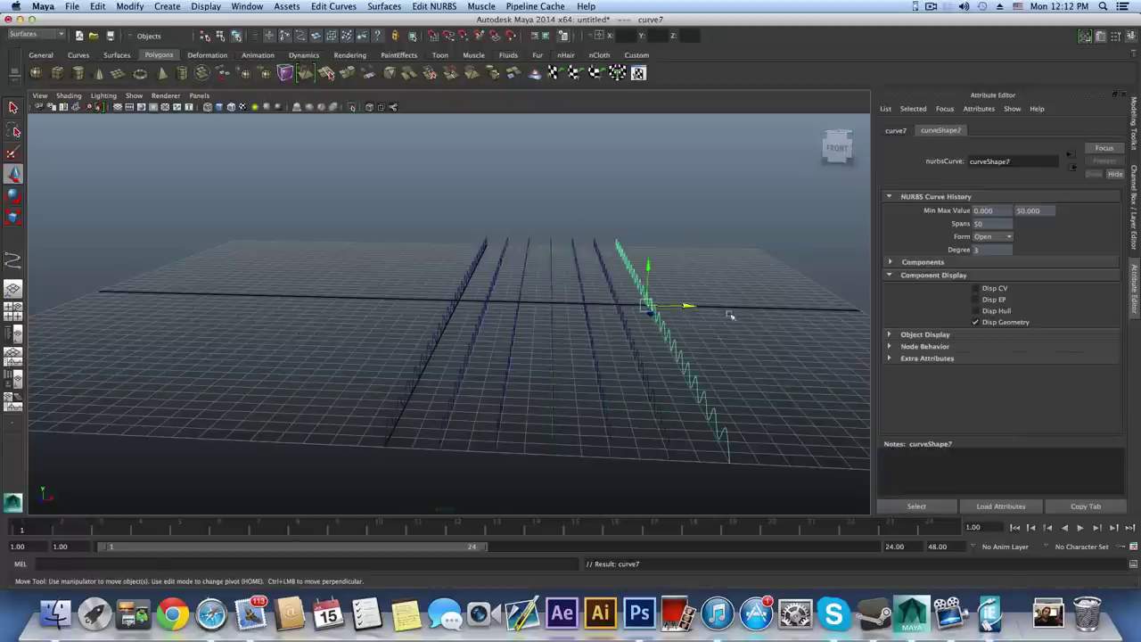
{"action": "key", "text": "shift+d"}
{"action": "key", "text": "shift+d"}
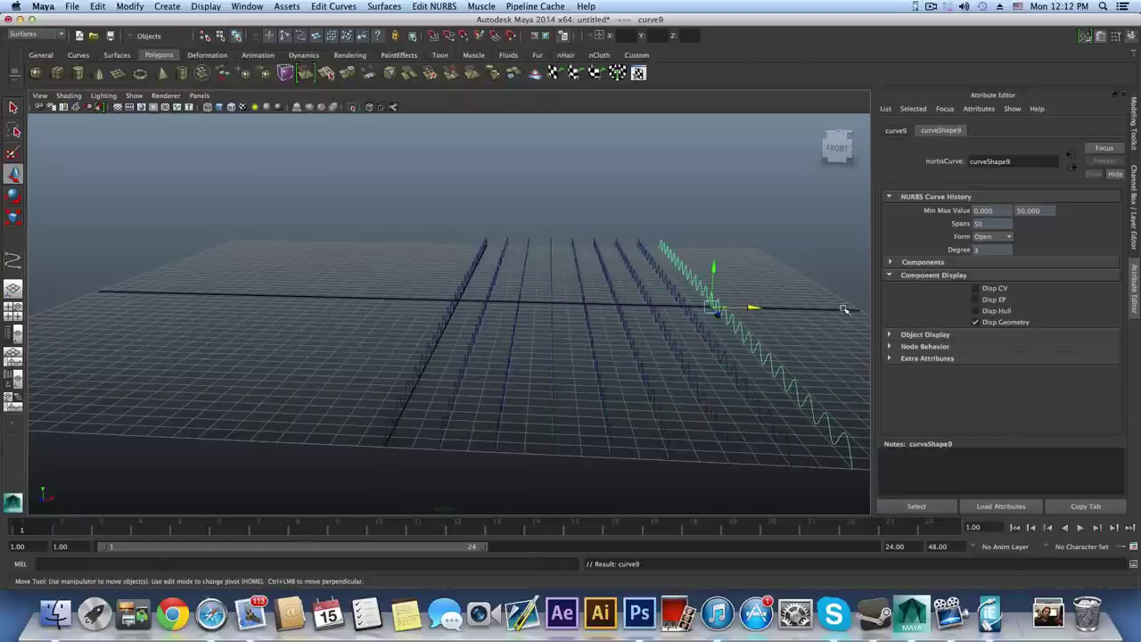
{"action": "key", "text": "shift+d"}
{"action": "key", "text": "shift+d"}
{"action": "key", "text": "shift+d"}
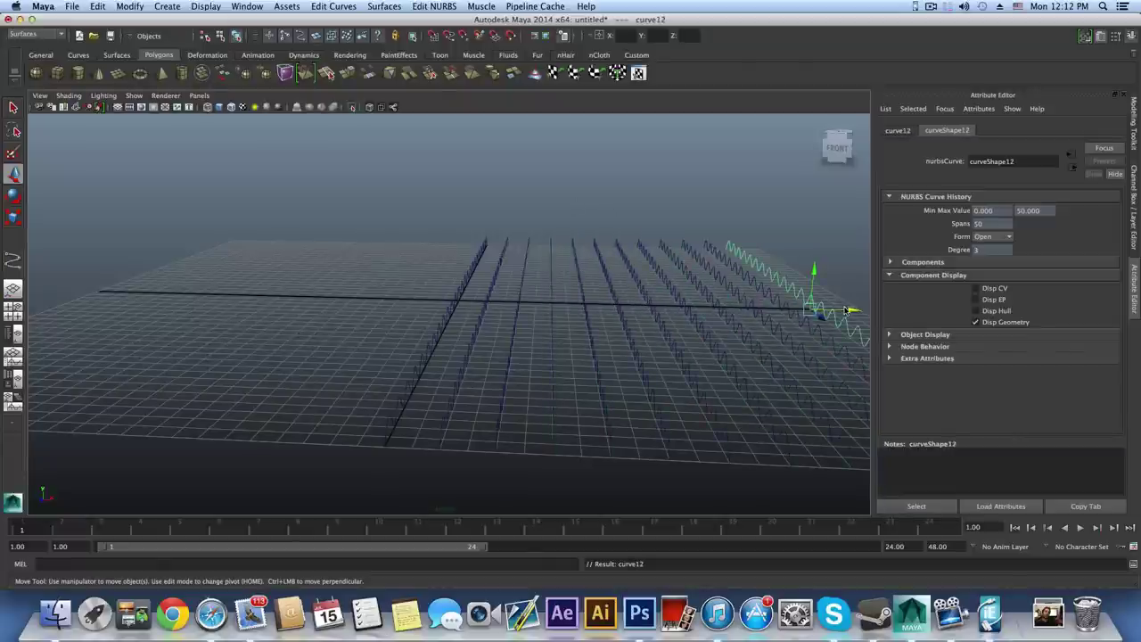
- Add one more evenly spaced curve at the far positive X end of the row with Duplicate with Transform
{"action": "left_click_drag", "start_coordinate": [847, 310], "coordinate": [590, 290], "text": "alt"}
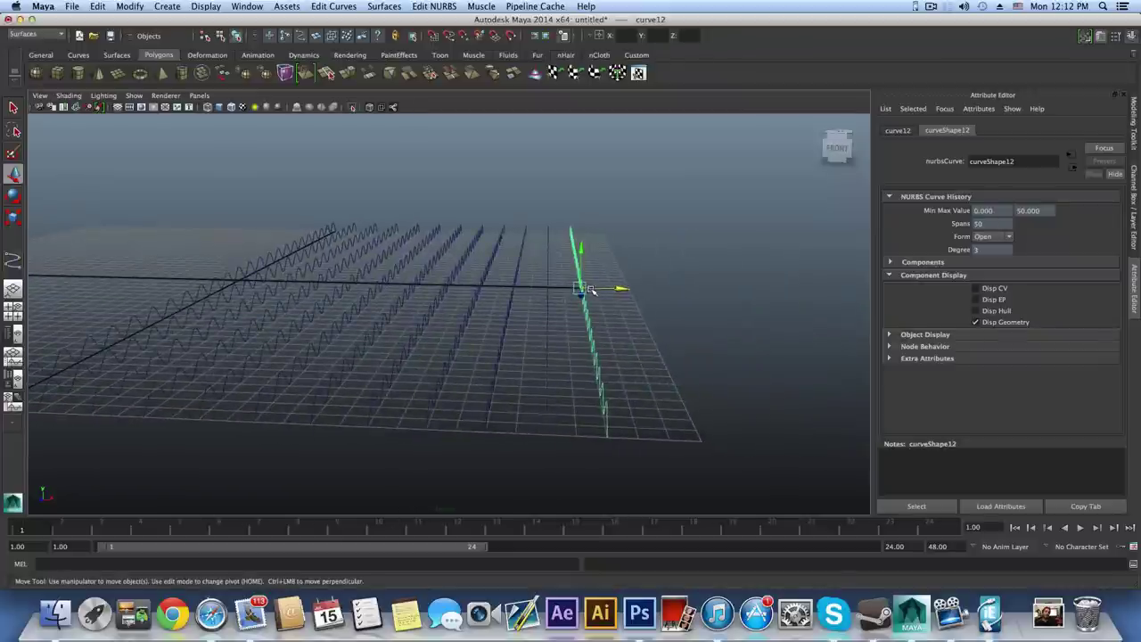
{"action": "key", "text": "shift+d"}
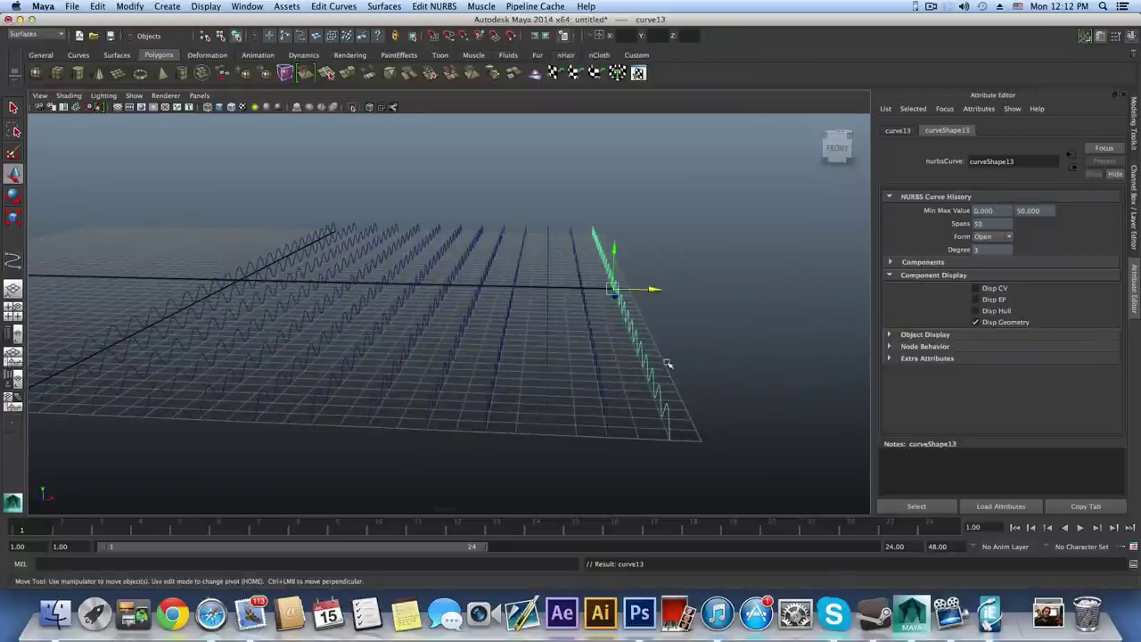
{"action": "middle_click_drag", "start_coordinate": [651, 362], "coordinate": [590, 304], "text": "alt"}
- Duplicate the original wavy curve at the origin and move the copy along X to 0.8, snapped to the grid
{"action": "mouse_move", "coordinate": [606, 318]}
{"action": "left_mouse_down", "text": "alt"}
{"action": "mouse_move", "coordinate": [598, 305]}
{"action": "mouse_move", "coordinate": [580, 336]}
{"action": "mouse_move", "coordinate": [660, 351]}
{"action": "mouse_move", "coordinate": [577, 327]}
{"action": "mouse_move", "coordinate": [425, 326]}
{"action": "mouse_move", "coordinate": [641, 335]}
{"action": "mouse_move", "coordinate": [433, 298]}
{"action": "mouse_move", "coordinate": [545, 264]}
{"action": "mouse_move", "coordinate": [531, 298]}
{"action": "left_mouse_up", "text": "alt"}
{"action": "left_click", "coordinate": [423, 294]}
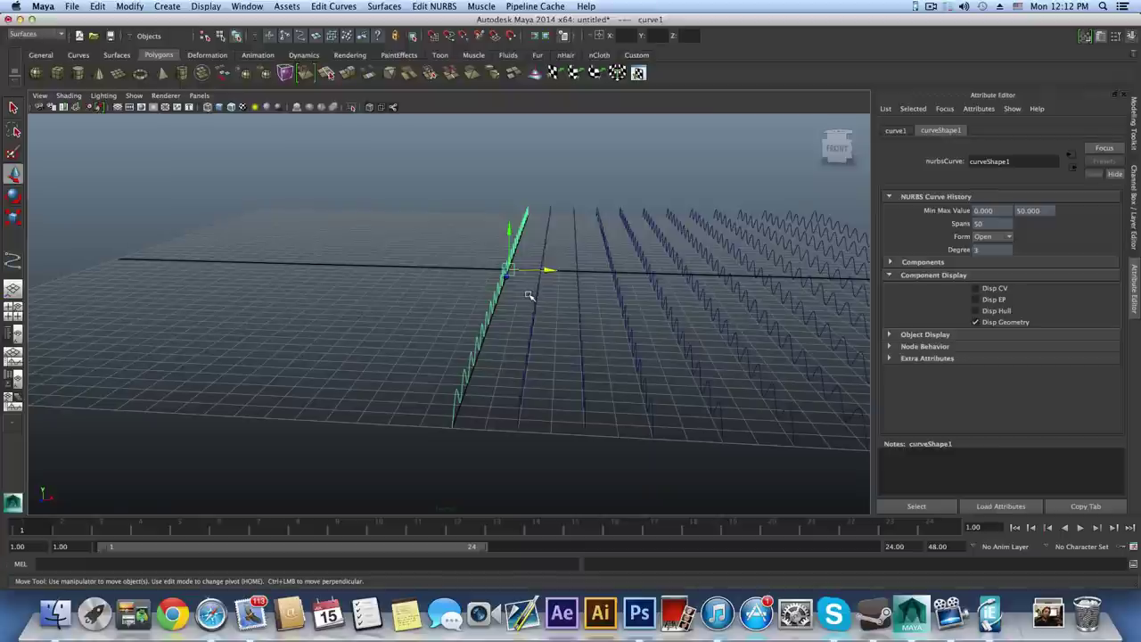
{"action": "key", "text": "ctrl+d"}
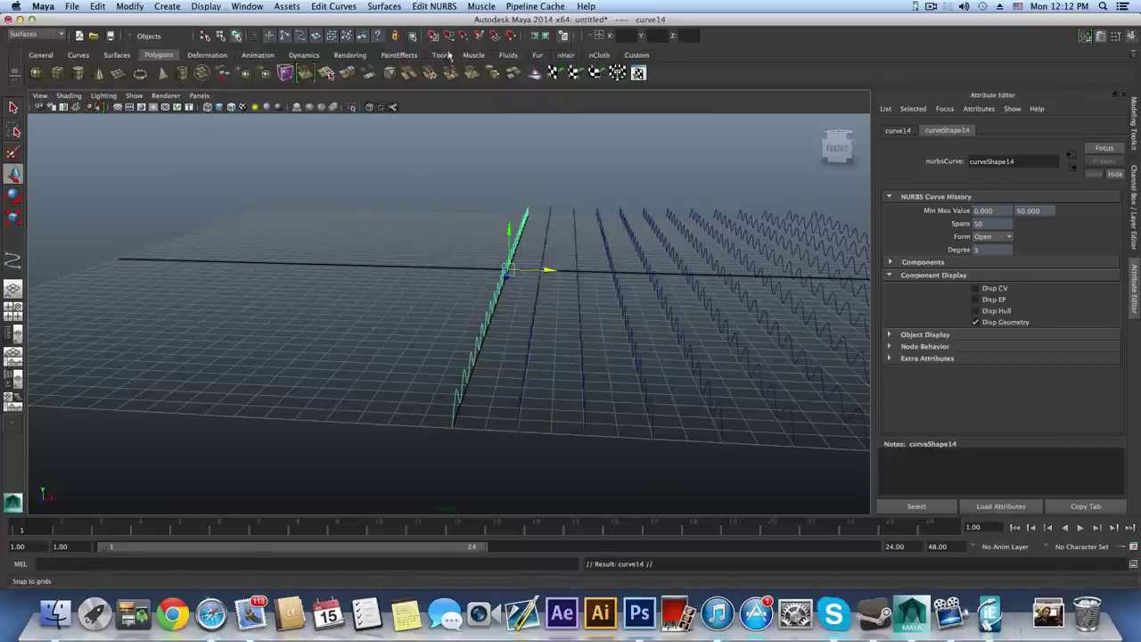
{"action": "left_click_drag", "start_coordinate": [552, 270], "coordinate": [508, 321]}
{"action": "scroll", "coordinate": [530, 326], "scroll_direction": "down", "scroll_amount": 3}
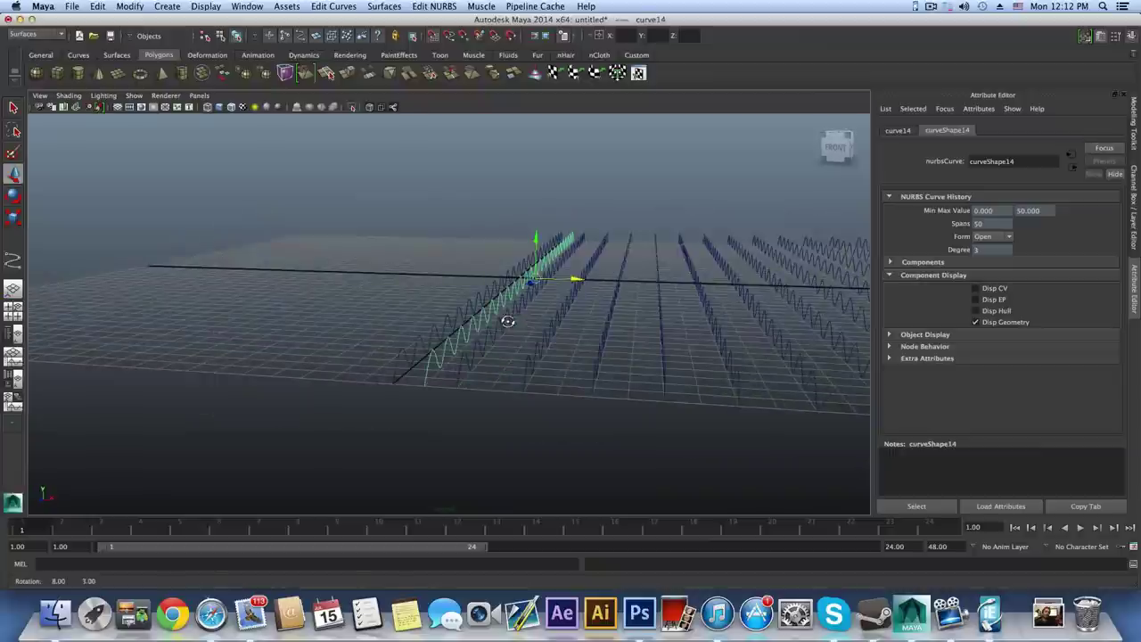
- Center the pivot of the copied curve between the first two rows
{"action": "left_click", "coordinate": [129, 6]}
{"action": "left_click", "coordinate": [147, 135]}
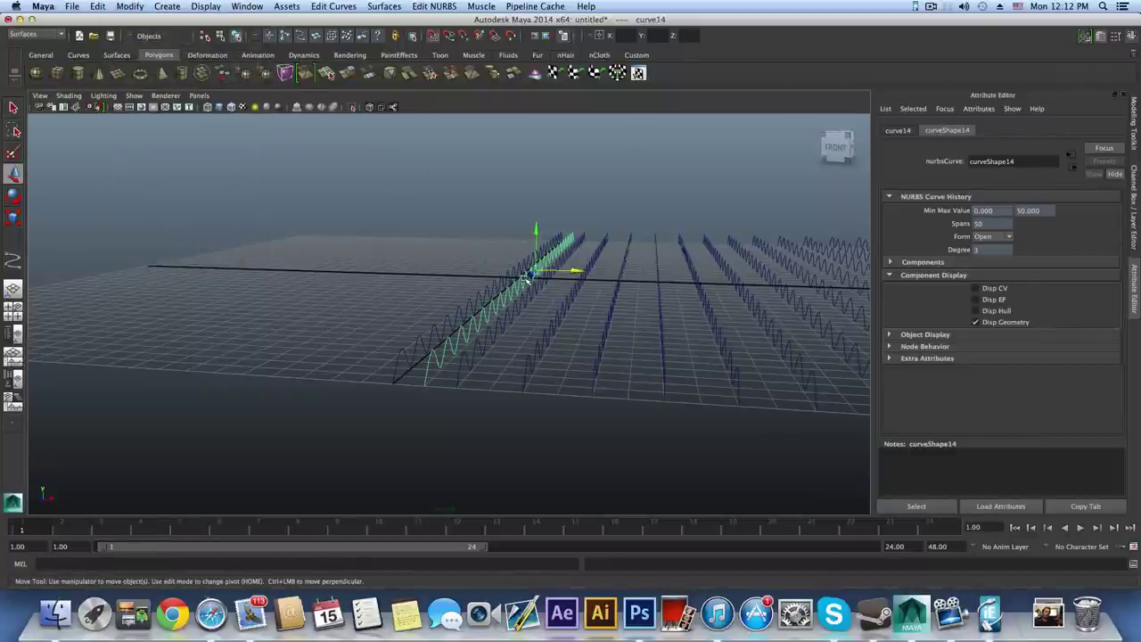
{"action": "mouse_move", "coordinate": [526, 278]}
{"action": "left_mouse_down", "text": "alt"}
{"action": "mouse_move", "coordinate": [561, 263]}
{"action": "mouse_move", "coordinate": [518, 260]}
{"action": "left_mouse_up", "text": "alt"}
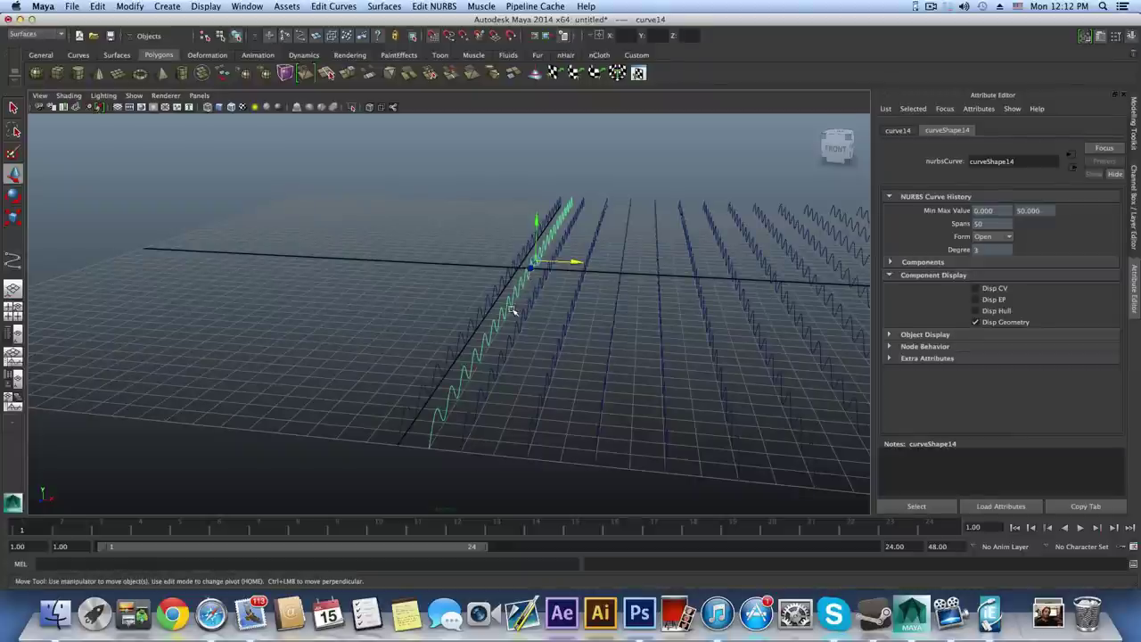
{"action": "middle_click_drag", "start_coordinate": [524, 288], "coordinate": [438, 390], "text": "alt"}
{"action": "right_click_drag", "start_coordinate": [657, 404], "coordinate": [725, 403], "text": "alt"}
{"action": "left_click_drag", "start_coordinate": [725, 403], "coordinate": [596, 426], "text": "alt"}
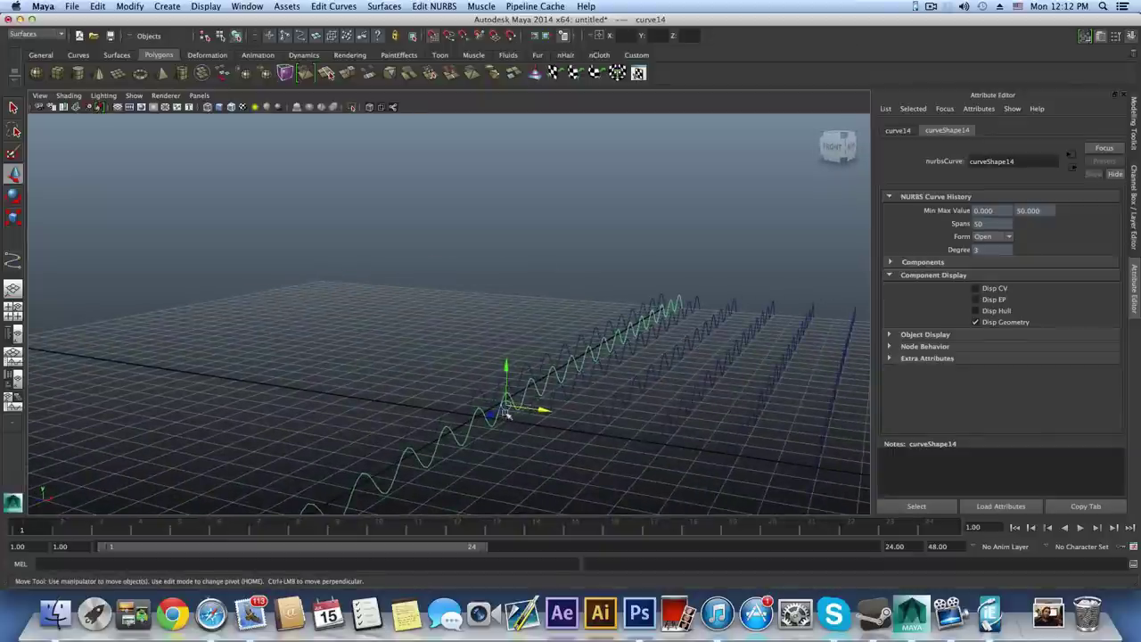
{"action": "right_click_drag", "start_coordinate": [513, 412], "coordinate": [474, 404], "text": "alt"}
{"action": "left_click_drag", "start_coordinate": [437, 403], "coordinate": [490, 417], "text": "alt"}
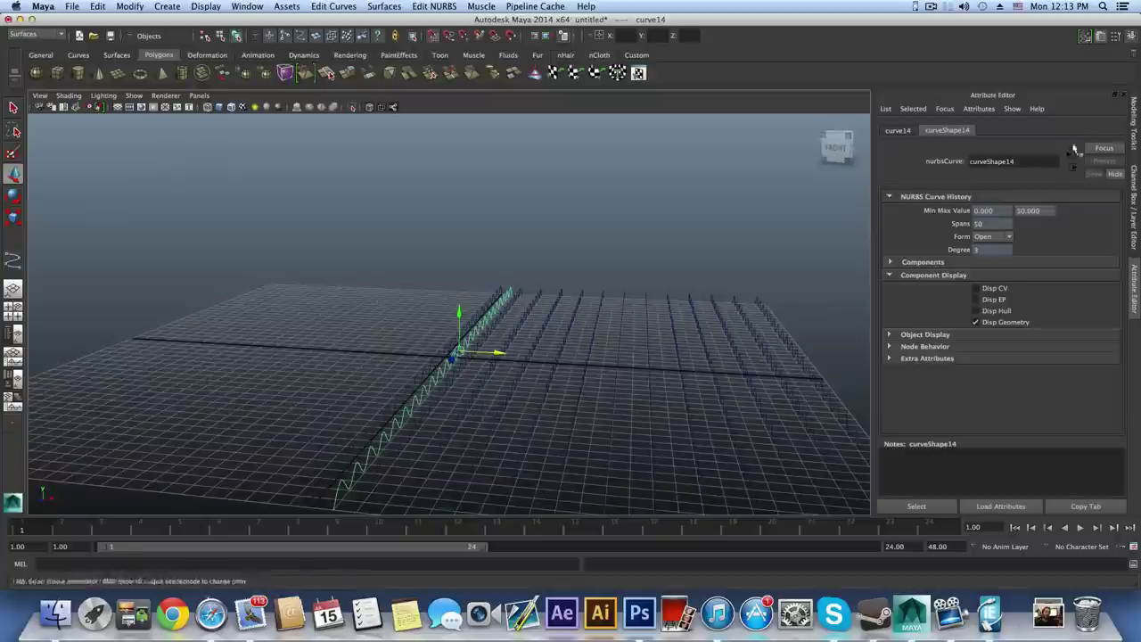
- Show the Channel Box and set the copied curve's Rotate X to 180 to flip its waves
{"action": "left_click", "coordinate": [1131, 35]}
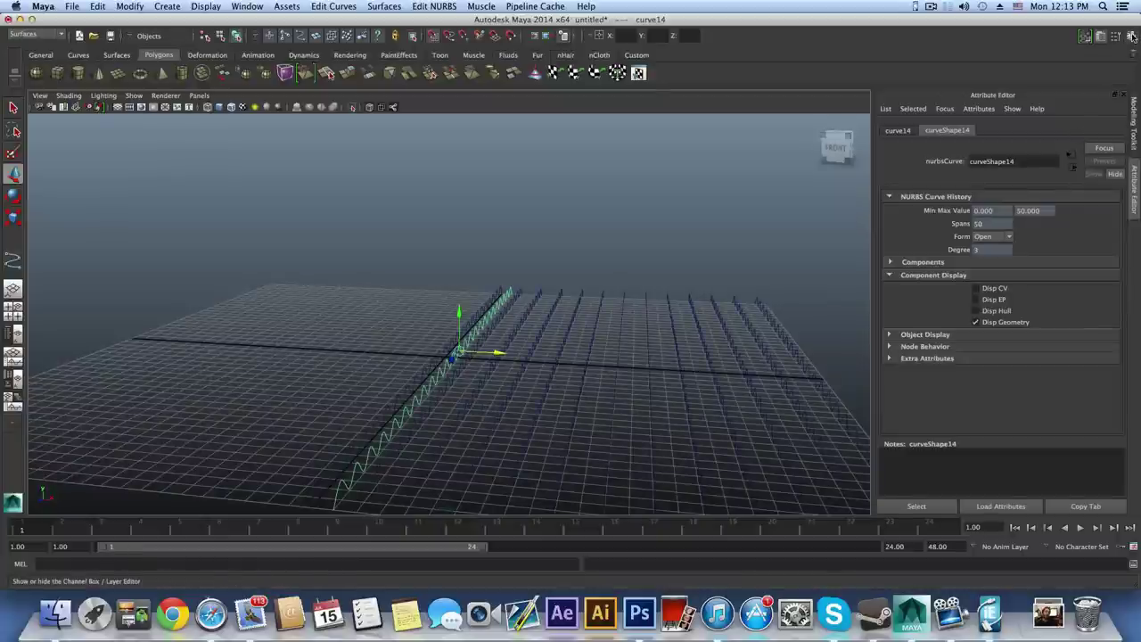
{"action": "left_click", "coordinate": [1132, 35]}
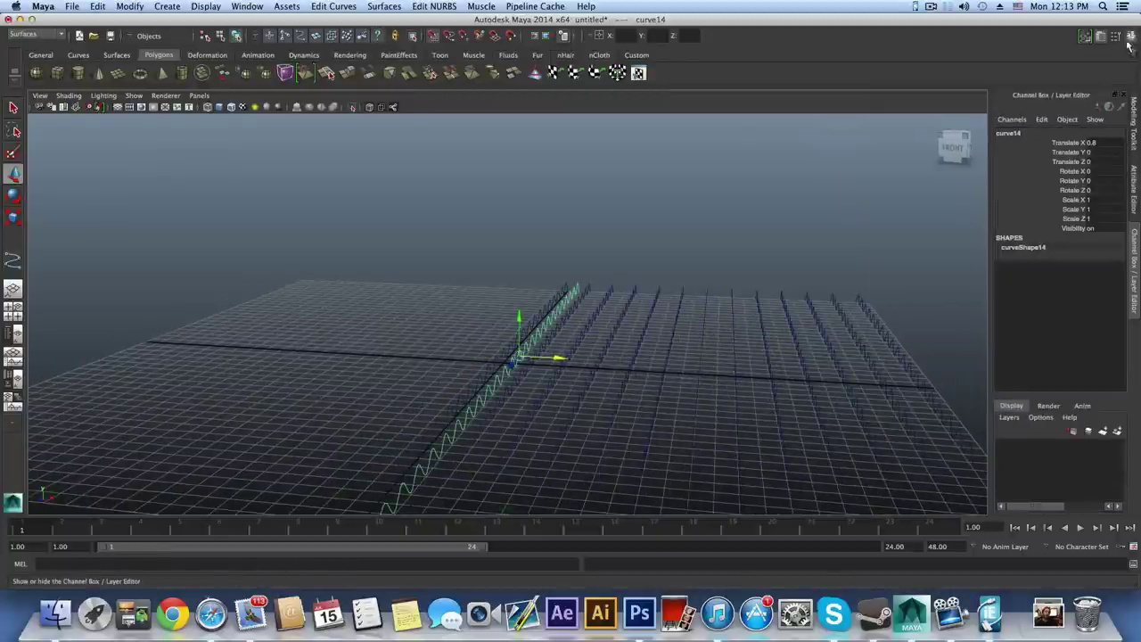
{"action": "double_click", "coordinate": [1091, 170]}
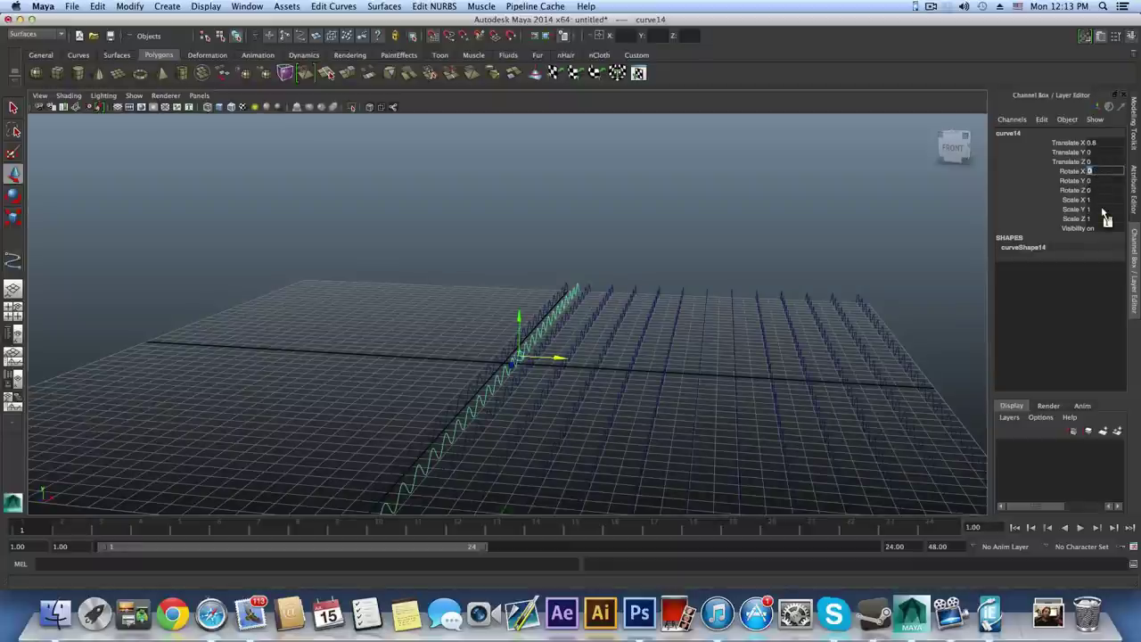
{"action": "key", "text": "Return"}
{"action": "middle_click_drag", "start_coordinate": [594, 339], "coordinate": [638, 256], "text": "alt"}
{"action": "left_click_drag", "start_coordinate": [638, 256], "coordinate": [435, 329], "text": "alt"}
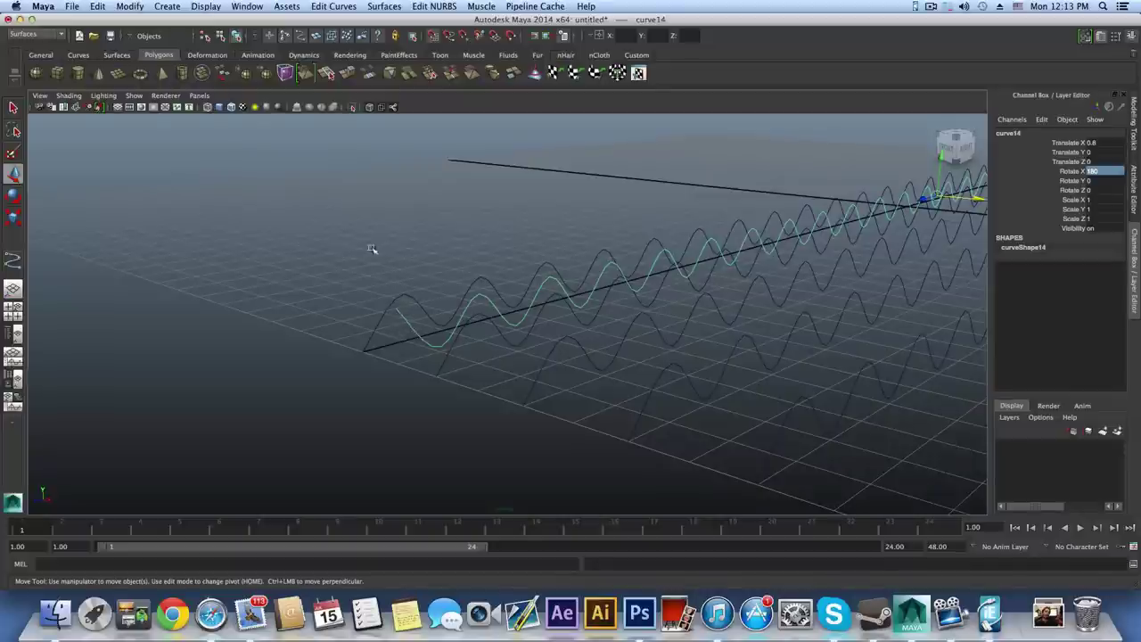
- Compare the flipped curve with the original, then duplicate the flipped curve and move the copy along X to 2.4
{"action": "left_click", "coordinate": [376, 328]}
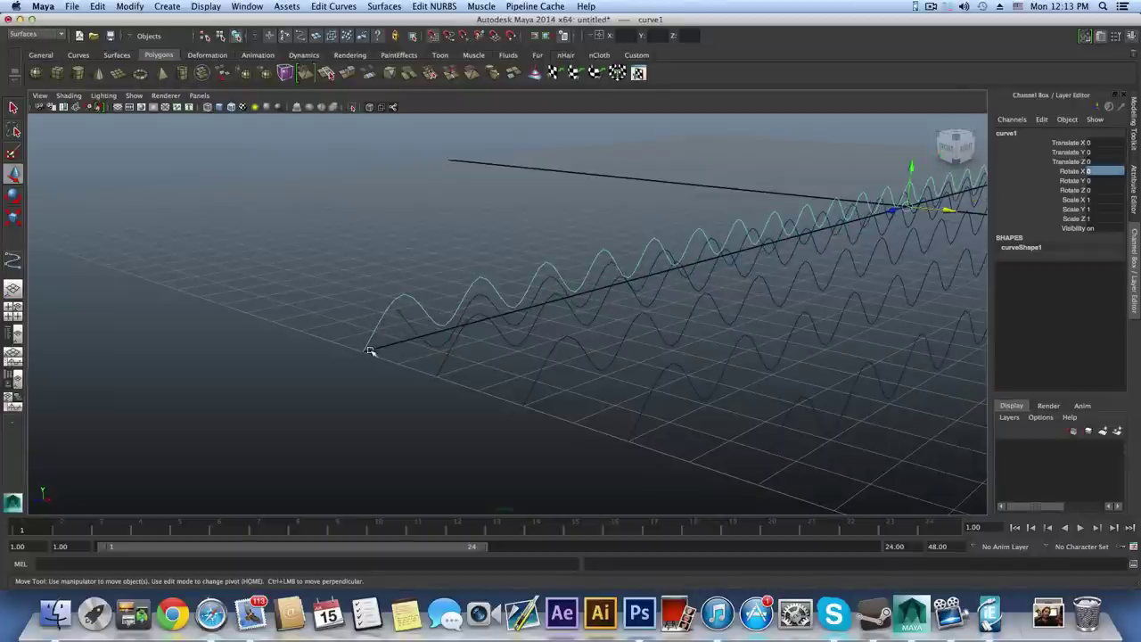
{"action": "left_click", "coordinate": [404, 321]}
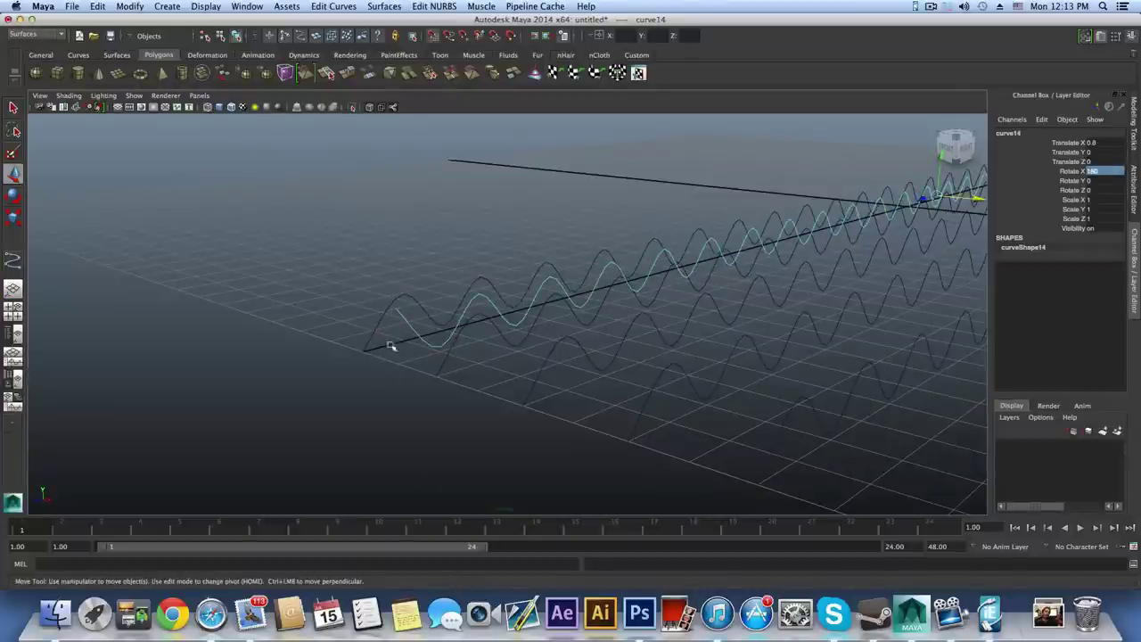
{"action": "left_click_drag", "start_coordinate": [401, 375], "coordinate": [546, 279], "text": "alt"}
{"action": "left_click_drag", "start_coordinate": [952, 284], "coordinate": [520, 345], "text": "alt"}
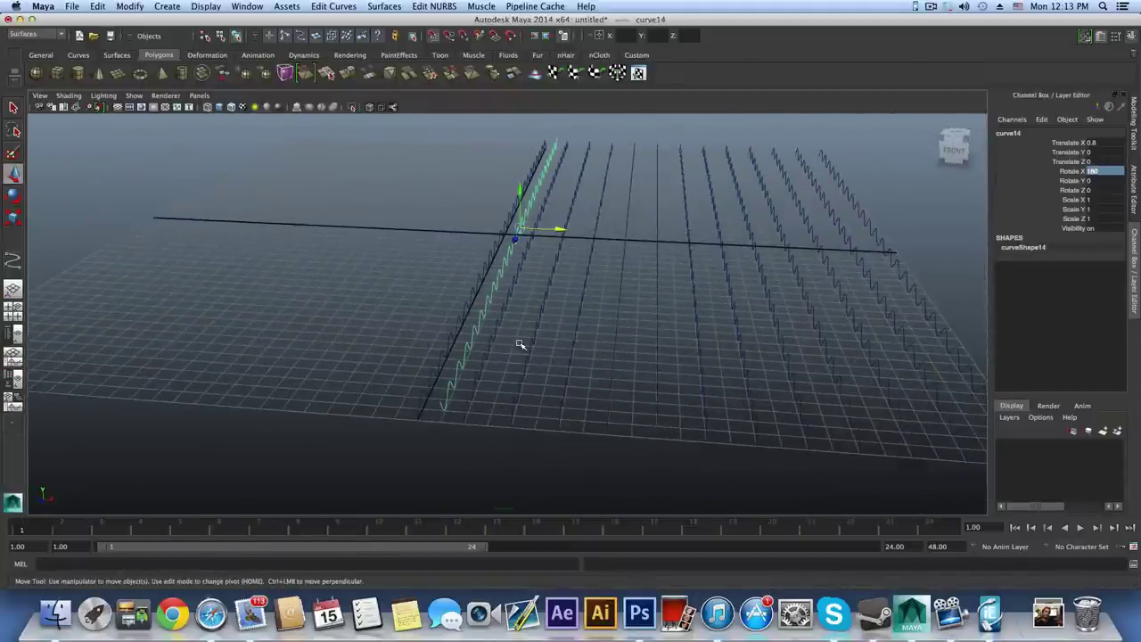
{"action": "key", "text": "ctrl+d"}
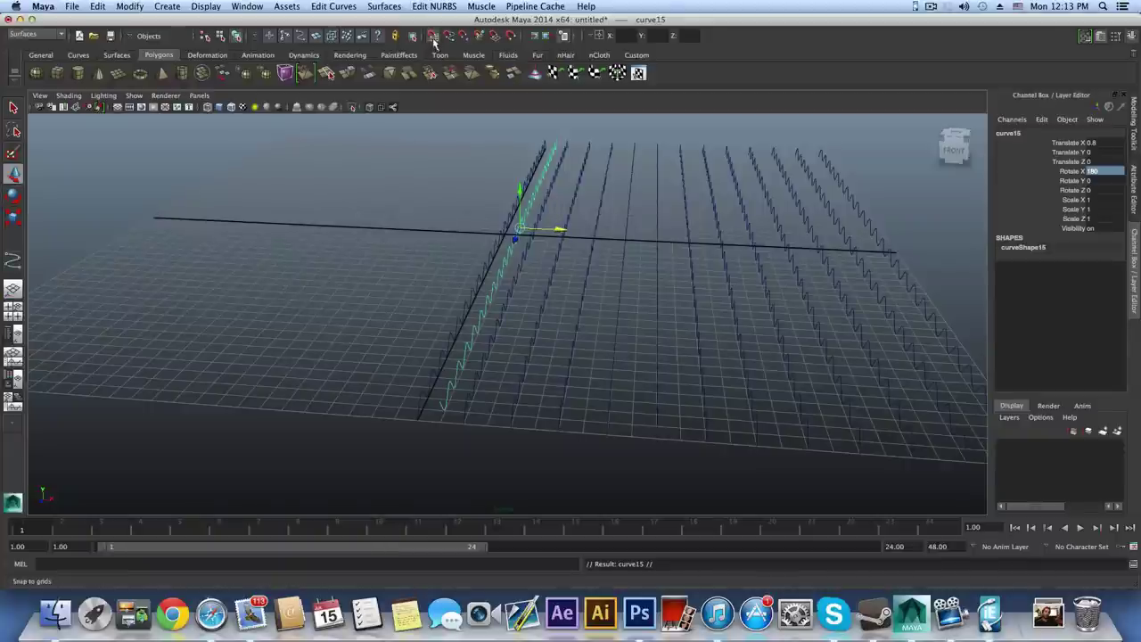
{"action": "left_click_drag", "start_coordinate": [561, 230], "coordinate": [532, 276]}
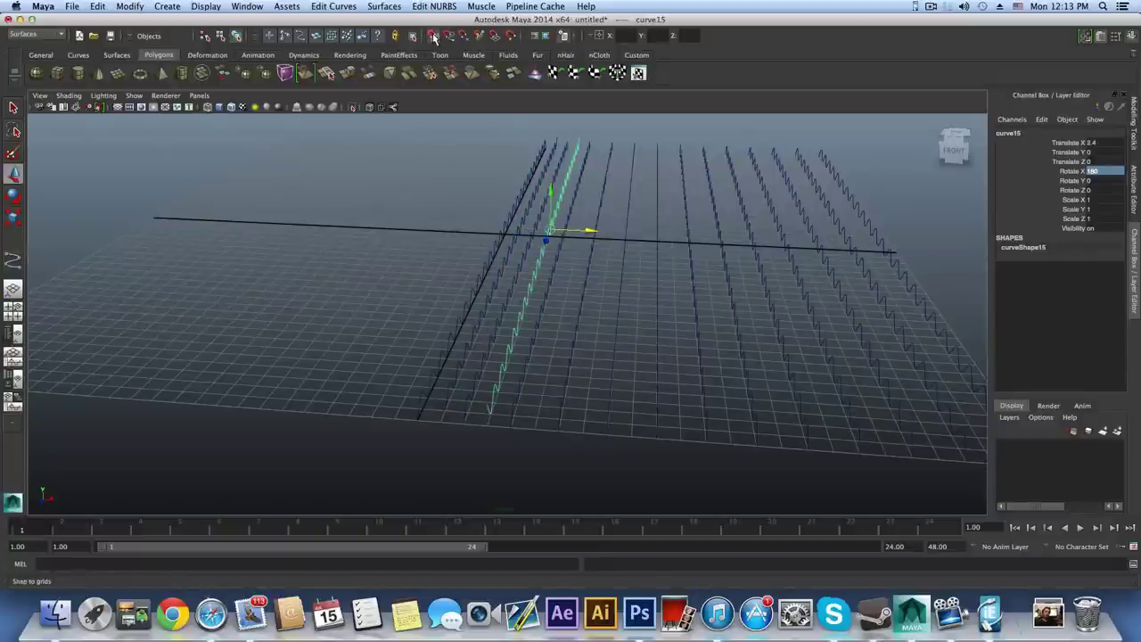
- Create eleven more flipped curves along X with Duplicate with Transform, filling the gaps up to Translate X 20
{"action": "key", "text": "shift+d"}
{"action": "key", "text": "shift+d"}
{"action": "key", "text": "shift+d"}
{"action": "key", "text": "shift+d"}
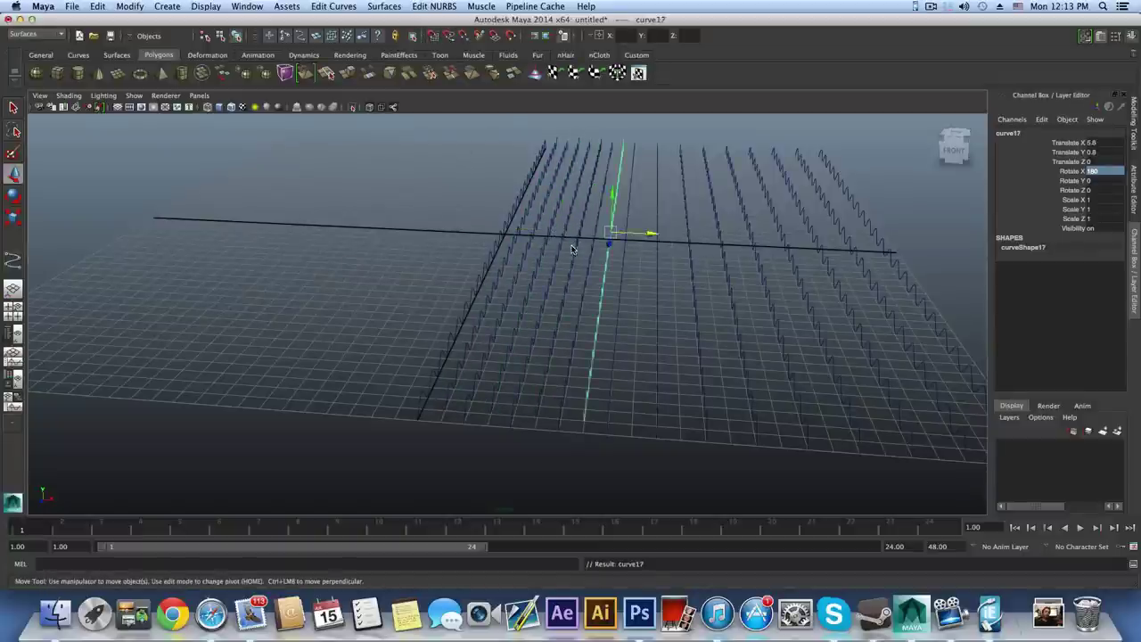
{"action": "key", "text": "shift+d"}
{"action": "key", "text": "shift+d"}
{"action": "key", "text": "shift+d"}
{"action": "key", "text": "shift+d"}
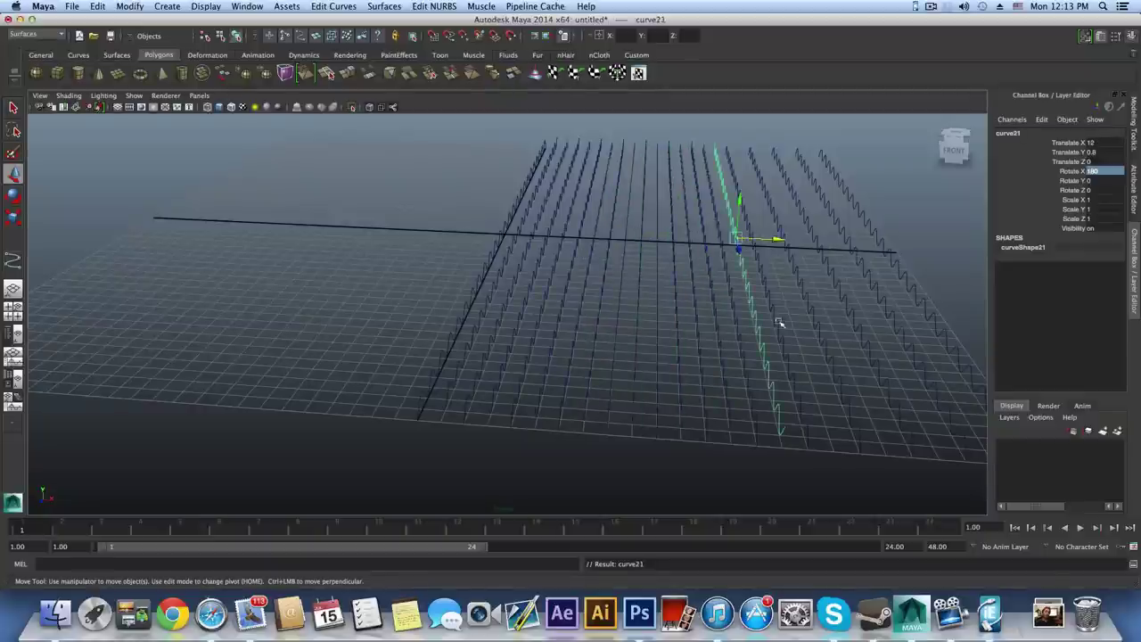
{"action": "key", "text": "shift+d"}
{"action": "key", "text": "shift+d"}
{"action": "key", "text": "shift+d"}
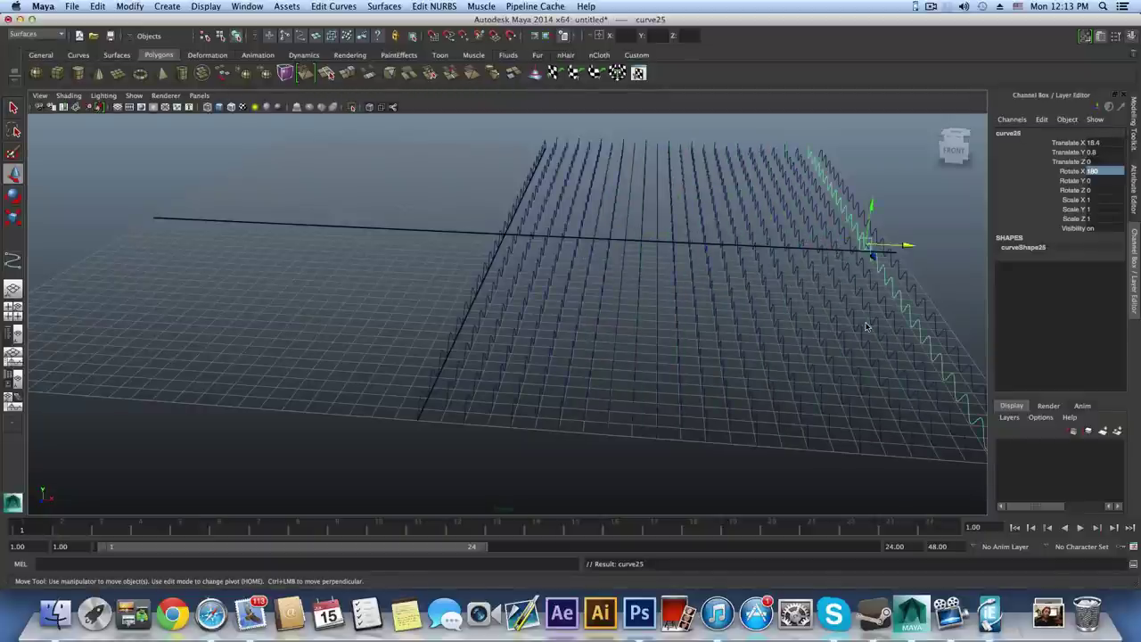
- Select all the wavy curves, duplicate them and move the copies along negative X onto the empty half of the grid
{"action": "middle_click_drag", "start_coordinate": [865, 323], "coordinate": [701, 278], "text": "alt"}
{"action": "left_click_drag", "start_coordinate": [700, 277], "coordinate": [669, 275], "text": "alt"}
{"action": "left_click_drag", "start_coordinate": [428, 305], "coordinate": [921, 294], "text": "alt"}
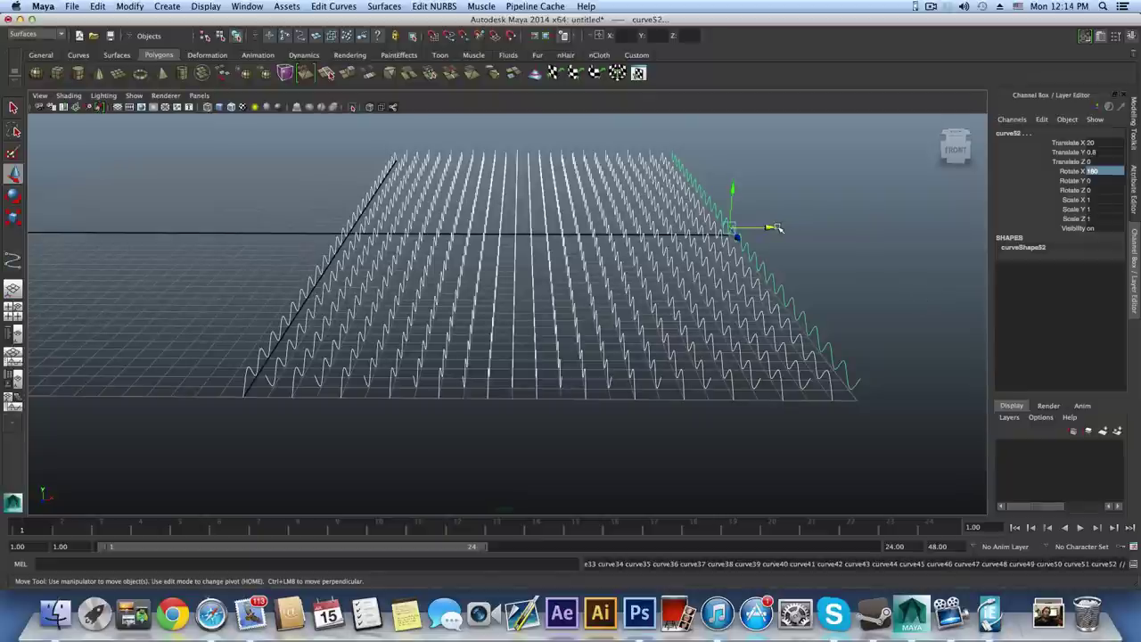
{"action": "left_click_drag", "start_coordinate": [774, 229], "coordinate": [225, 242]}
- Move the copied set of curves along X toward the originals until its edge curve sits at about -0.81
{"action": "middle_click_drag", "start_coordinate": [278, 273], "coordinate": [393, 289], "text": "alt"}
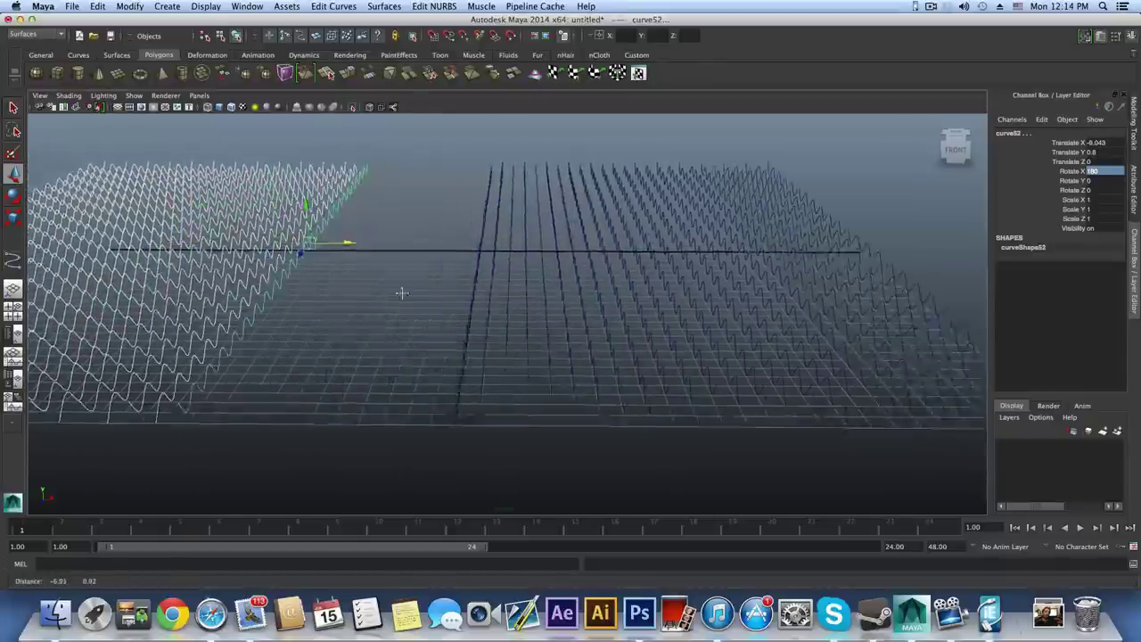
{"action": "scroll", "coordinate": [393, 289], "scroll_direction": "up", "scroll_amount": 2}
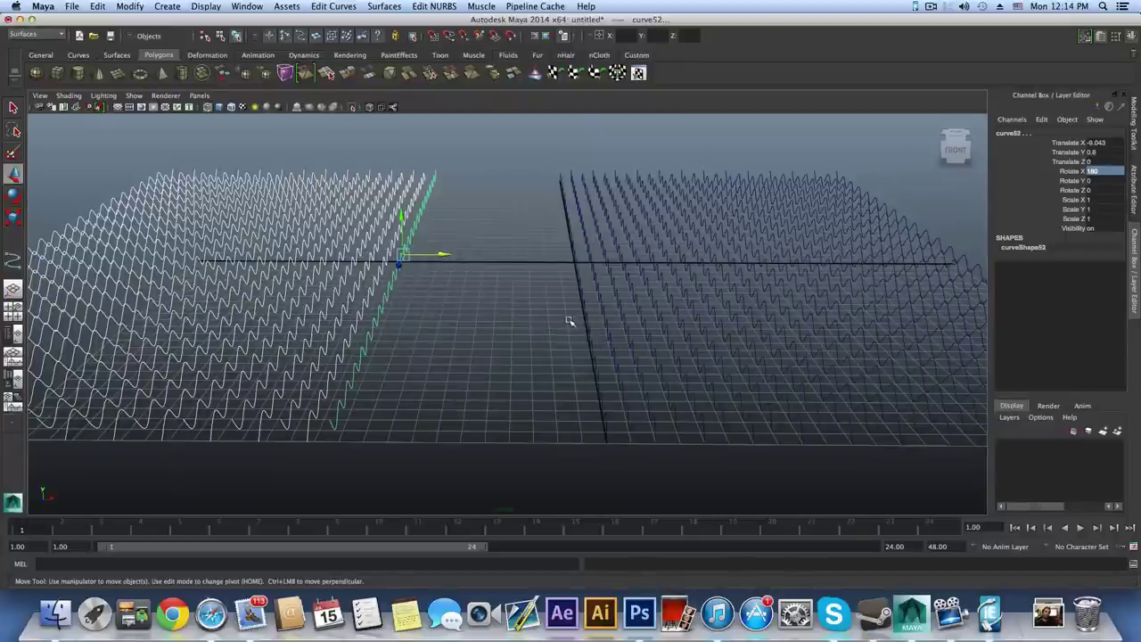
{"action": "left_click_drag", "start_coordinate": [578, 350], "coordinate": [576, 344], "text": "alt"}
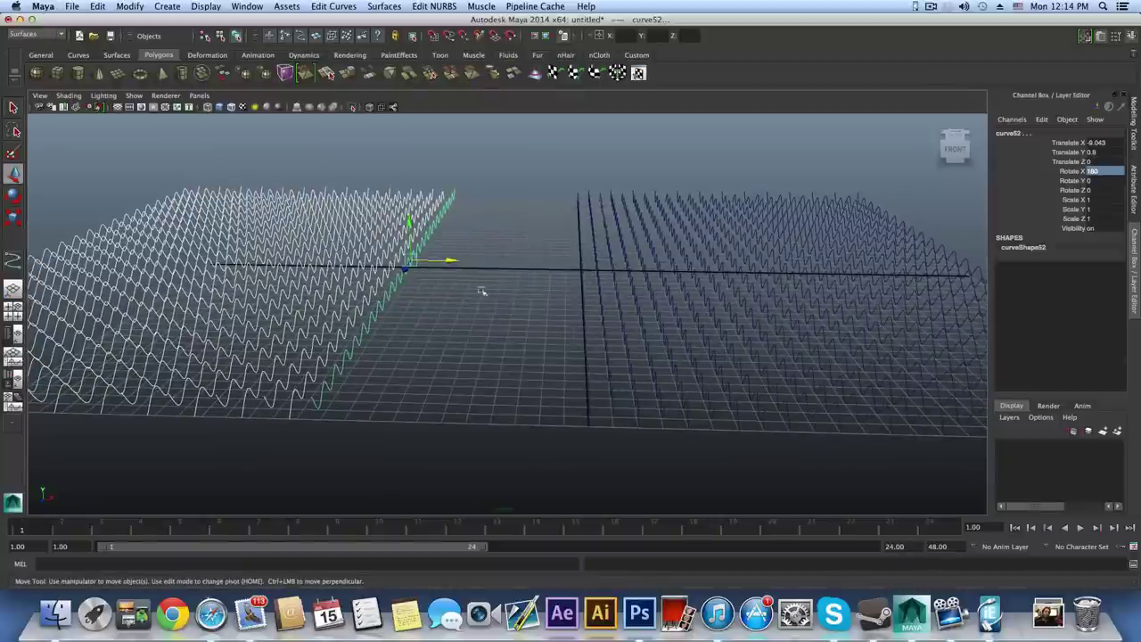
{"action": "left_click_drag", "start_coordinate": [457, 260], "coordinate": [610, 298]}
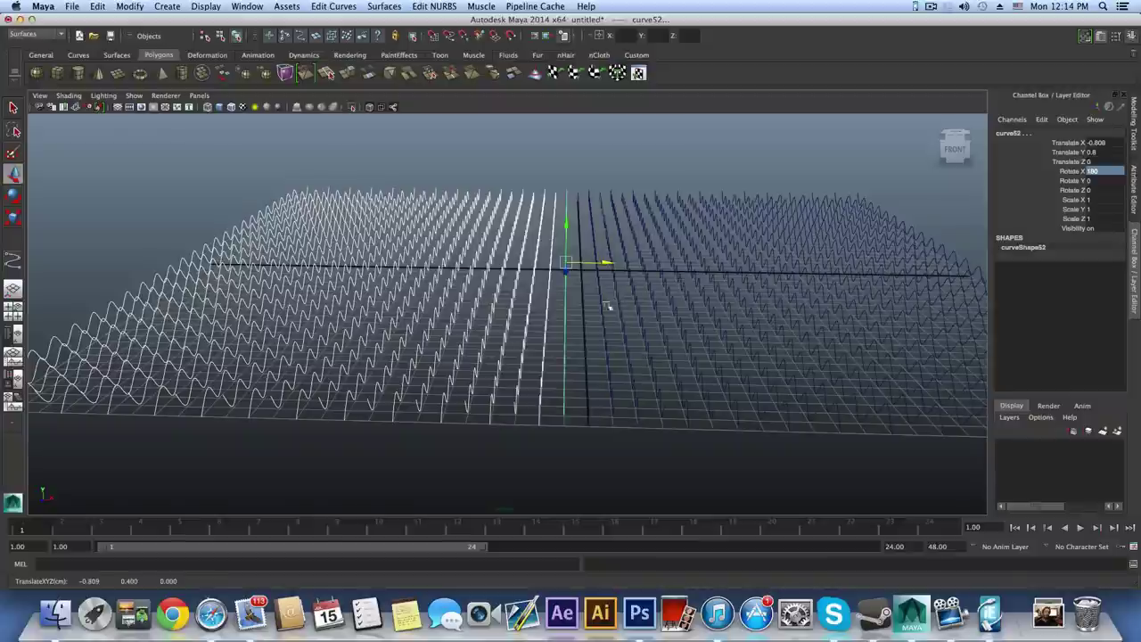
{"action": "left_click_drag", "start_coordinate": [578, 361], "coordinate": [581, 364], "text": "alt"}
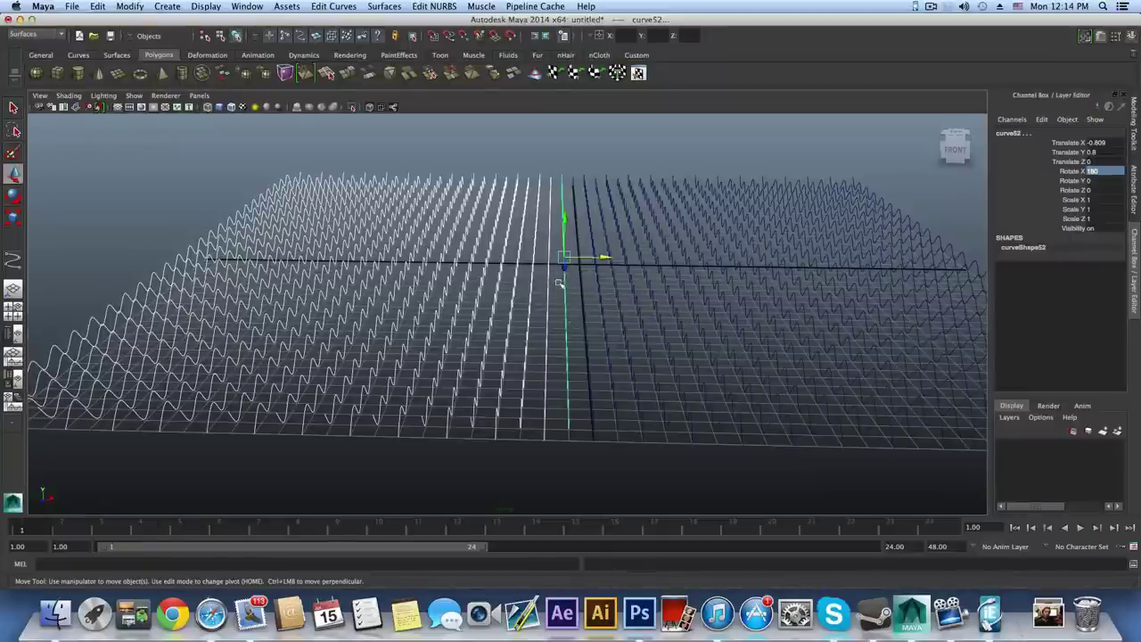
{"action": "left_click_drag", "start_coordinate": [601, 309], "coordinate": [565, 322], "text": "alt"}
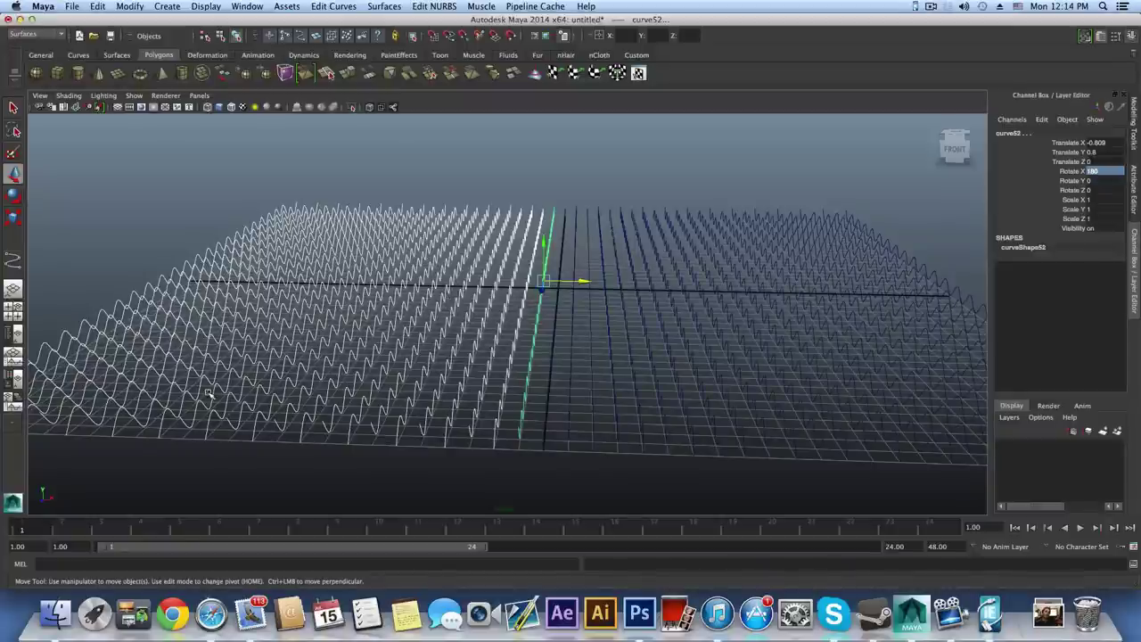
- In the front view, align the copied curves with the grid by moving the edge curve to Translate X -0.8
{"action": "left_click", "coordinate": [14, 309]}
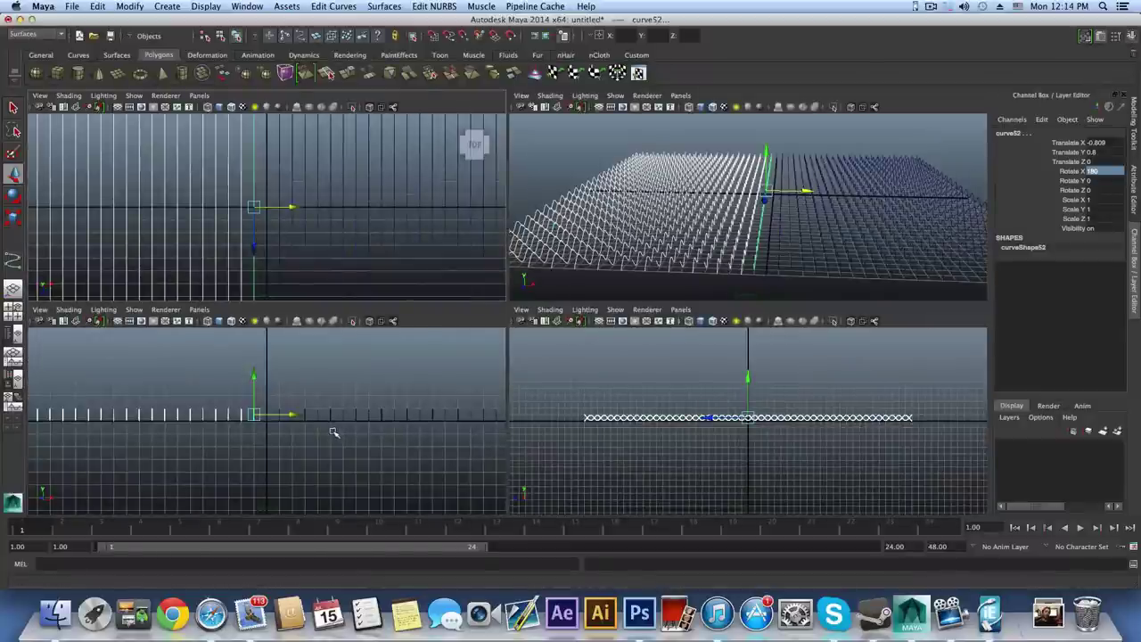
{"action": "key", "text": "space"}
{"action": "scroll", "coordinate": [512, 388], "scroll_direction": "up", "scroll_amount": 6}
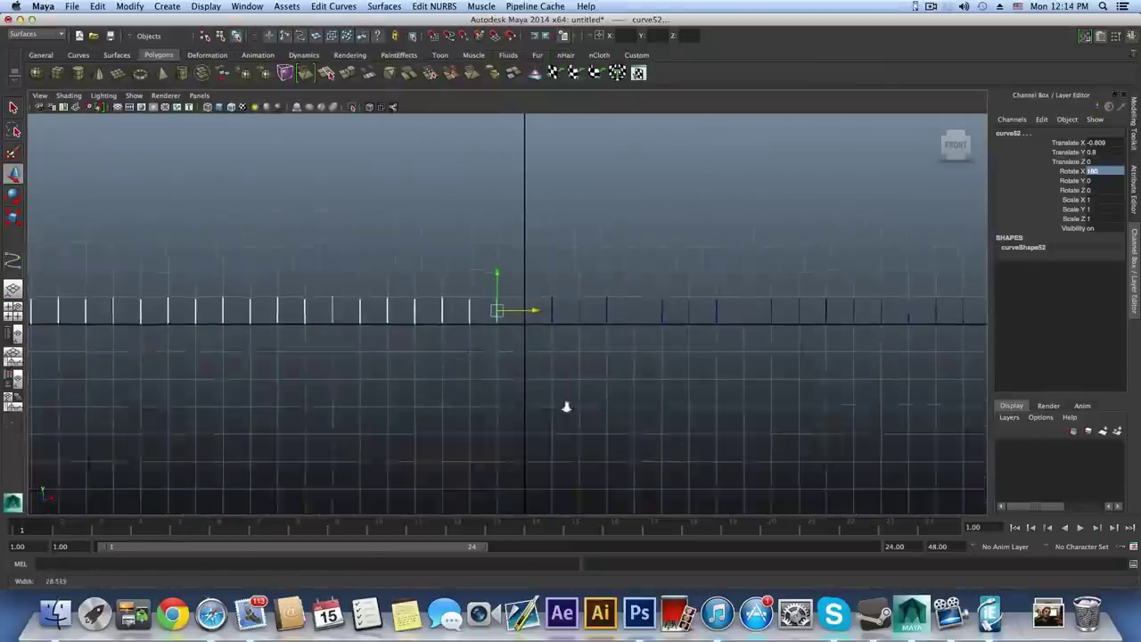
{"action": "middle_click_drag", "start_coordinate": [326, 382], "coordinate": [382, 371], "text": "alt"}
{"action": "right_click_drag", "start_coordinate": [382, 371], "coordinate": [621, 380], "text": "alt"}
{"action": "middle_click_drag", "start_coordinate": [532, 354], "coordinate": [525, 384], "text": "alt"}
{"action": "right_click_drag", "start_coordinate": [525, 384], "coordinate": [706, 393], "text": "alt"}
{"action": "middle_click_drag", "start_coordinate": [704, 393], "coordinate": [656, 356], "text": "alt"}
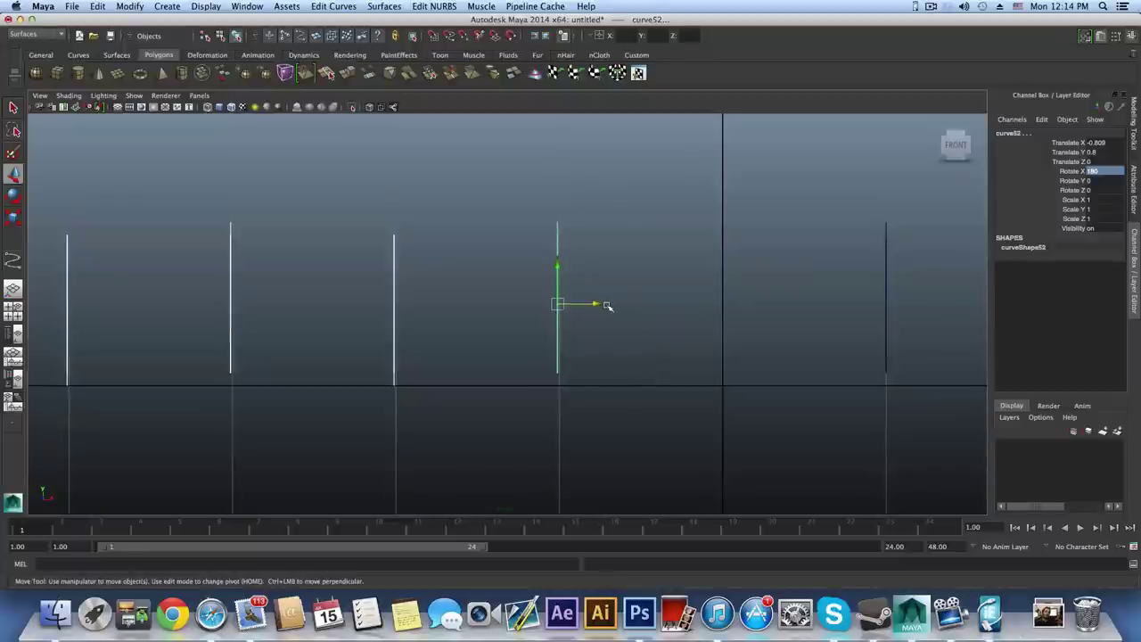
{"action": "left_click_drag", "start_coordinate": [603, 304], "coordinate": [604, 305]}
- Check the edge curve against its grid line up close and fine-adjust the copied set along X at -0.8
{"action": "right_click_drag", "start_coordinate": [592, 401], "coordinate": [594, 420], "text": "alt"}
{"action": "scroll", "coordinate": [593, 421], "scroll_direction": "up", "scroll_amount": 5}
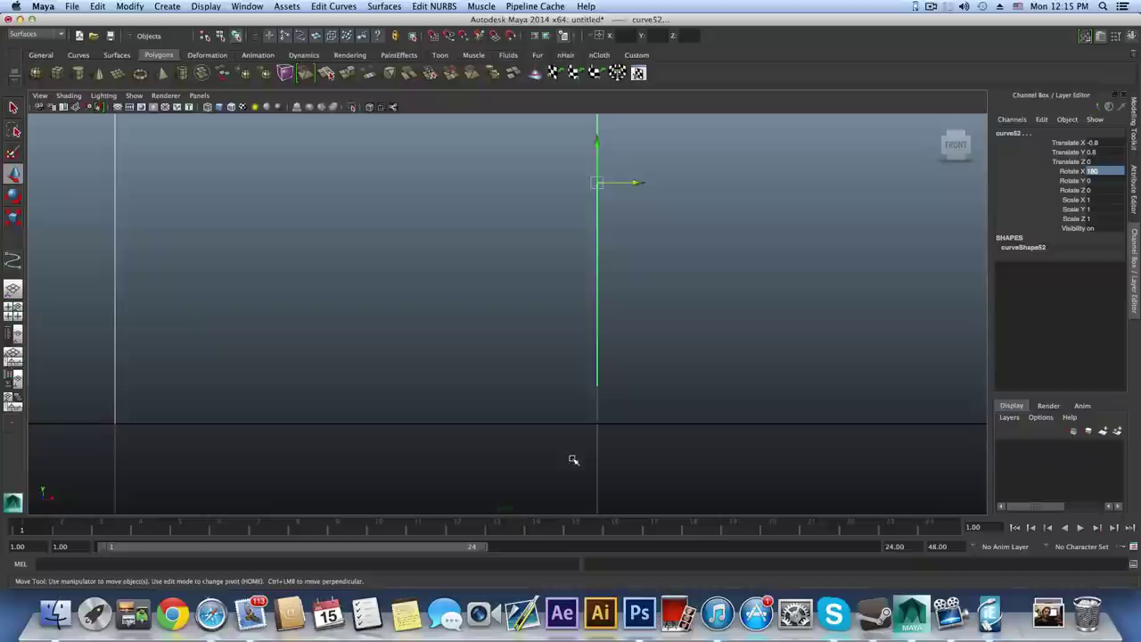
{"action": "middle_click_drag", "start_coordinate": [586, 478], "coordinate": [540, 416], "text": "alt"}
{"action": "scroll", "coordinate": [545, 428], "scroll_direction": "up", "scroll_amount": 2}
{"action": "middle_click_drag", "start_coordinate": [609, 444], "coordinate": [565, 476], "text": "alt"}
{"action": "scroll", "coordinate": [568, 455], "scroll_direction": "up", "scroll_amount": 2}
{"action": "middle_click_drag", "start_coordinate": [616, 423], "coordinate": [580, 423], "text": "alt"}
{"action": "middle_click_drag", "start_coordinate": [598, 318], "coordinate": [616, 392], "text": "alt"}
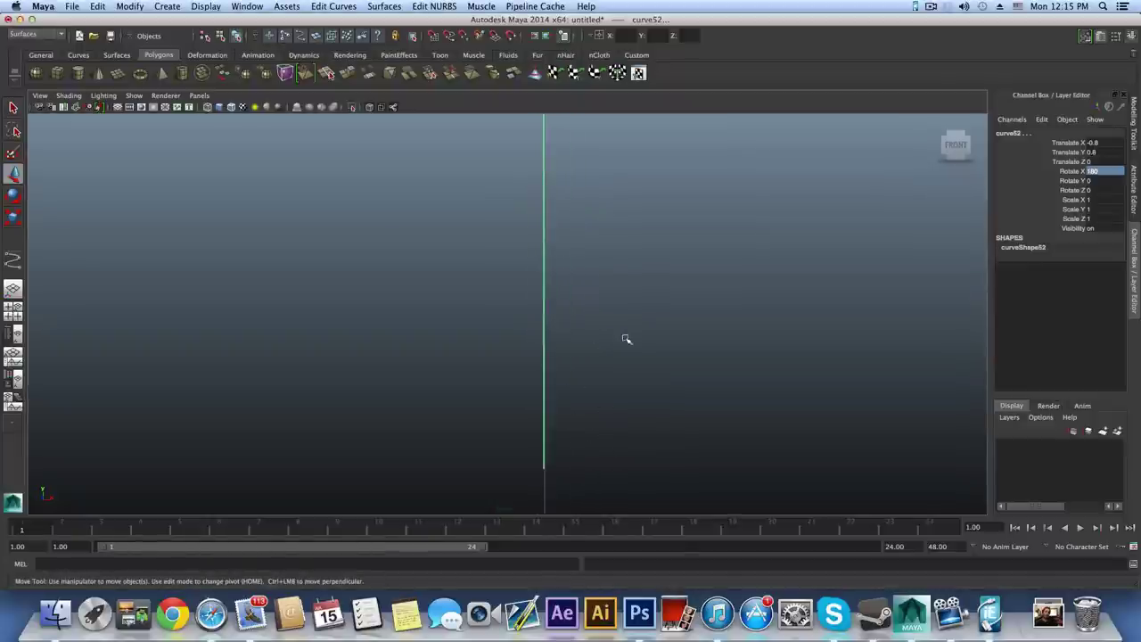
{"action": "middle_click_drag", "start_coordinate": [573, 271], "coordinate": [562, 392], "text": "alt"}
{"action": "middle_click_drag", "start_coordinate": [569, 351], "coordinate": [571, 444], "text": "alt"}
{"action": "mouse_move", "coordinate": [598, 283]}
{"action": "middle_mouse_down", "text": "alt"}
{"action": "mouse_move", "coordinate": [592, 439]}
{"action": "mouse_move", "coordinate": [637, 431]}
{"action": "mouse_move", "coordinate": [637, 397]}
{"action": "mouse_move", "coordinate": [638, 435]}
{"action": "middle_mouse_up", "text": "alt"}
{"action": "mouse_move", "coordinate": [634, 329]}
{"action": "middle_mouse_down", "text": "alt"}
{"action": "mouse_move", "coordinate": [634, 407]}
{"action": "mouse_move", "coordinate": [619, 384]}
{"action": "middle_mouse_up", "text": "alt"}
{"action": "right_click_drag", "start_coordinate": [618, 375], "coordinate": [710, 402], "text": "alt"}
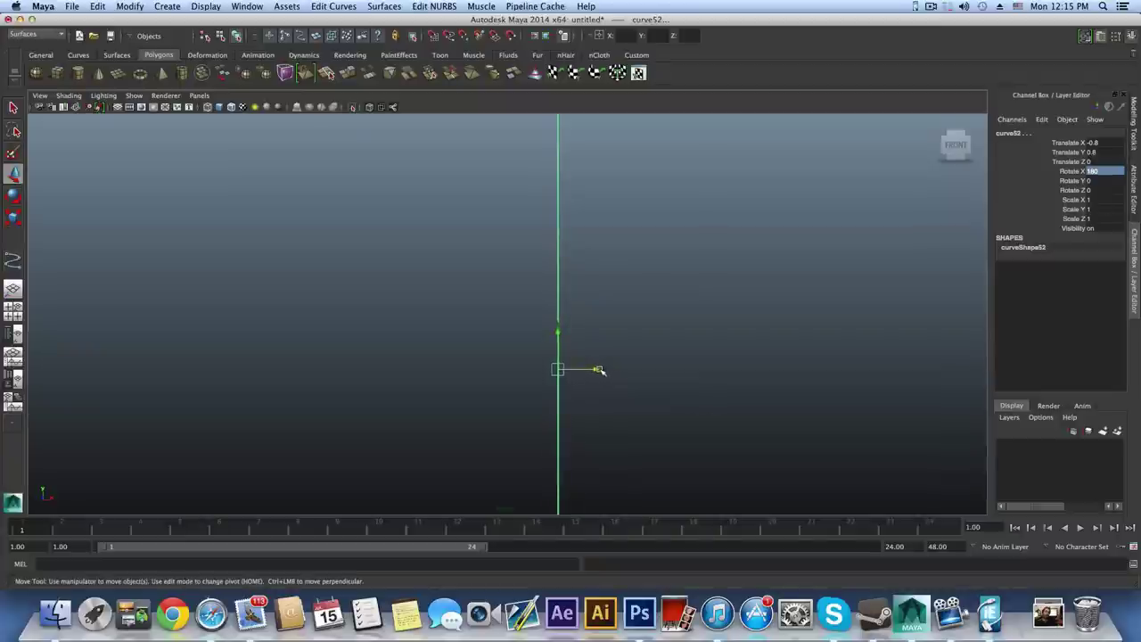
{"action": "left_click_drag", "start_coordinate": [604, 369], "coordinate": [599, 369]}
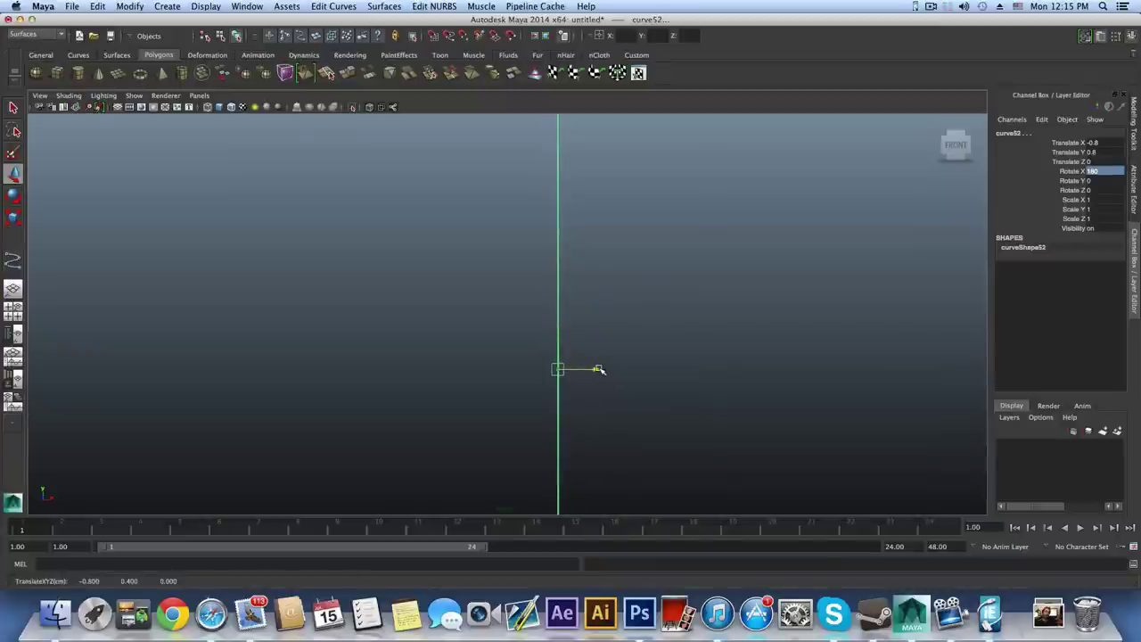
- Inspect the copied set's edge curve up close in the front view to check its alignment with the grid line
{"action": "key", "text": "f"}
{"action": "scroll", "coordinate": [558, 404], "scroll_direction": "up", "scroll_amount": 10}
{"action": "scroll", "coordinate": [578, 424], "scroll_direction": "up", "scroll_amount": 10}
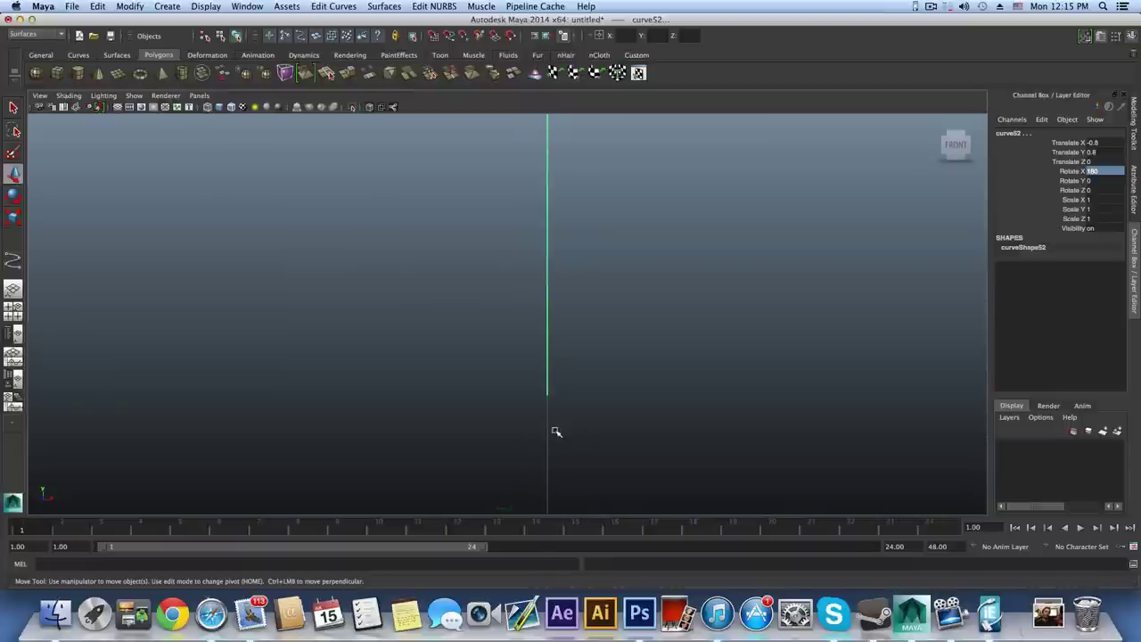
{"action": "scroll", "coordinate": [551, 431], "scroll_direction": "up", "scroll_amount": 2}
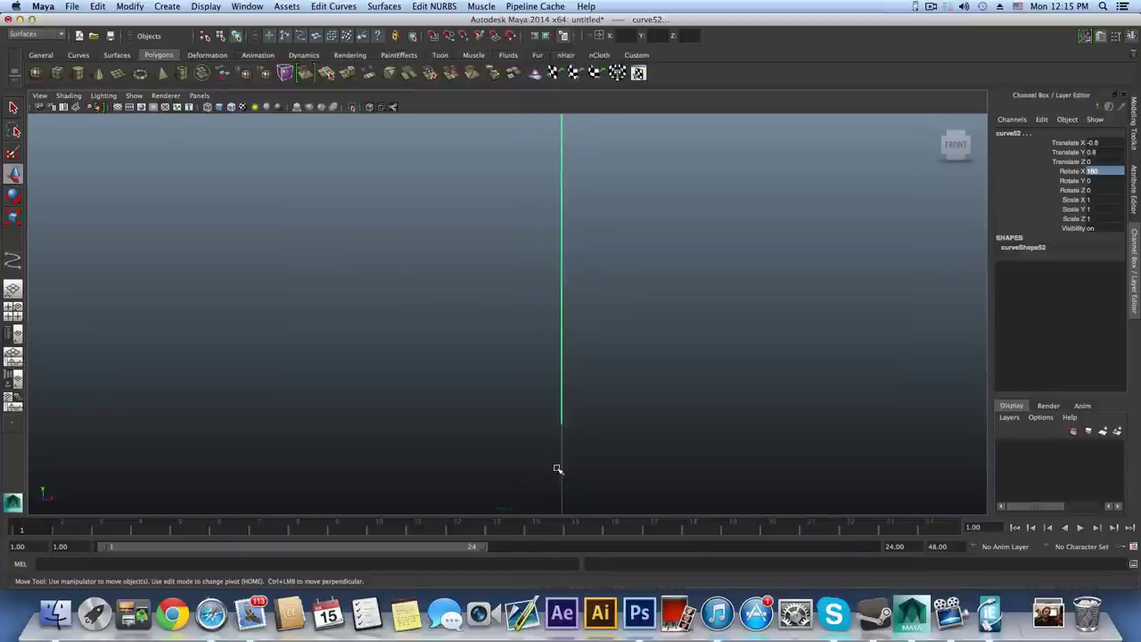
{"action": "scroll", "coordinate": [566, 456], "scroll_direction": "down", "scroll_amount": 6}
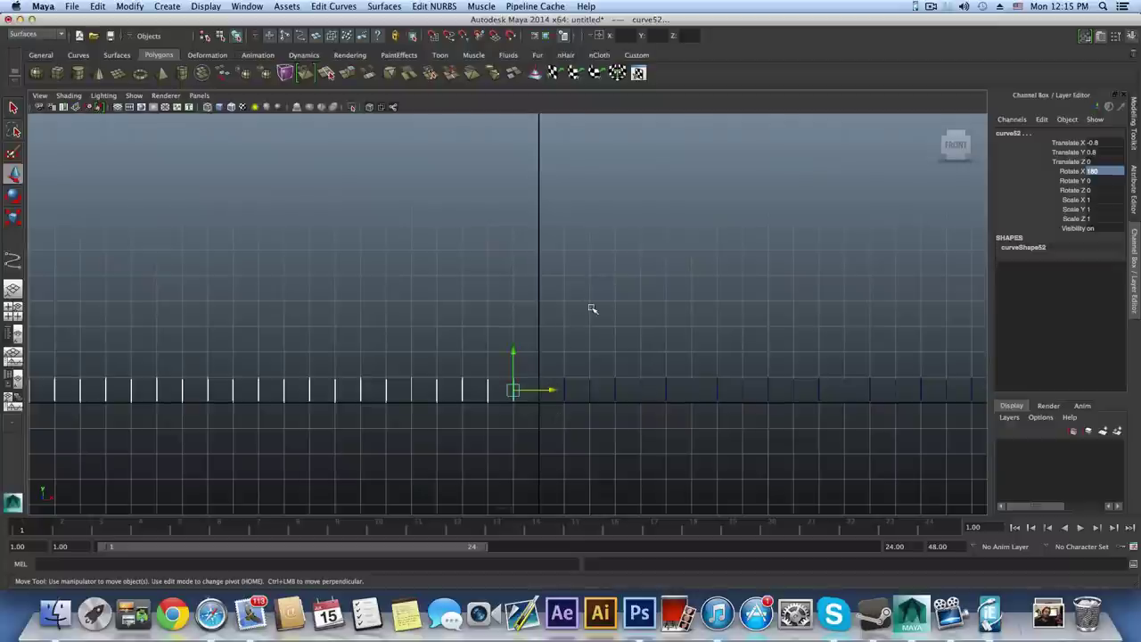
- Return to the perspective view, deselect the curves and examine how both sets cover the whole grid
{"action": "key", "text": "space"}
{"action": "key", "text": "space"}
{"action": "left_click_drag", "start_coordinate": [669, 226], "coordinate": [583, 324], "text": "alt"}
{"action": "right_click_drag", "start_coordinate": [721, 300], "coordinate": [603, 329], "text": "alt"}
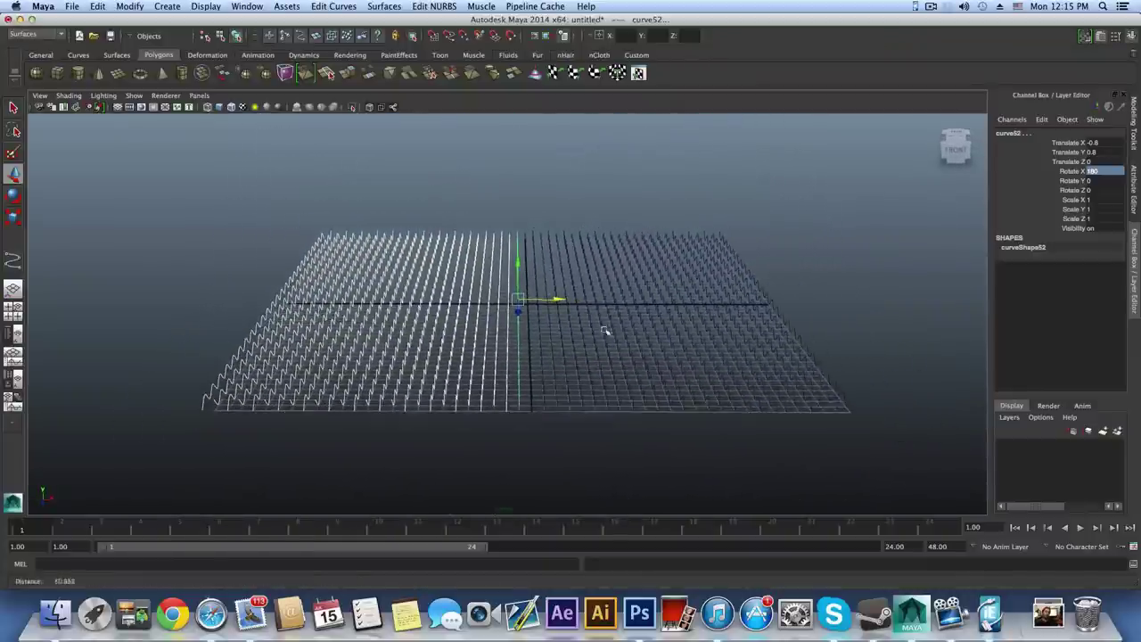
{"action": "left_click", "coordinate": [450, 422]}
{"action": "left_click_drag", "start_coordinate": [450, 421], "coordinate": [514, 410], "text": "alt"}
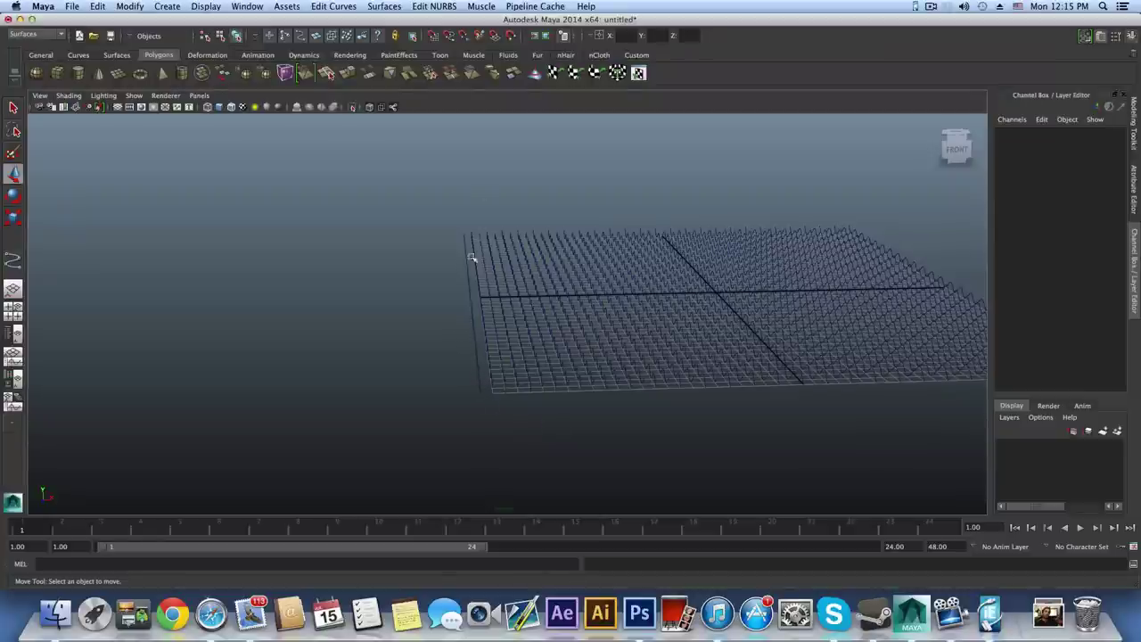
{"action": "left_click_drag", "start_coordinate": [722, 312], "coordinate": [347, 339], "text": "alt"}
{"action": "left_click_drag", "start_coordinate": [542, 352], "coordinate": [532, 365], "text": "alt"}
{"action": "right_click_drag", "start_coordinate": [532, 365], "coordinate": [302, 319], "text": "alt"}
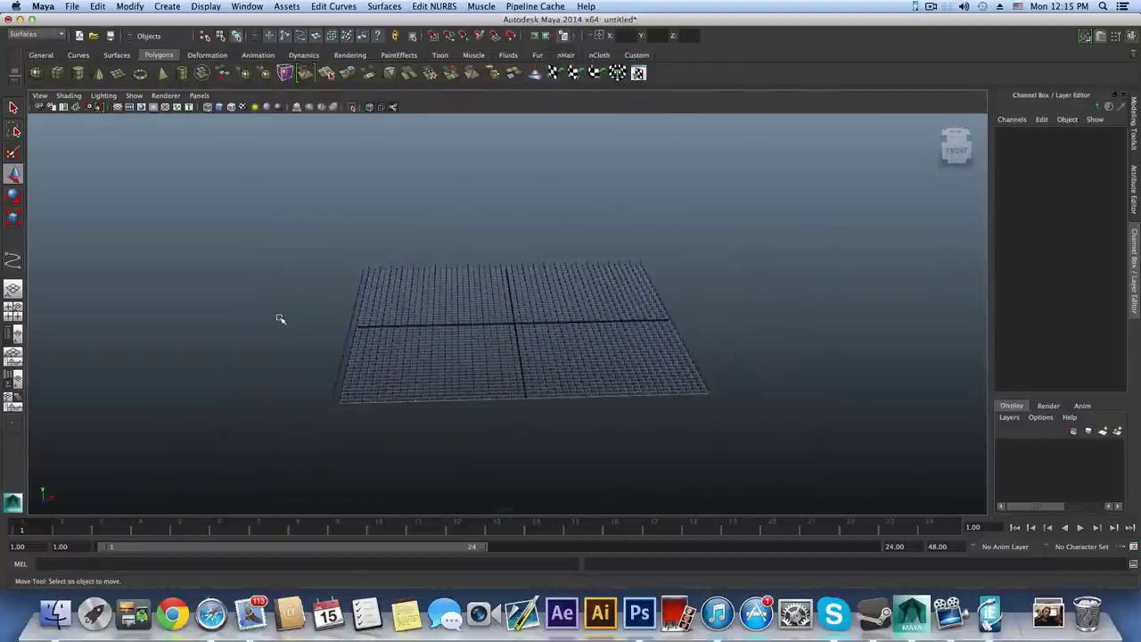
- Select all the wavy curves, review them in the Outliner and group them
{"action": "left_click_drag", "start_coordinate": [280, 318], "coordinate": [962, 336]}
{"action": "left_click", "coordinate": [12, 332]}
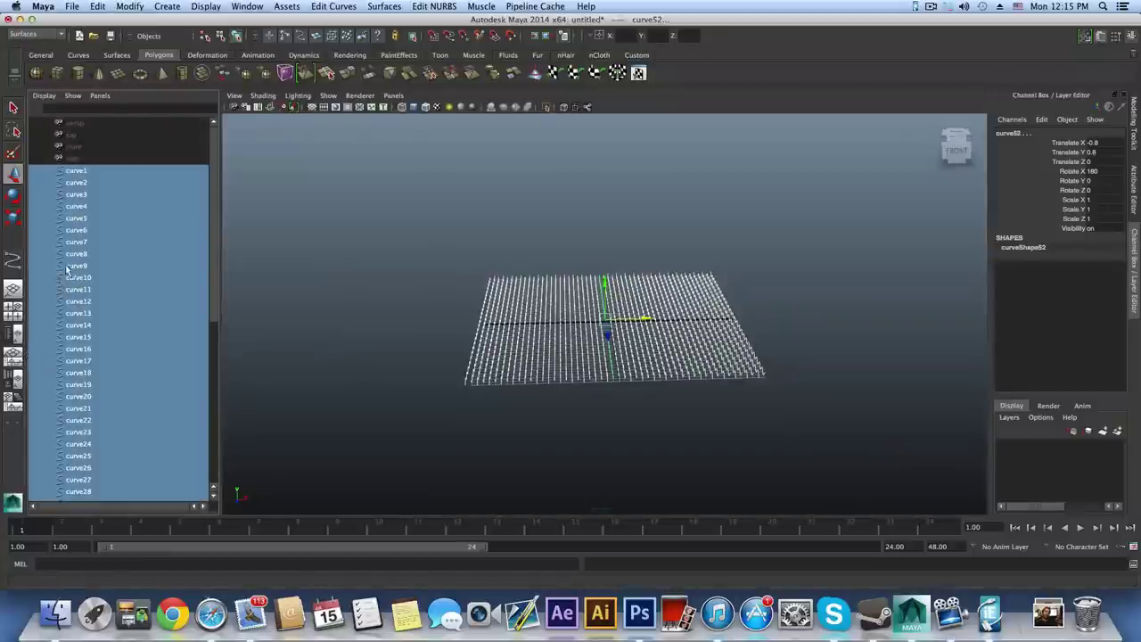
{"action": "scroll", "coordinate": [72, 214], "scroll_direction": "down", "scroll_amount": 9}
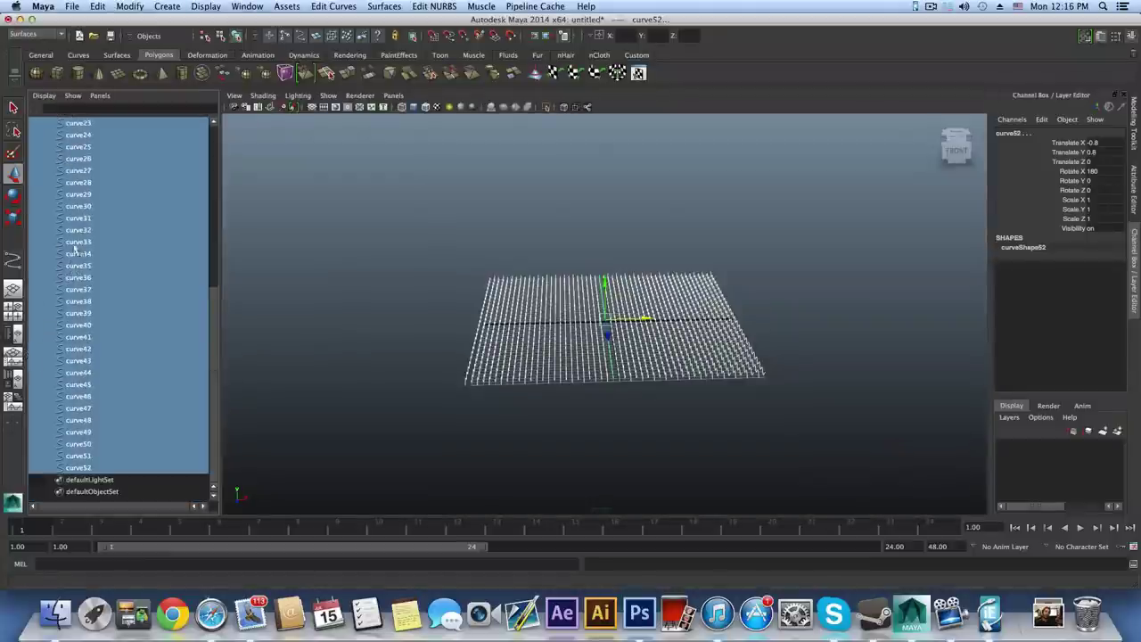
{"action": "scroll", "coordinate": [81, 366], "scroll_direction": "up", "scroll_amount": 9}
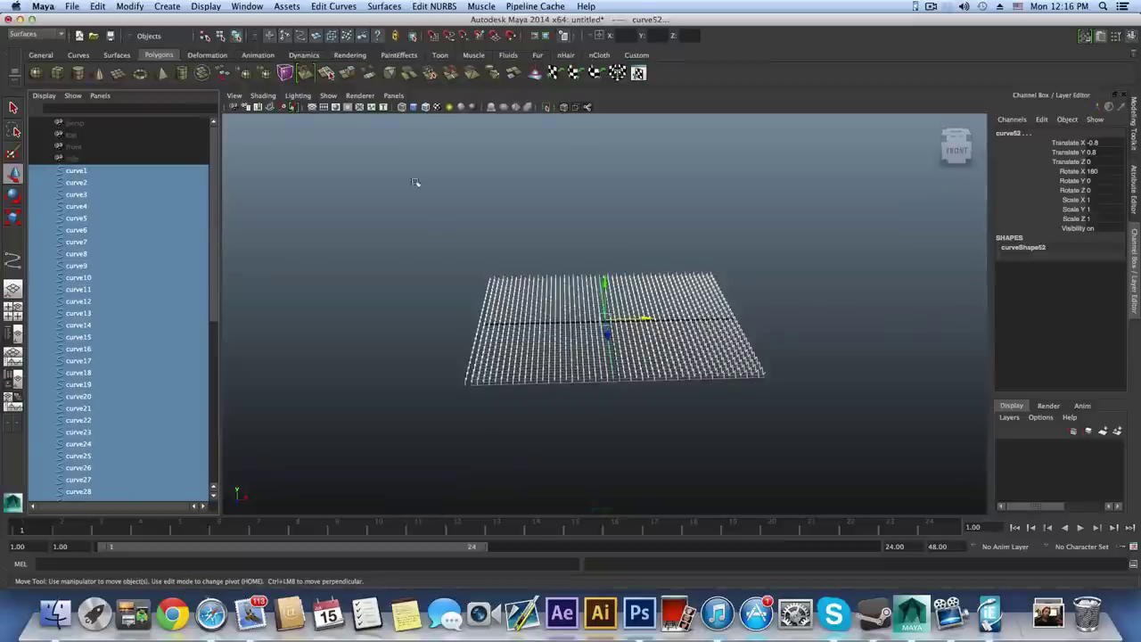
{"action": "left_click", "coordinate": [41, 55]}
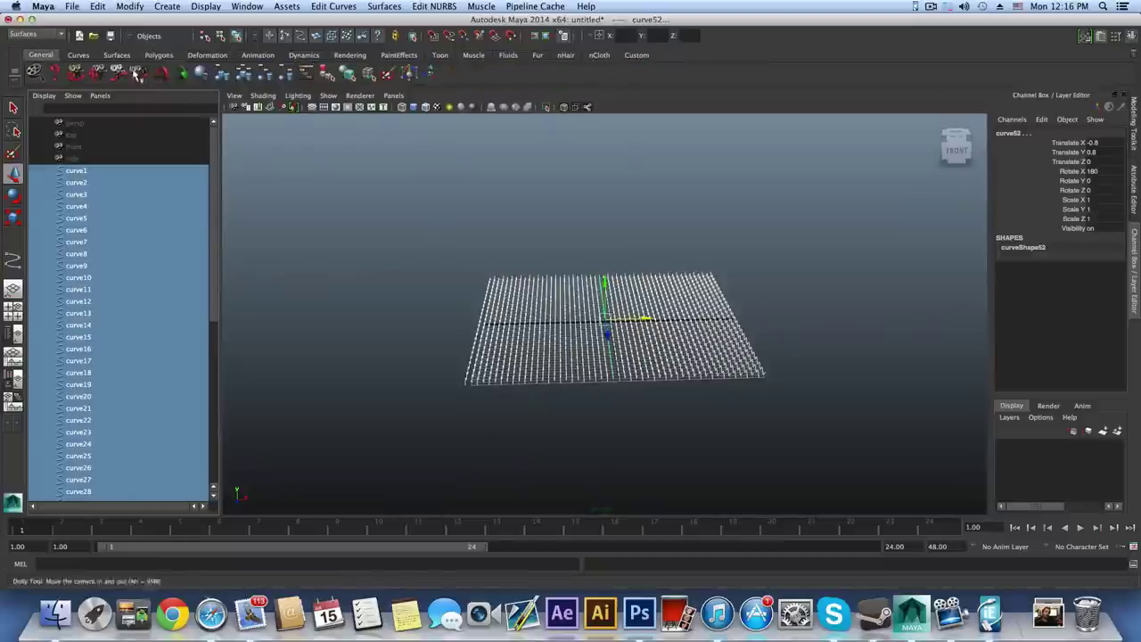
{"action": "left_click", "coordinate": [223, 76]}
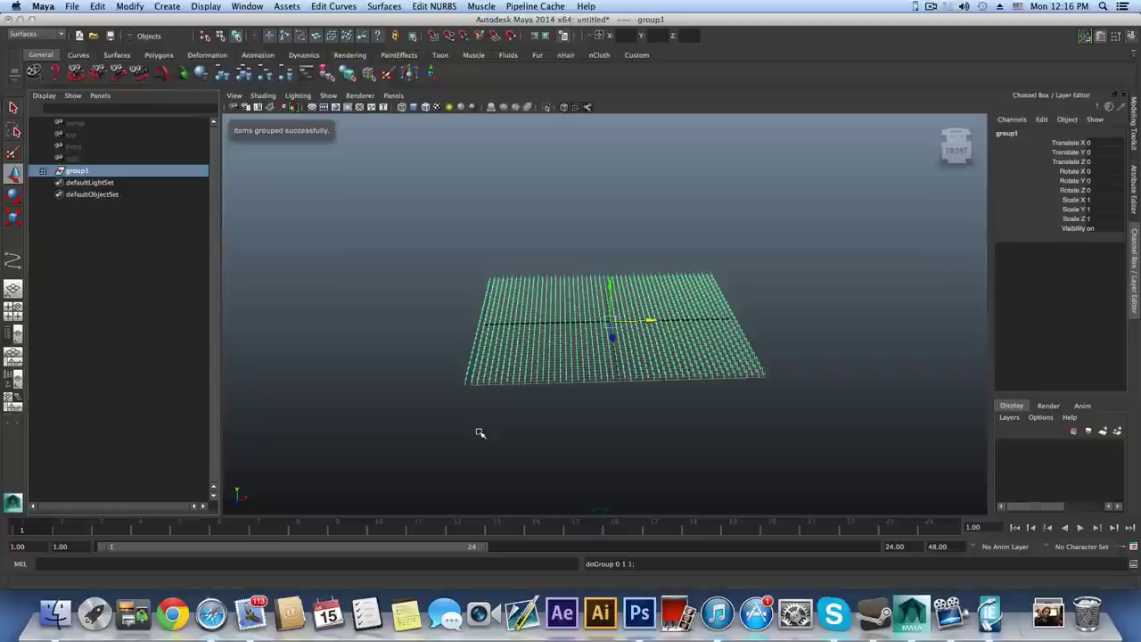
- Duplicate the curve group and rotate the copy 90 degrees about Y so its curves cross the originals
{"action": "right_click_drag", "start_coordinate": [479, 429], "coordinate": [677, 419], "text": "alt"}
{"action": "middle_click_drag", "start_coordinate": [677, 419], "coordinate": [623, 411], "text": "alt"}
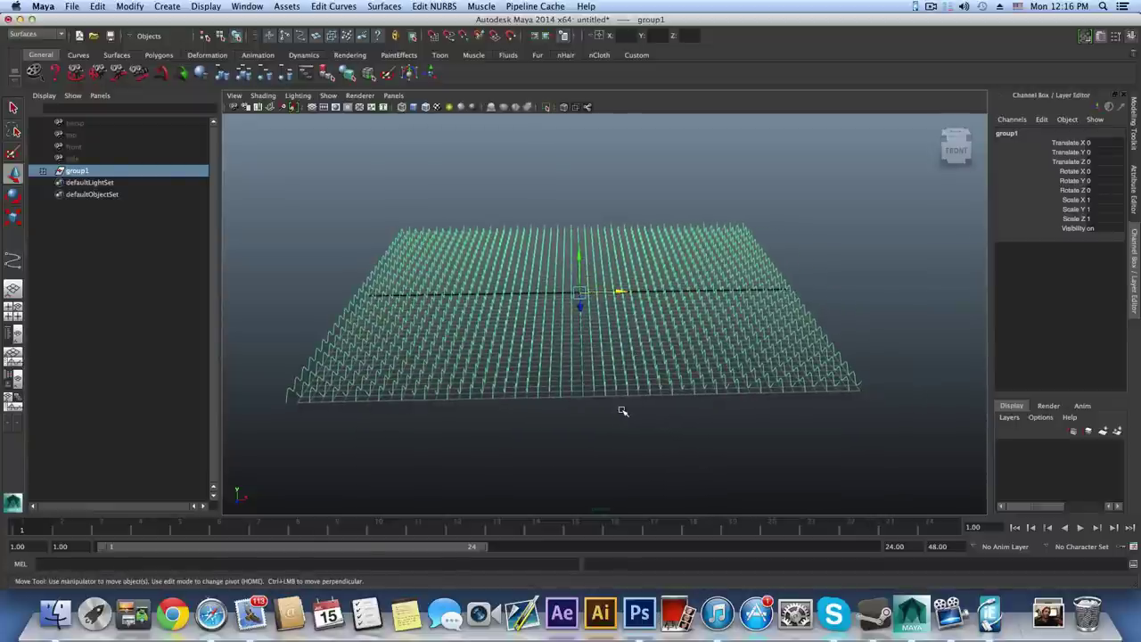
{"action": "key", "text": "ctrl+d"}
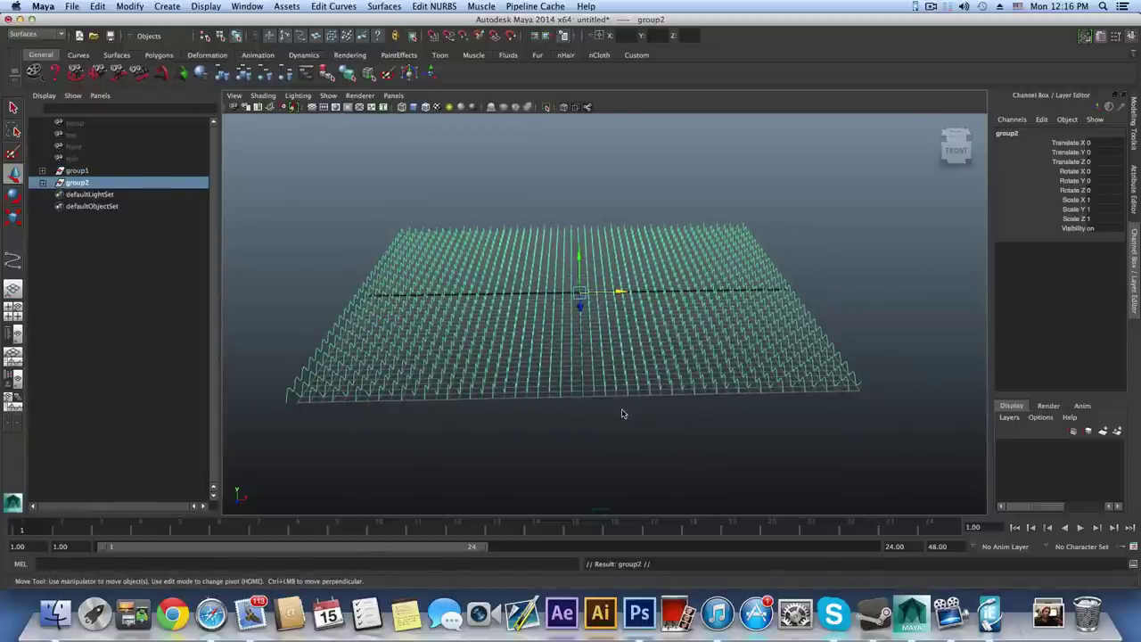
{"action": "key", "text": "e"}
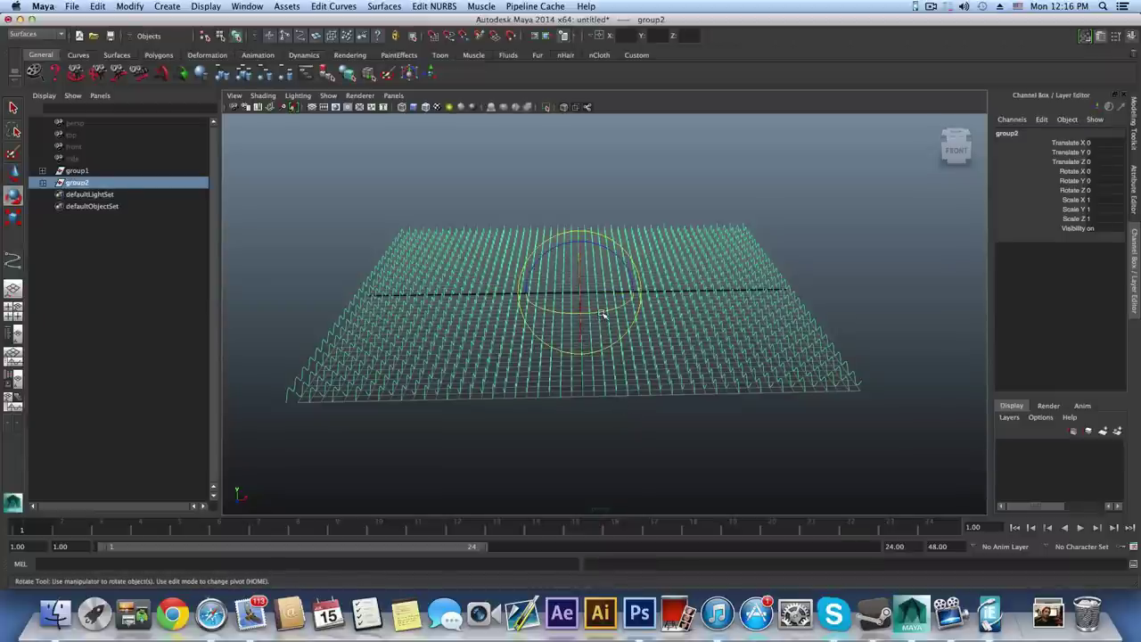
{"action": "middle_click_drag", "start_coordinate": [444, 403], "coordinate": [572, 402], "text": "alt"}
{"action": "middle_click_drag", "start_coordinate": [704, 398], "coordinate": [573, 430], "text": "alt"}
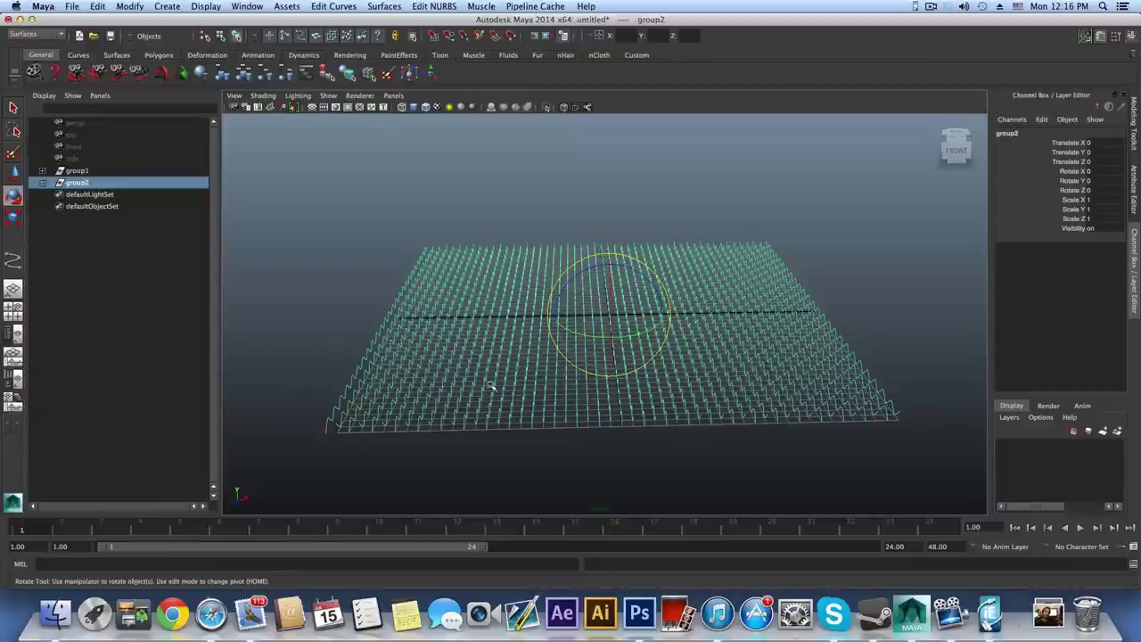
{"action": "left_click", "coordinate": [626, 334]}
{"action": "left_click_drag", "start_coordinate": [626, 334], "coordinate": [698, 326]}
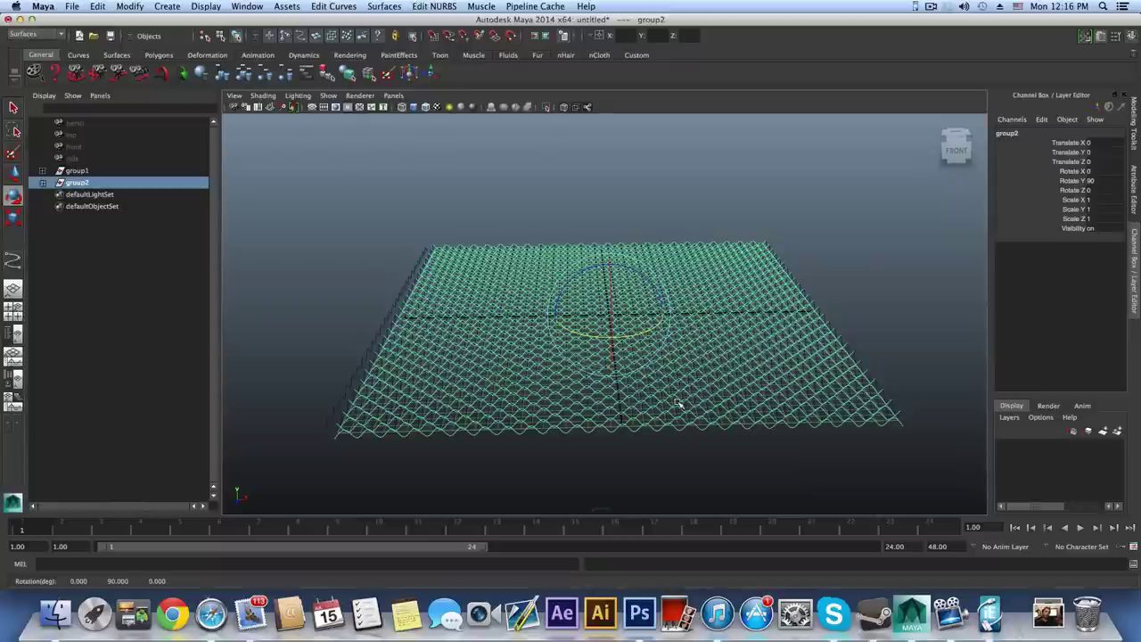
- Examine from several angles how the rotated curve group crosses and weaves through the original curves
{"action": "left_click_drag", "start_coordinate": [675, 406], "coordinate": [761, 400], "text": "alt"}
{"action": "right_click_drag", "start_coordinate": [761, 400], "coordinate": [851, 465], "text": "alt"}
{"action": "middle_click_drag", "start_coordinate": [789, 419], "coordinate": [740, 377], "text": "alt"}
{"action": "mouse_move", "coordinate": [741, 379]}
{"action": "right_mouse_down", "text": "alt"}
{"action": "mouse_move", "coordinate": [759, 402]}
{"action": "mouse_move", "coordinate": [740, 386]}
{"action": "right_mouse_up", "text": "alt"}
{"action": "mouse_move", "coordinate": [741, 387]}
{"action": "left_mouse_down", "text": "alt"}
{"action": "mouse_move", "coordinate": [683, 394]}
{"action": "mouse_move", "coordinate": [675, 412]}
{"action": "mouse_move", "coordinate": [618, 392]}
{"action": "mouse_move", "coordinate": [631, 287]}
{"action": "mouse_move", "coordinate": [614, 295]}
{"action": "mouse_move", "coordinate": [645, 309]}
{"action": "left_mouse_up", "text": "alt"}
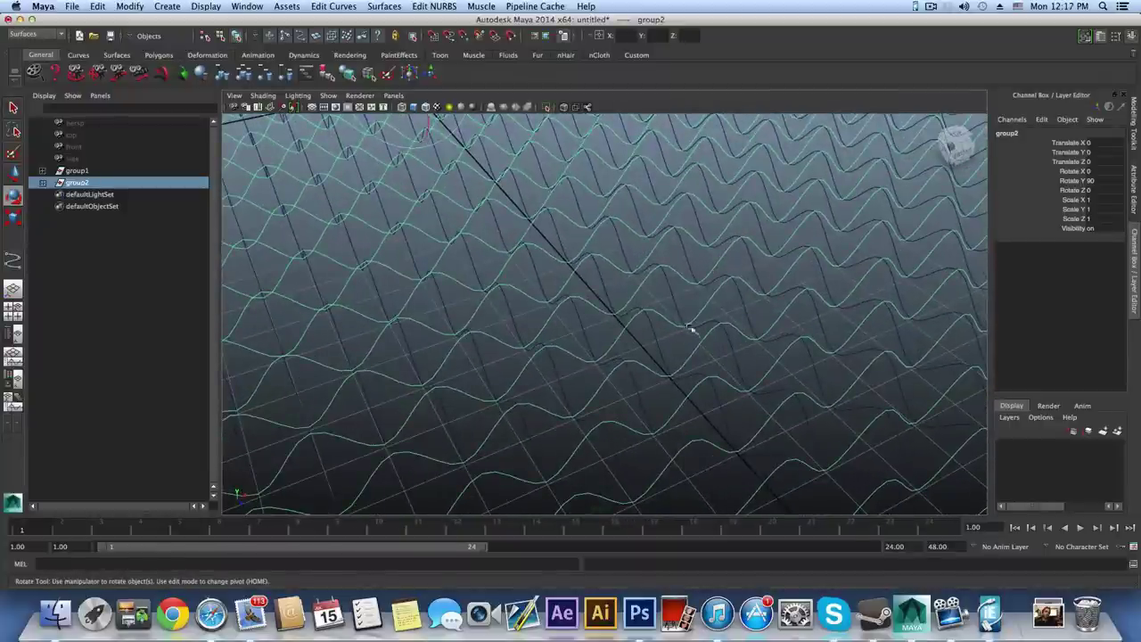
{"action": "right_click_drag", "start_coordinate": [736, 415], "coordinate": [639, 354], "text": "alt"}
{"action": "mouse_move", "coordinate": [663, 358]}
{"action": "left_mouse_down", "text": "alt"}
{"action": "mouse_move", "coordinate": [632, 351]}
{"action": "mouse_move", "coordinate": [917, 433]}
{"action": "mouse_move", "coordinate": [651, 395]}
{"action": "mouse_move", "coordinate": [650, 361]}
{"action": "mouse_move", "coordinate": [667, 387]}
{"action": "mouse_move", "coordinate": [737, 402]}
{"action": "mouse_move", "coordinate": [796, 451]}
{"action": "left_mouse_up", "text": "alt"}
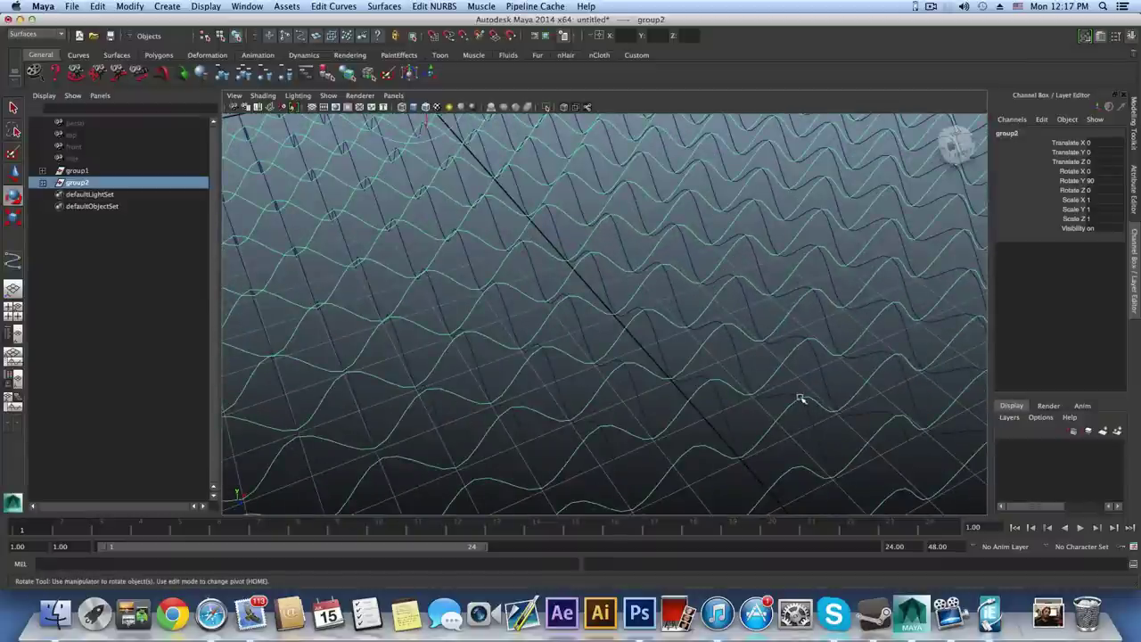
{"action": "scroll", "coordinate": [742, 360], "scroll_direction": "down", "scroll_amount": 10}
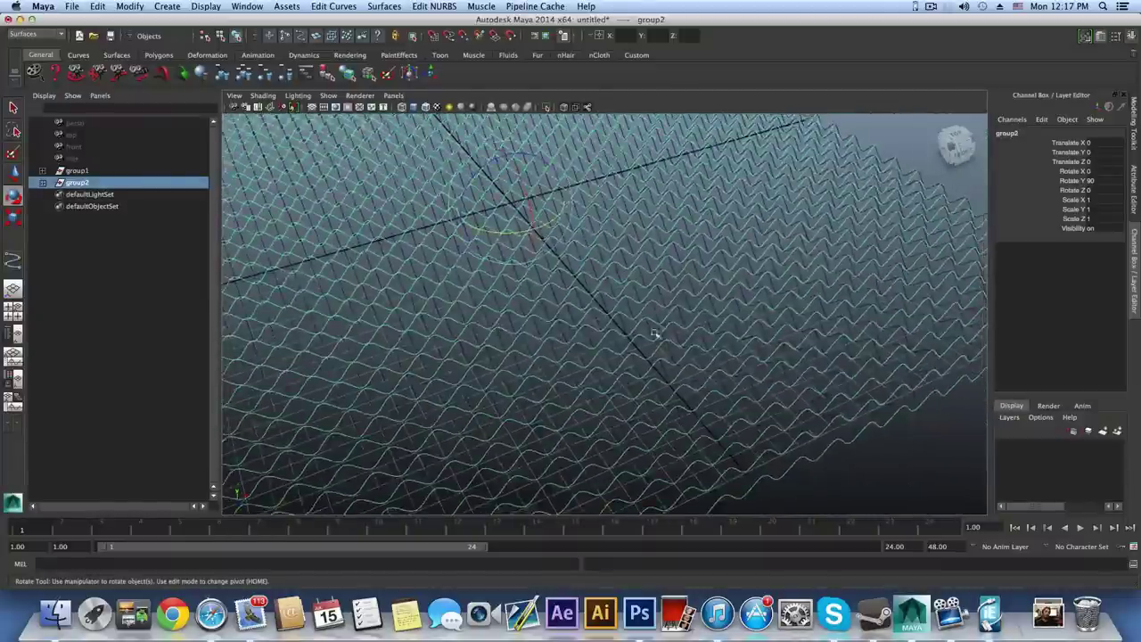
{"action": "left_click_drag", "start_coordinate": [629, 383], "coordinate": [626, 387], "text": "alt"}
{"action": "mouse_move", "coordinate": [489, 396]}
{"action": "left_mouse_down", "text": "alt"}
{"action": "mouse_move", "coordinate": [502, 420]}
{"action": "mouse_move", "coordinate": [484, 356]}
{"action": "mouse_move", "coordinate": [477, 365]}
{"action": "left_mouse_up", "text": "alt"}
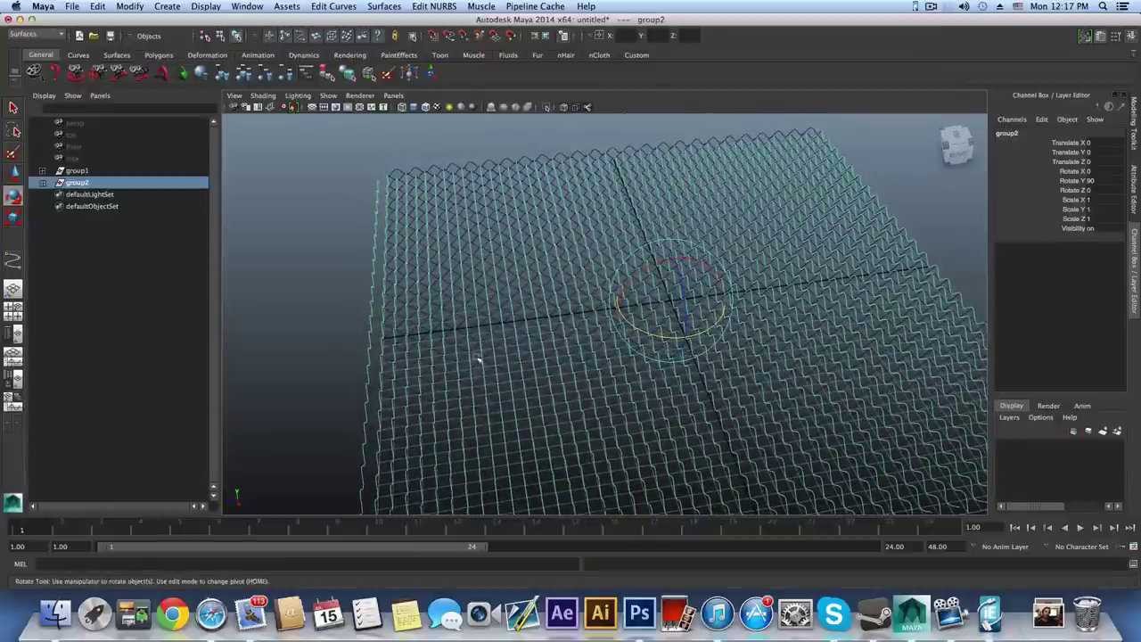
{"action": "left_click_drag", "start_coordinate": [492, 409], "coordinate": [493, 402], "text": "alt"}
{"action": "mouse_move", "coordinate": [612, 413]}
{"action": "left_mouse_down", "text": "alt"}
{"action": "mouse_move", "coordinate": [603, 402]}
{"action": "mouse_move", "coordinate": [776, 428]}
{"action": "mouse_move", "coordinate": [683, 437]}
{"action": "mouse_move", "coordinate": [698, 443]}
{"action": "mouse_move", "coordinate": [570, 410]}
{"action": "mouse_move", "coordinate": [611, 433]}
{"action": "mouse_move", "coordinate": [588, 416]}
{"action": "mouse_move", "coordinate": [585, 448]}
{"action": "mouse_move", "coordinate": [614, 449]}
{"action": "mouse_move", "coordinate": [612, 458]}
{"action": "mouse_move", "coordinate": [463, 430]}
{"action": "mouse_move", "coordinate": [611, 428]}
{"action": "mouse_move", "coordinate": [614, 414]}
{"action": "mouse_move", "coordinate": [593, 410]}
{"action": "left_mouse_up", "text": "alt"}
{"action": "right_click_drag", "start_coordinate": [593, 410], "coordinate": [402, 380], "text": "alt"}
{"action": "left_click_drag", "start_coordinate": [402, 380], "coordinate": [478, 407], "text": "alt"}
{"action": "mouse_move", "coordinate": [479, 407]}
{"action": "right_mouse_down", "text": "alt"}
{"action": "mouse_move", "coordinate": [687, 433]}
{"action": "mouse_move", "coordinate": [509, 407]}
{"action": "mouse_move", "coordinate": [586, 382]}
{"action": "mouse_move", "coordinate": [600, 415]}
{"action": "mouse_move", "coordinate": [833, 470]}
{"action": "right_mouse_up", "text": "alt"}
{"action": "mouse_move", "coordinate": [833, 470]}
{"action": "left_mouse_down", "text": "alt"}
{"action": "mouse_move", "coordinate": [720, 395]}
{"action": "mouse_move", "coordinate": [671, 421]}
{"action": "left_mouse_up", "text": "alt"}
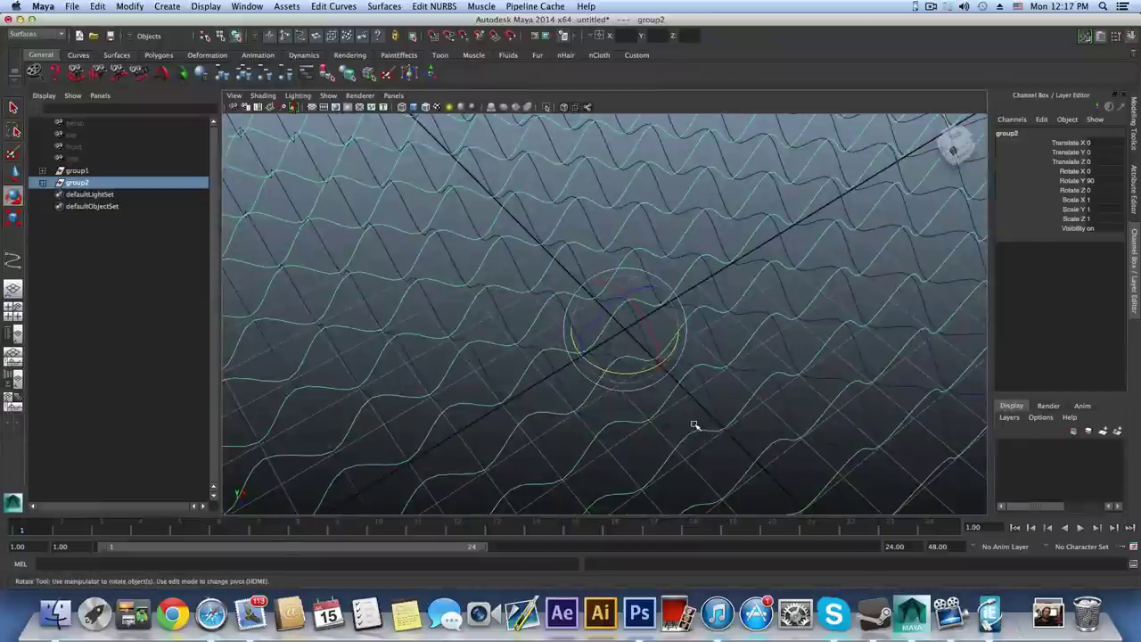
{"action": "left_click_drag", "start_coordinate": [694, 425], "coordinate": [703, 415], "text": "alt"}
- Try offsetting the rotated curve group by one grid line along Z, setting its Translate Z to 0.8
{"action": "key", "text": "w"}
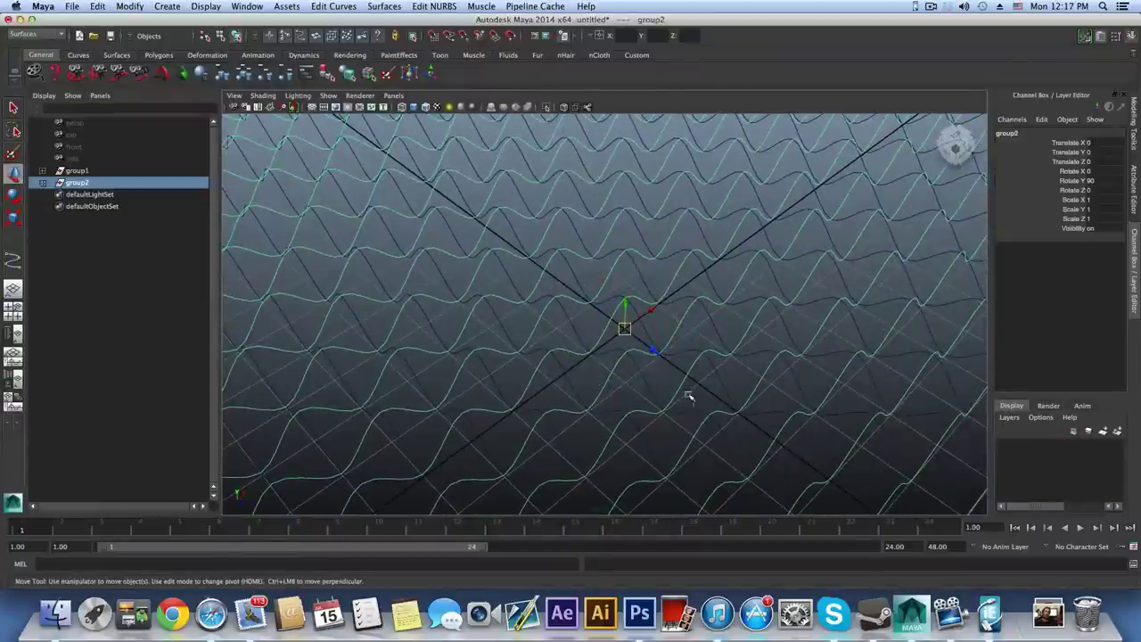
{"action": "left_click_drag", "start_coordinate": [655, 352], "coordinate": [671, 359]}
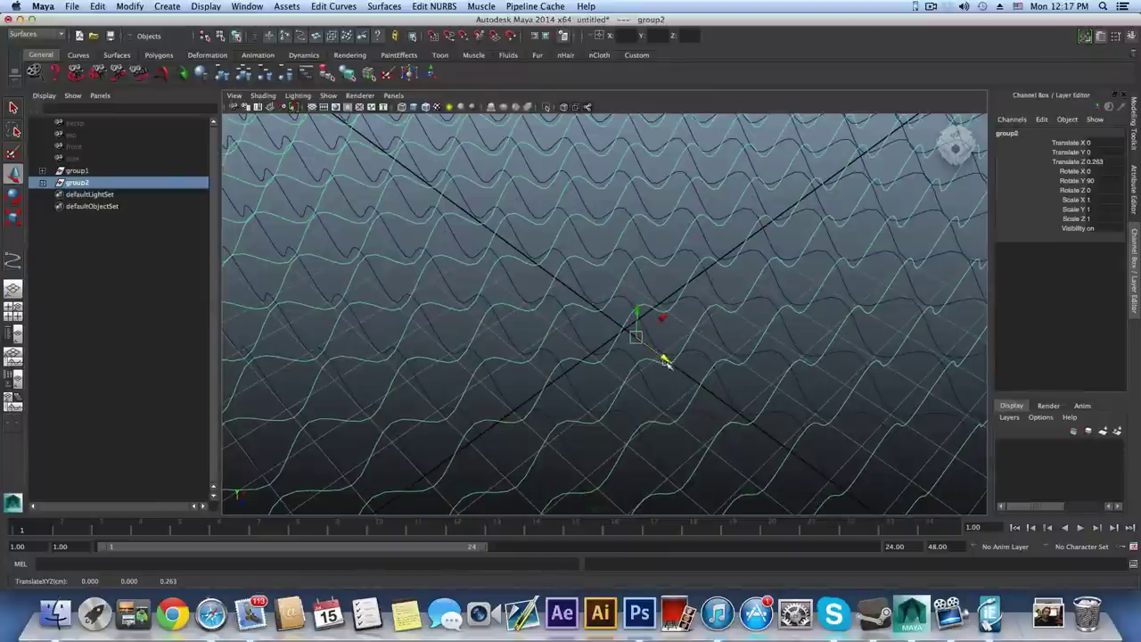
{"action": "left_click_drag", "start_coordinate": [664, 358], "coordinate": [690, 381]}
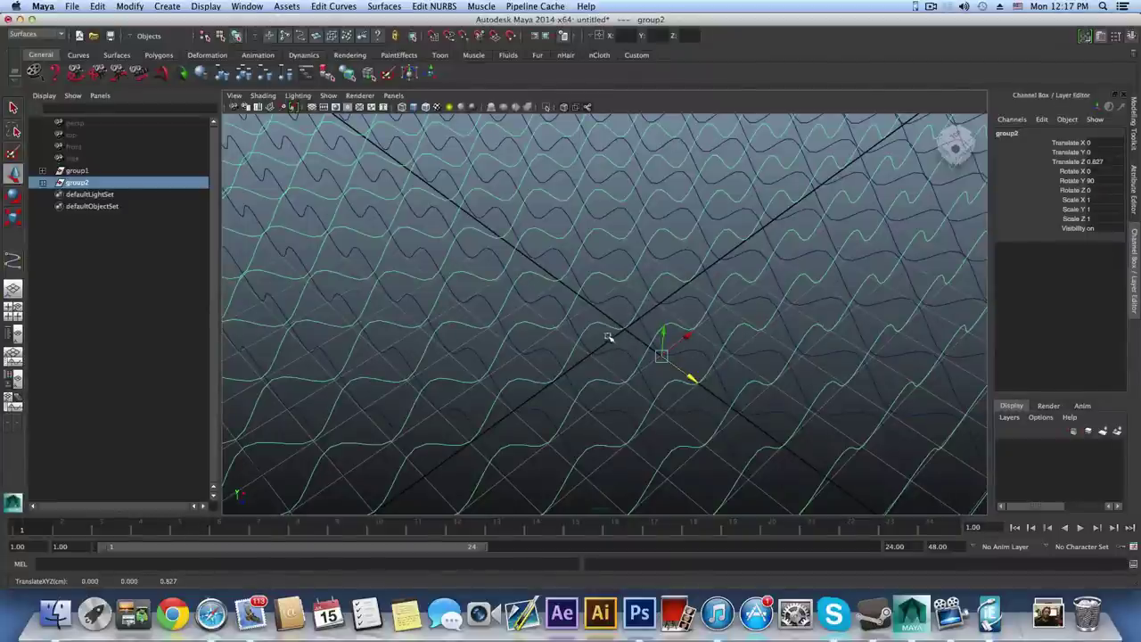
{"action": "left_click_drag", "start_coordinate": [606, 352], "coordinate": [731, 387], "text": "alt"}
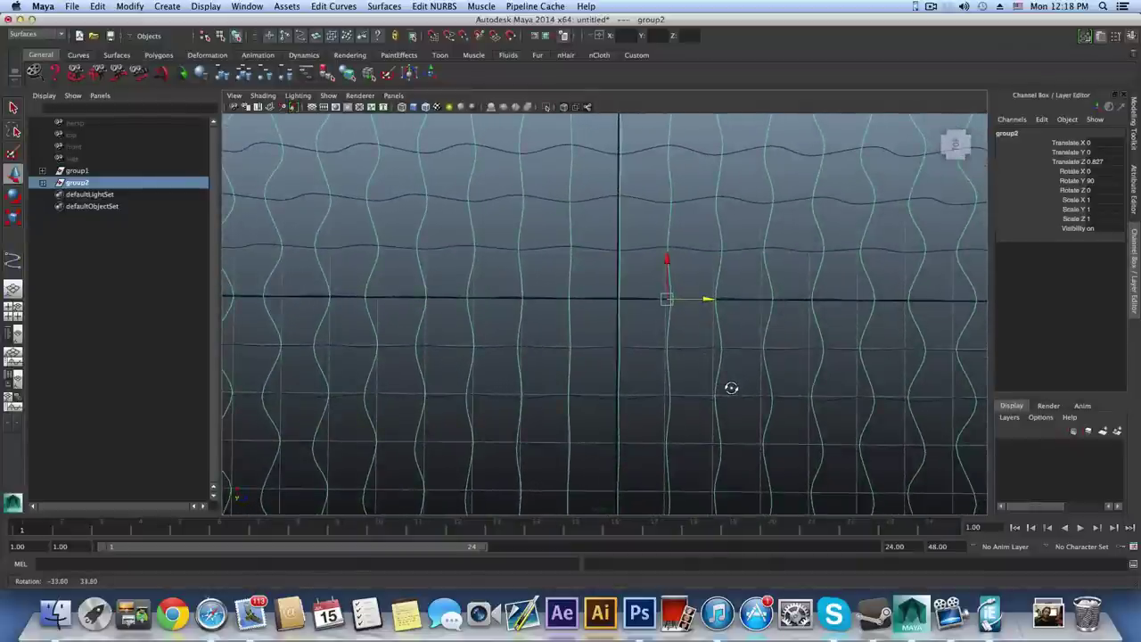
{"action": "middle_click_drag", "start_coordinate": [743, 374], "coordinate": [680, 380], "text": "alt"}
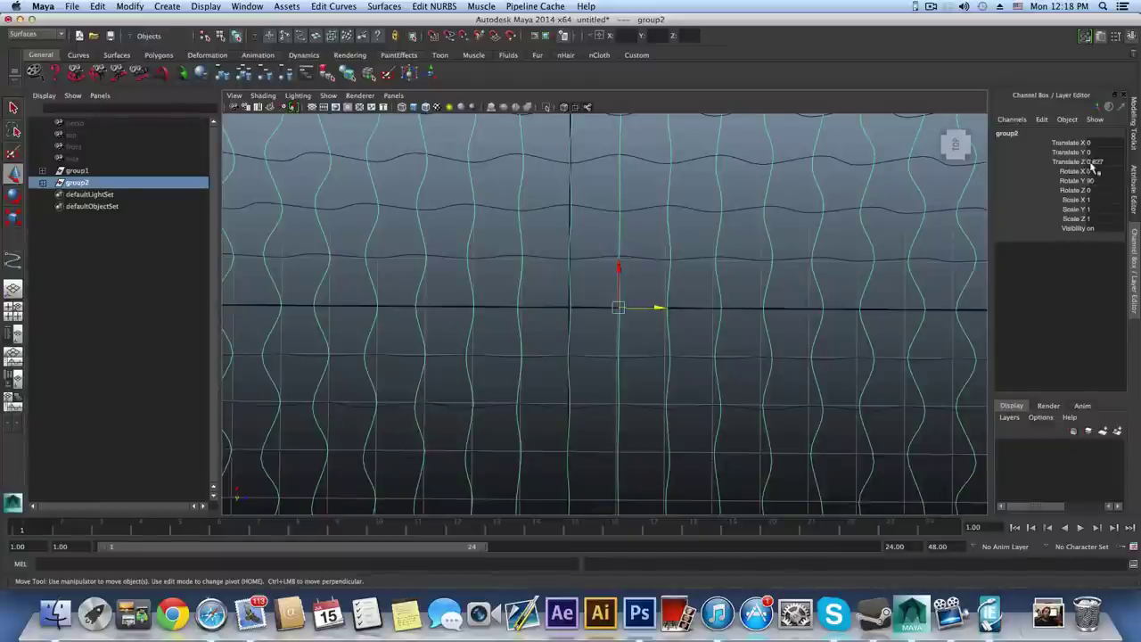
{"action": "left_click_drag", "start_coordinate": [660, 308], "coordinate": [660, 308]}
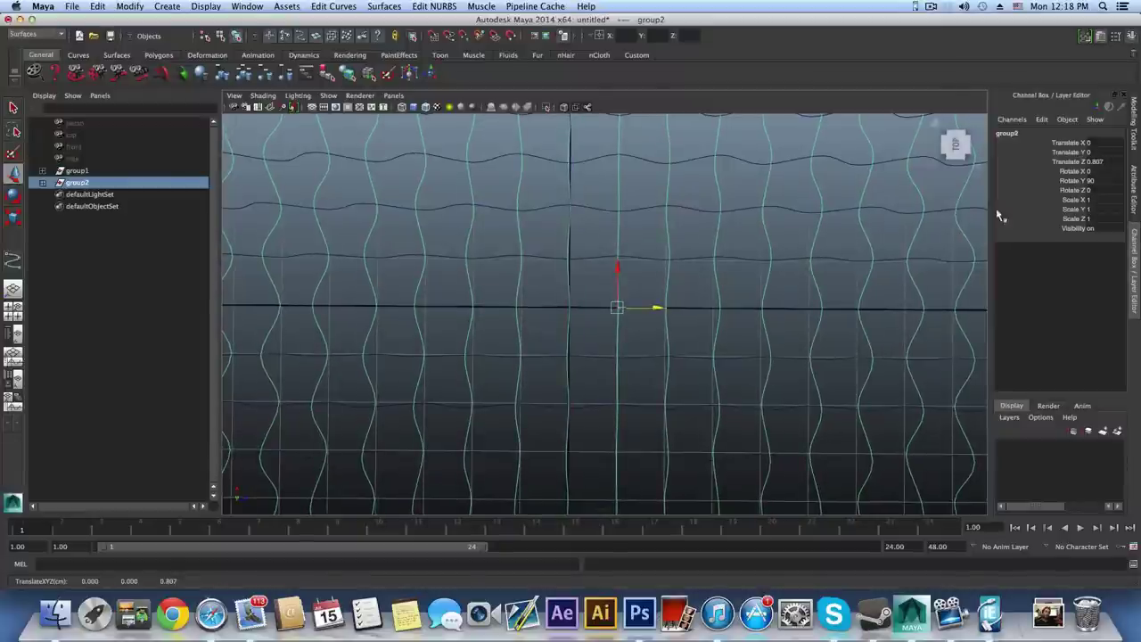
{"action": "left_click", "coordinate": [1106, 163]}
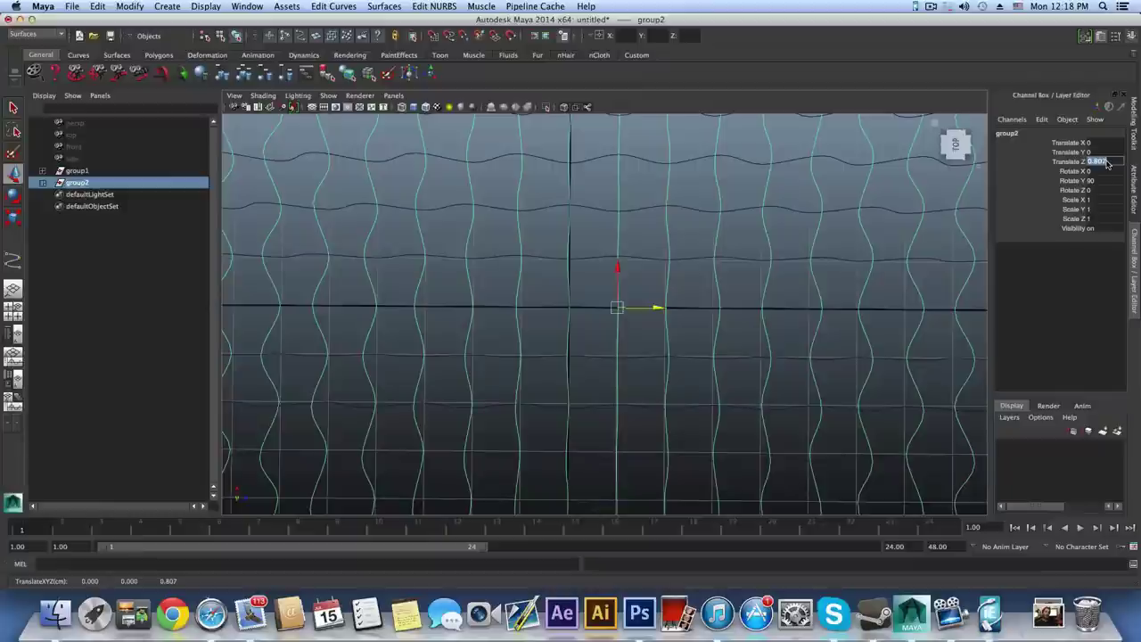
{"action": "key", "text": "Return"}
- Examine the weave and the outer edges of the grid with the rotated curve group offset along Z
{"action": "scroll", "coordinate": [520, 461], "scroll_direction": "down", "scroll_amount": 2}
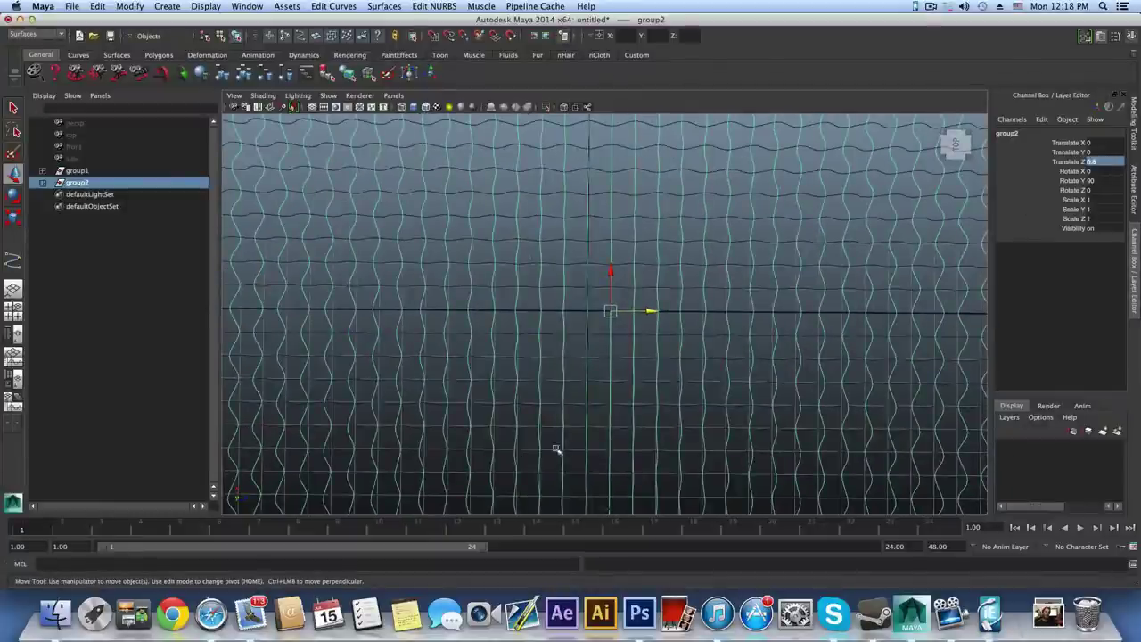
{"action": "scroll", "coordinate": [587, 441], "scroll_direction": "down", "scroll_amount": 5}
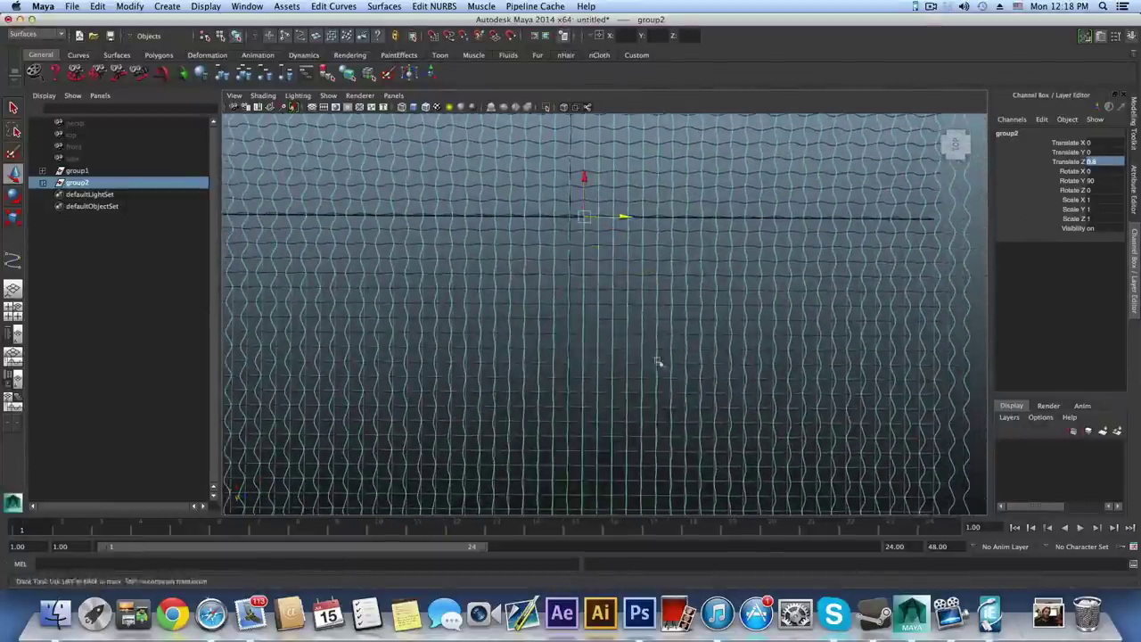
{"action": "left_click_drag", "start_coordinate": [637, 378], "coordinate": [553, 348], "text": "alt"}
{"action": "scroll", "coordinate": [551, 419], "scroll_direction": "up", "scroll_amount": 5}
{"action": "mouse_move", "coordinate": [550, 425]}
{"action": "left_mouse_down", "text": "alt"}
{"action": "mouse_move", "coordinate": [640, 441]}
{"action": "mouse_move", "coordinate": [455, 454]}
{"action": "mouse_move", "coordinate": [412, 434]}
{"action": "mouse_move", "coordinate": [516, 437]}
{"action": "mouse_move", "coordinate": [540, 400]}
{"action": "mouse_move", "coordinate": [505, 394]}
{"action": "left_mouse_up", "text": "alt"}
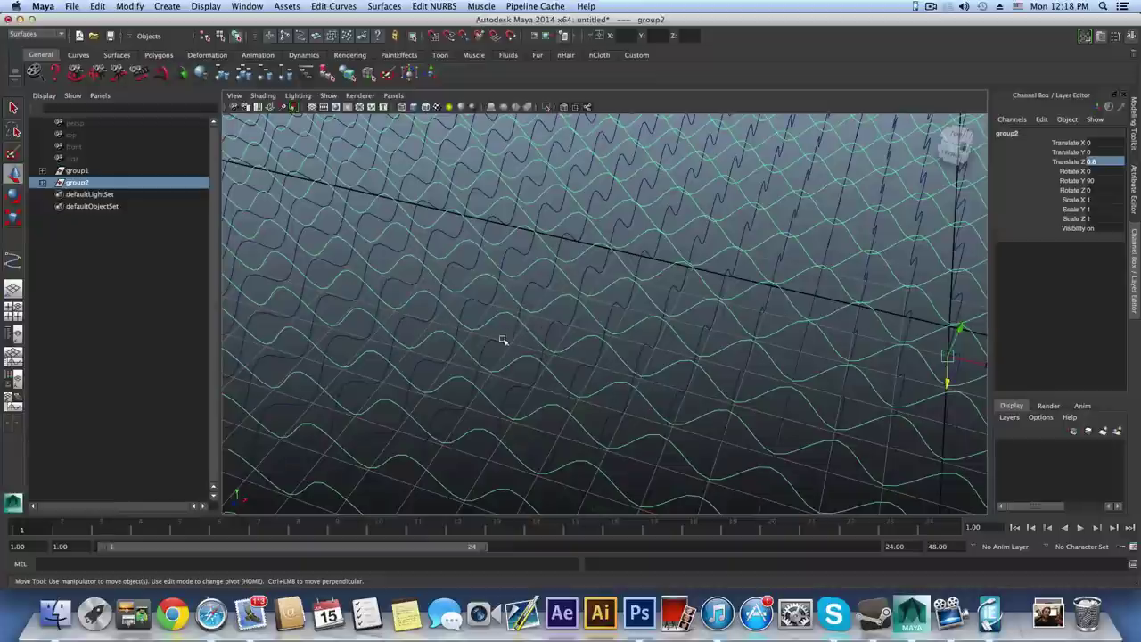
{"action": "left_click_drag", "start_coordinate": [504, 332], "coordinate": [548, 339], "text": "alt"}
{"action": "right_click_drag", "start_coordinate": [548, 338], "coordinate": [451, 363], "text": "alt"}
{"action": "left_click_drag", "start_coordinate": [677, 377], "coordinate": [605, 415], "text": "alt"}
{"action": "middle_click_drag", "start_coordinate": [605, 414], "coordinate": [580, 341], "text": "alt"}
{"action": "middle_click_drag", "start_coordinate": [639, 407], "coordinate": [639, 390], "text": "alt"}
{"action": "right_click_drag", "start_coordinate": [646, 393], "coordinate": [737, 421], "text": "alt"}
{"action": "middle_click_drag", "start_coordinate": [717, 422], "coordinate": [715, 425], "text": "alt"}
{"action": "left_click_drag", "start_coordinate": [714, 424], "coordinate": [769, 427], "text": "alt"}
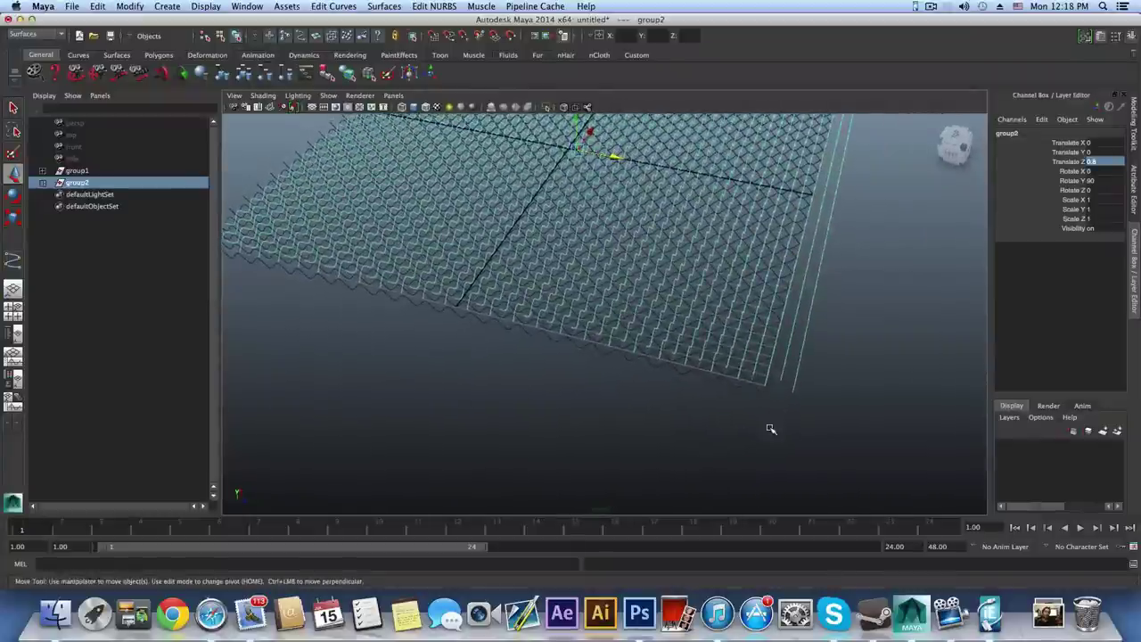
{"action": "left_click_drag", "start_coordinate": [692, 441], "coordinate": [773, 471], "text": "alt"}
{"action": "middle_click_drag", "start_coordinate": [643, 407], "coordinate": [648, 461], "text": "alt"}
{"action": "left_click_drag", "start_coordinate": [649, 462], "coordinate": [604, 453], "text": "alt"}
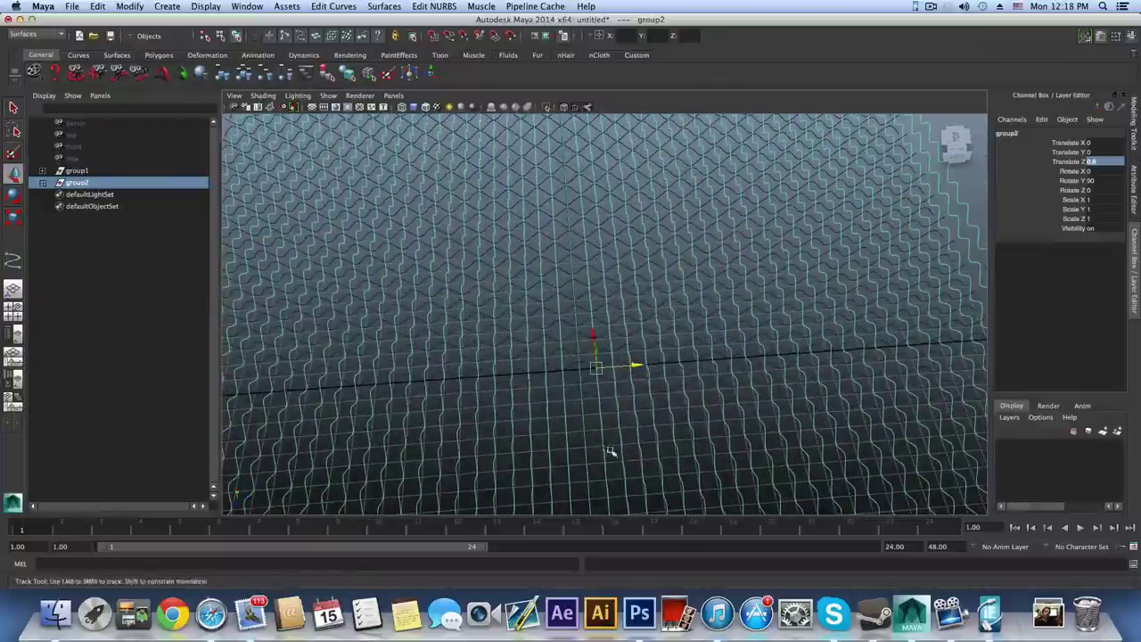
- Move the rotated curve group back to the grid centre by setting its Translate Z to 0
{"action": "left_click_drag", "start_coordinate": [634, 365], "coordinate": [619, 365]}
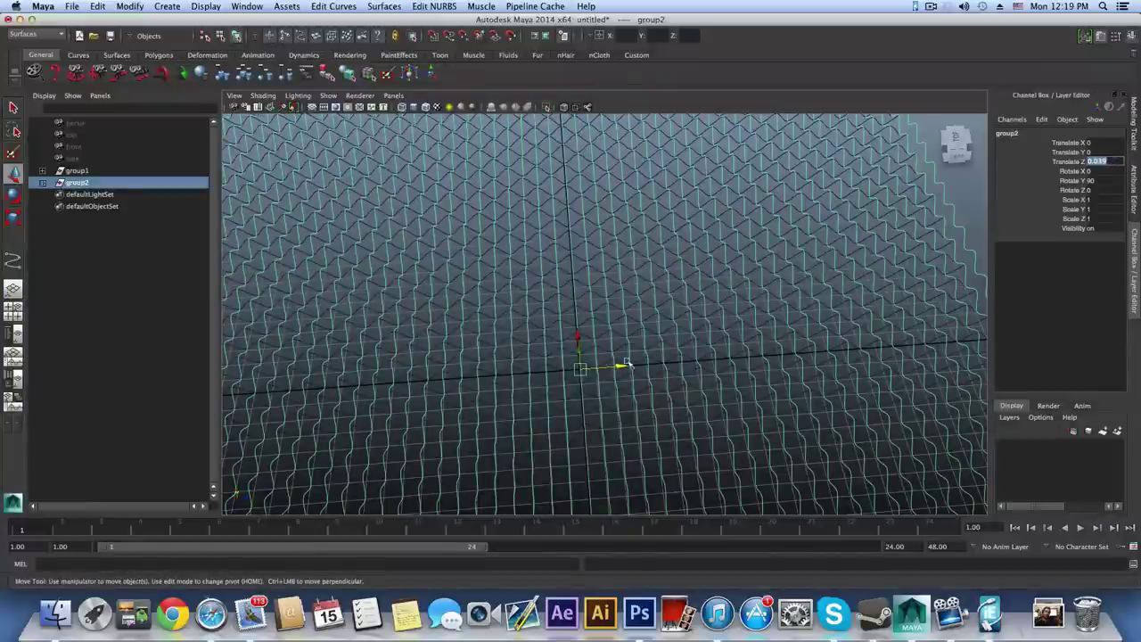
{"action": "left_click_drag", "start_coordinate": [621, 367], "coordinate": [623, 369]}
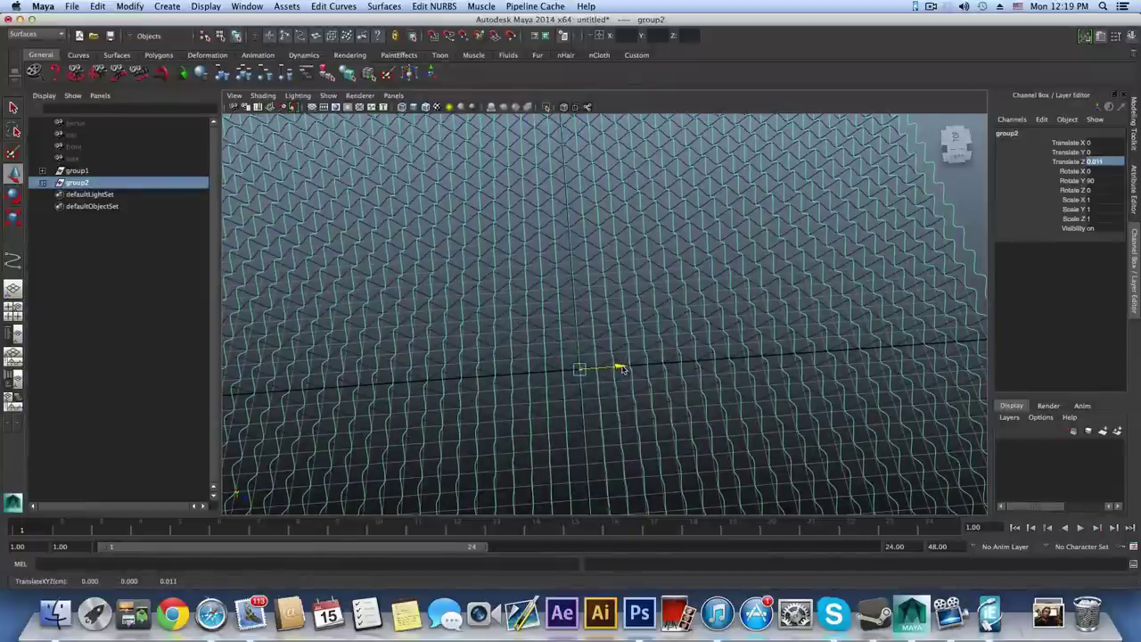
{"action": "left_click_drag", "start_coordinate": [621, 368], "coordinate": [621, 366]}
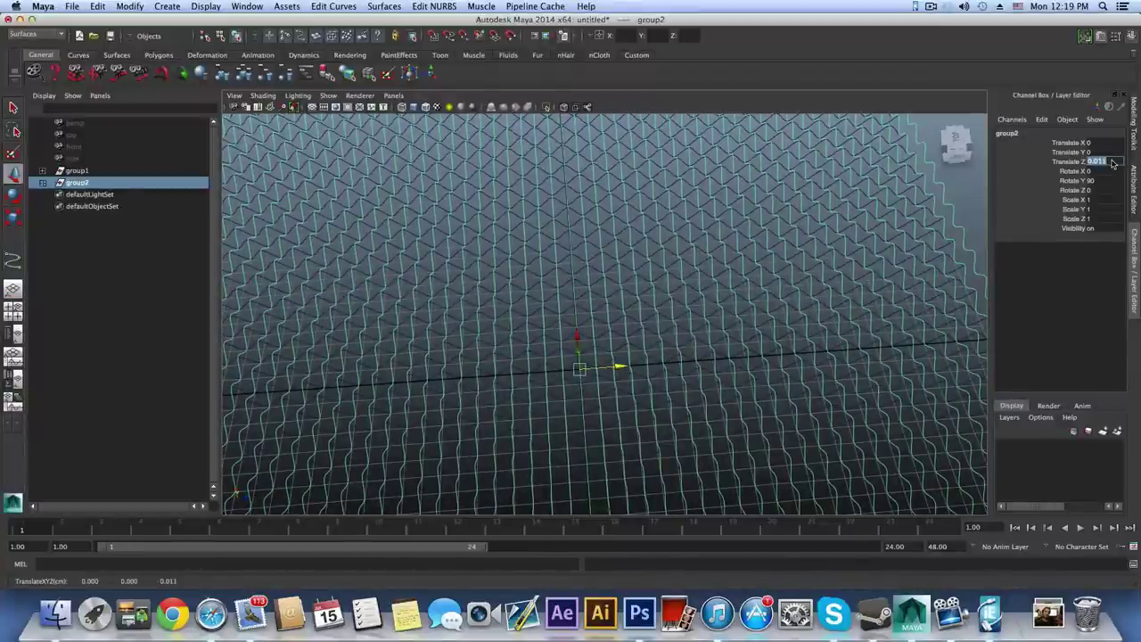
{"action": "key", "text": "Return"}
{"action": "scroll", "coordinate": [812, 310], "scroll_direction": "down", "scroll_amount": 5}
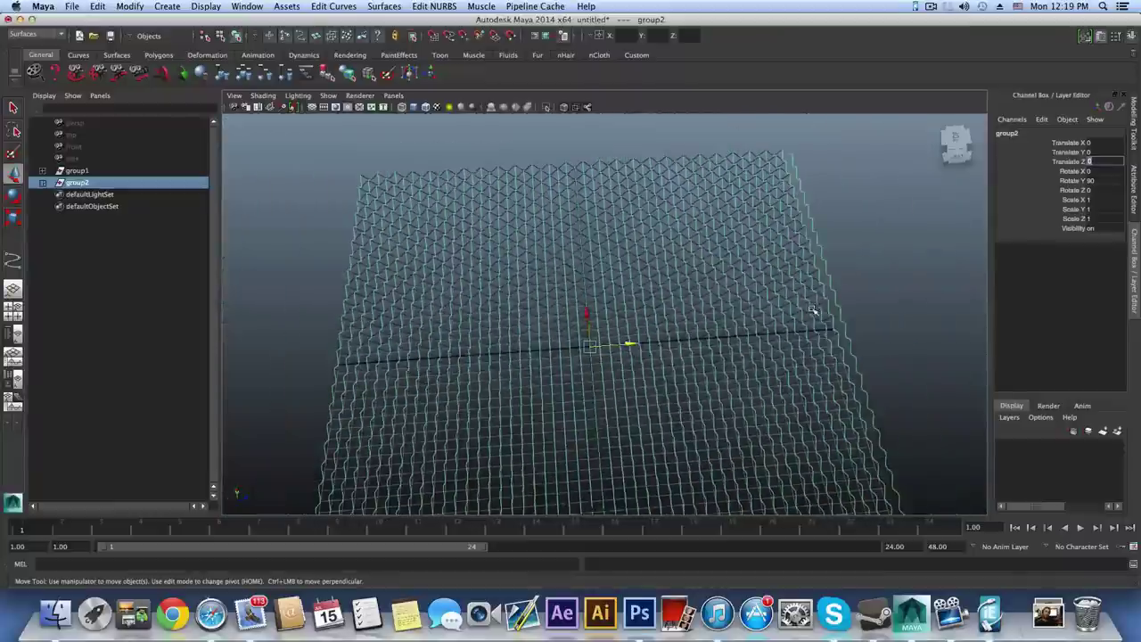
{"action": "left_click_drag", "start_coordinate": [687, 401], "coordinate": [650, 359], "text": "alt"}
{"action": "right_click_drag", "start_coordinate": [650, 359], "coordinate": [724, 327], "text": "alt"}
{"action": "middle_click_drag", "start_coordinate": [726, 327], "coordinate": [743, 324], "text": "alt"}
{"action": "scroll", "coordinate": [644, 318], "scroll_direction": "down", "scroll_amount": 5}
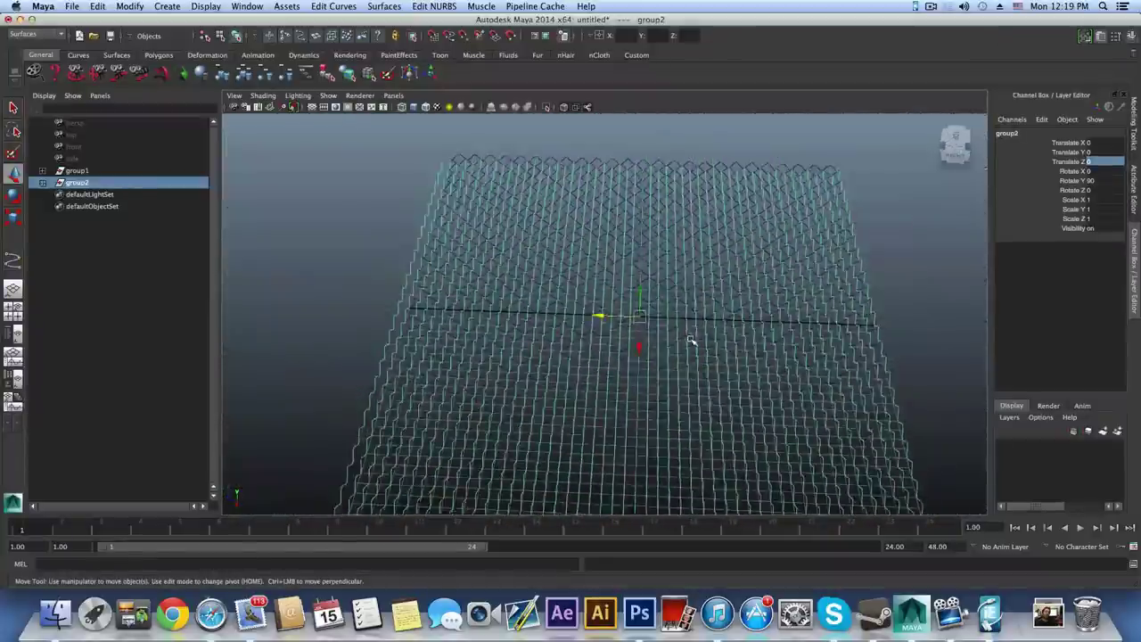
- Offset the rotated curve group by one grid line in the negative Z direction, setting its Translate Z to -0.8
{"action": "left_click_drag", "start_coordinate": [592, 314], "coordinate": [601, 316]}
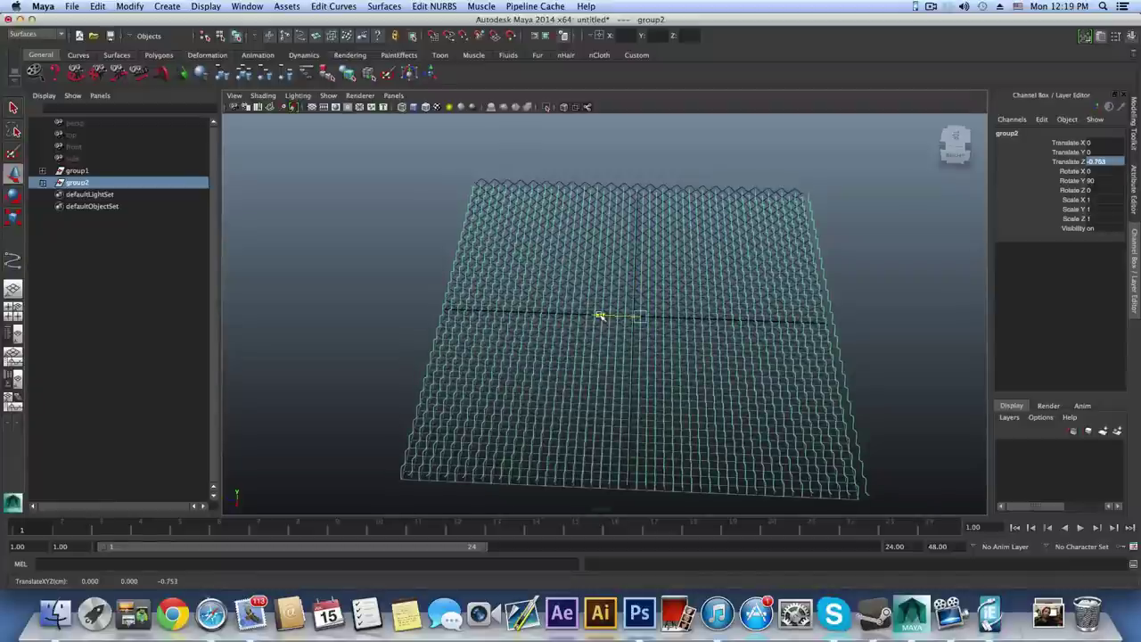
{"action": "middle_click_drag", "start_coordinate": [600, 316], "coordinate": [521, 281], "text": "alt"}
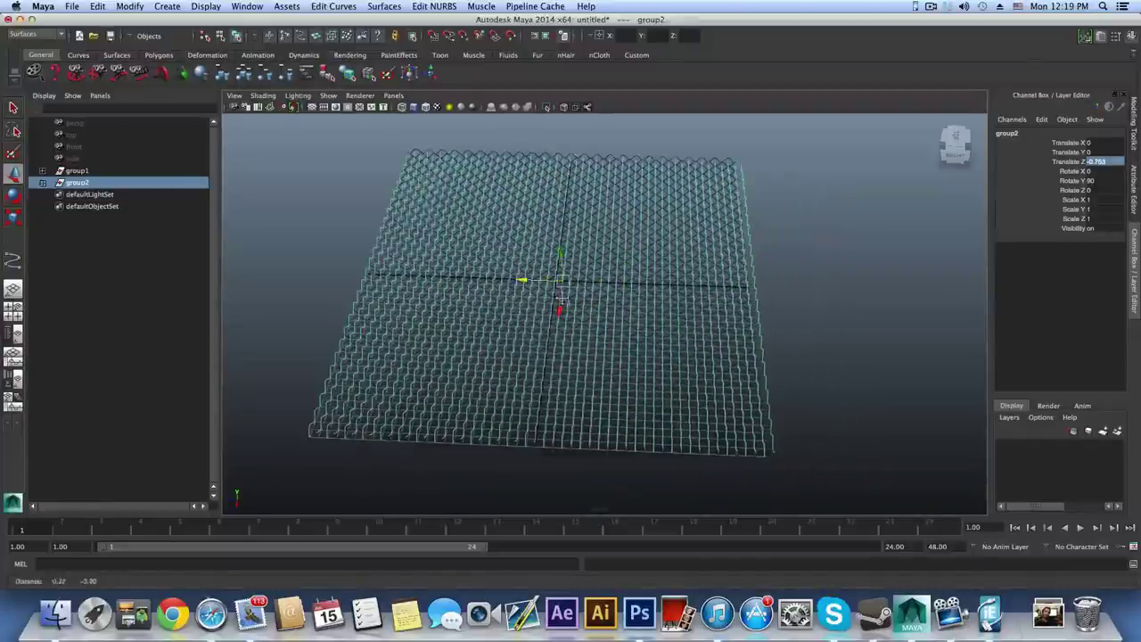
{"action": "left_click_drag", "start_coordinate": [521, 281], "coordinate": [515, 280]}
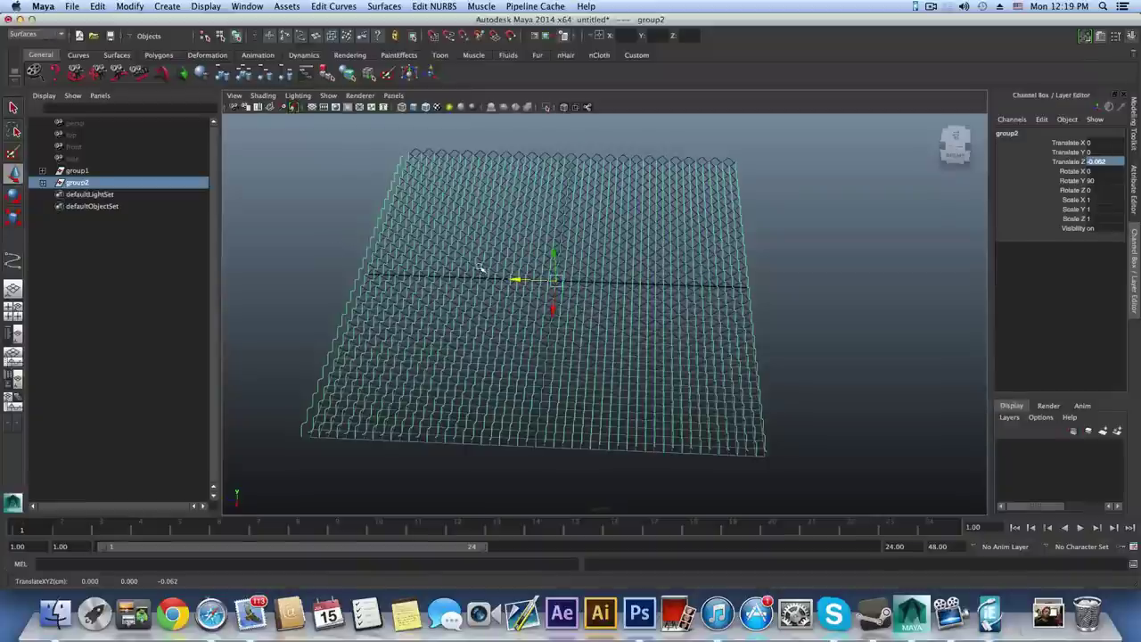
{"action": "left_click_drag", "start_coordinate": [515, 279], "coordinate": [521, 279]}
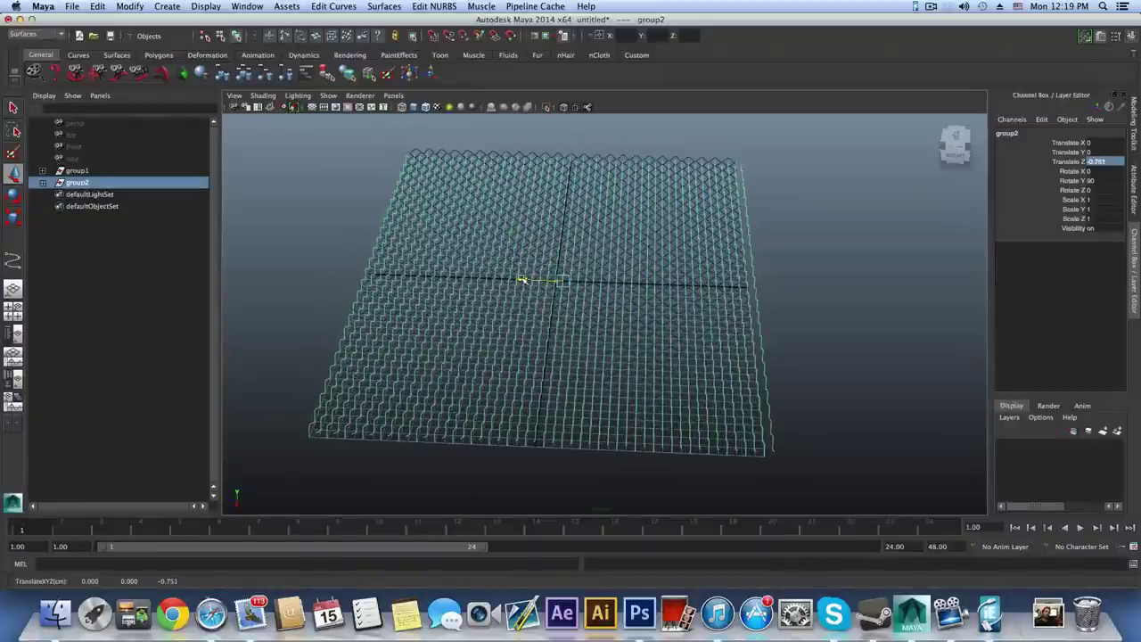
{"action": "left_click_drag", "start_coordinate": [774, 399], "coordinate": [772, 398], "text": "alt"}
{"action": "right_click_drag", "start_coordinate": [771, 397], "coordinate": [858, 413], "text": "alt"}
{"action": "middle_click_drag", "start_coordinate": [520, 313], "coordinate": [698, 388], "text": "alt"}
{"action": "right_click_drag", "start_coordinate": [697, 388], "coordinate": [651, 346], "text": "alt"}
{"action": "left_click_drag", "start_coordinate": [624, 303], "coordinate": [627, 305]}
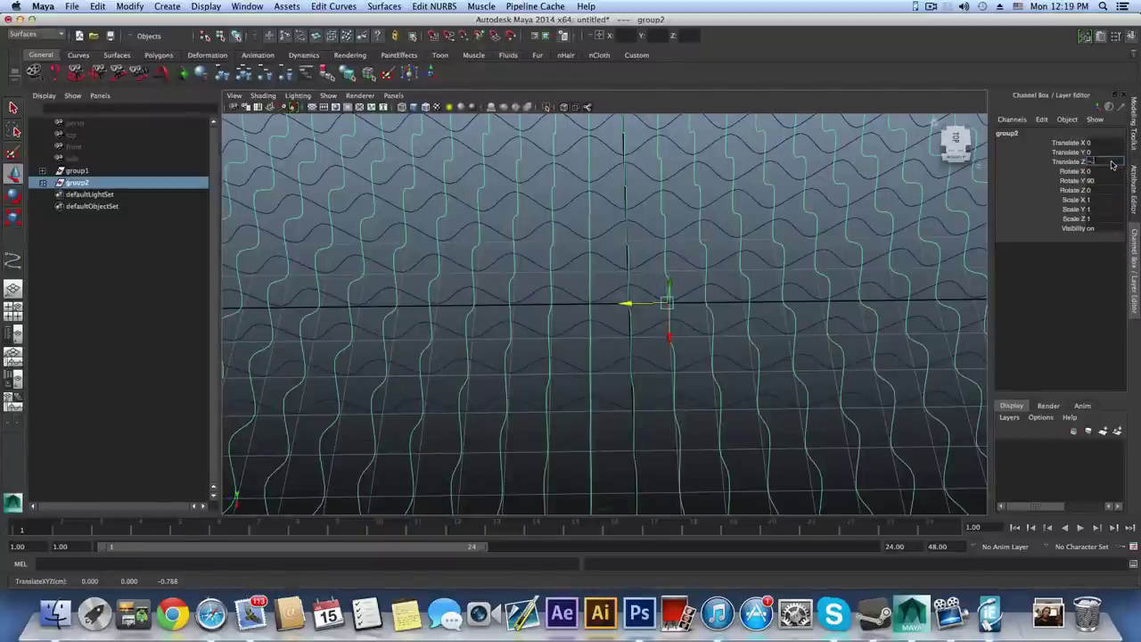
{"action": "left_click", "coordinate": [1112, 165]}
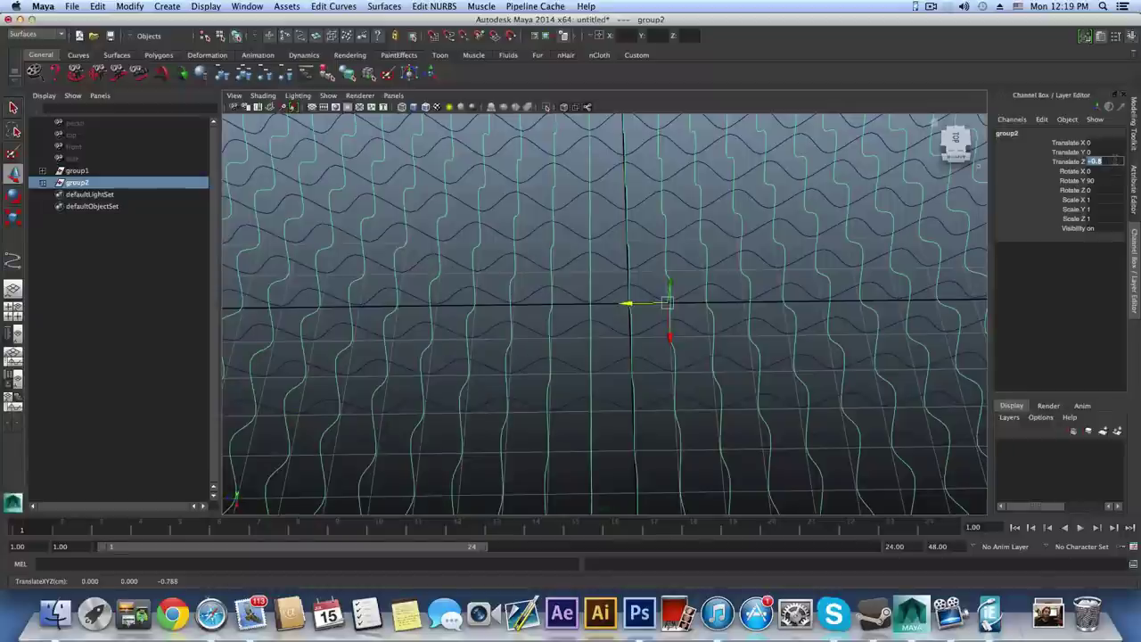
{"action": "key", "text": "Return"}
- Examine the weave and the outer edges of the mesh with the rotated curve group offset along negative Z
{"action": "scroll", "coordinate": [827, 317], "scroll_direction": "down", "scroll_amount": 10}
{"action": "left_click_drag", "start_coordinate": [822, 333], "coordinate": [843, 382], "text": "alt"}
{"action": "scroll", "coordinate": [869, 347], "scroll_direction": "up", "scroll_amount": 3}
{"action": "middle_click_drag", "start_coordinate": [869, 348], "coordinate": [867, 326], "text": "alt"}
{"action": "left_click_drag", "start_coordinate": [831, 356], "coordinate": [779, 400], "text": "alt"}
{"action": "scroll", "coordinate": [891, 371], "scroll_direction": "up", "scroll_amount": 4}
{"action": "scroll", "coordinate": [676, 384], "scroll_direction": "up", "scroll_amount": 4}
{"action": "scroll", "coordinate": [675, 384], "scroll_direction": "up", "scroll_amount": 6}
{"action": "mouse_move", "coordinate": [738, 373]}
{"action": "left_mouse_down", "text": "alt"}
{"action": "mouse_move", "coordinate": [705, 375]}
{"action": "mouse_move", "coordinate": [740, 359]}
{"action": "mouse_move", "coordinate": [704, 364]}
{"action": "mouse_move", "coordinate": [719, 384]}
{"action": "left_mouse_up", "text": "alt"}
{"action": "right_click_drag", "start_coordinate": [746, 371], "coordinate": [526, 343], "text": "alt"}
{"action": "left_click_drag", "start_coordinate": [526, 343], "coordinate": [477, 296], "text": "alt"}
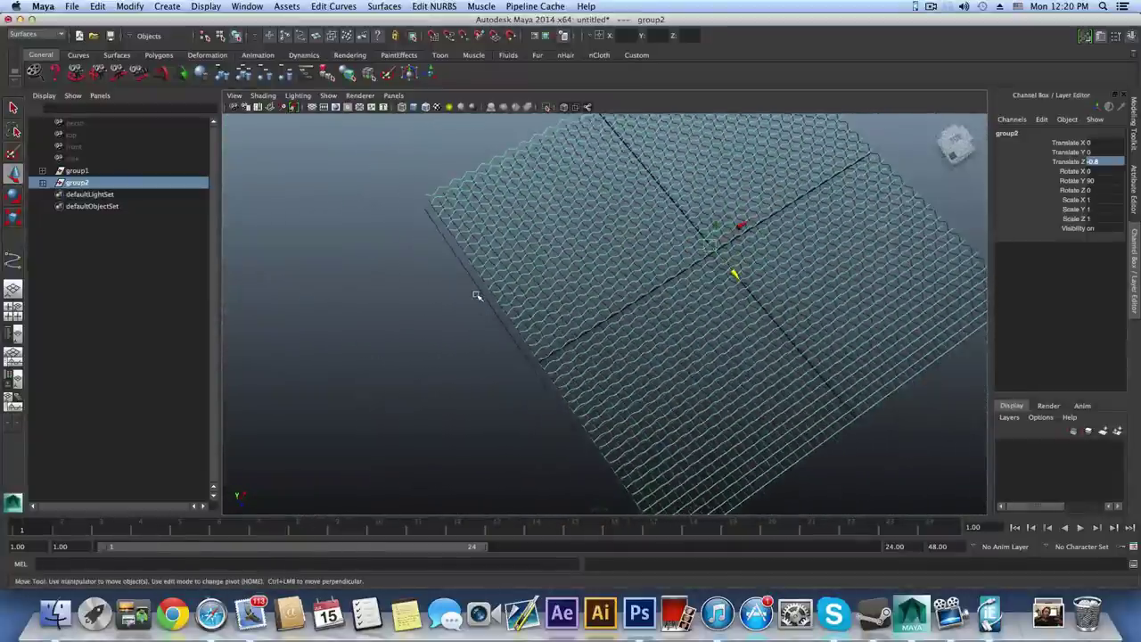
- Delete the outermost curve of each group along the edges of the grid
{"action": "left_click", "coordinate": [476, 287]}
{"action": "left_click", "coordinate": [437, 187]}
{"action": "left_click_drag", "start_coordinate": [437, 187], "coordinate": [532, 284], "text": "alt"}
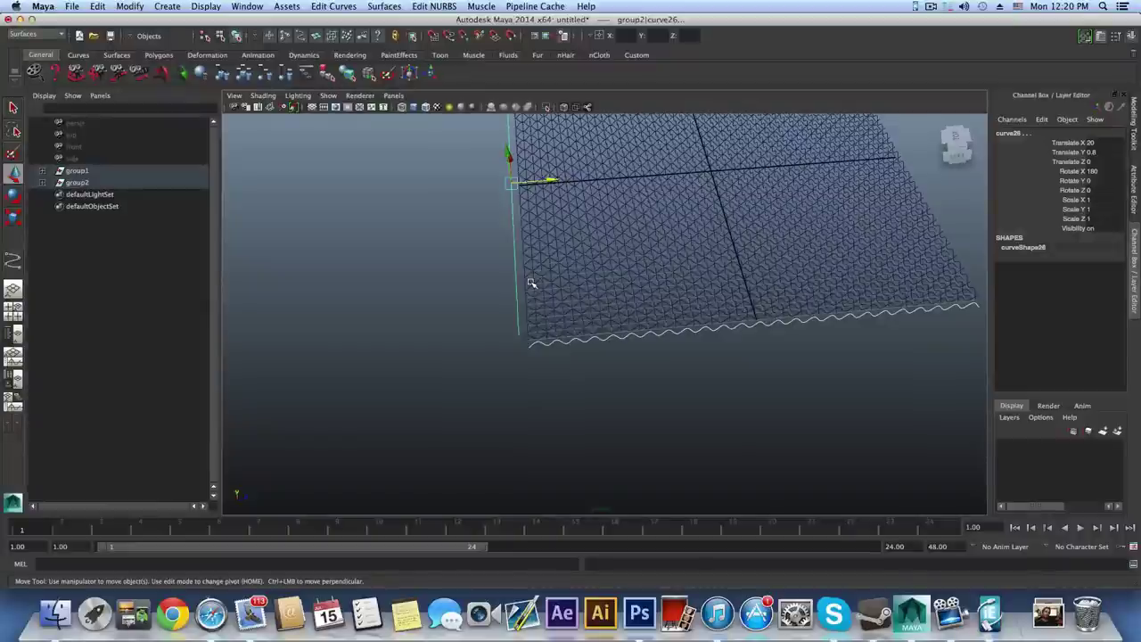
{"action": "left_click", "coordinate": [531, 283]}
{"action": "left_click_drag", "start_coordinate": [531, 286], "coordinate": [473, 324], "text": "alt"}
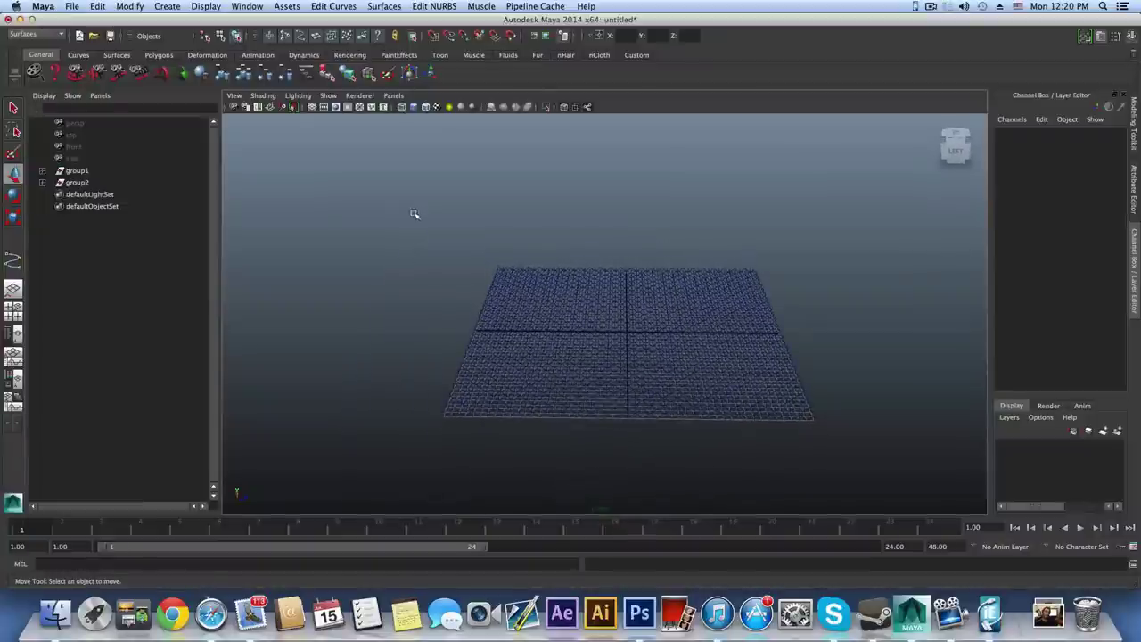
- Select both curve groups and ungroup them into individual curves
{"action": "left_click_drag", "start_coordinate": [402, 254], "coordinate": [412, 459]}
{"action": "left_click", "coordinate": [70, 183]}
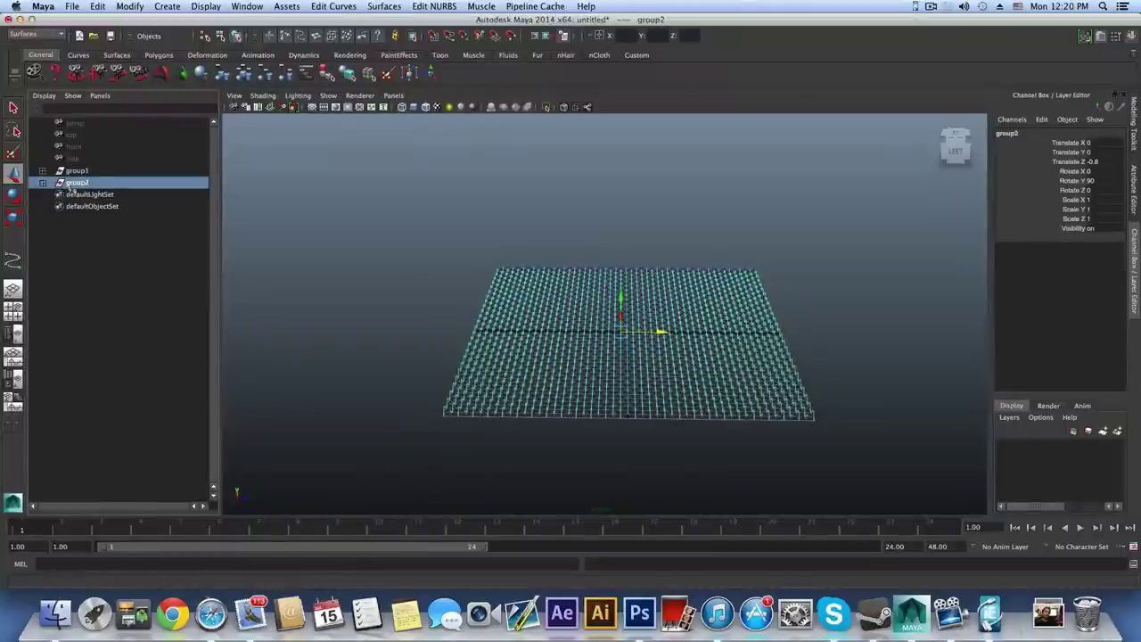
{"action": "left_click", "coordinate": [77, 171], "text": "shift"}
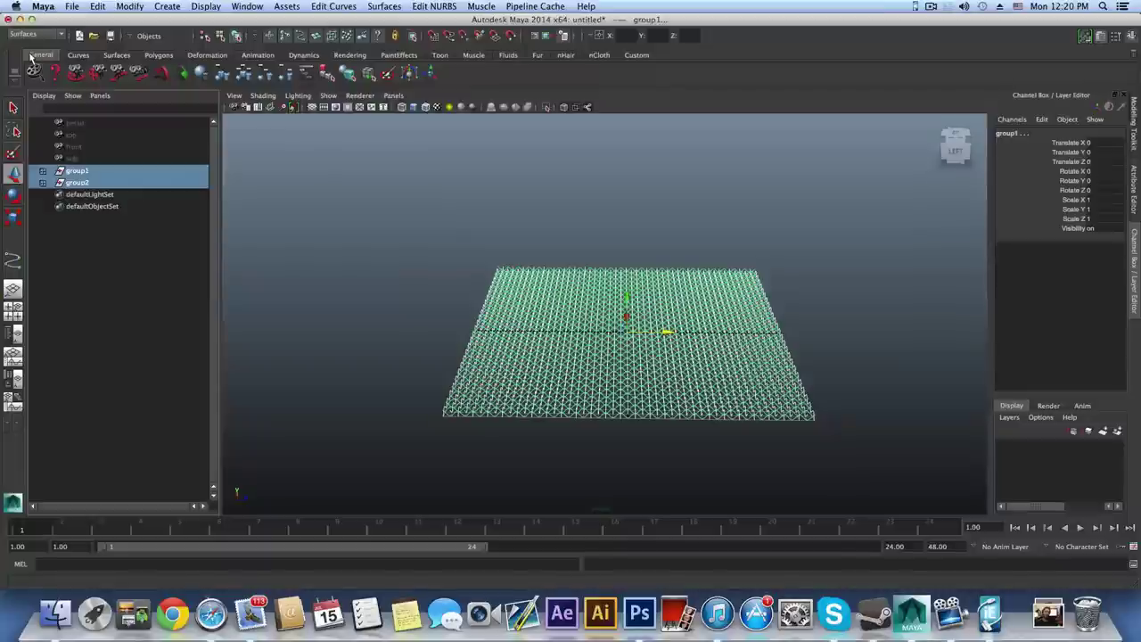
{"action": "left_click", "coordinate": [246, 75]}
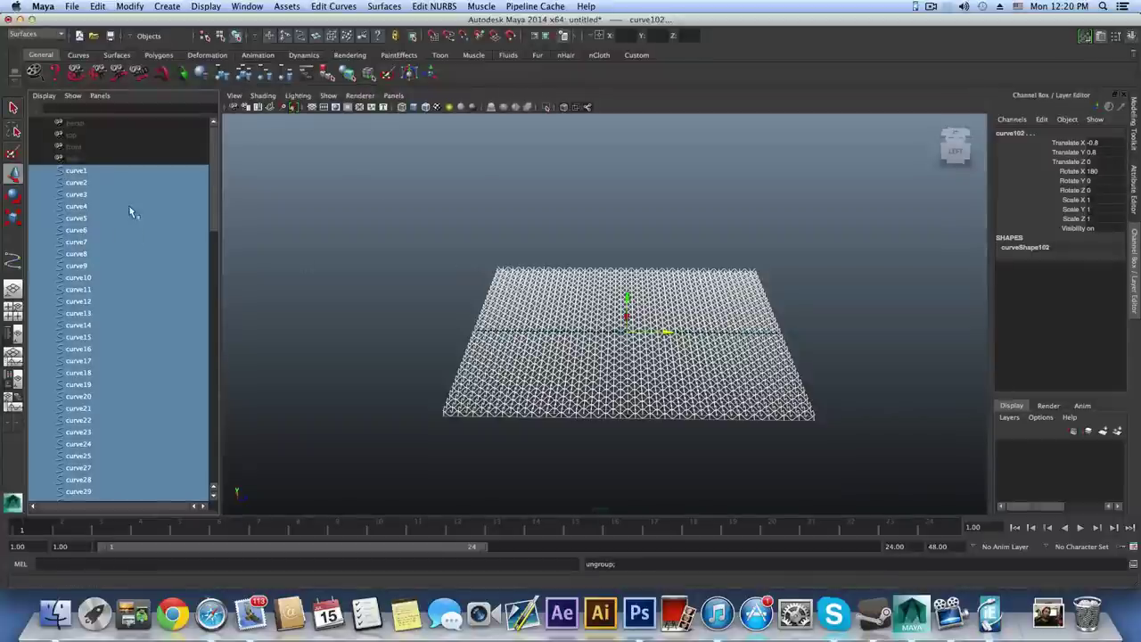
- Group all the ungrouped curves into one group and center its pivot
{"action": "scroll", "coordinate": [122, 208], "scroll_direction": "down", "scroll_amount": 10}
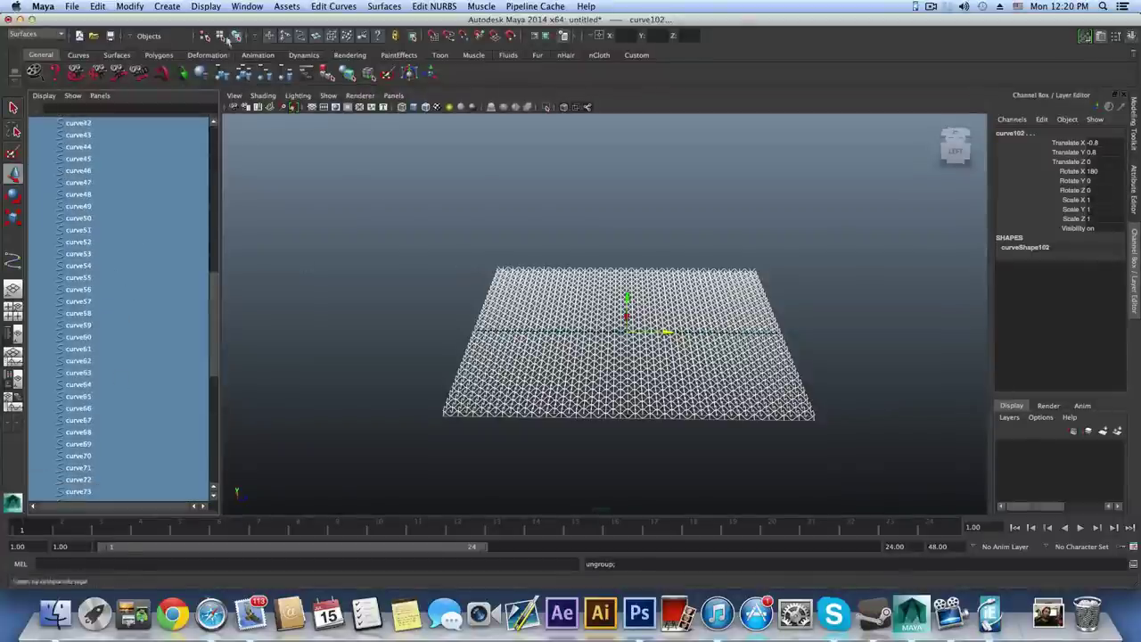
{"action": "left_click", "coordinate": [222, 74]}
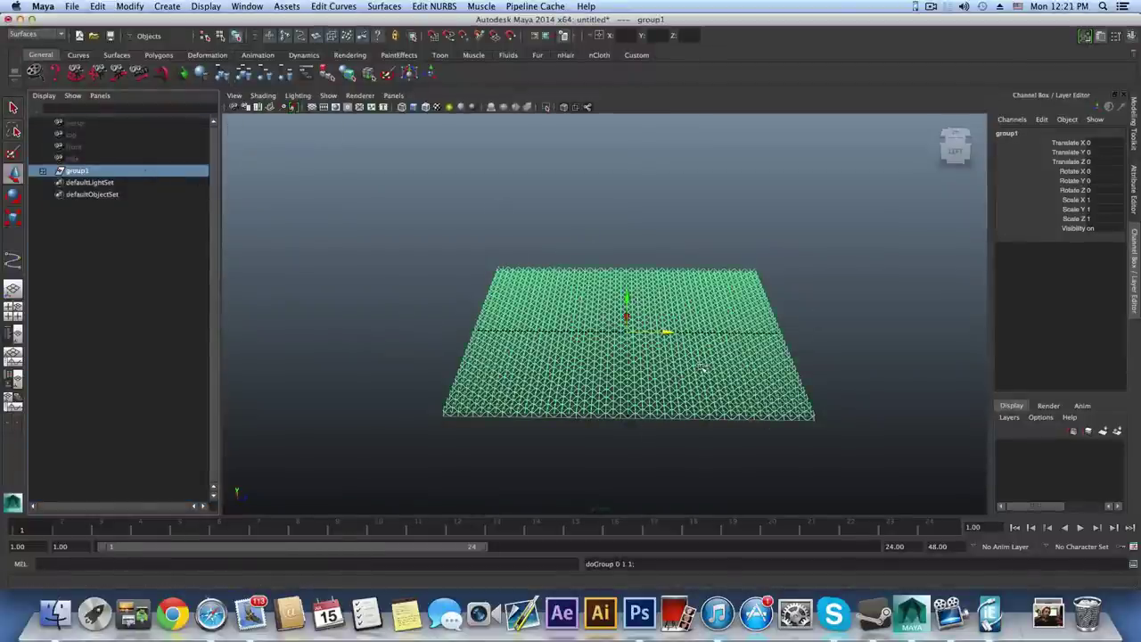
{"action": "left_click", "coordinate": [129, 6]}
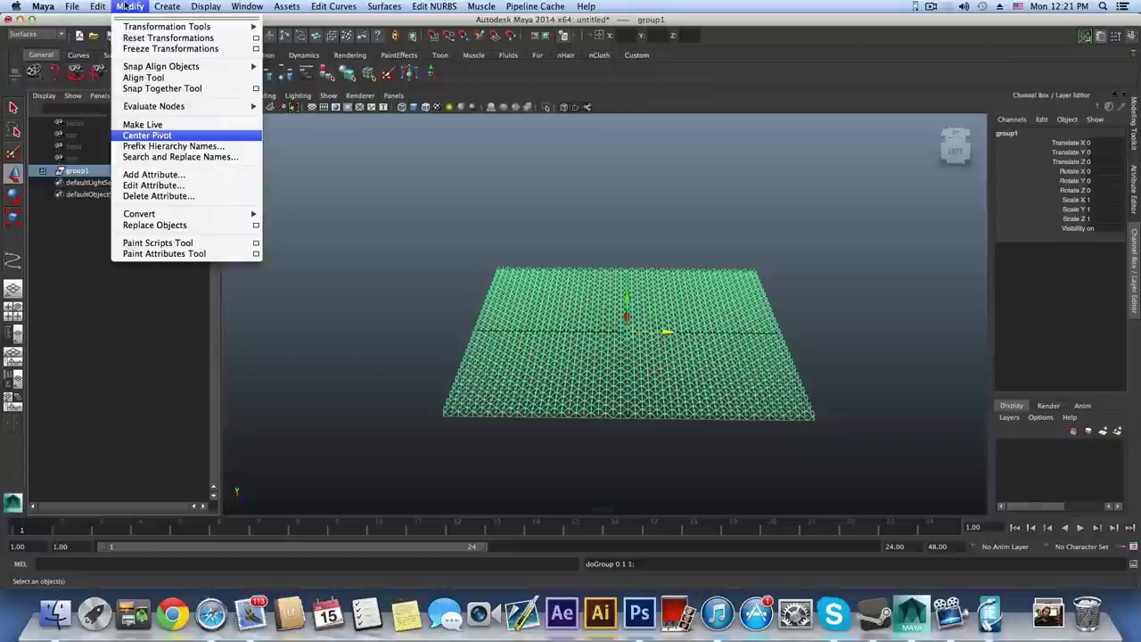
{"action": "left_click", "coordinate": [171, 138]}
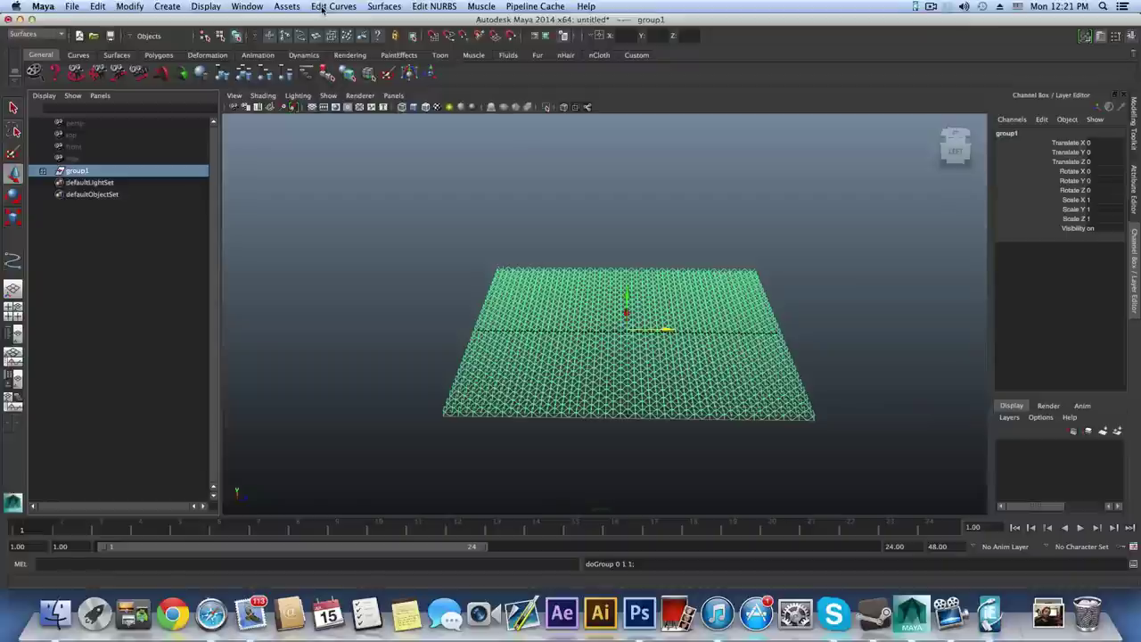
- Attach the curves of the new group with Attach Curves and inspect the attached weave up close
{"action": "left_click", "coordinate": [36, 34]}
{"action": "left_click", "coordinate": [44, 60]}
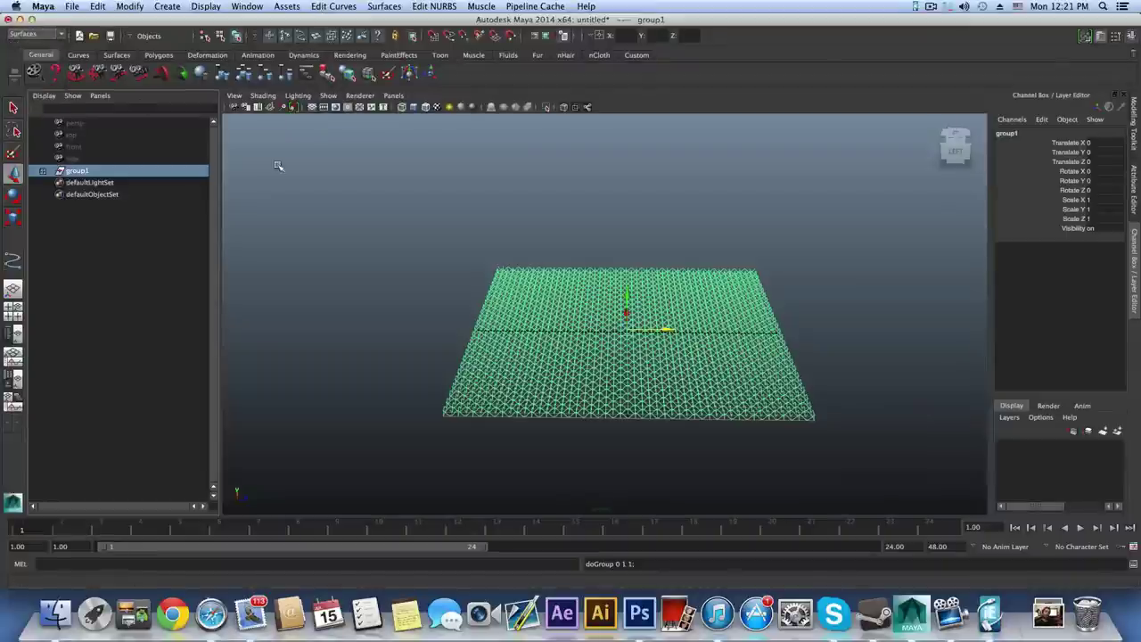
{"action": "left_click", "coordinate": [382, 7]}
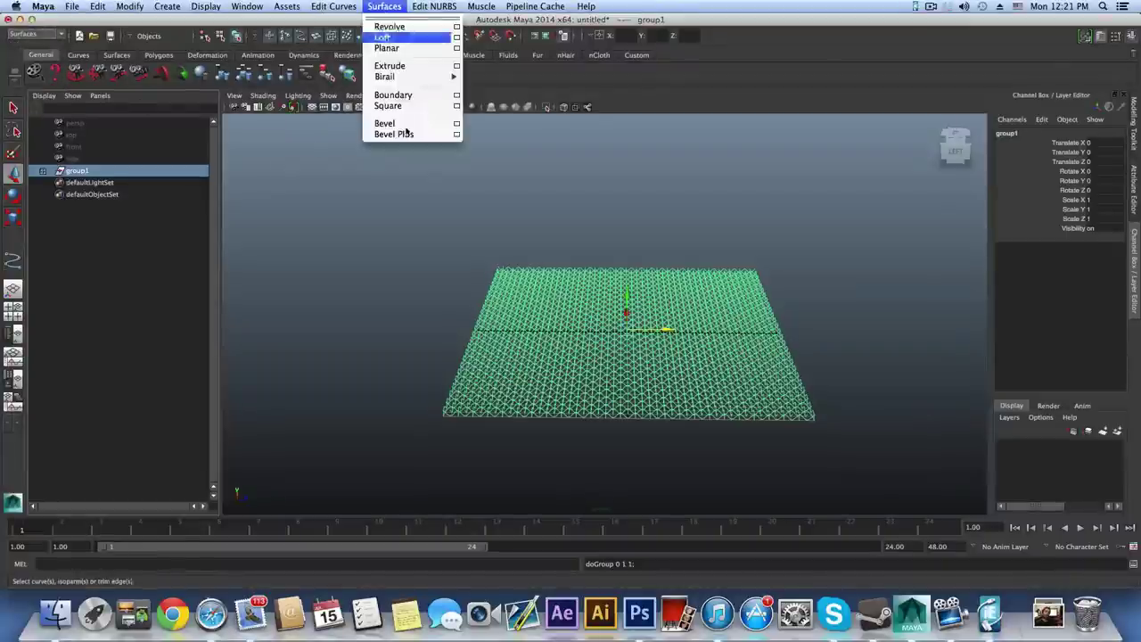
{"action": "mouse_move", "coordinate": [333, 6]}
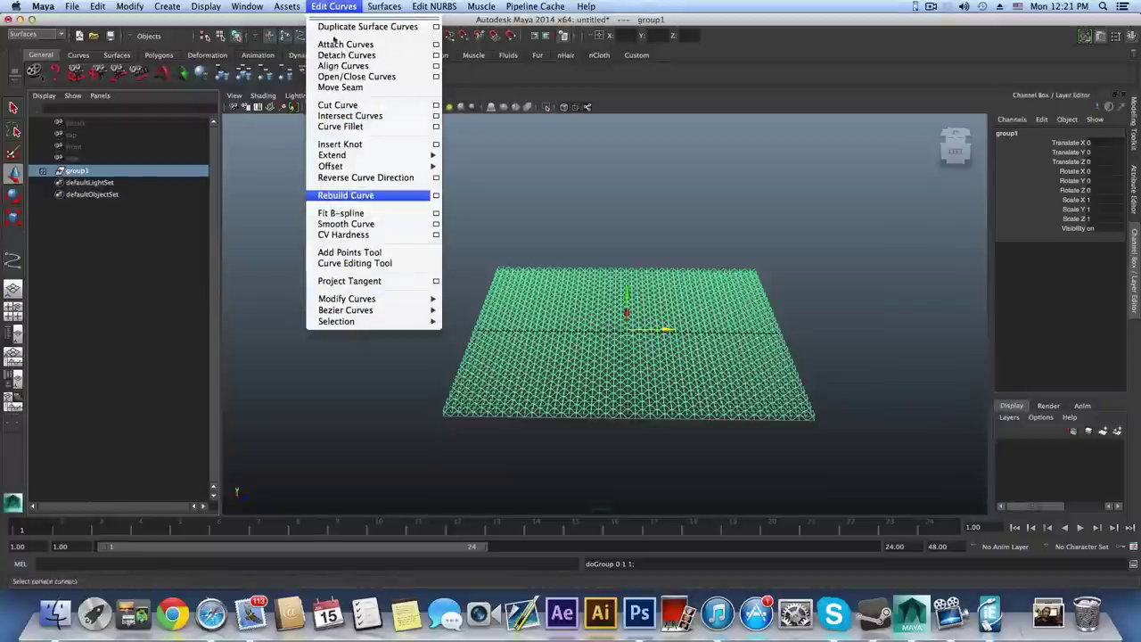
{"action": "left_click", "coordinate": [528, 335]}
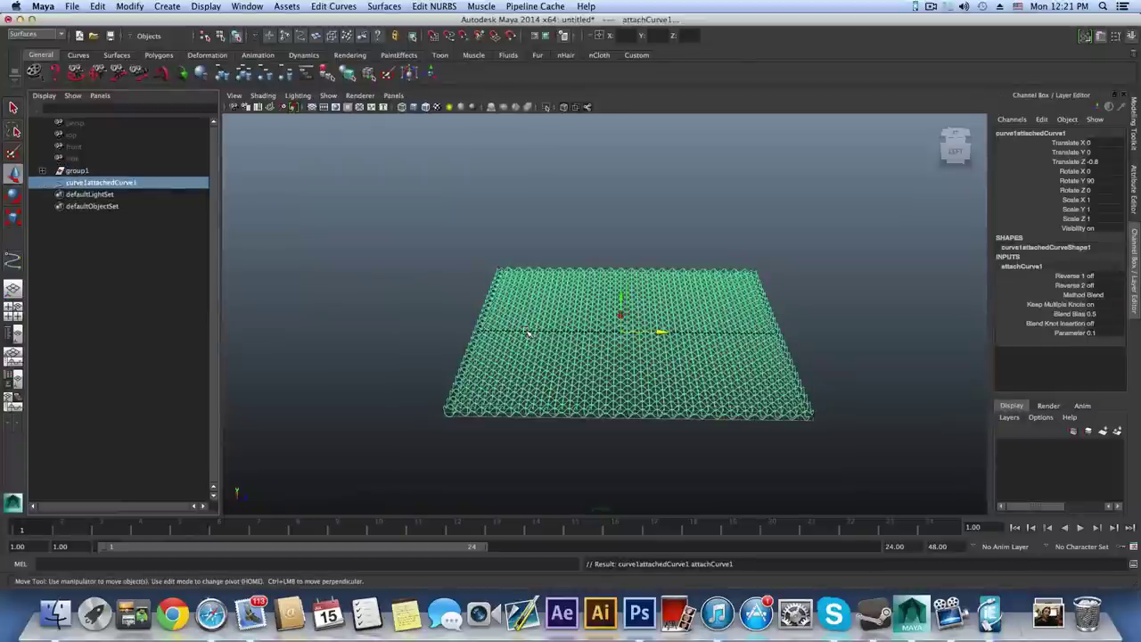
{"action": "left_click_drag", "start_coordinate": [639, 463], "coordinate": [781, 448], "text": "alt"}
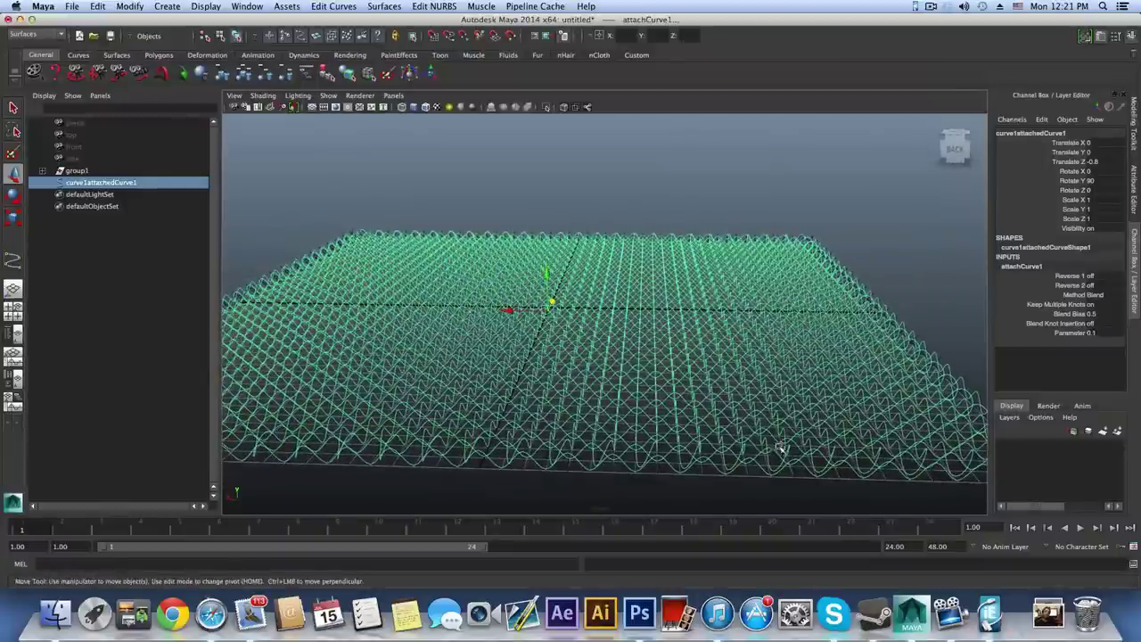
{"action": "left_click_drag", "start_coordinate": [675, 466], "coordinate": [409, 423], "text": "alt"}
{"action": "middle_click_drag", "start_coordinate": [493, 446], "coordinate": [448, 450], "text": "alt"}
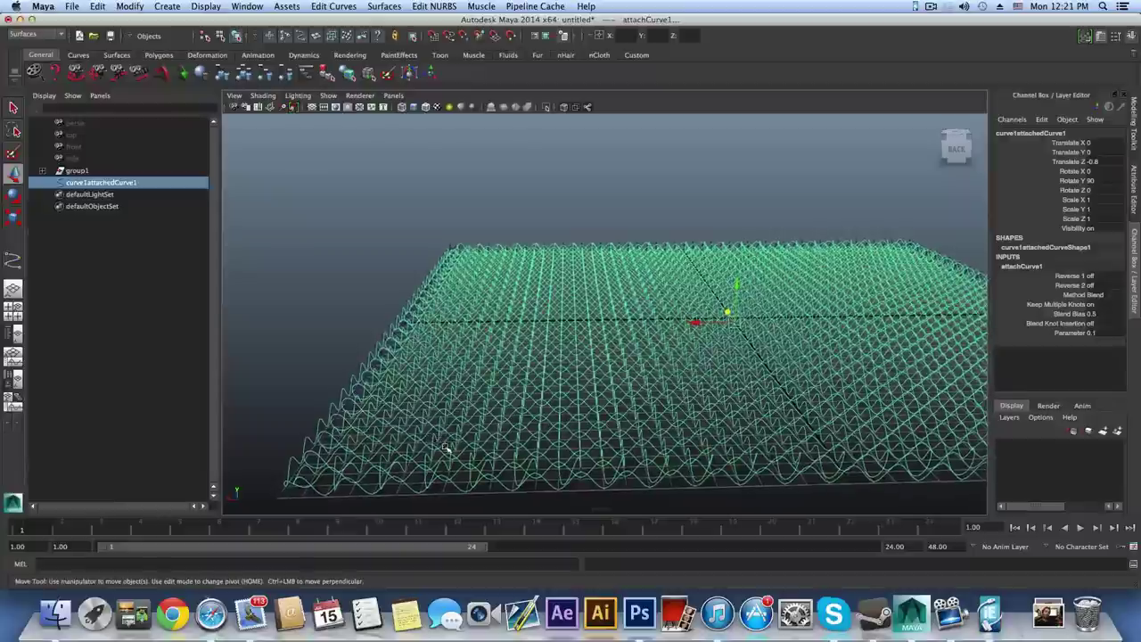
- Delete the original curve group, keeping the attached curve, and select the attached curve
{"action": "left_click", "coordinate": [73, 170]}
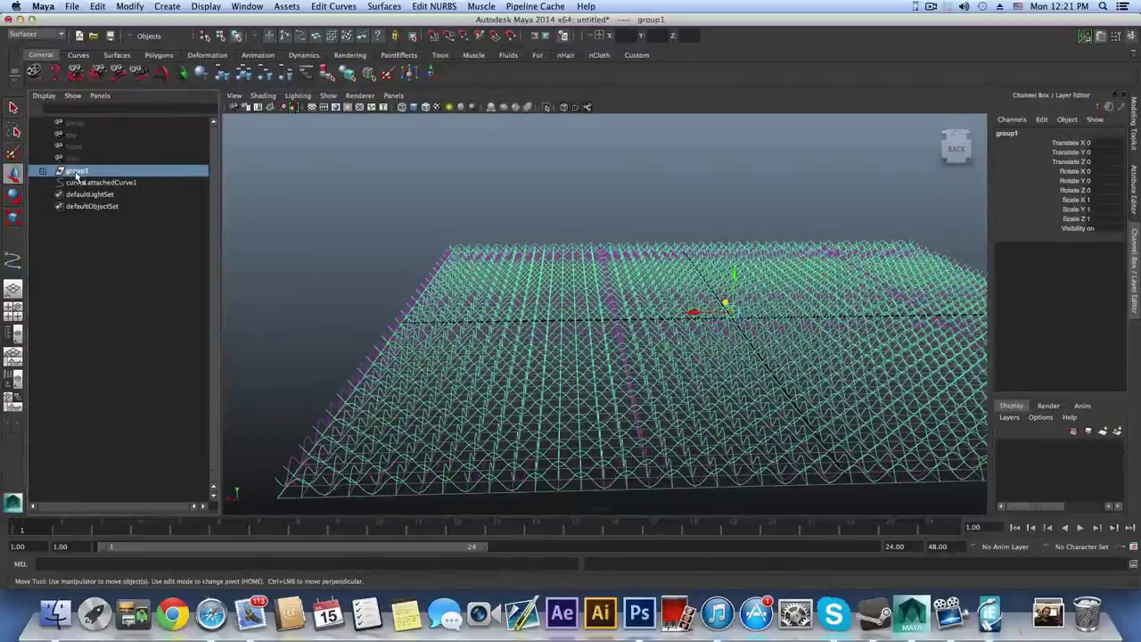
{"action": "key", "text": "Delete"}
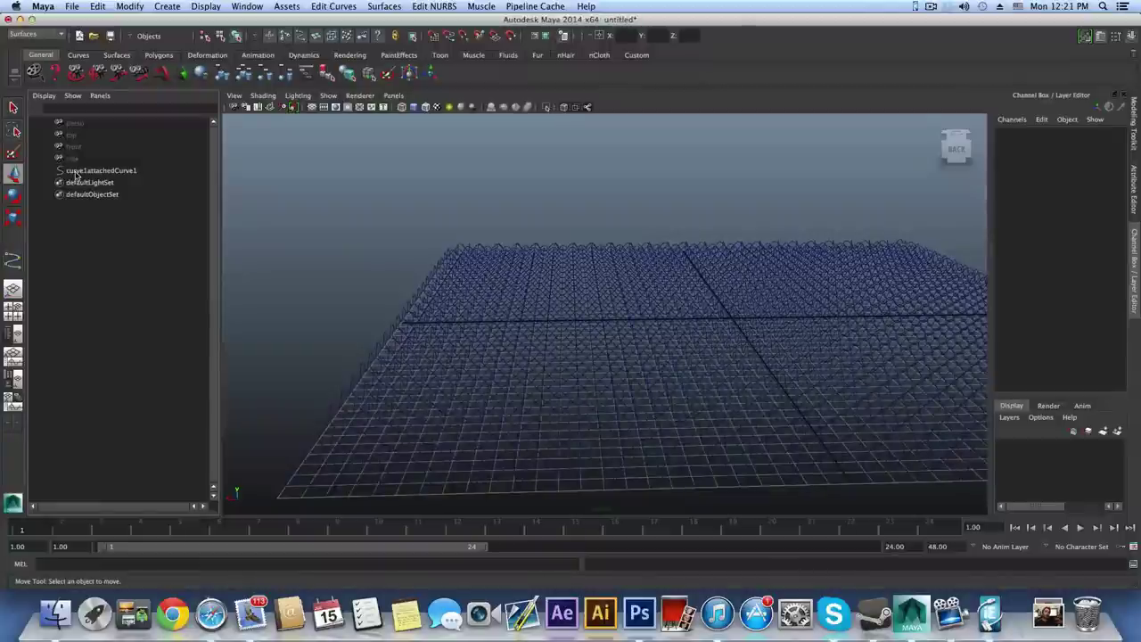
{"action": "left_click", "coordinate": [77, 172]}
{"action": "middle_click_drag", "start_coordinate": [768, 357], "coordinate": [657, 364], "text": "alt"}
{"action": "scroll", "coordinate": [683, 346], "scroll_direction": "down", "scroll_amount": 3}
{"action": "scroll", "coordinate": [649, 363], "scroll_direction": "down", "scroll_amount": 1}
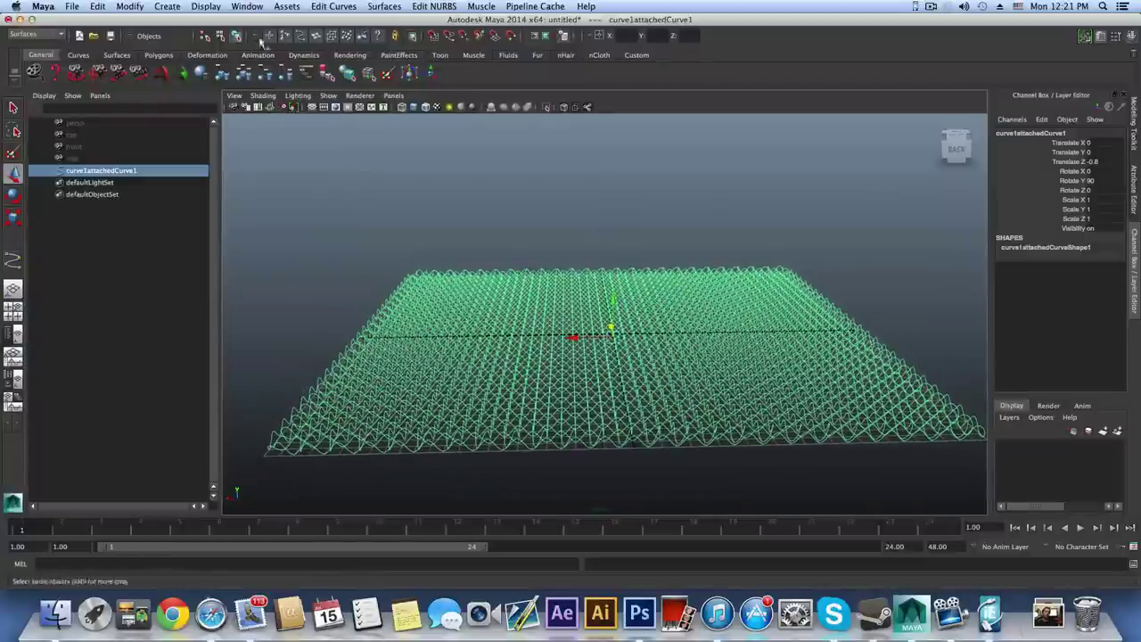
- Create a polygon plane at the grid's centre and toggle Interactive Creation for polygon primitives
{"action": "left_click", "coordinate": [159, 55]}
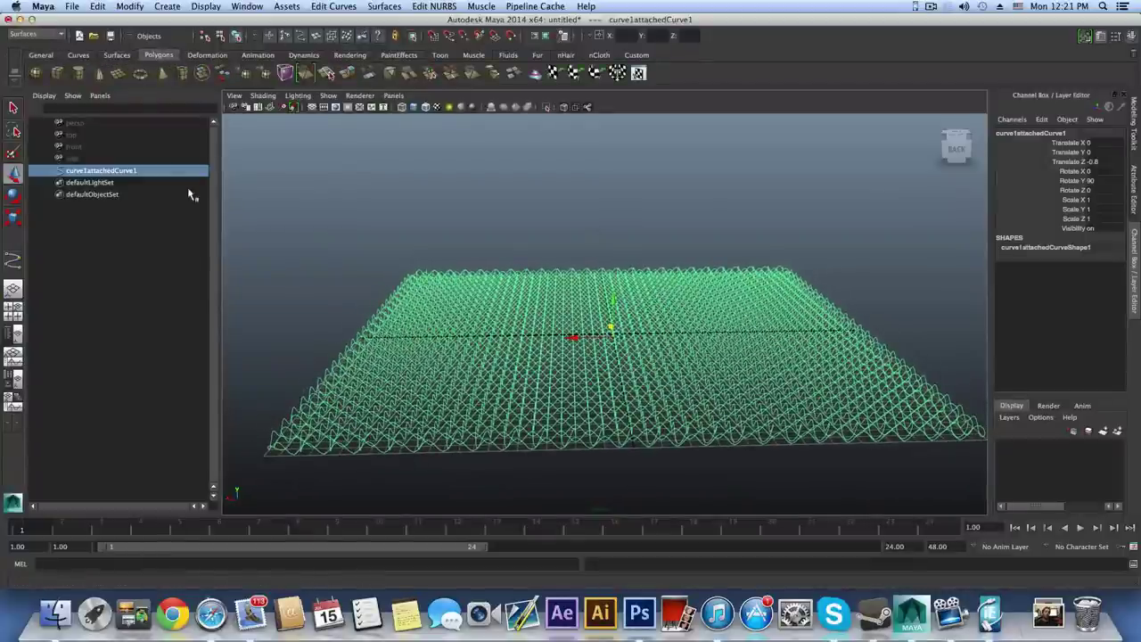
{"action": "left_click", "coordinate": [119, 76]}
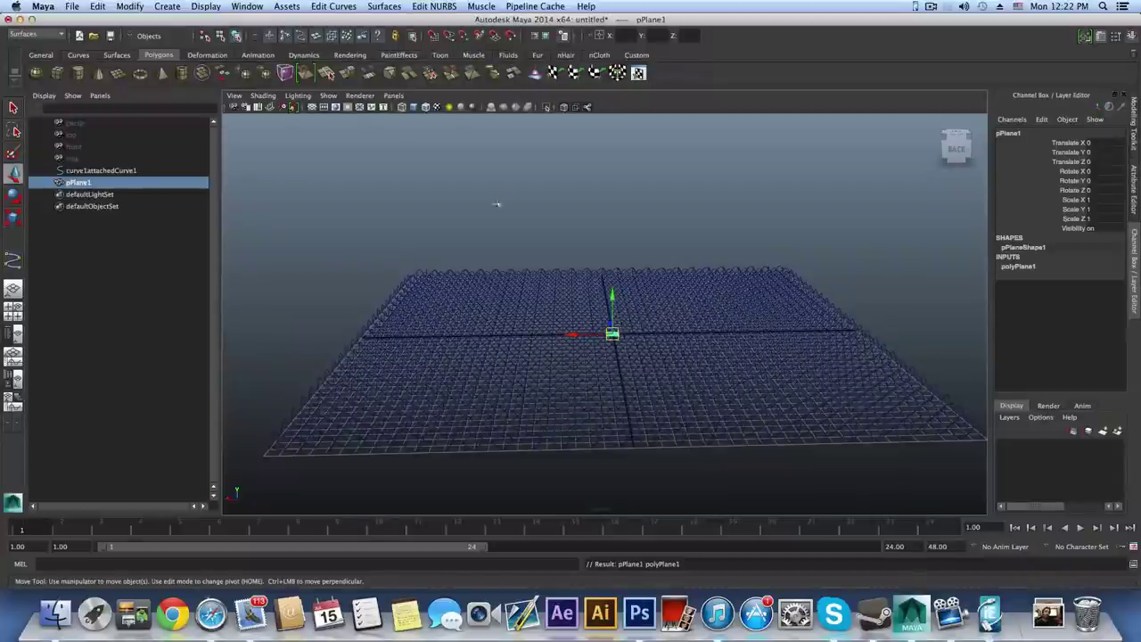
{"action": "left_click", "coordinate": [166, 6]}
{"action": "mouse_move", "coordinate": [166, 27]}
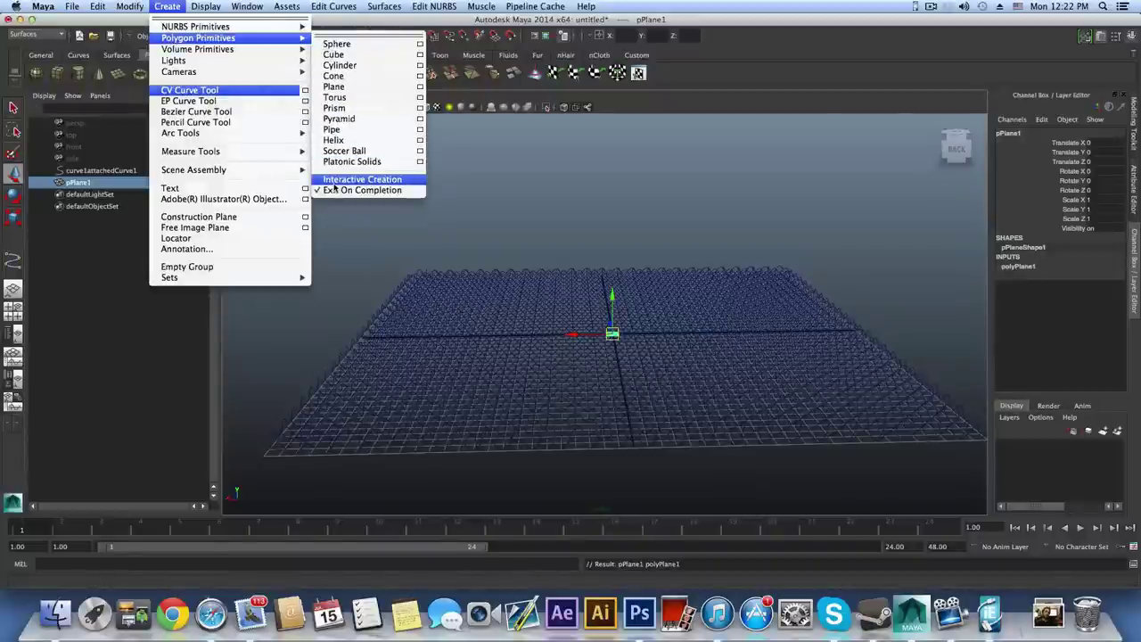
{"action": "left_click", "coordinate": [335, 181]}
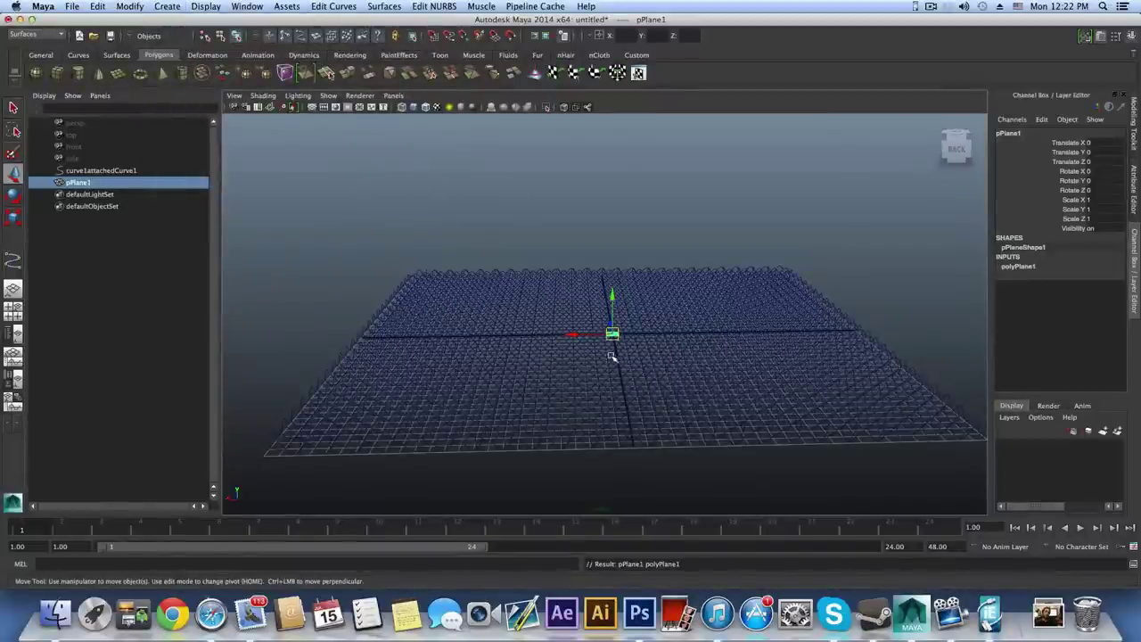
{"action": "scroll", "coordinate": [756, 382], "scroll_direction": "up", "scroll_amount": 3}
{"action": "left_click_drag", "start_coordinate": [755, 381], "coordinate": [611, 373], "text": "alt"}
{"action": "left_click_drag", "start_coordinate": [698, 425], "coordinate": [538, 396], "text": "alt"}
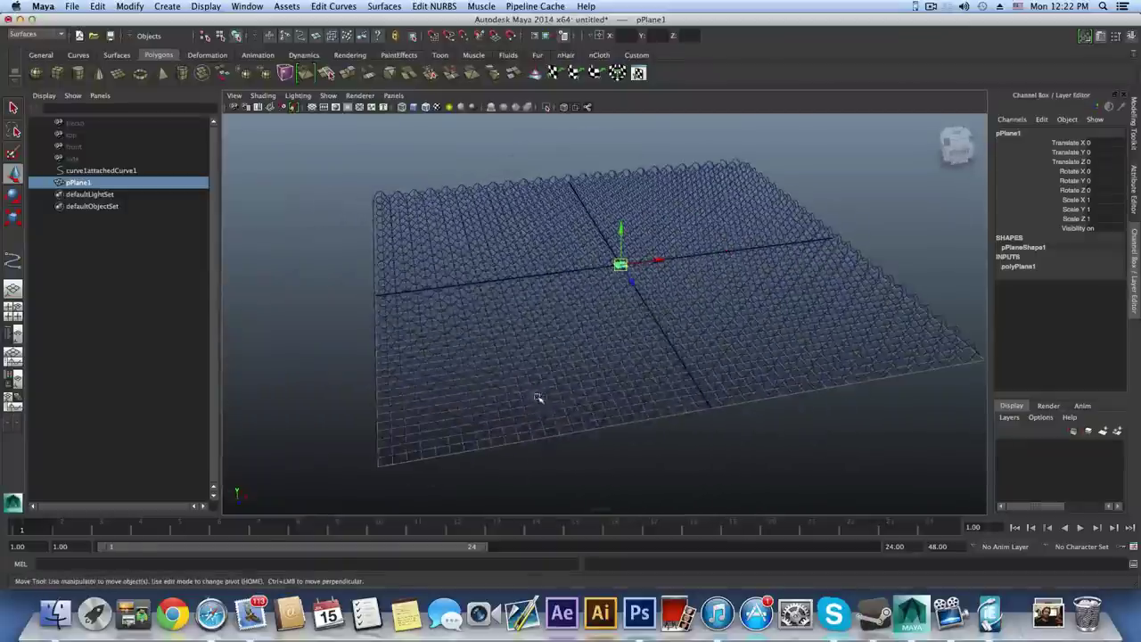
- Examine the small polygon plane at the grid's centre against the extent of the woven curve mesh
{"action": "left_click_drag", "start_coordinate": [690, 411], "coordinate": [606, 381], "text": "alt"}
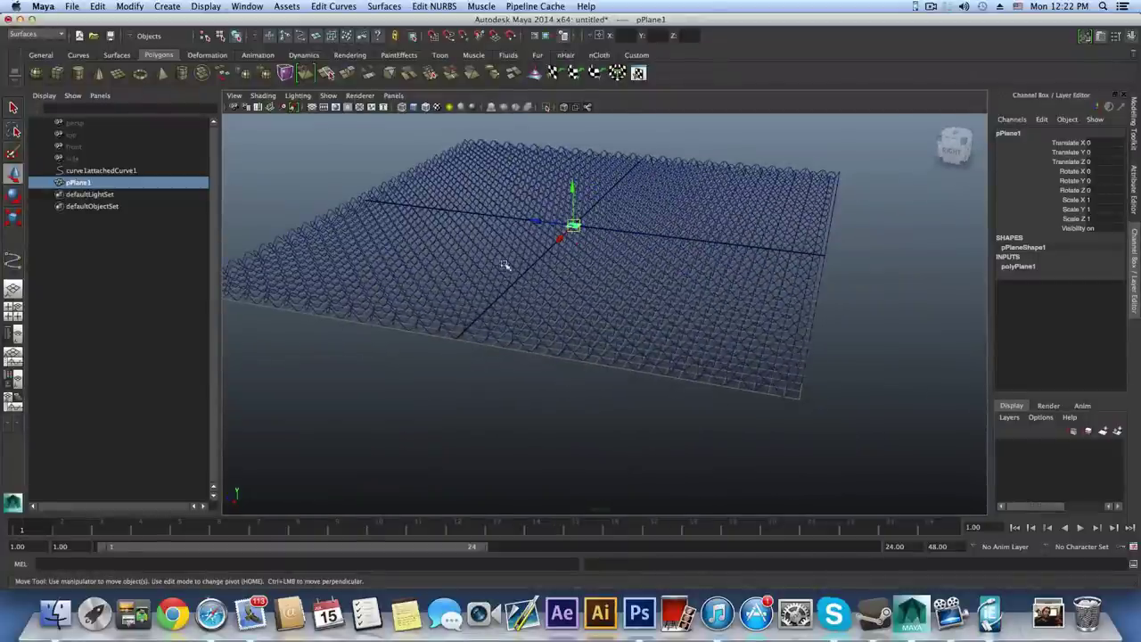
{"action": "left_click_drag", "start_coordinate": [553, 308], "coordinate": [645, 336], "text": "alt"}
{"action": "scroll", "coordinate": [642, 331], "scroll_direction": "up", "scroll_amount": 3}
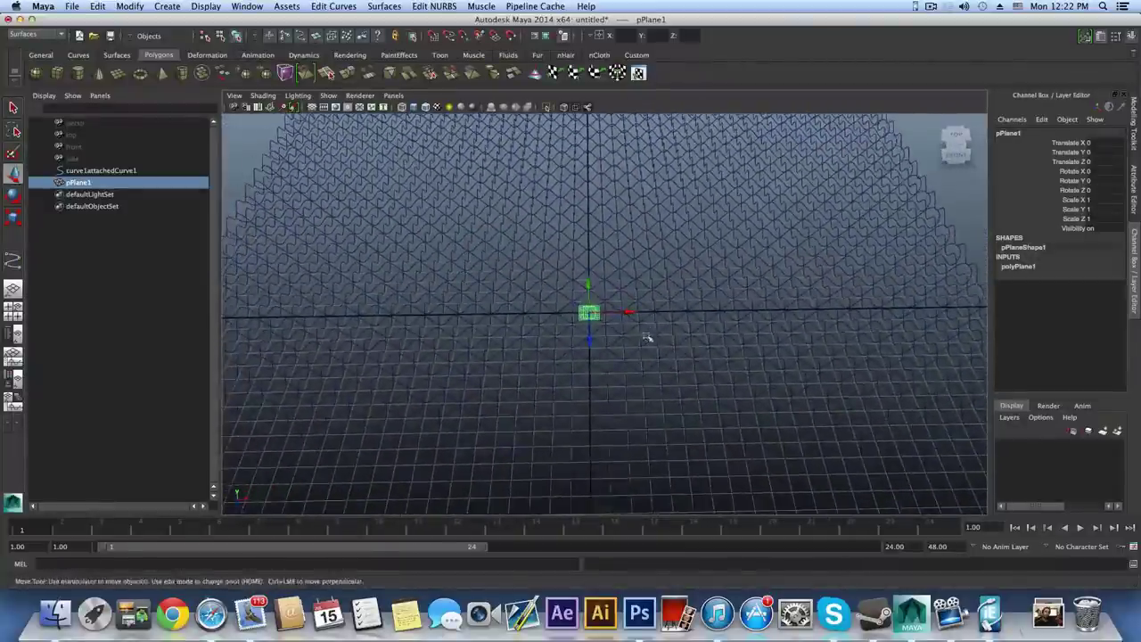
{"action": "scroll", "coordinate": [677, 334], "scroll_direction": "down", "scroll_amount": 6}
{"action": "scroll", "coordinate": [634, 321], "scroll_direction": "up", "scroll_amount": 6}
{"action": "middle_click_drag", "start_coordinate": [614, 353], "coordinate": [615, 289], "text": "alt"}
{"action": "right_click_drag", "start_coordinate": [616, 289], "coordinate": [652, 372], "text": "alt"}
{"action": "middle_click_drag", "start_coordinate": [651, 371], "coordinate": [665, 336], "text": "alt"}
{"action": "mouse_move", "coordinate": [664, 336]}
{"action": "right_mouse_down", "text": "alt"}
{"action": "mouse_move", "coordinate": [647, 334]}
{"action": "mouse_move", "coordinate": [657, 333]}
{"action": "right_mouse_up", "text": "alt"}
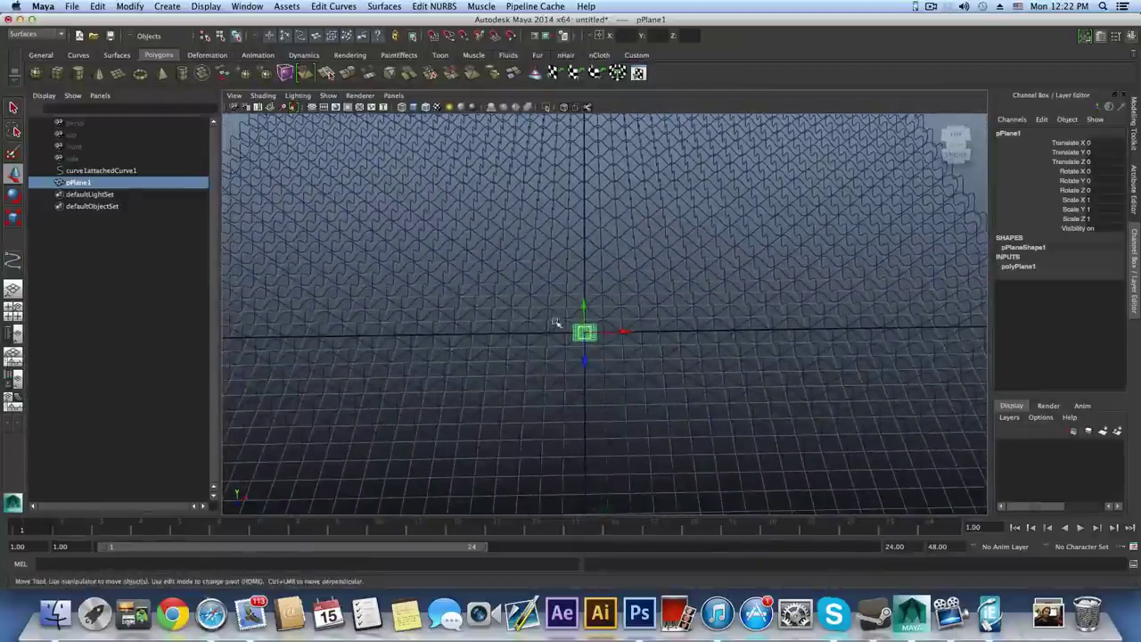
{"action": "right_click_drag", "start_coordinate": [555, 323], "coordinate": [611, 337], "text": "alt"}
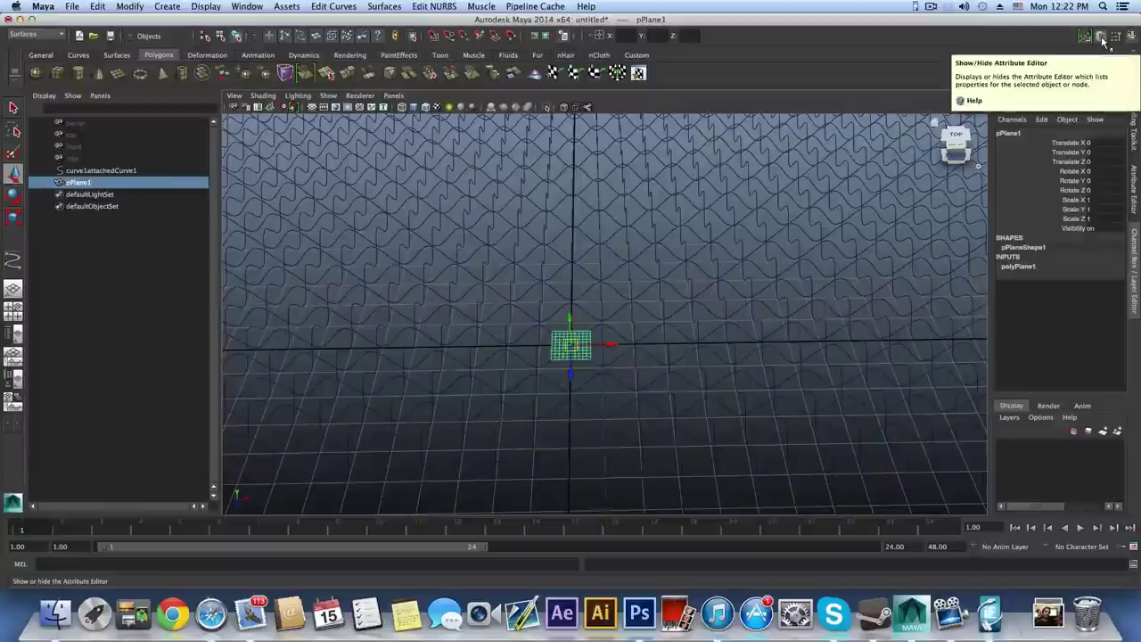
- Set the polygon plane's X, Y and Z scale to 40
{"action": "left_click", "coordinate": [1102, 38]}
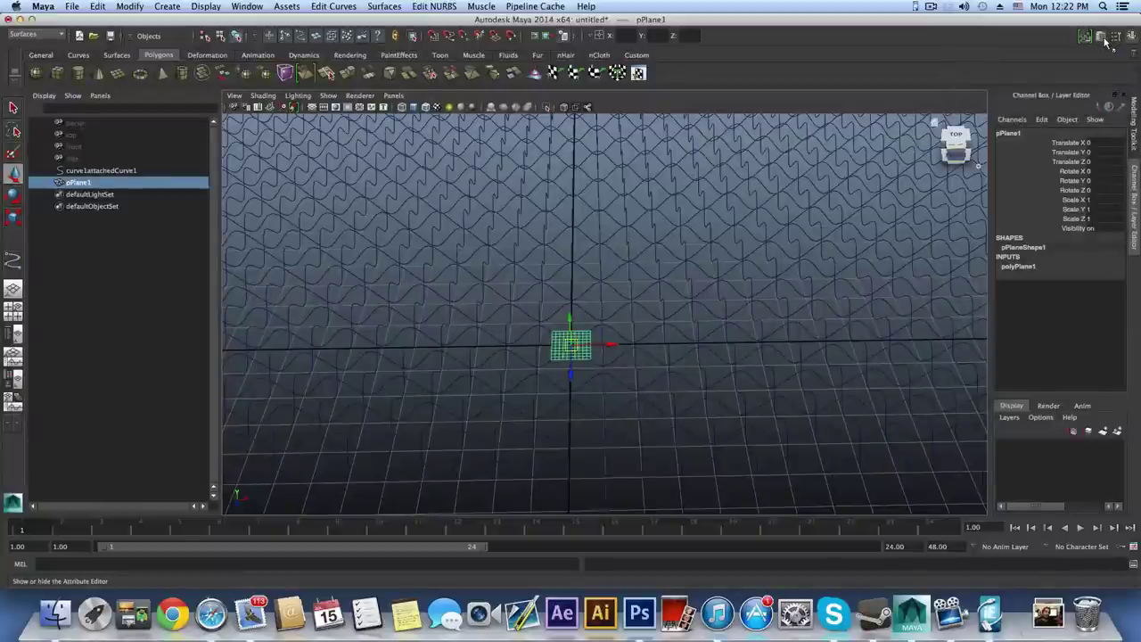
{"action": "left_click", "coordinate": [1132, 37]}
{"action": "left_click", "coordinate": [1132, 37]}
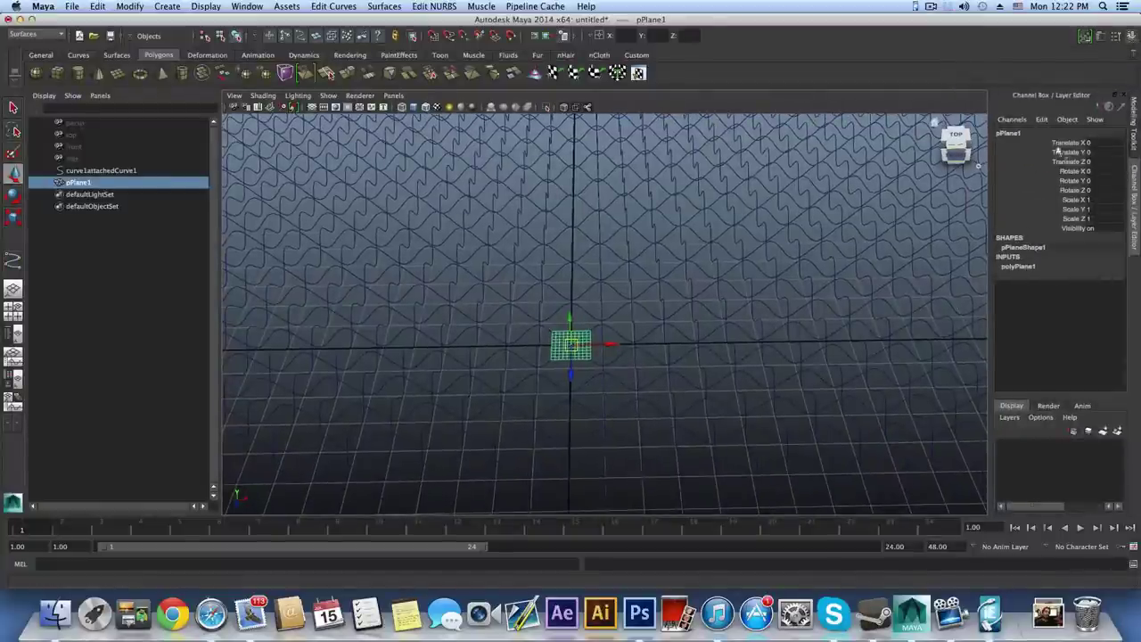
{"action": "left_click", "coordinate": [1096, 200]}
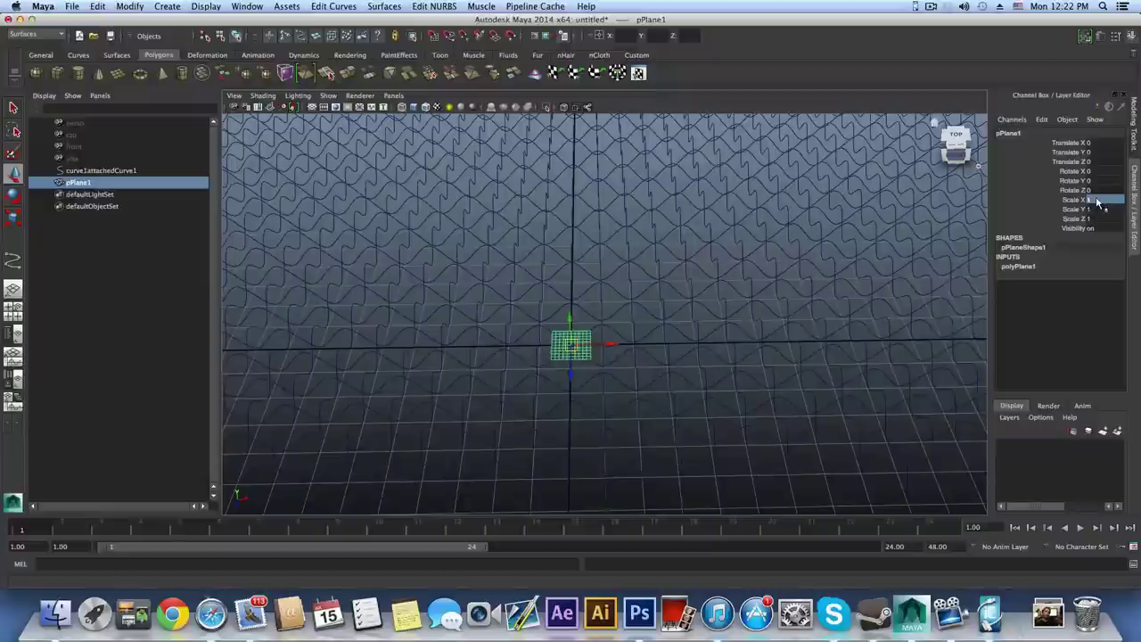
{"action": "left_click_drag", "start_coordinate": [1096, 202], "coordinate": [1097, 219]}
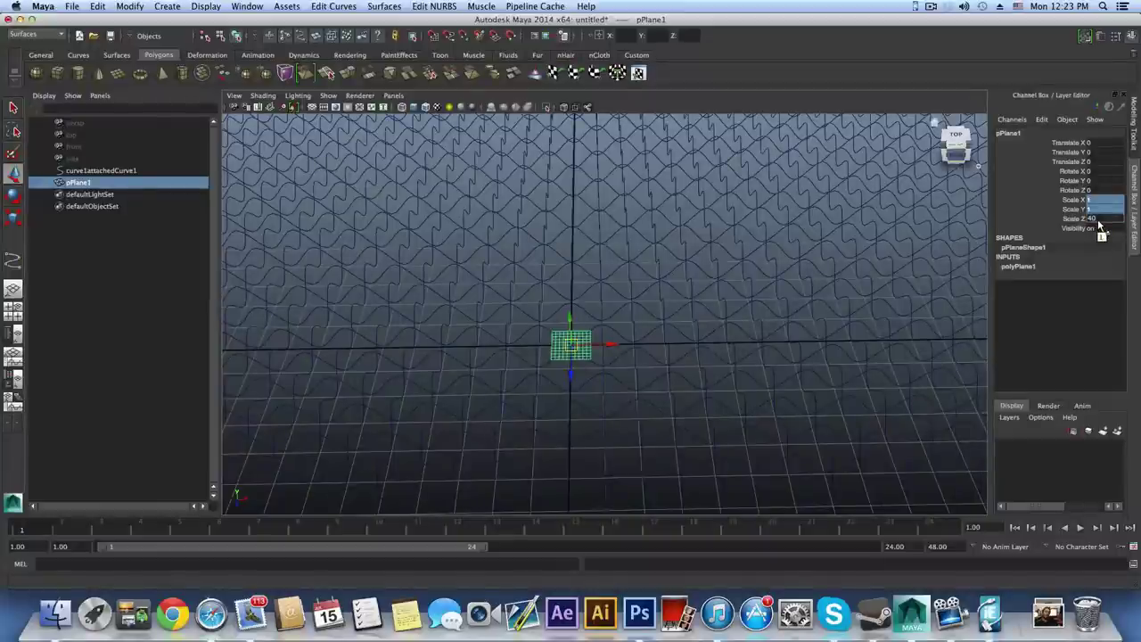
{"action": "type", "text": "40"}
{"action": "key", "text": "Return"}
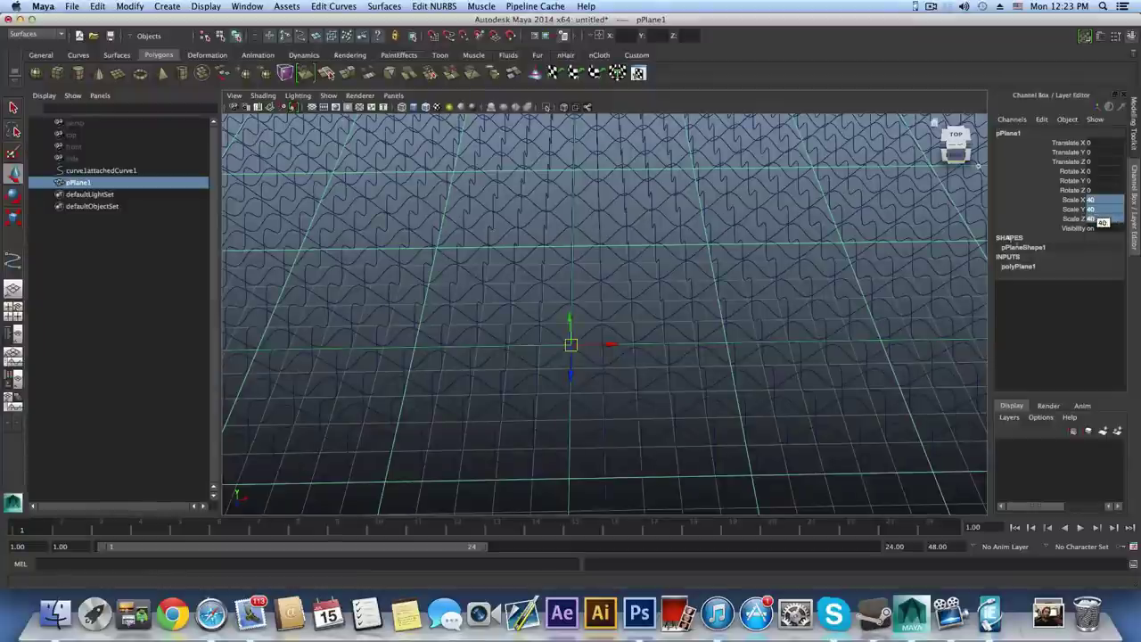
- Turn on shaded display and set the plane's width and height subdivisions to 50
{"action": "scroll", "coordinate": [796, 301], "scroll_direction": "down", "scroll_amount": 4}
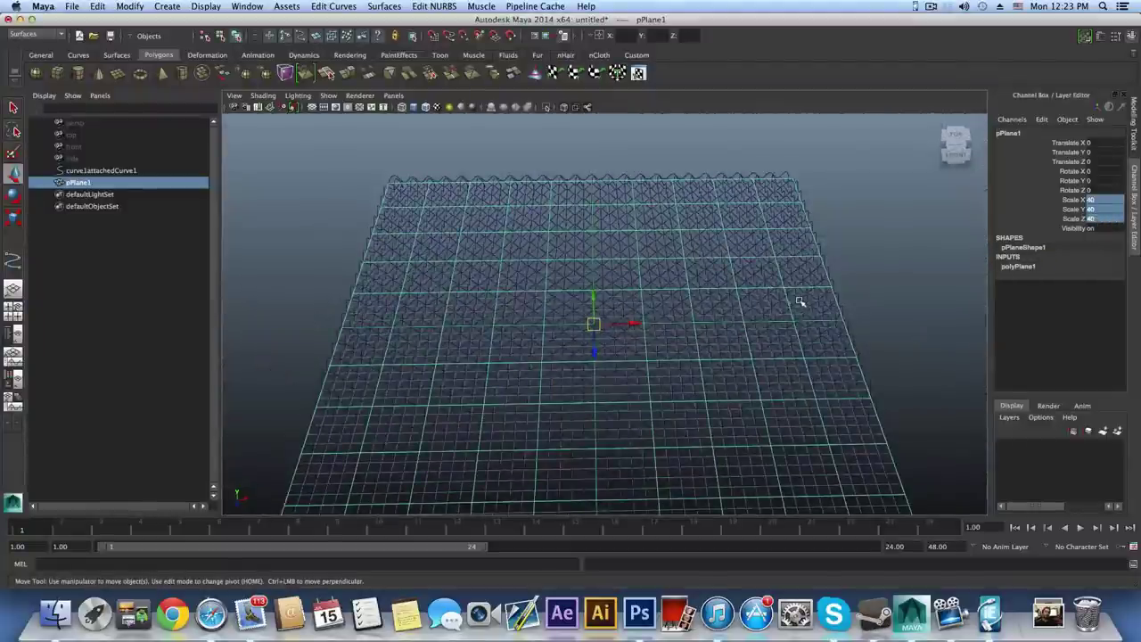
{"action": "mouse_move", "coordinate": [799, 302]}
{"action": "left_mouse_down", "text": "alt"}
{"action": "mouse_move", "coordinate": [797, 333]}
{"action": "mouse_move", "coordinate": [750, 293]}
{"action": "mouse_move", "coordinate": [654, 258]}
{"action": "mouse_move", "coordinate": [672, 300]}
{"action": "mouse_move", "coordinate": [683, 294]}
{"action": "left_mouse_up", "text": "alt"}
{"action": "key", "text": "5"}
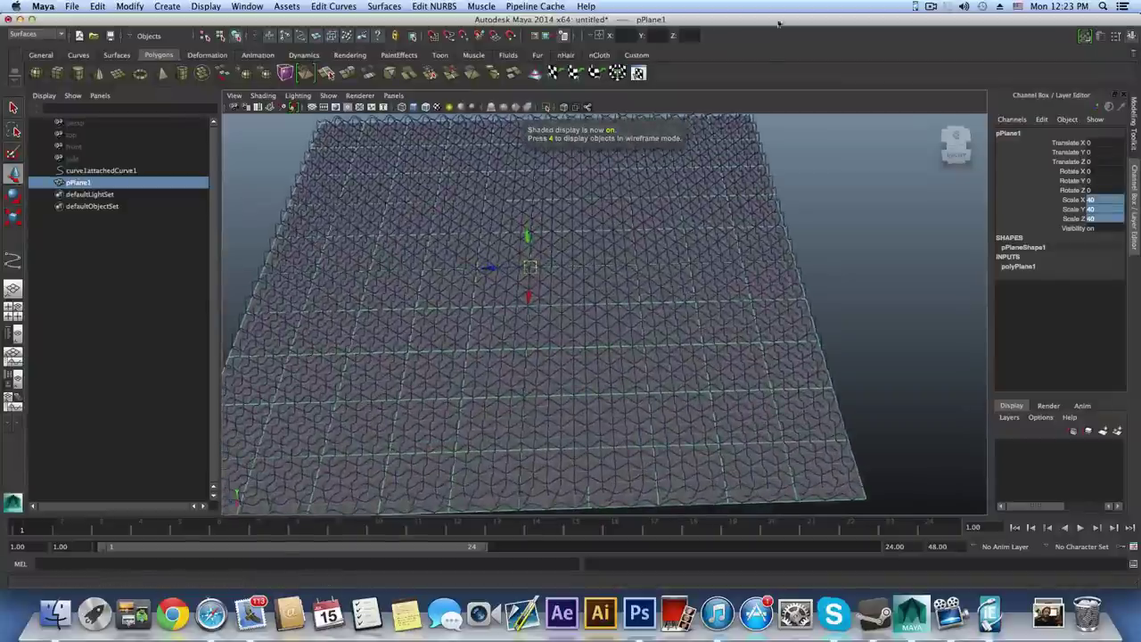
{"action": "left_click", "coordinate": [1100, 42]}
{"action": "left_click", "coordinate": [1100, 42]}
{"action": "left_click", "coordinate": [1101, 42]}
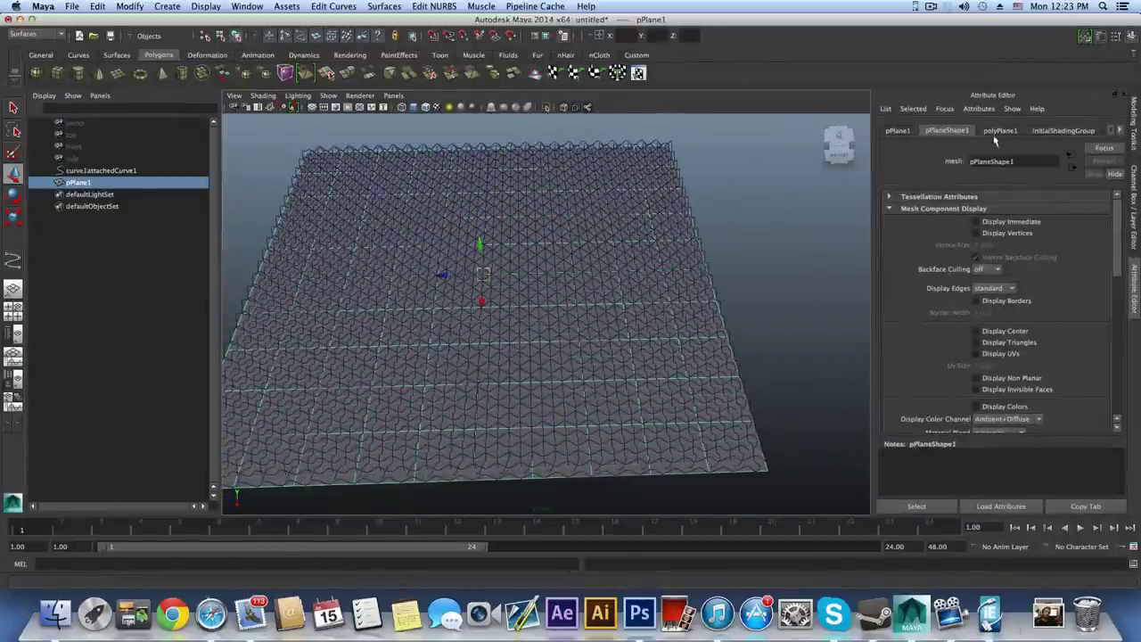
{"action": "left_click", "coordinate": [998, 131]}
{"action": "left_click", "coordinate": [996, 242]}
{"action": "type", "text": "50"}
{"action": "key", "text": "Tab"}
{"action": "type", "text": "50"}
{"action": "key", "text": "Return"}
- Examine the subdivided plane against the woven curve, both up close and from the side
{"action": "left_click_drag", "start_coordinate": [814, 316], "coordinate": [603, 349], "text": "alt"}
{"action": "right_click_drag", "start_coordinate": [603, 349], "coordinate": [784, 402], "text": "alt"}
{"action": "middle_click_drag", "start_coordinate": [785, 402], "coordinate": [693, 308], "text": "alt"}
{"action": "left_click_drag", "start_coordinate": [692, 308], "coordinate": [693, 357], "text": "alt"}
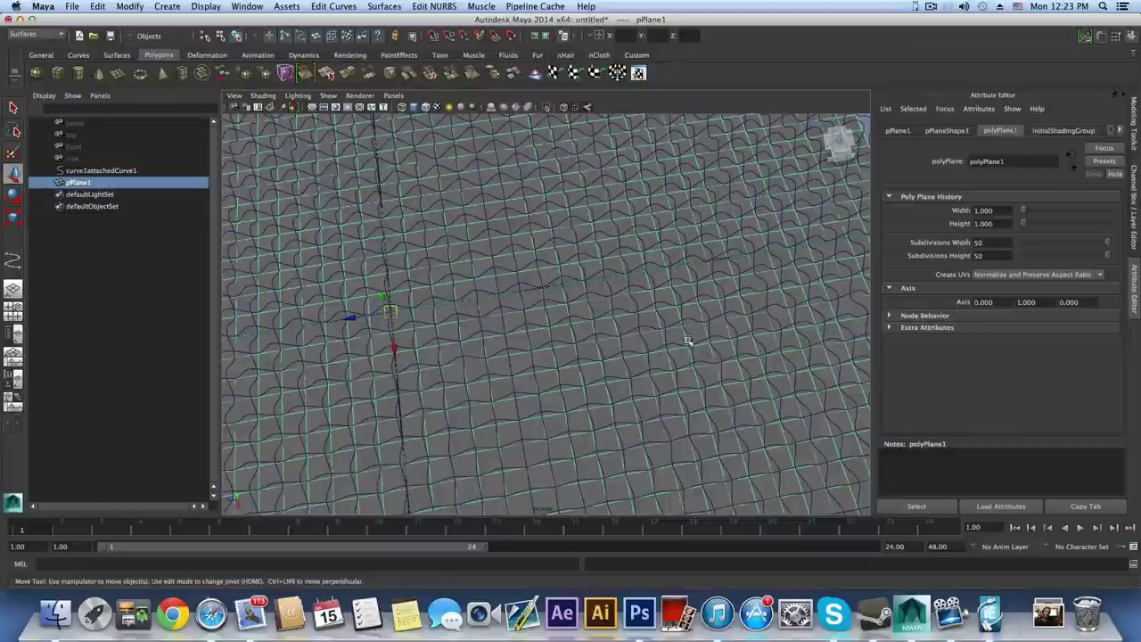
{"action": "scroll", "coordinate": [695, 357], "scroll_direction": "down", "scroll_amount": 5}
{"action": "left_click_drag", "start_coordinate": [698, 369], "coordinate": [678, 278], "text": "alt"}
{"action": "left_click_drag", "start_coordinate": [614, 299], "coordinate": [645, 326], "text": "alt"}
{"action": "middle_click_drag", "start_coordinate": [578, 330], "coordinate": [571, 368], "text": "alt"}
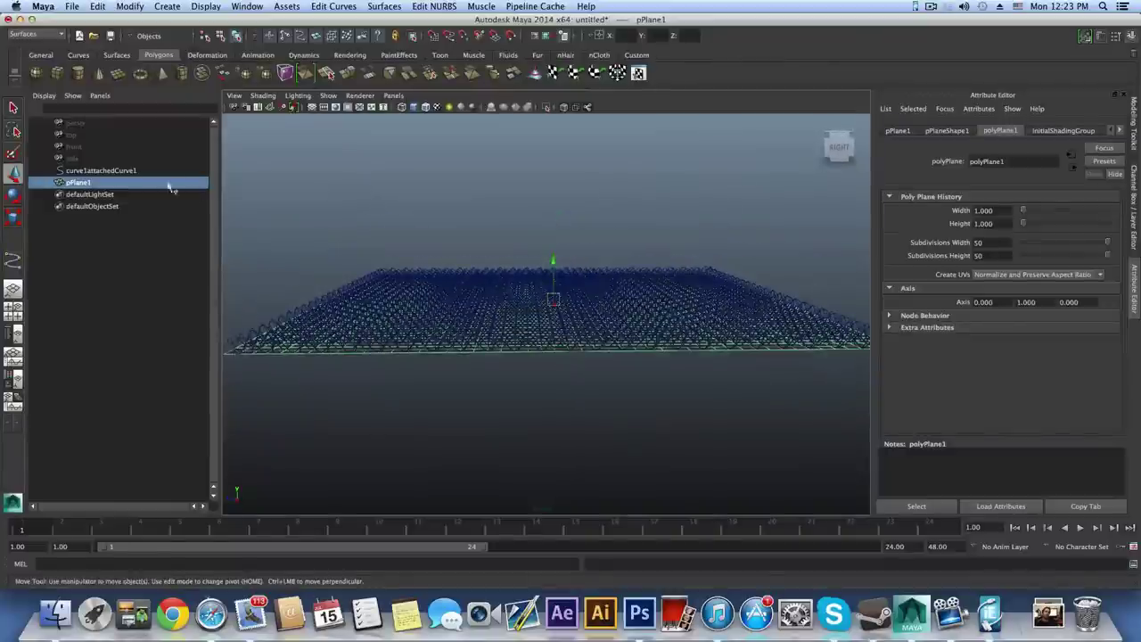
- Center the pivot of the attached curve
{"action": "left_click", "coordinate": [105, 171]}
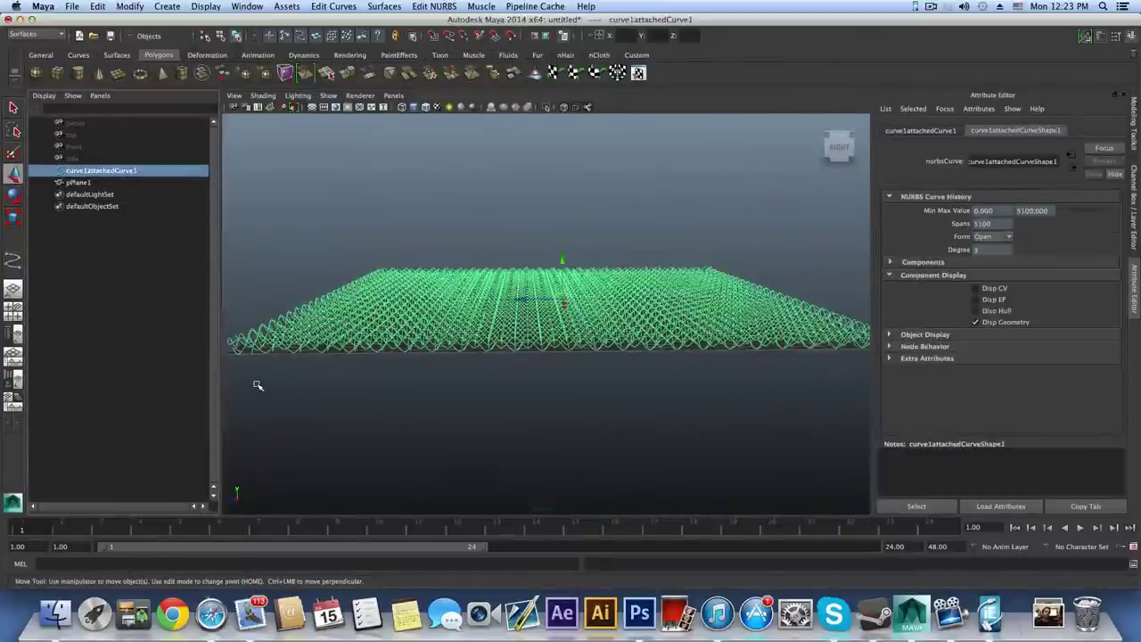
{"action": "left_click", "coordinate": [122, 9]}
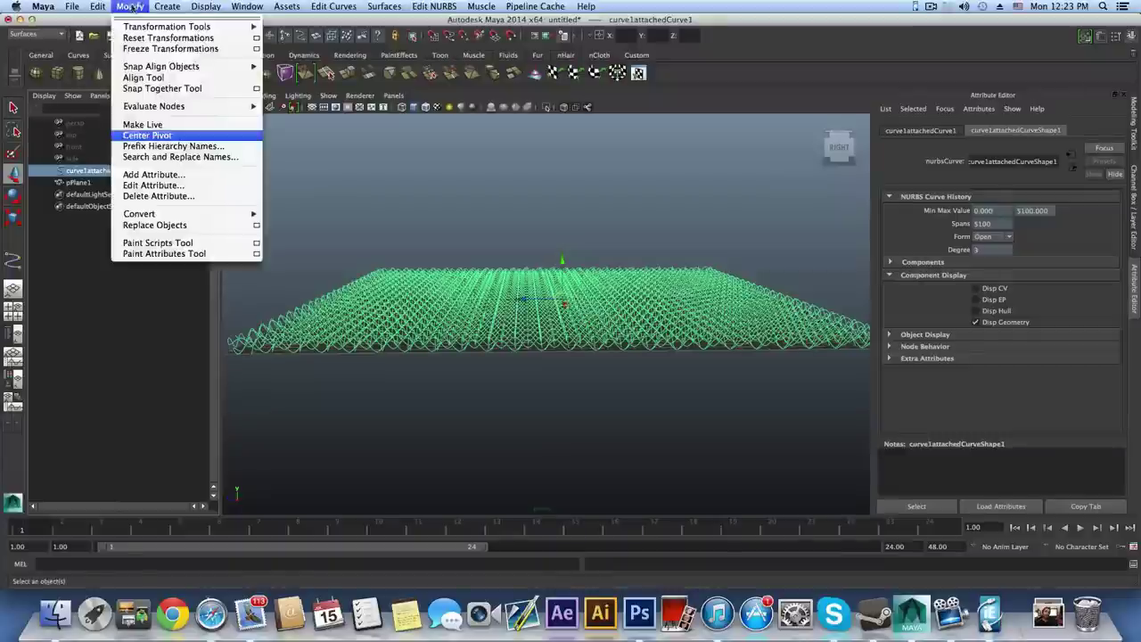
{"action": "left_click", "coordinate": [159, 134]}
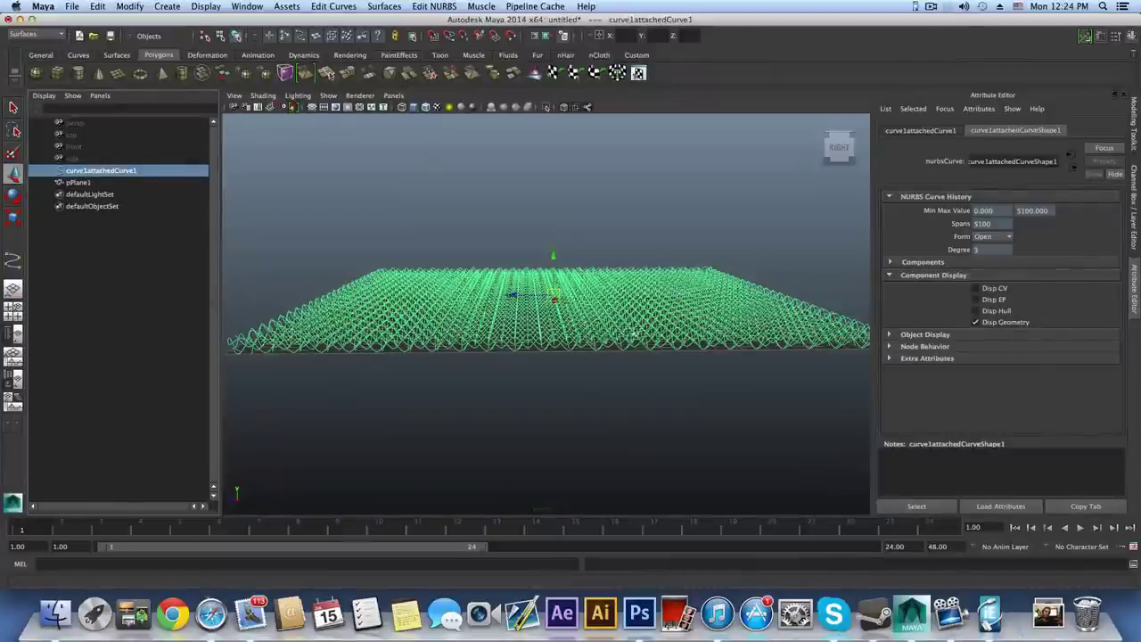
- Move the attached curve down in the side view until the weave is centred vertically on the grid line
{"action": "left_click_drag", "start_coordinate": [567, 240], "coordinate": [582, 275], "text": "alt"}
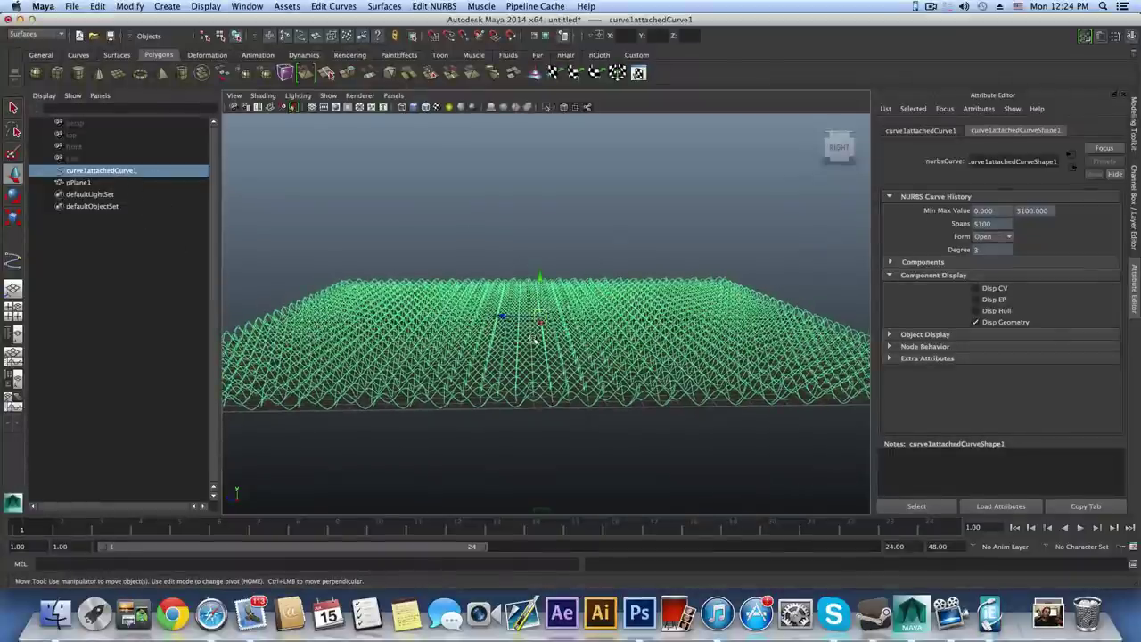
{"action": "left_click_drag", "start_coordinate": [535, 337], "coordinate": [534, 327], "text": "alt"}
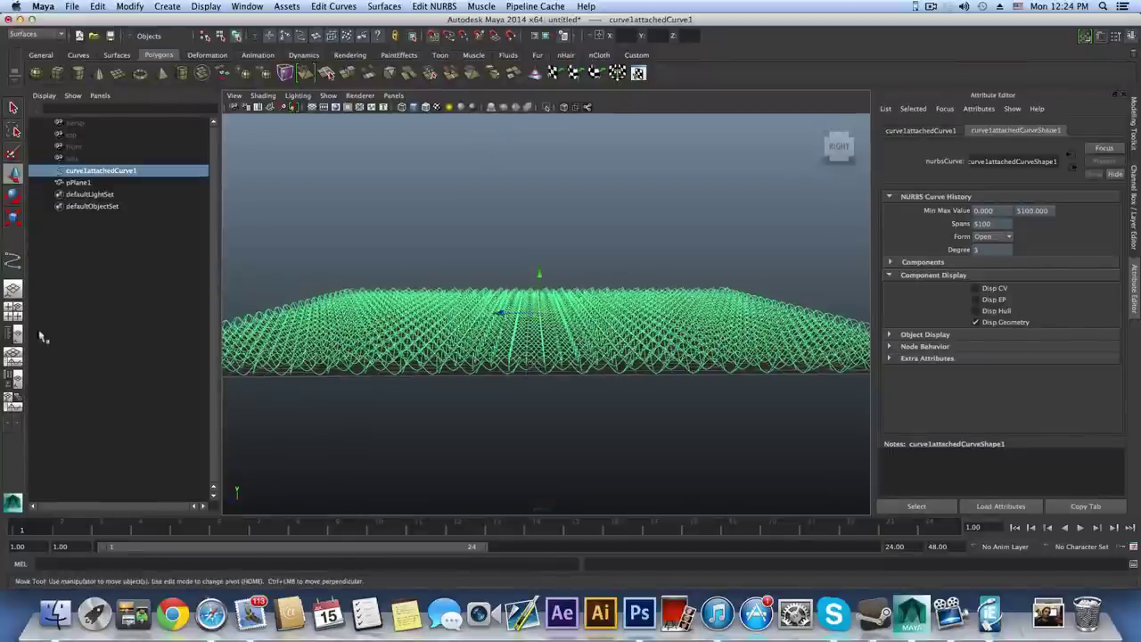
{"action": "left_click", "coordinate": [14, 311]}
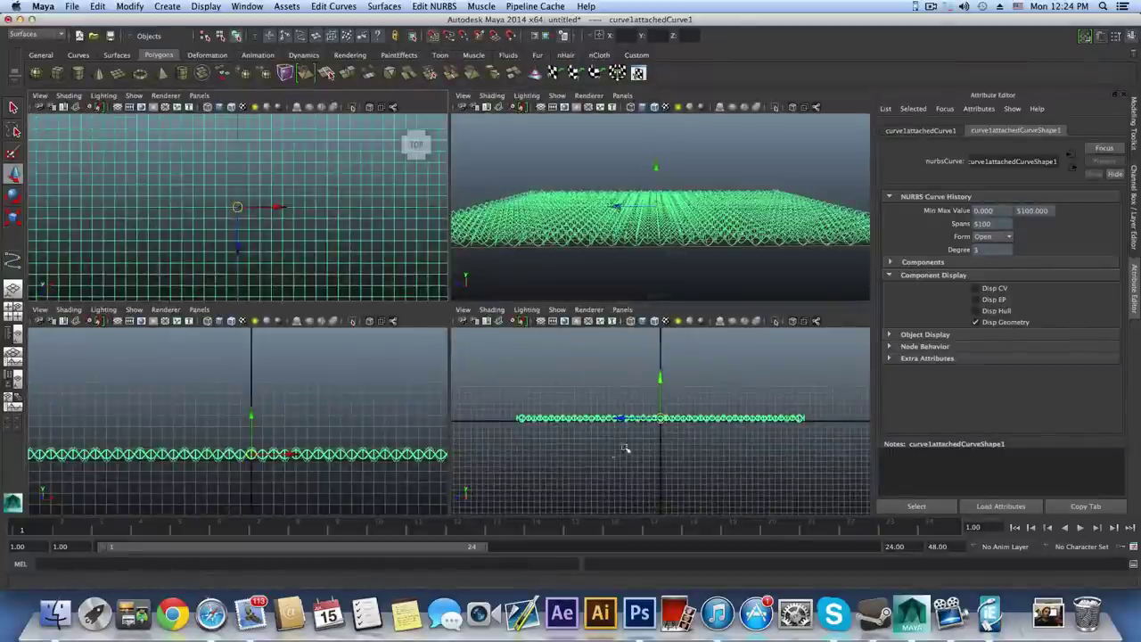
{"action": "key", "text": "space"}
{"action": "middle_click_drag", "start_coordinate": [549, 385], "coordinate": [589, 400], "text": "alt"}
{"action": "scroll", "coordinate": [535, 389], "scroll_direction": "up", "scroll_amount": 4}
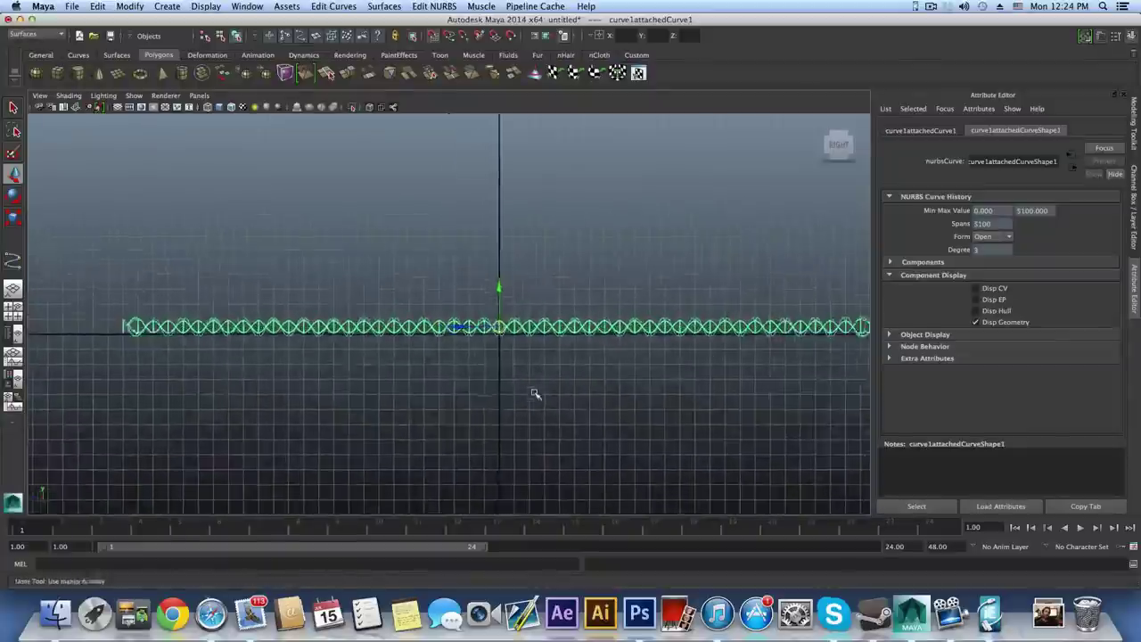
{"action": "left_click_drag", "start_coordinate": [503, 285], "coordinate": [502, 333]}
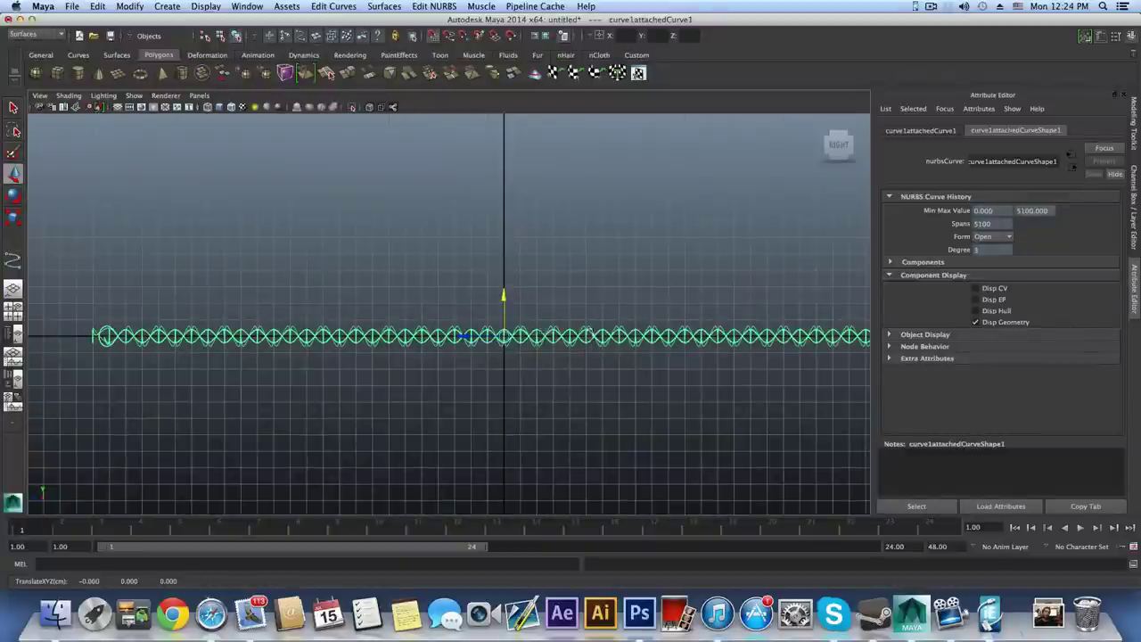
{"action": "scroll", "coordinate": [574, 373], "scroll_direction": "up", "scroll_amount": 5}
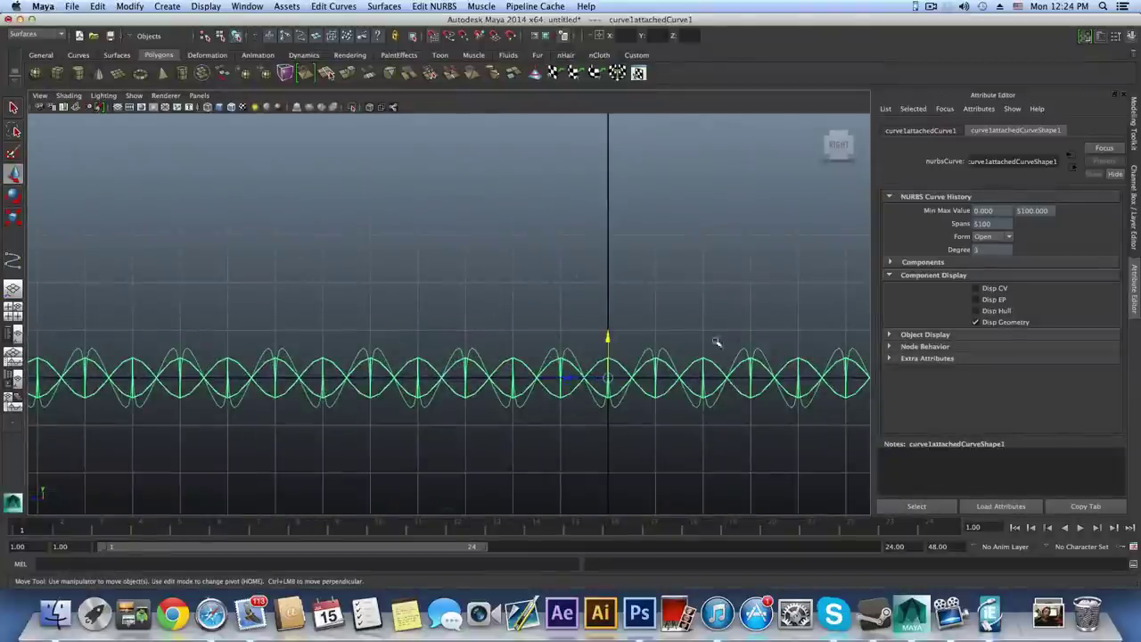
- Check the weave's alignment with the plane in the perspective view, selecting the plane to compare them
{"action": "key", "text": "space"}
{"action": "key", "text": "space"}
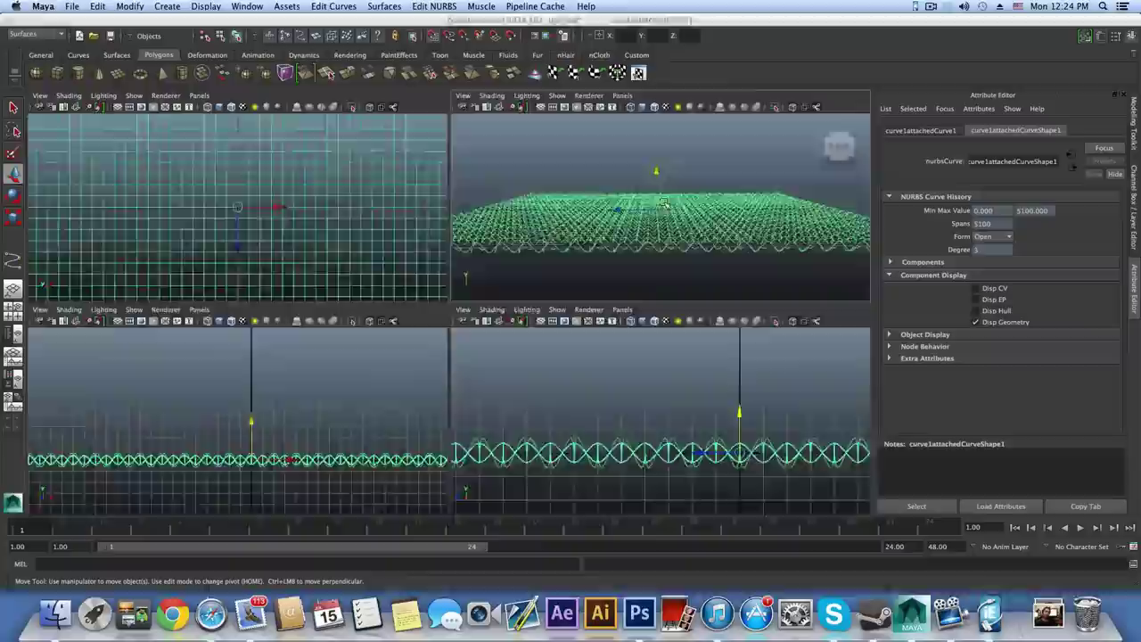
{"action": "left_click_drag", "start_coordinate": [609, 290], "coordinate": [518, 294], "text": "alt"}
{"action": "middle_click_drag", "start_coordinate": [524, 323], "coordinate": [512, 272], "text": "alt"}
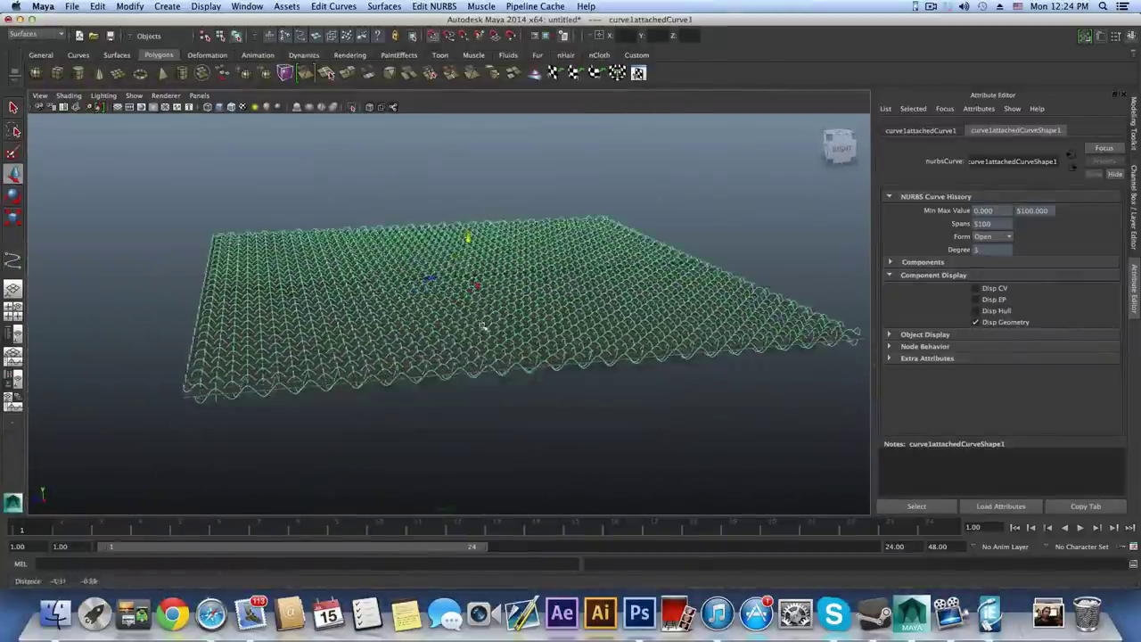
{"action": "right_click_drag", "start_coordinate": [585, 253], "coordinate": [566, 366], "text": "alt"}
{"action": "mouse_move", "coordinate": [565, 366]}
{"action": "left_mouse_down", "text": "alt"}
{"action": "mouse_move", "coordinate": [542, 365]}
{"action": "mouse_move", "coordinate": [559, 359]}
{"action": "left_mouse_up", "text": "alt"}
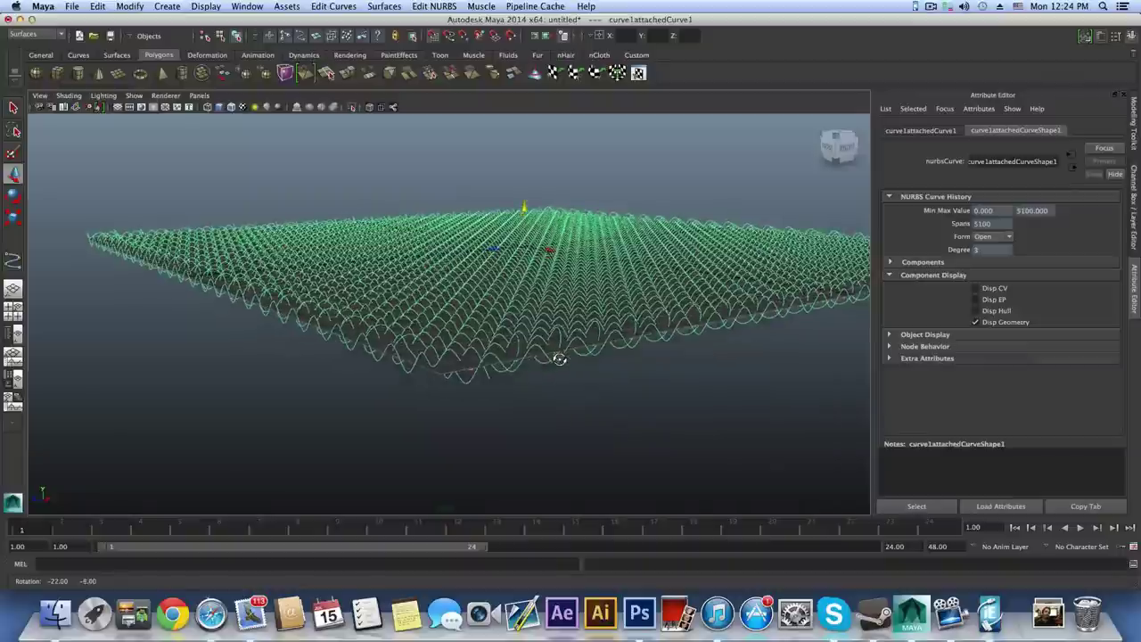
{"action": "left_click", "coordinate": [446, 371]}
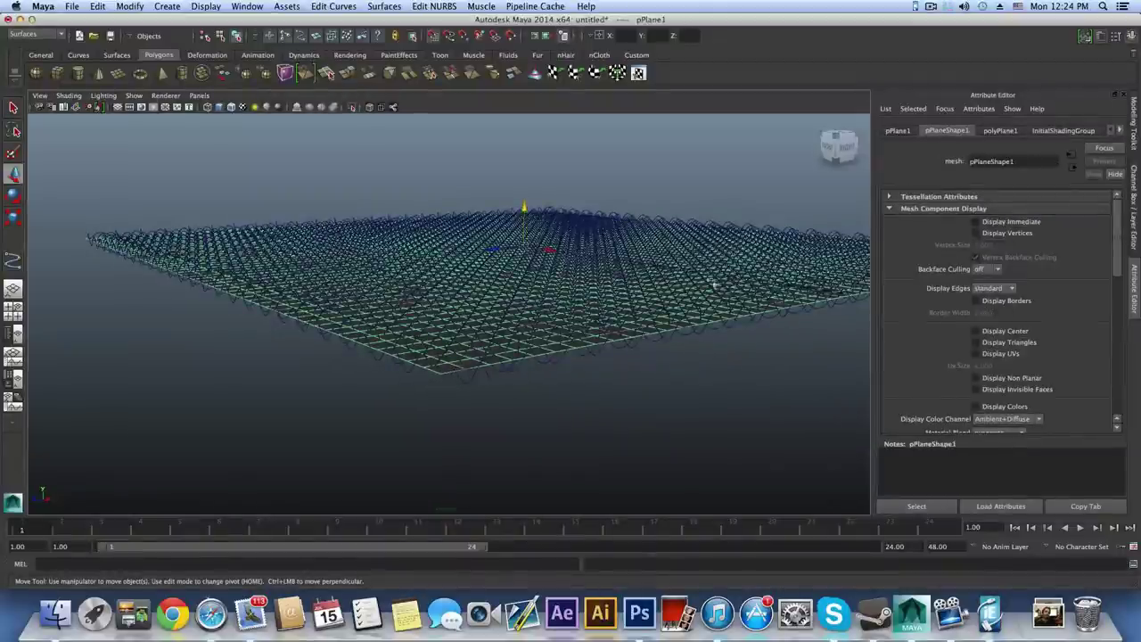
{"action": "left_click_drag", "start_coordinate": [644, 274], "coordinate": [601, 305], "text": "alt"}
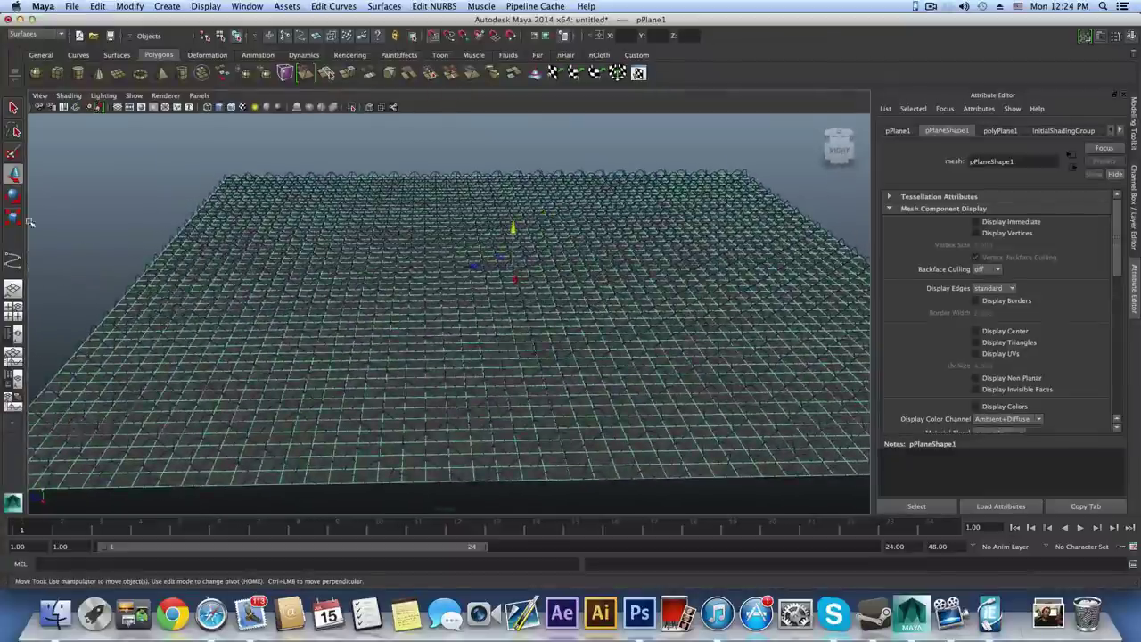
- Apply a Wrap deformer that binds the attached curve to the polygon plane, and select the plane alone
{"action": "left_click", "coordinate": [14, 334]}
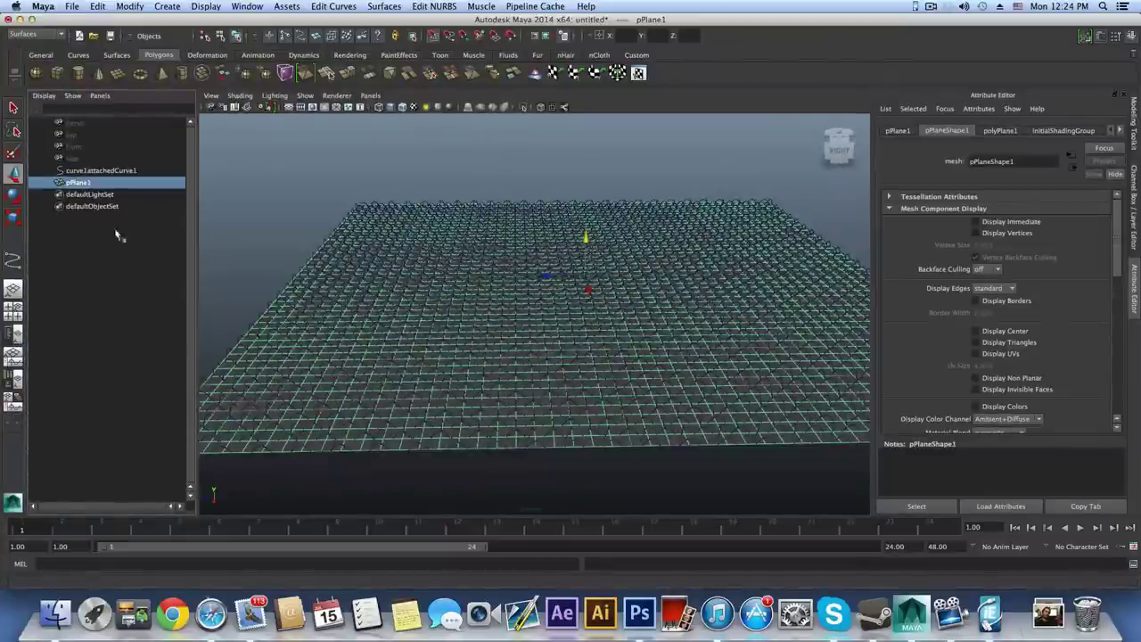
{"action": "left_click", "coordinate": [96, 170]}
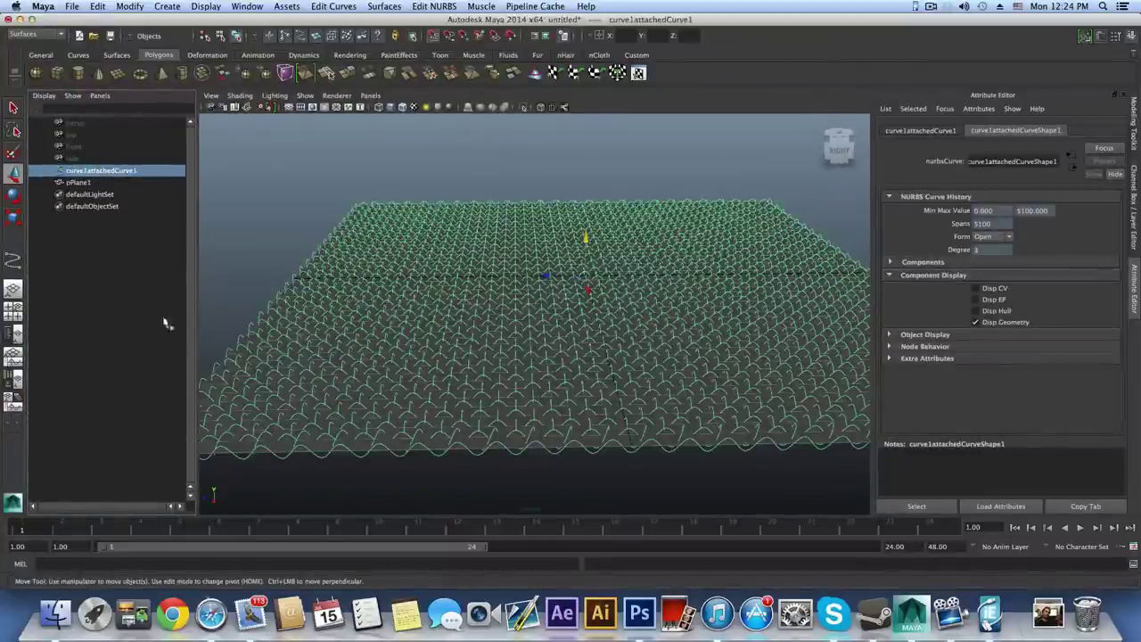
{"action": "left_click", "coordinate": [90, 182], "text": "ctrl"}
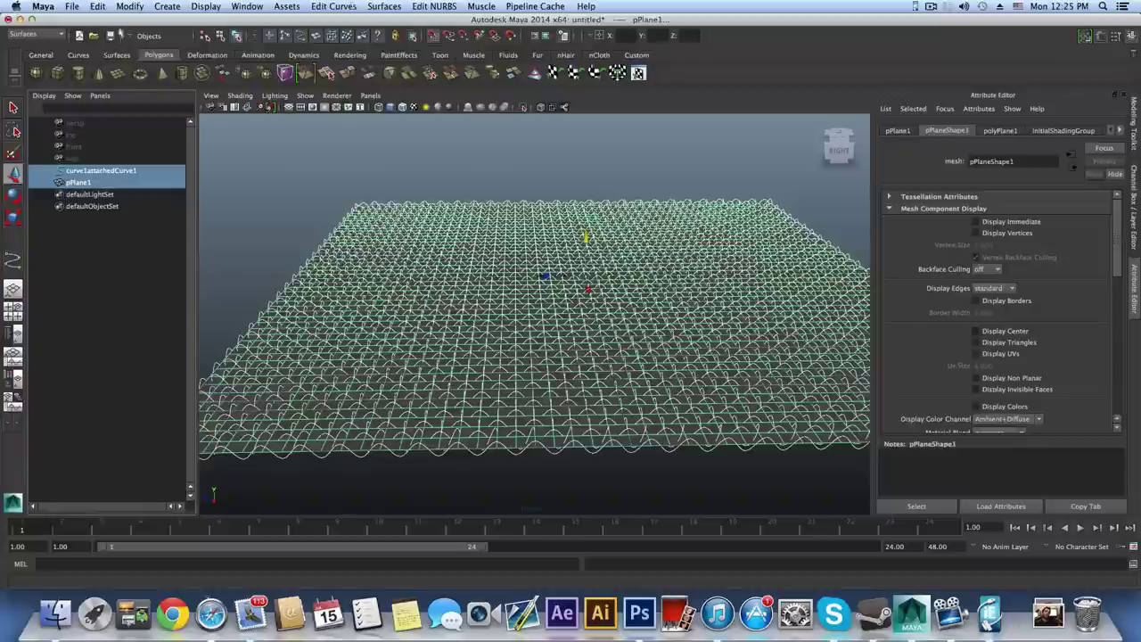
{"action": "left_click", "coordinate": [57, 34]}
{"action": "left_click", "coordinate": [33, 44]}
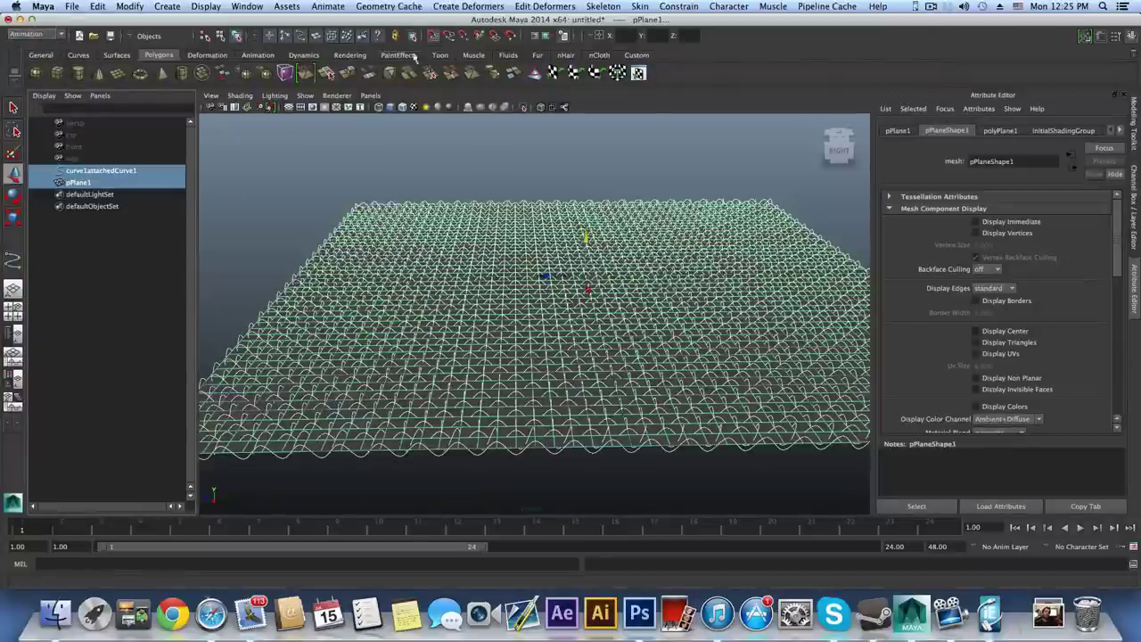
{"action": "left_click", "coordinate": [468, 6]}
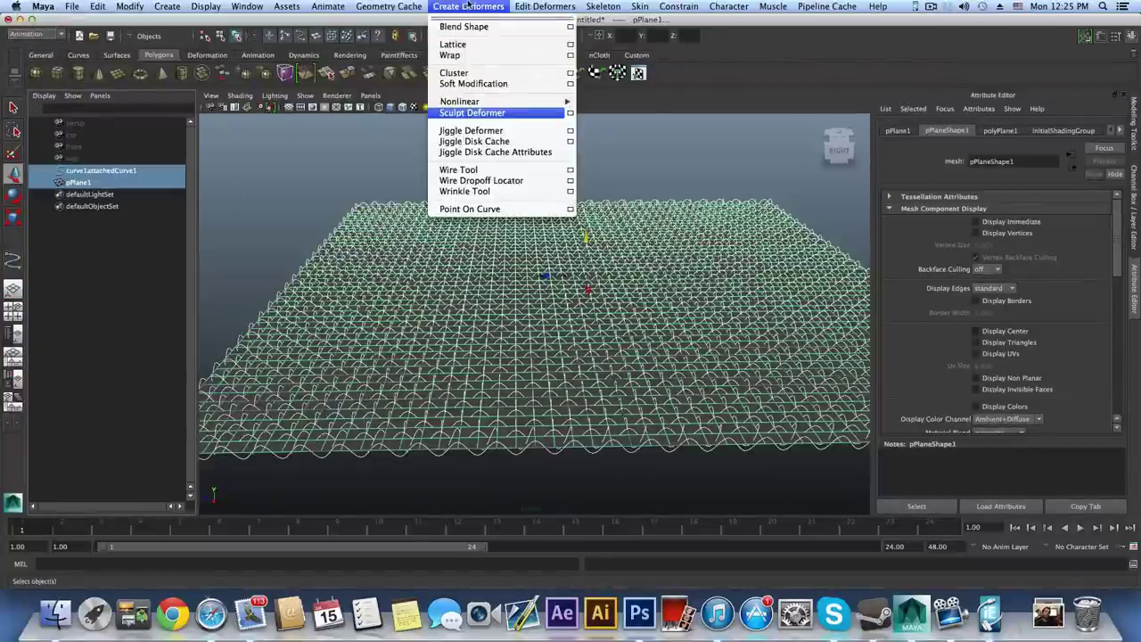
{"action": "left_click", "coordinate": [460, 56]}
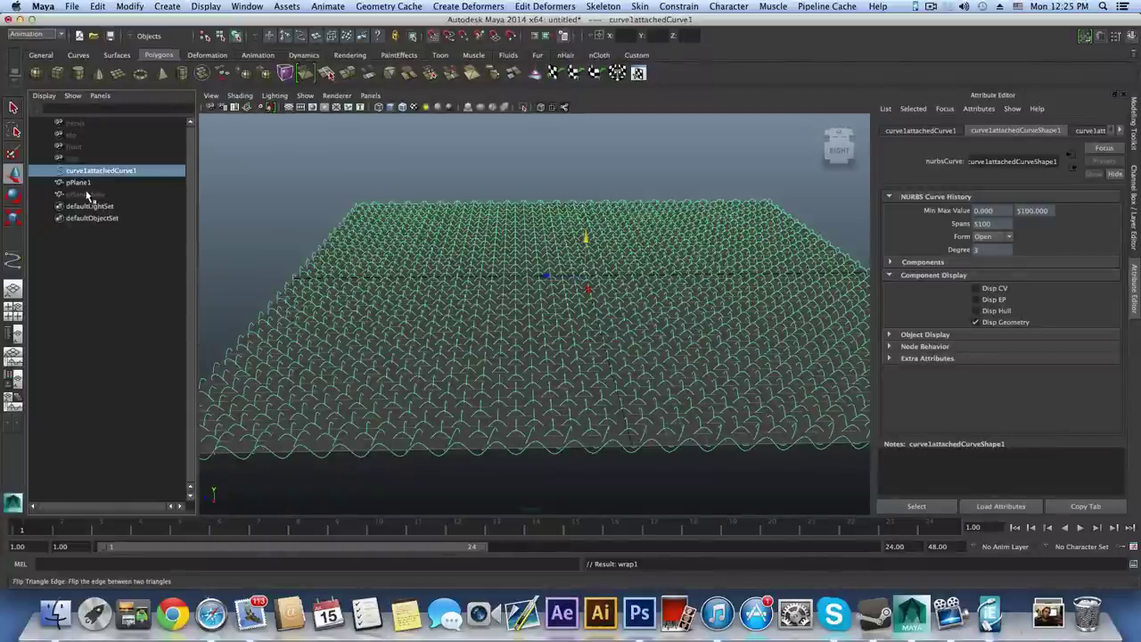
{"action": "left_click", "coordinate": [79, 182]}
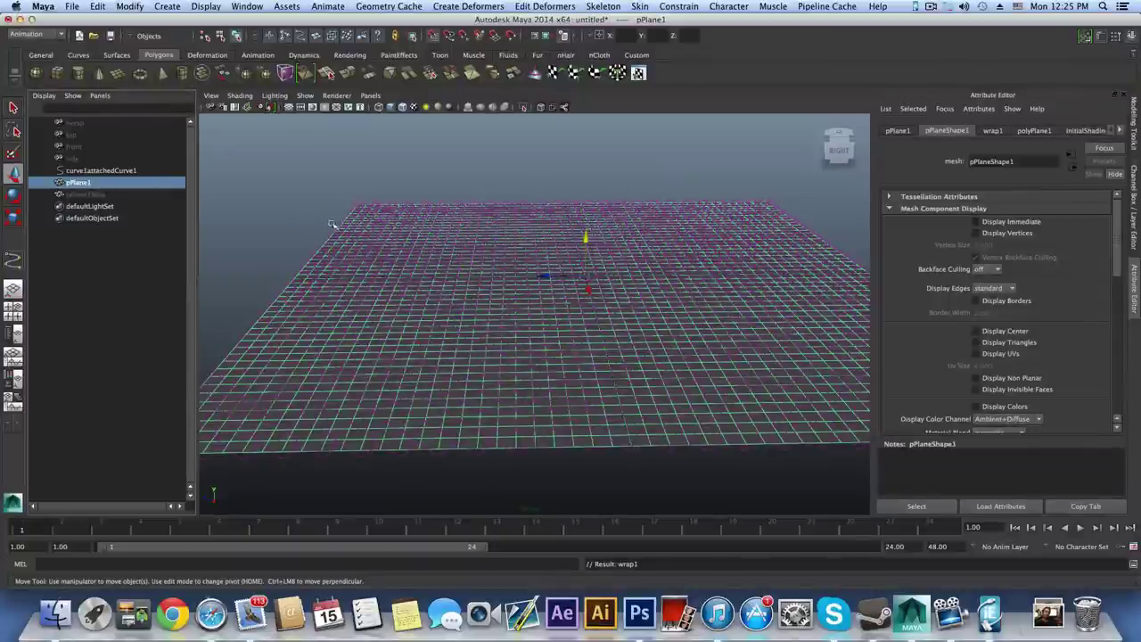
- Apply a Sculpt deformer to the selected polygon plane that drives the wrapped curve mesh
{"action": "left_click_drag", "start_coordinate": [482, 267], "coordinate": [545, 328], "text": "alt"}
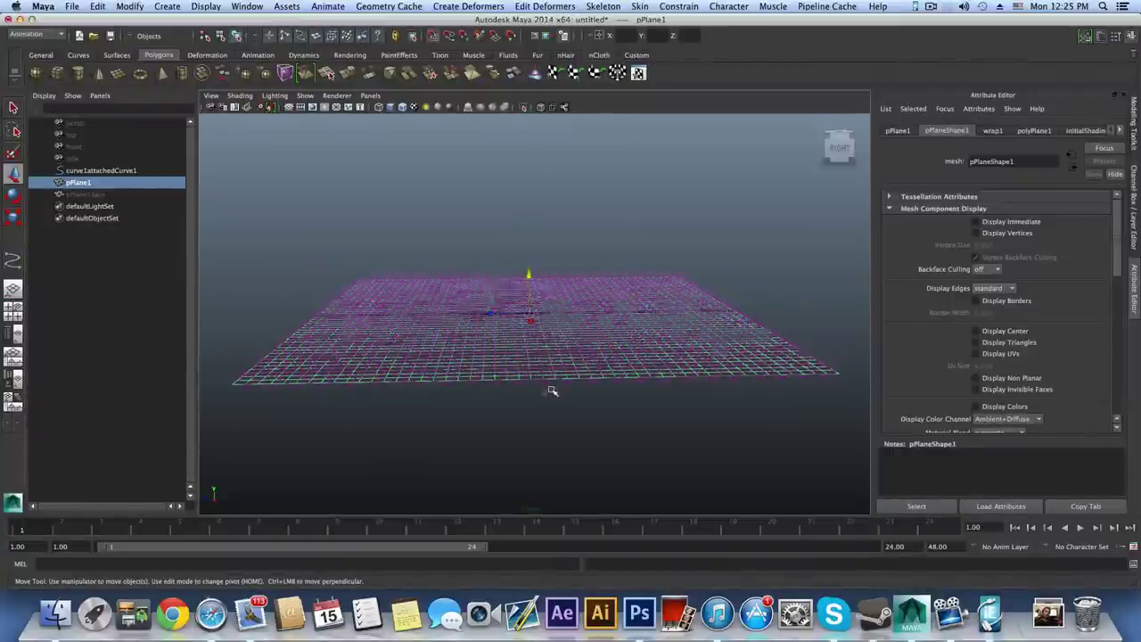
{"action": "scroll", "coordinate": [552, 388], "scroll_direction": "up", "scroll_amount": 6}
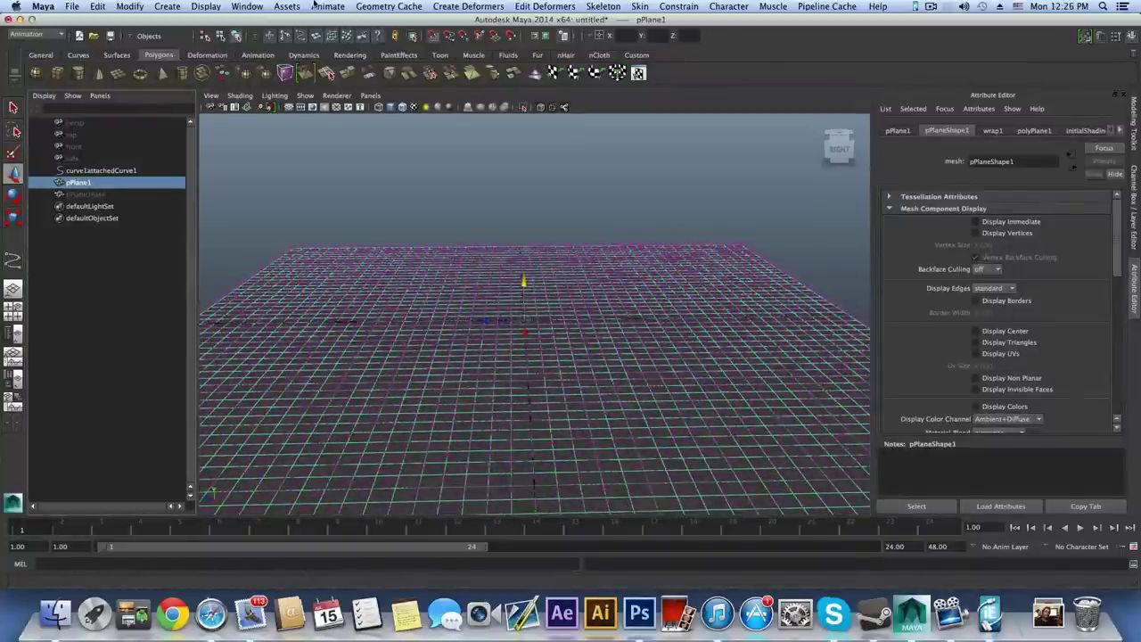
{"action": "left_click", "coordinate": [478, 8]}
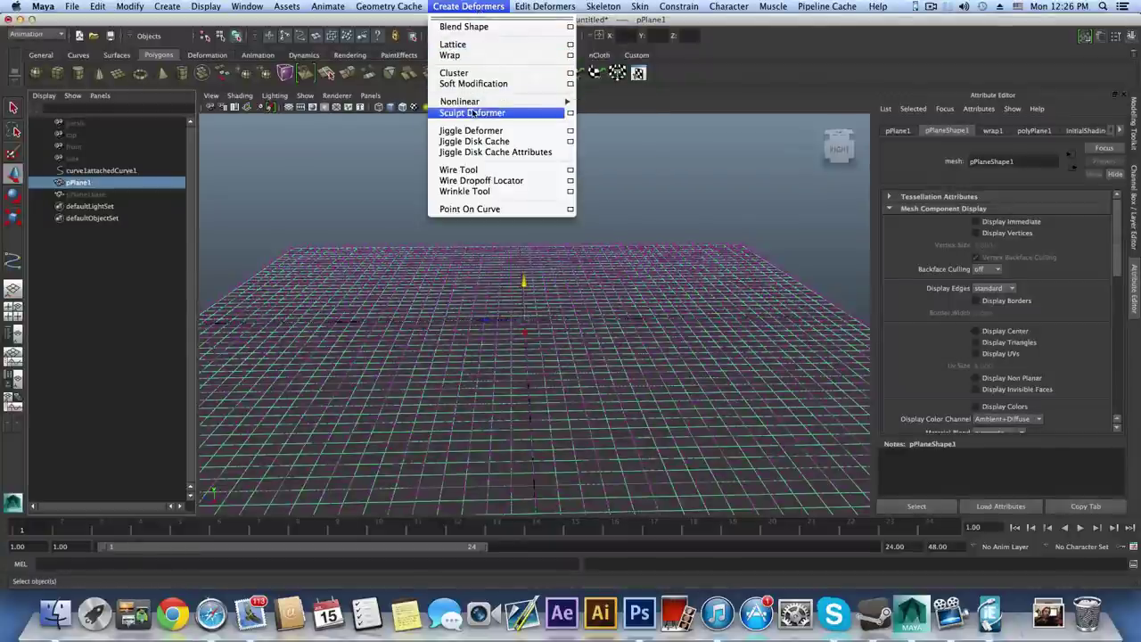
{"action": "left_click", "coordinate": [472, 113]}
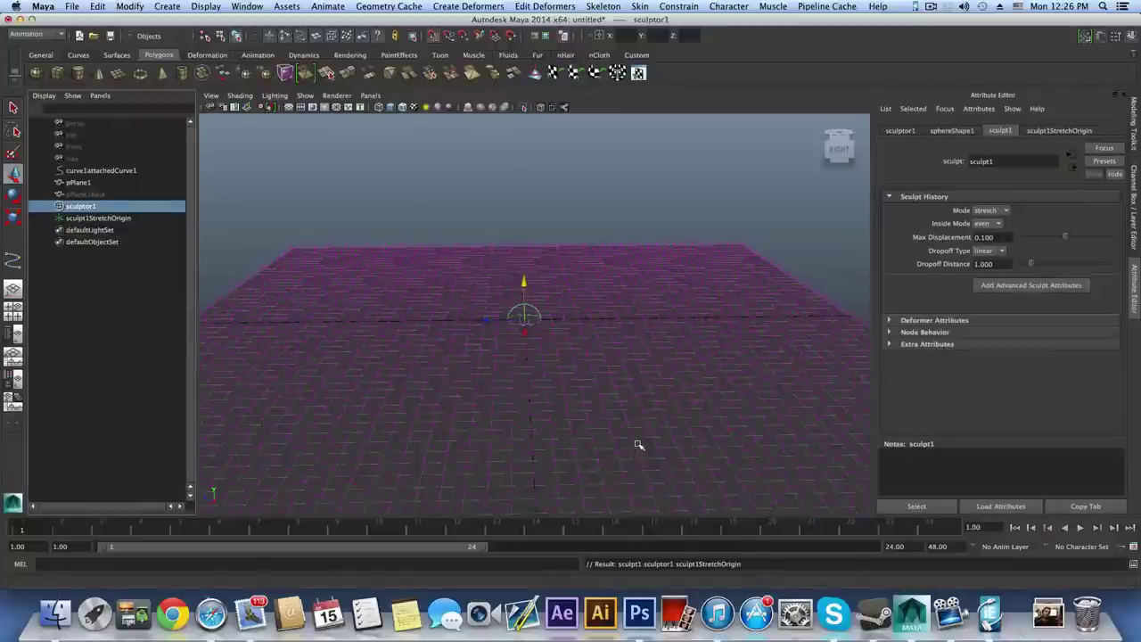
- Scale the sculptor sphere uniformly to about 8.4 so it deforms a large circular area around the plane's centre
{"action": "mouse_move", "coordinate": [527, 325]}
{"action": "left_mouse_down", "text": "alt"}
{"action": "mouse_move", "coordinate": [538, 367]}
{"action": "mouse_move", "coordinate": [597, 385]}
{"action": "mouse_move", "coordinate": [528, 345]}
{"action": "left_mouse_up", "text": "alt"}
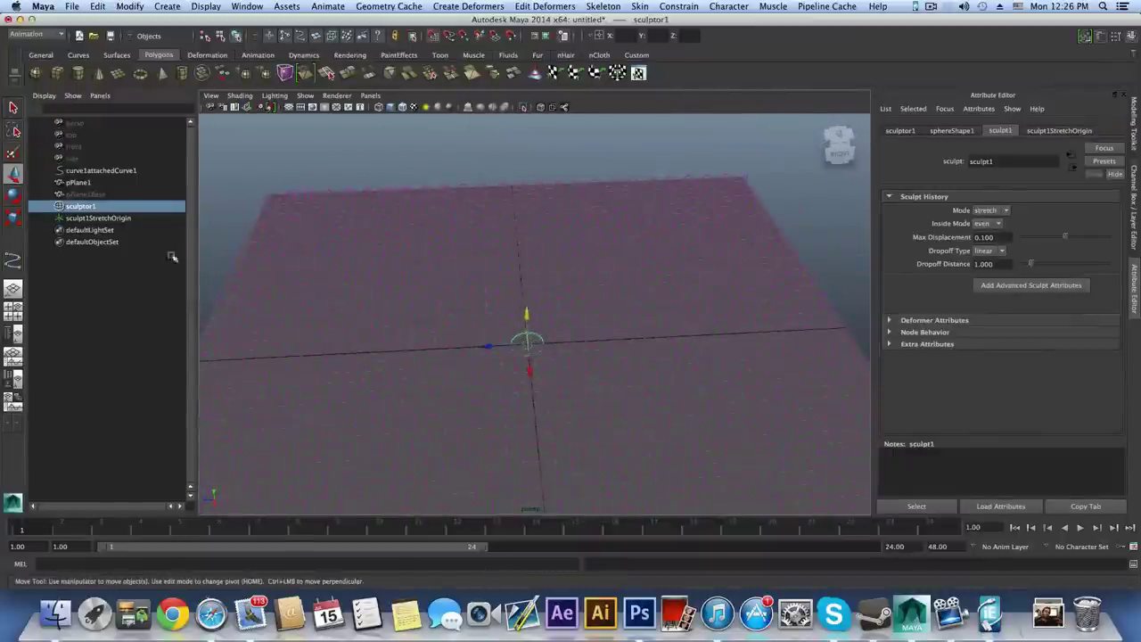
{"action": "left_click", "coordinate": [13, 219]}
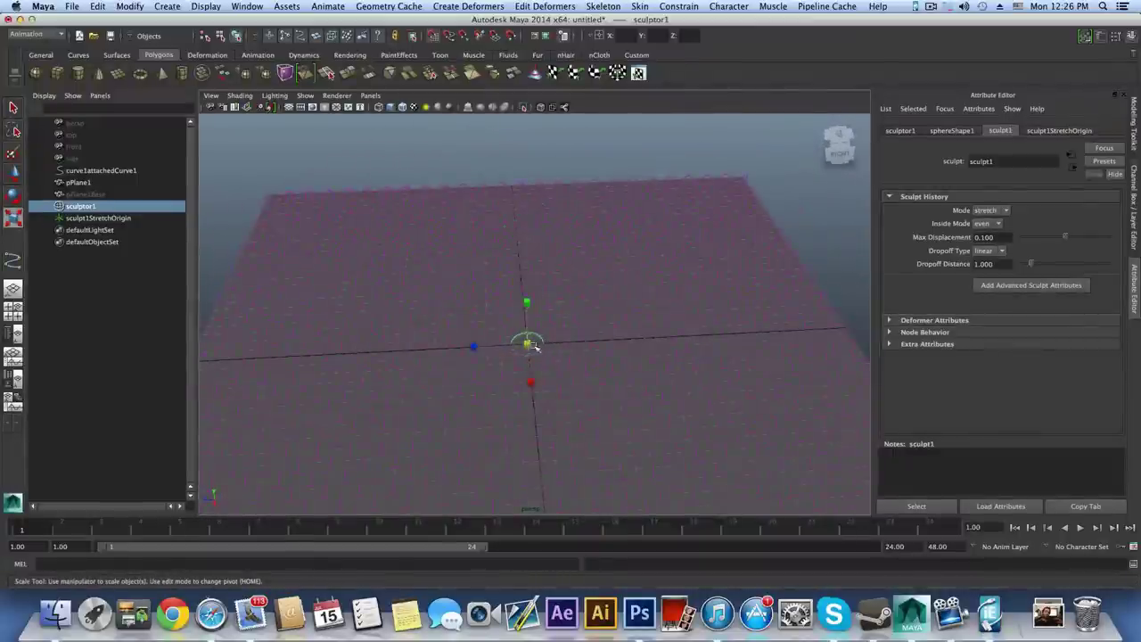
{"action": "left_click_drag", "start_coordinate": [527, 341], "coordinate": [738, 380]}
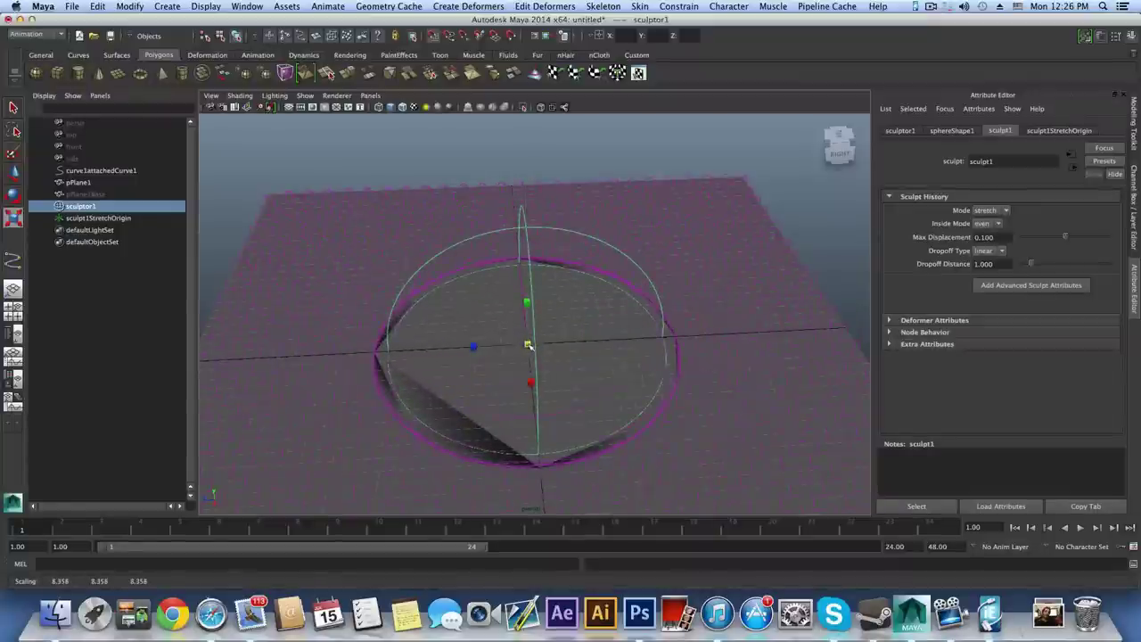
- Scale the sculpt sphere up uniformly to about 18 so its circle spans most of the plane
{"action": "mouse_move", "coordinate": [529, 342]}
{"action": "left_mouse_down"}
{"action": "mouse_move", "coordinate": [695, 353]}
{"action": "mouse_move", "coordinate": [681, 367]}
{"action": "mouse_move", "coordinate": [667, 357]}
{"action": "mouse_move", "coordinate": [677, 382]}
{"action": "left_mouse_up"}
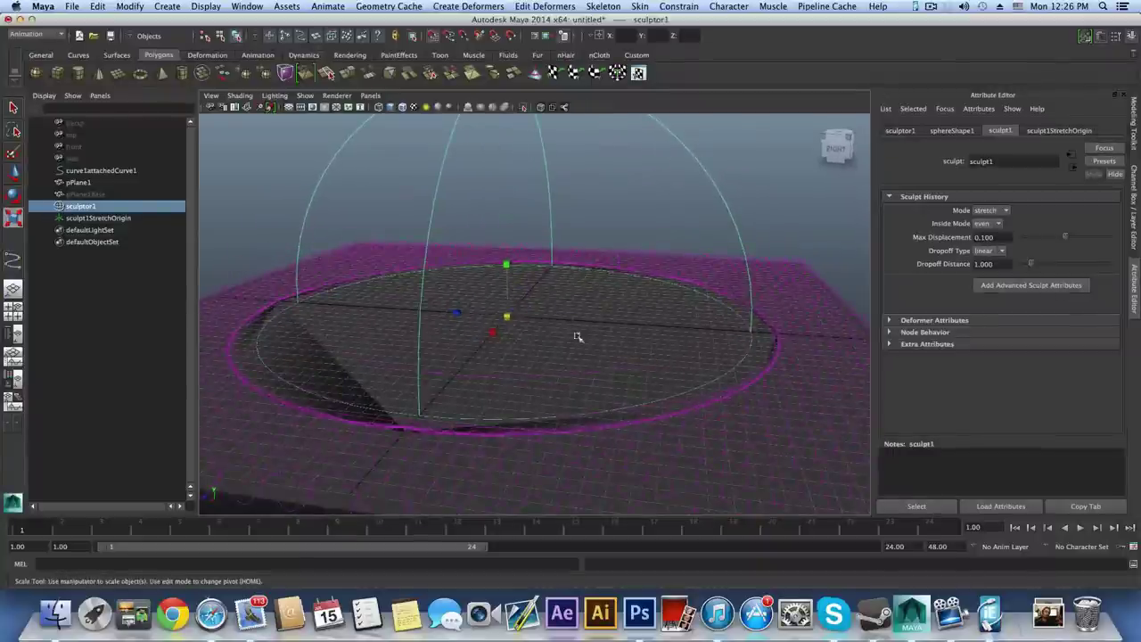
{"action": "left_click_drag", "start_coordinate": [514, 315], "coordinate": [610, 349]}
{"action": "scroll", "coordinate": [672, 348], "scroll_direction": "down", "scroll_amount": 5}
{"action": "mouse_move", "coordinate": [504, 315]}
{"action": "left_mouse_down", "text": "alt"}
{"action": "mouse_move", "coordinate": [537, 326]}
{"action": "mouse_move", "coordinate": [515, 311]}
{"action": "mouse_move", "coordinate": [533, 360]}
{"action": "mouse_move", "coordinate": [633, 351]}
{"action": "mouse_move", "coordinate": [640, 366]}
{"action": "mouse_move", "coordinate": [499, 362]}
{"action": "mouse_move", "coordinate": [501, 336]}
{"action": "left_mouse_up", "text": "alt"}
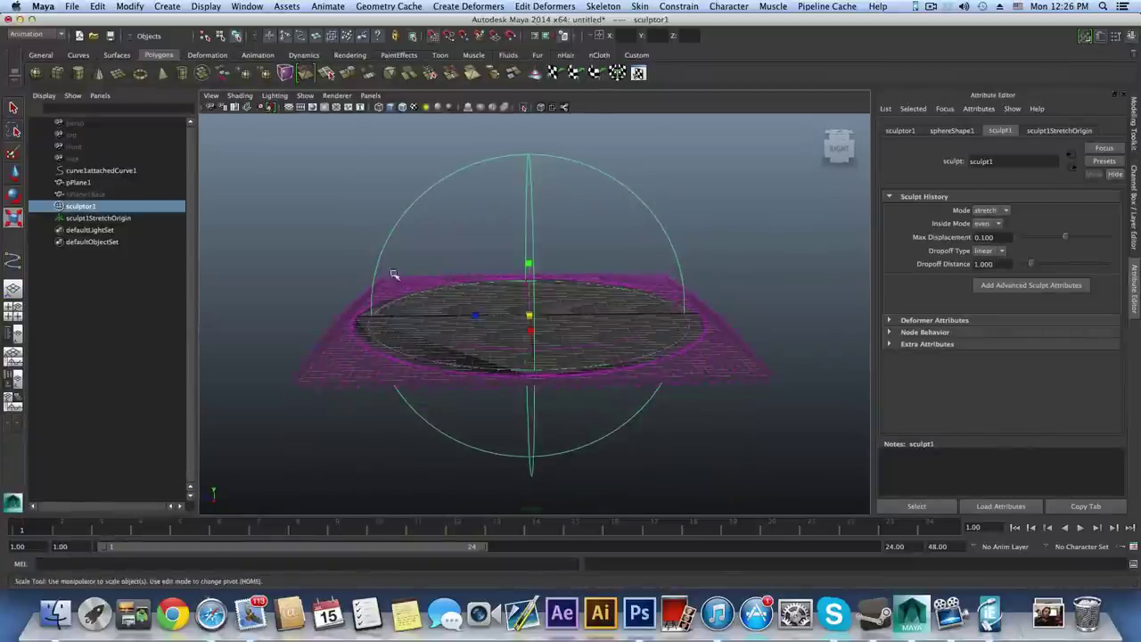
- Move sculpt1StretchOrigin straight down to about -48.4 on Y to stretch the plane into a dome
{"action": "left_click", "coordinate": [84, 221]}
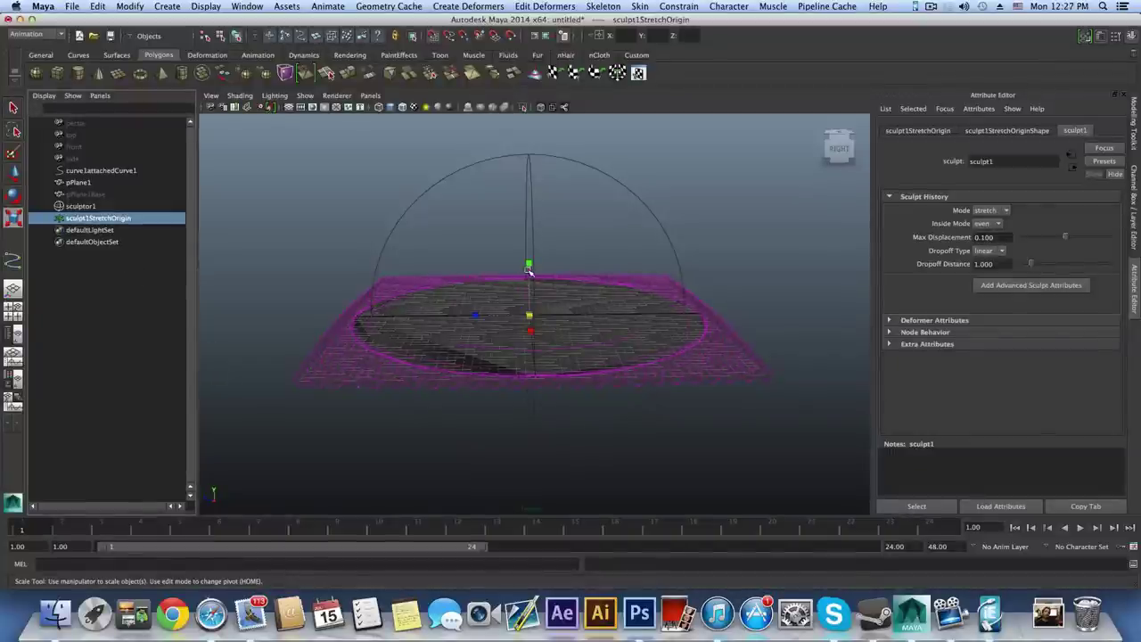
{"action": "key", "text": "w"}
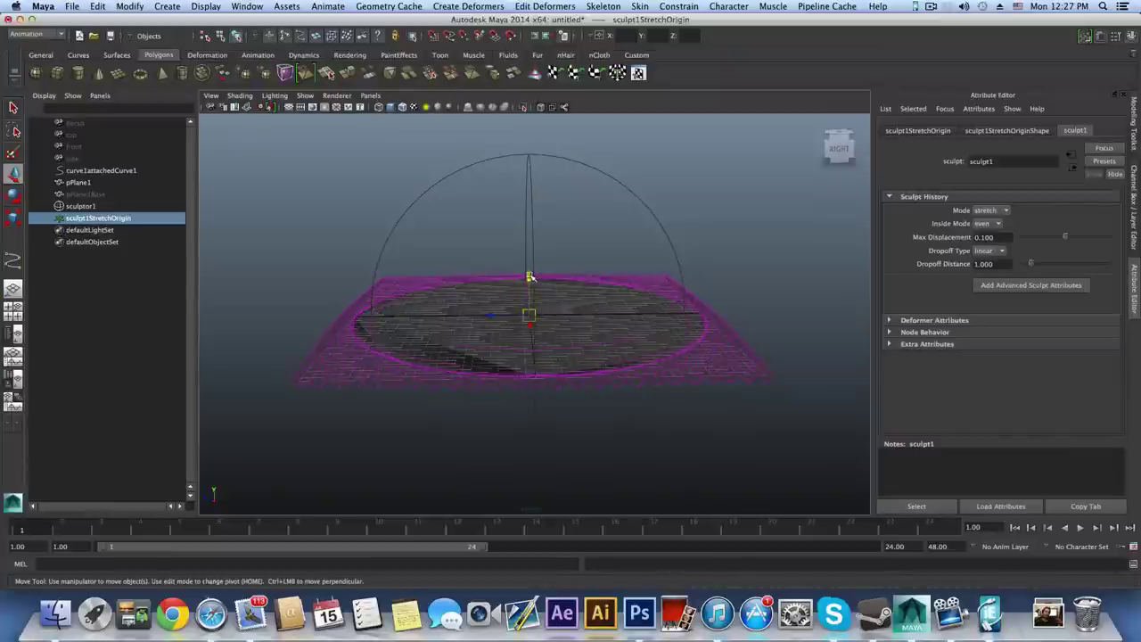
{"action": "left_click_drag", "start_coordinate": [529, 277], "coordinate": [503, 471]}
{"action": "scroll", "coordinate": [549, 468], "scroll_direction": "down", "scroll_amount": 5}
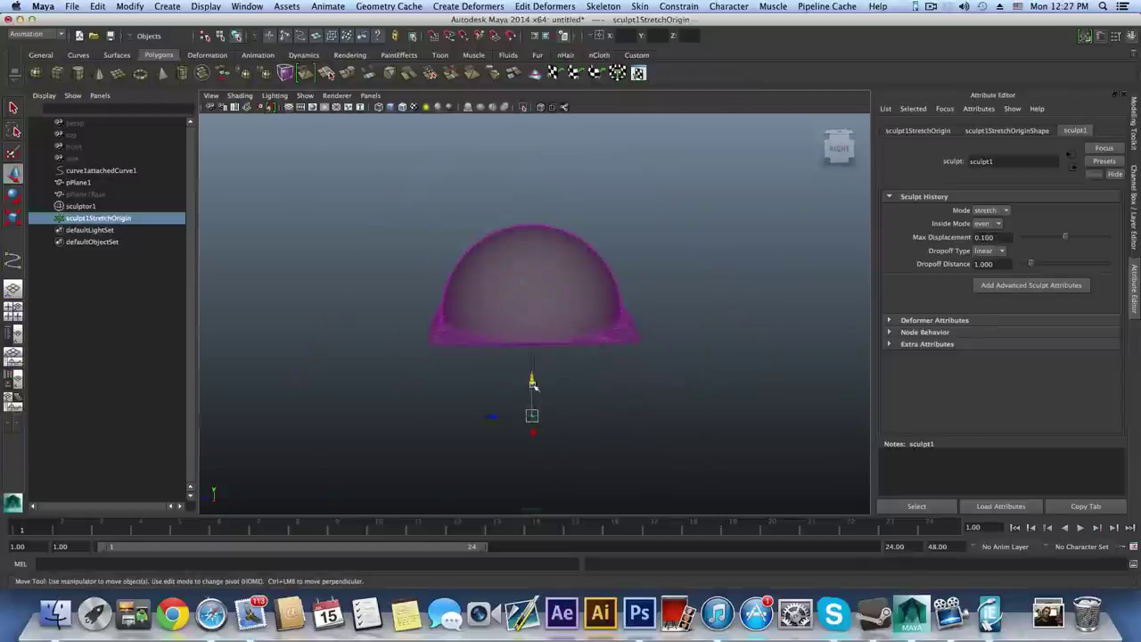
{"action": "left_click_drag", "start_coordinate": [532, 381], "coordinate": [531, 475]}
- Examine the stretched dome and its rim from close up, from the side and from the front
{"action": "left_click_drag", "start_coordinate": [573, 377], "coordinate": [489, 285], "text": "alt"}
{"action": "scroll", "coordinate": [489, 285], "scroll_direction": "up", "scroll_amount": 5}
{"action": "left_click_drag", "start_coordinate": [693, 285], "coordinate": [308, 251], "text": "alt"}
{"action": "left_click_drag", "start_coordinate": [743, 318], "coordinate": [710, 326], "text": "alt"}
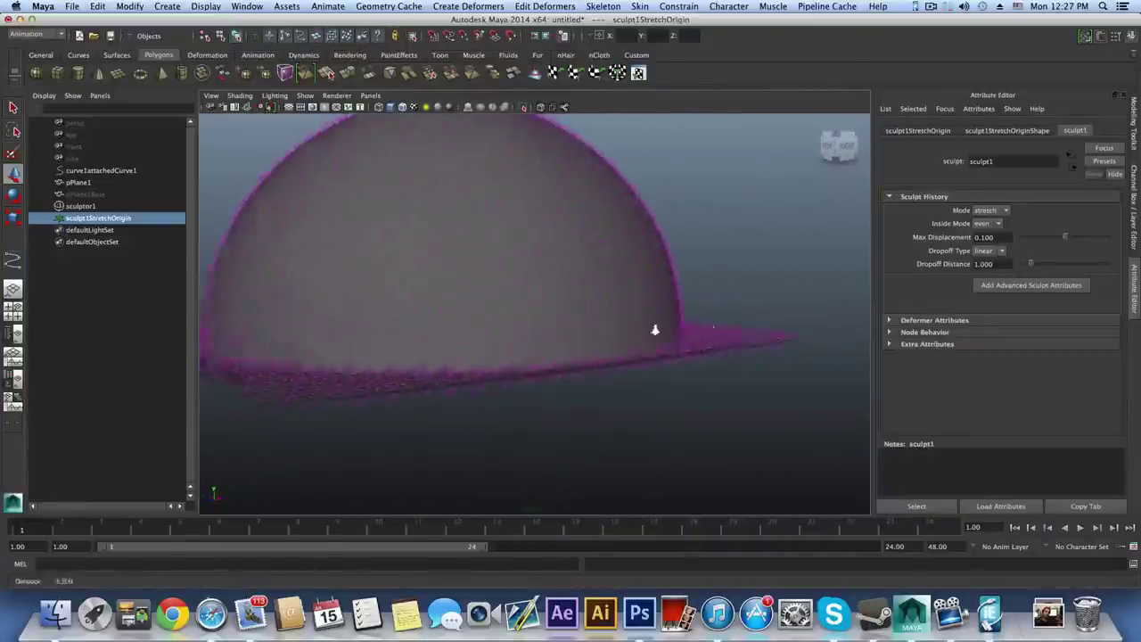
{"action": "right_click_drag", "start_coordinate": [710, 326], "coordinate": [621, 327], "text": "alt"}
{"action": "mouse_move", "coordinate": [620, 327]}
{"action": "left_mouse_down", "text": "alt"}
{"action": "mouse_move", "coordinate": [660, 306]}
{"action": "mouse_move", "coordinate": [721, 318]}
{"action": "left_mouse_up", "text": "alt"}
{"action": "right_click_drag", "start_coordinate": [721, 318], "coordinate": [579, 304], "text": "alt"}
{"action": "left_click_drag", "start_coordinate": [578, 304], "coordinate": [588, 301], "text": "alt"}
{"action": "right_click_drag", "start_coordinate": [588, 301], "coordinate": [667, 323], "text": "alt"}
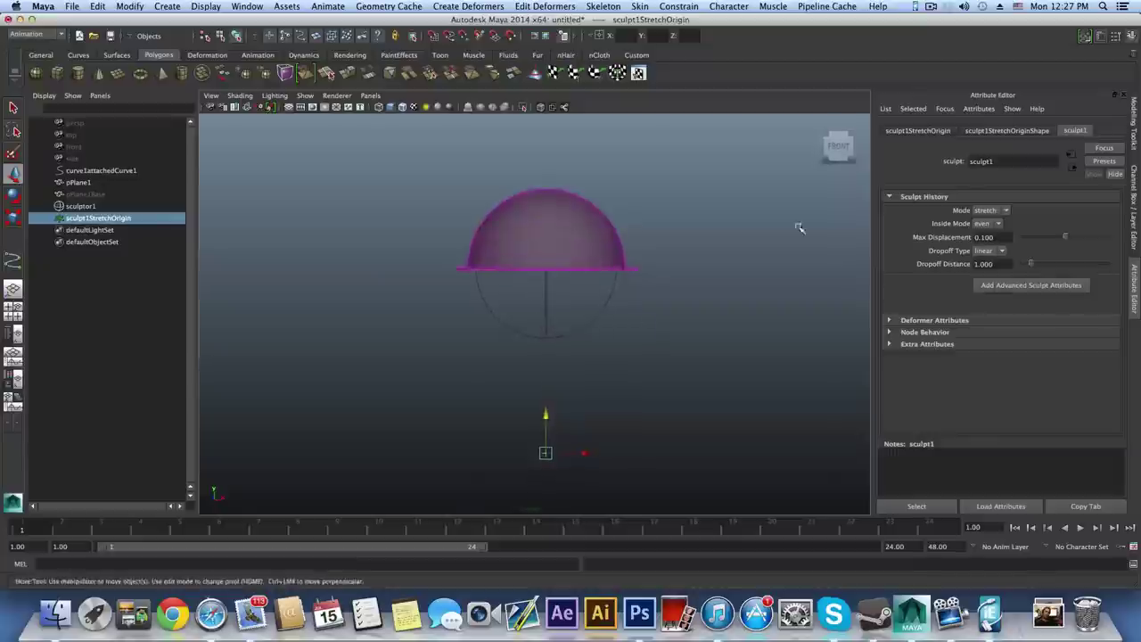
- Show the object's transform values and lower sculpt1StretchOrigin further to about -58.9 on Y
{"action": "left_click", "coordinate": [1131, 41]}
{"action": "left_click_drag", "start_coordinate": [802, 307], "coordinate": [777, 333], "text": "alt"}
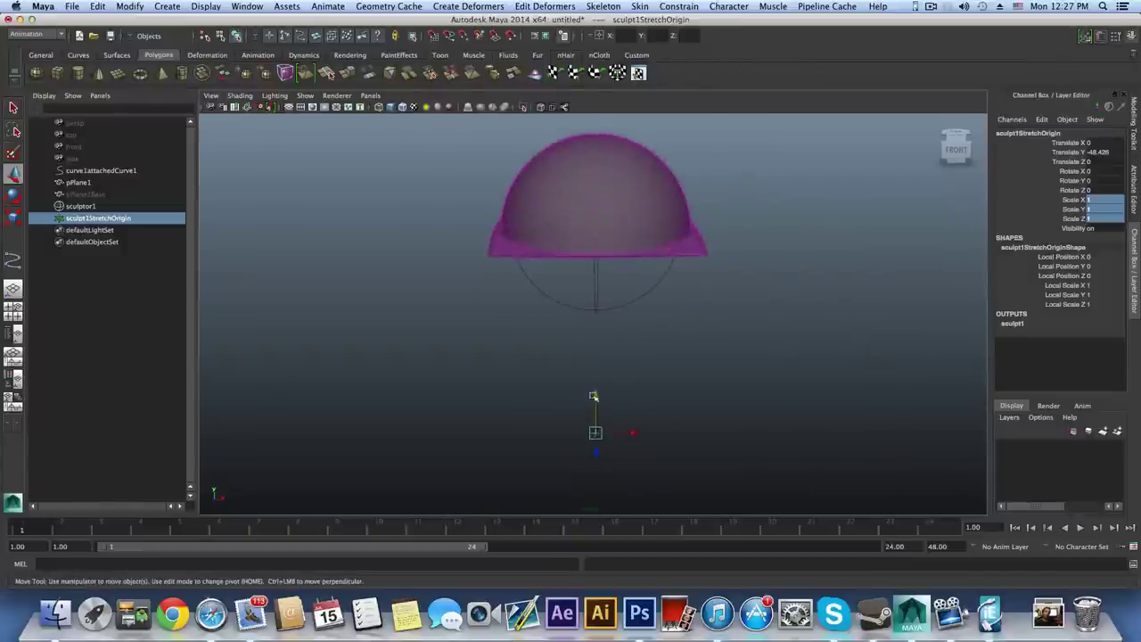
{"action": "left_click_drag", "start_coordinate": [594, 398], "coordinate": [595, 409]}
{"action": "left_click_drag", "start_coordinate": [596, 437], "coordinate": [595, 436]}
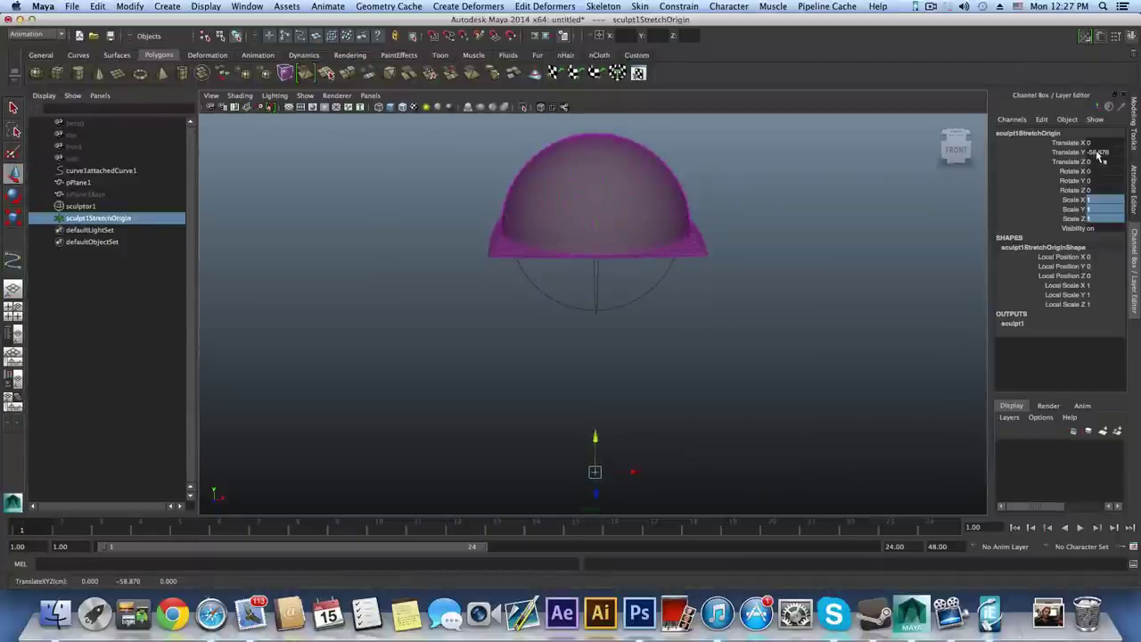
{"action": "mouse_move", "coordinate": [637, 250]}
{"action": "left_mouse_down", "text": "alt"}
{"action": "mouse_move", "coordinate": [647, 295]}
{"action": "mouse_move", "coordinate": [638, 238]}
{"action": "left_mouse_up", "text": "alt"}
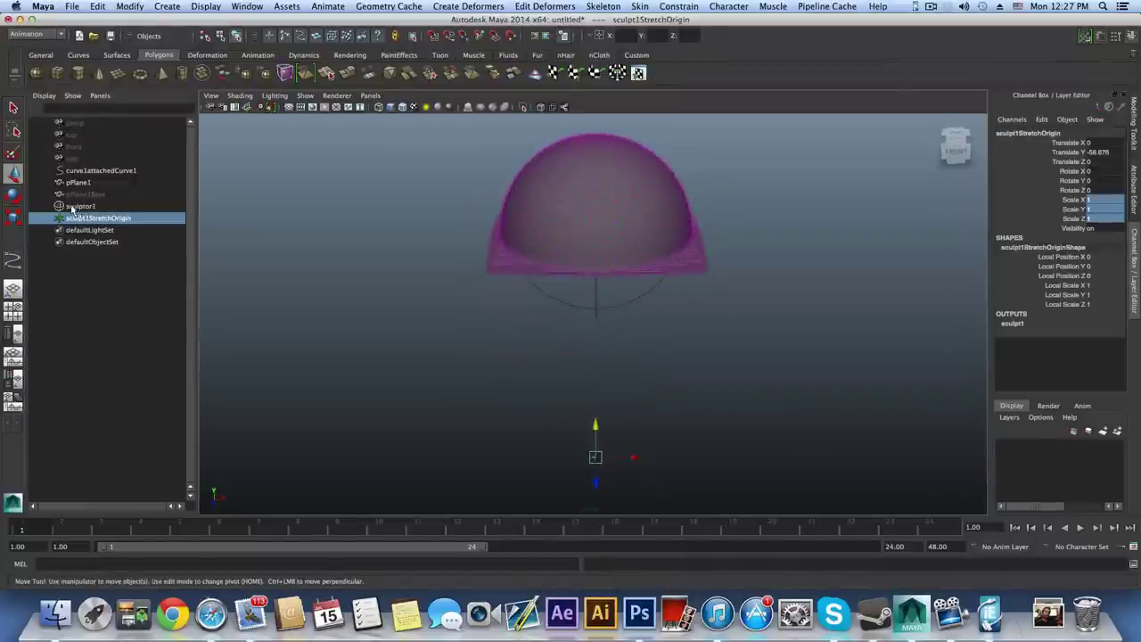
- Select the sculpt sphere and review its X, Y and Z scale values
{"action": "left_click", "coordinate": [75, 209]}
{"action": "mouse_move", "coordinate": [594, 287]}
{"action": "left_mouse_down", "text": "alt"}
{"action": "mouse_move", "coordinate": [674, 234]}
{"action": "mouse_move", "coordinate": [565, 280]}
{"action": "mouse_move", "coordinate": [598, 286]}
{"action": "left_mouse_up", "text": "alt"}
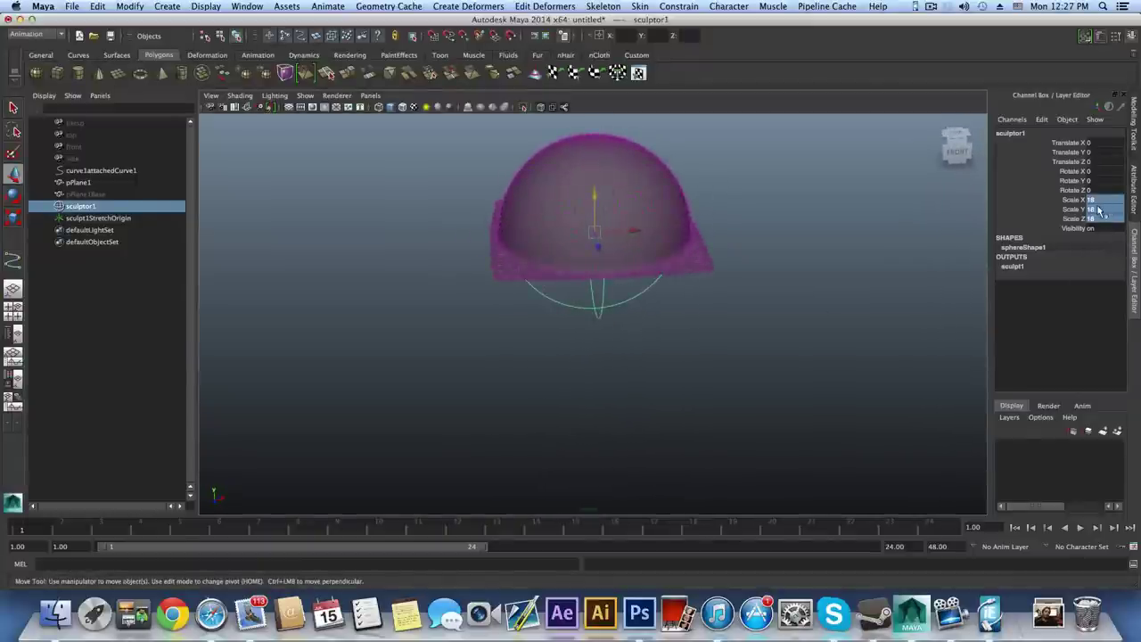
{"action": "left_click_drag", "start_coordinate": [1098, 203], "coordinate": [1101, 226]}
{"action": "middle_click_drag", "start_coordinate": [874, 247], "coordinate": [769, 333], "text": "alt"}
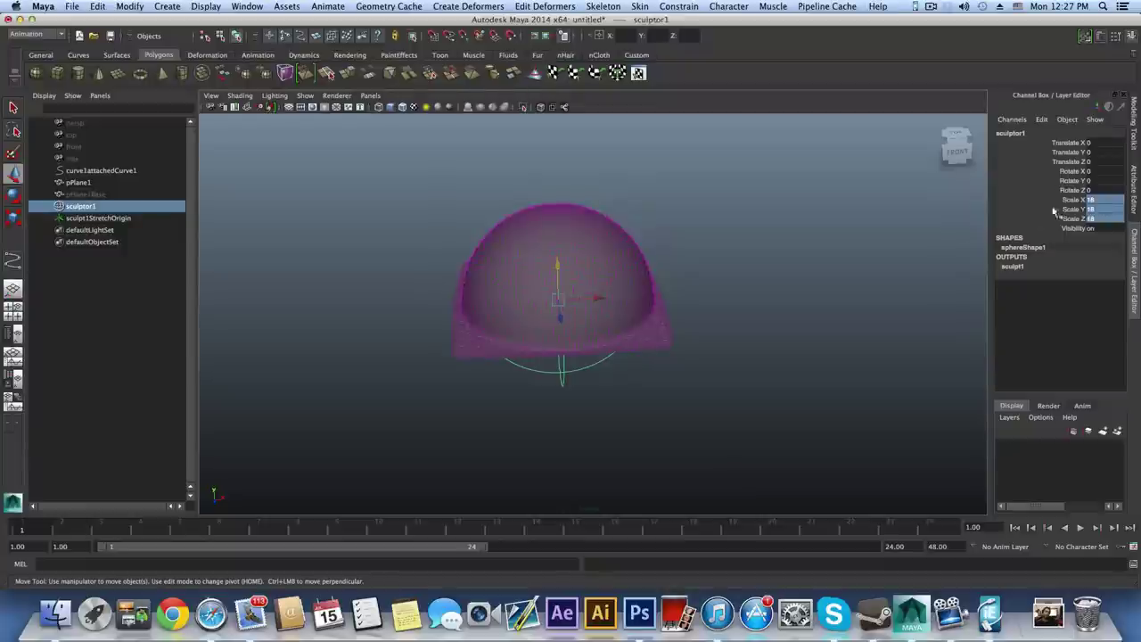
{"action": "left_click_drag", "start_coordinate": [618, 347], "coordinate": [616, 353], "text": "alt"}
{"action": "mouse_move", "coordinate": [773, 299]}
{"action": "right_mouse_down", "text": "alt"}
{"action": "mouse_move", "coordinate": [733, 295]}
{"action": "mouse_move", "coordinate": [672, 351]}
{"action": "mouse_move", "coordinate": [866, 351]}
{"action": "mouse_move", "coordinate": [665, 348]}
{"action": "mouse_move", "coordinate": [707, 335]}
{"action": "right_mouse_up", "text": "alt"}
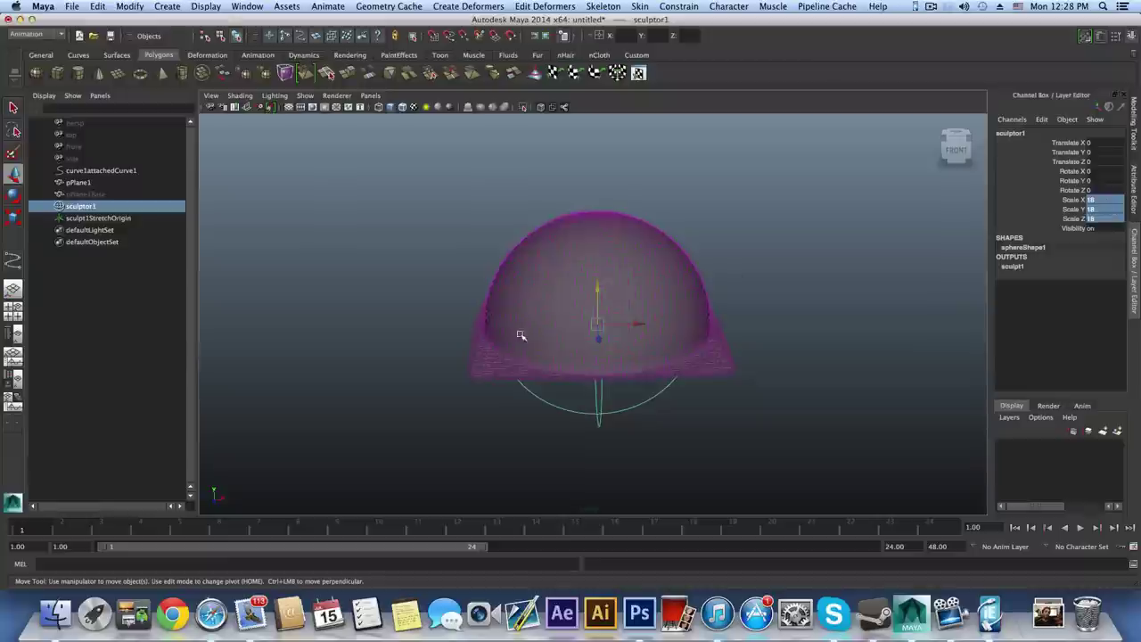
- Scale the stretch origin locator below the dome uniformly to about 42.2
{"action": "mouse_move", "coordinate": [491, 339]}
{"action": "left_mouse_down", "text": "alt"}
{"action": "mouse_move", "coordinate": [695, 369]}
{"action": "mouse_move", "coordinate": [648, 354]}
{"action": "left_mouse_up", "text": "alt"}
{"action": "scroll", "coordinate": [633, 381], "scroll_direction": "down", "scroll_amount": 5}
{"action": "scroll", "coordinate": [631, 400], "scroll_direction": "up", "scroll_amount": 2}
{"action": "middle_click_drag", "start_coordinate": [632, 400], "coordinate": [637, 297], "text": "alt"}
{"action": "left_click_drag", "start_coordinate": [588, 414], "coordinate": [644, 470]}
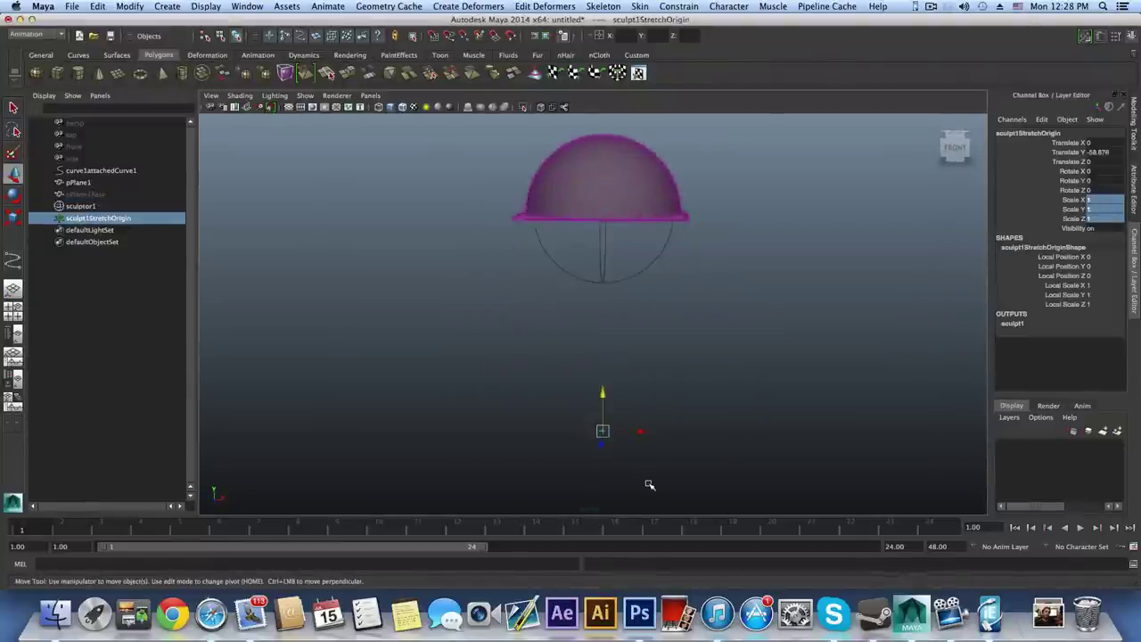
{"action": "key", "text": "r"}
{"action": "left_click_drag", "start_coordinate": [602, 432], "coordinate": [773, 435]}
{"action": "left_click", "coordinate": [715, 339]}
{"action": "mouse_move", "coordinate": [645, 358]}
{"action": "left_mouse_down"}
{"action": "mouse_move", "coordinate": [567, 499]}
{"action": "mouse_move", "coordinate": [597, 519]}
{"action": "left_mouse_up"}
{"action": "left_click_drag", "start_coordinate": [661, 406], "coordinate": [554, 374], "text": "alt"}
{"action": "right_click_drag", "start_coordinate": [518, 338], "coordinate": [677, 368], "text": "alt"}
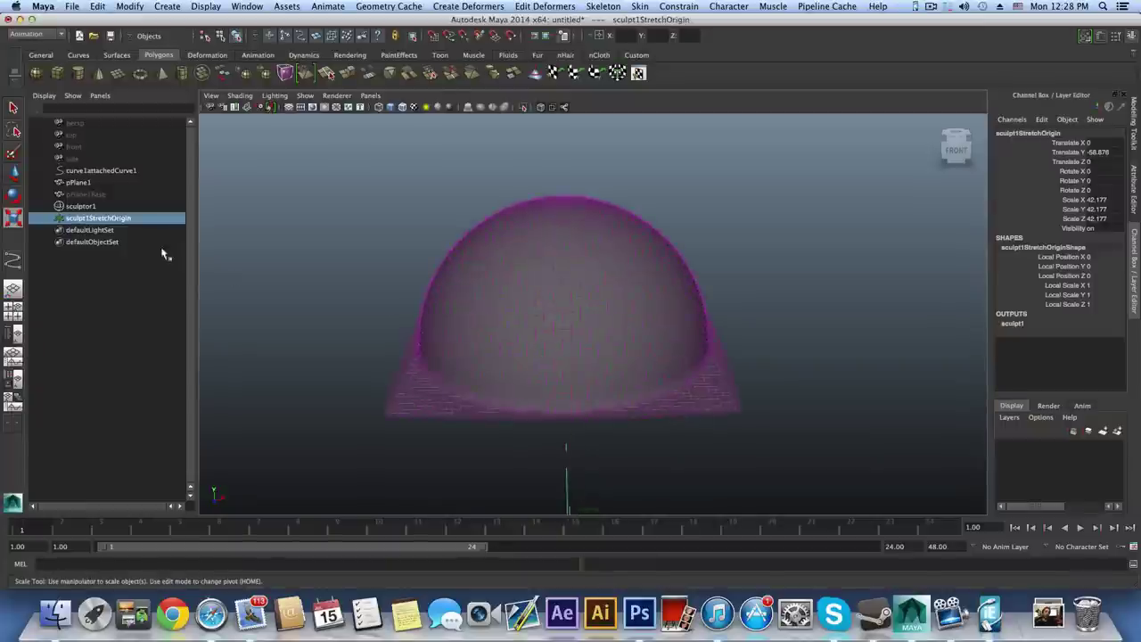
- Select curve1attachedCurve1 and inspect how its woven pattern spreads over the dome from the front and above
{"action": "left_click_drag", "start_coordinate": [588, 375], "coordinate": [585, 360], "text": "alt"}
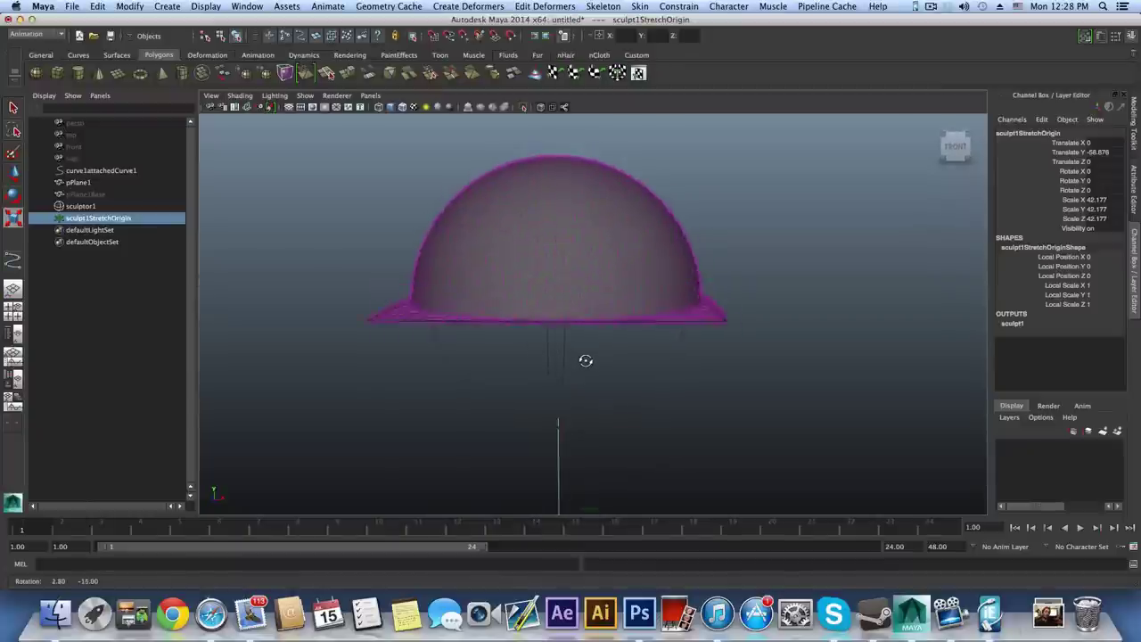
{"action": "left_click", "coordinate": [85, 170]}
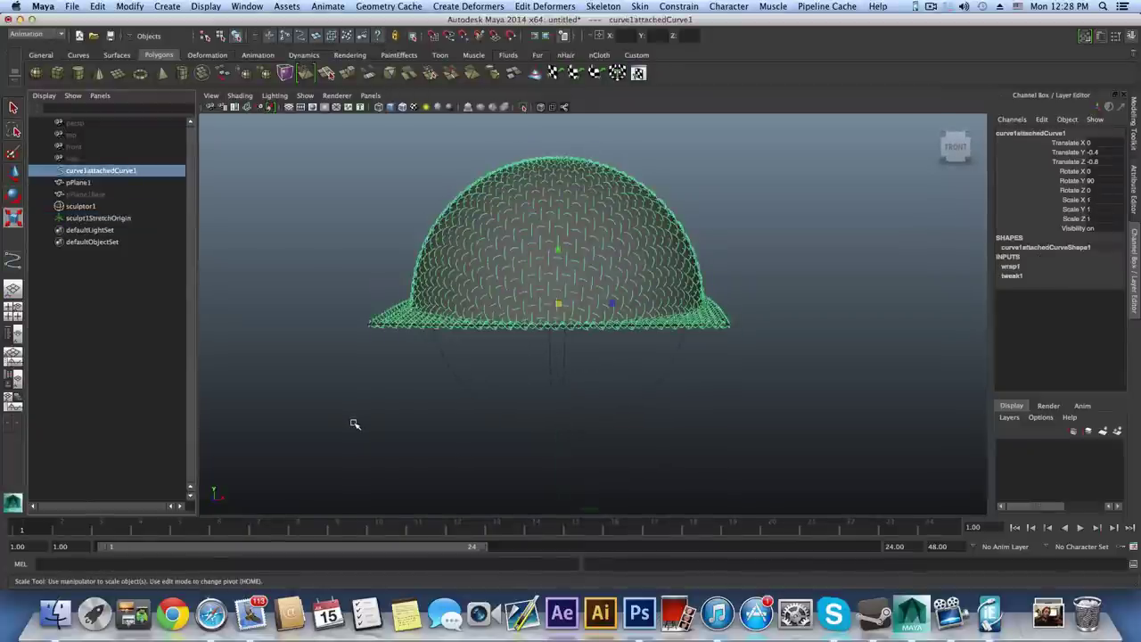
{"action": "left_click_drag", "start_coordinate": [529, 362], "coordinate": [579, 420], "text": "alt"}
{"action": "middle_click_drag", "start_coordinate": [549, 385], "coordinate": [545, 458], "text": "alt"}
{"action": "right_click_drag", "start_coordinate": [545, 458], "coordinate": [725, 437], "text": "alt"}
{"action": "left_click_drag", "start_coordinate": [723, 437], "coordinate": [557, 310], "text": "alt"}
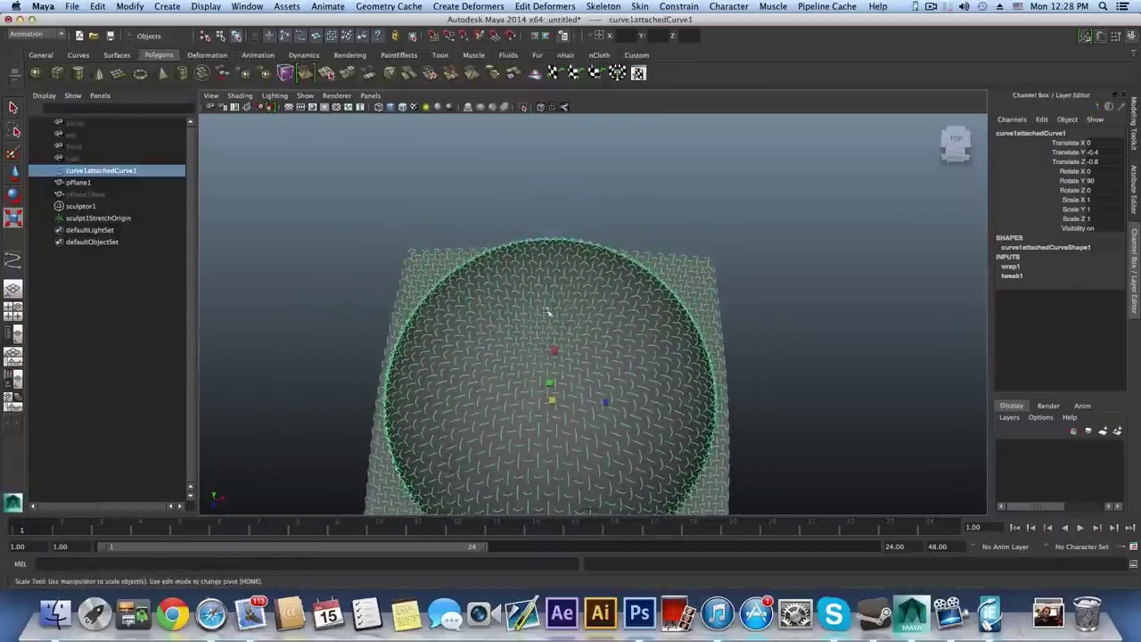
{"action": "left_click_drag", "start_coordinate": [594, 386], "coordinate": [570, 345], "text": "alt"}
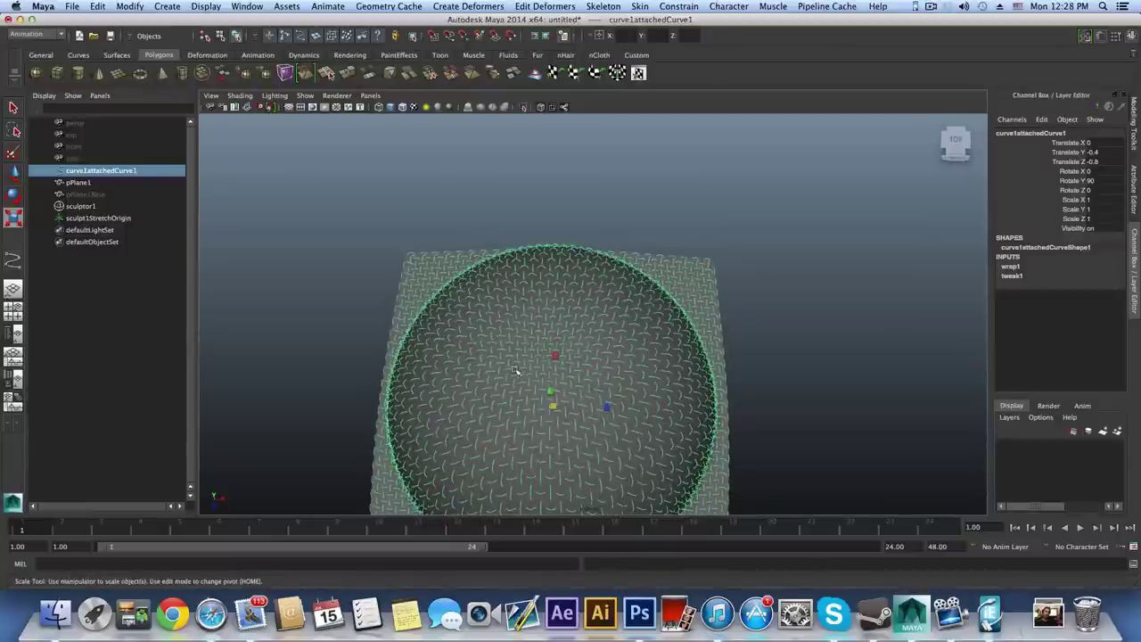
{"action": "left_click_drag", "start_coordinate": [514, 374], "coordinate": [516, 366], "text": "alt"}
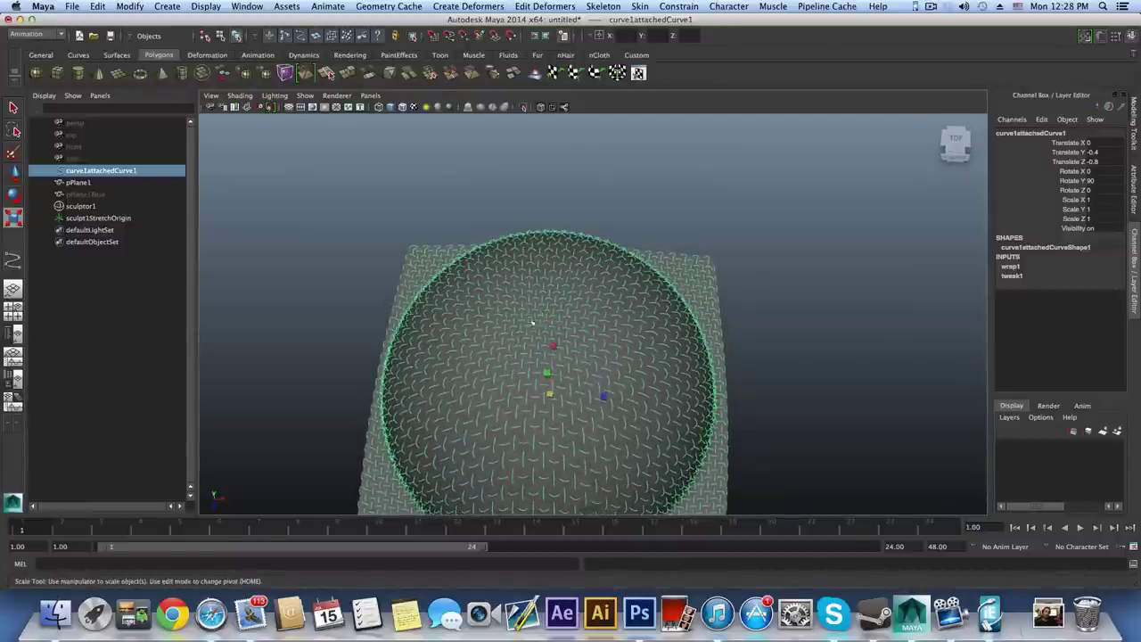
{"action": "left_click_drag", "start_coordinate": [599, 332], "coordinate": [548, 303], "text": "alt"}
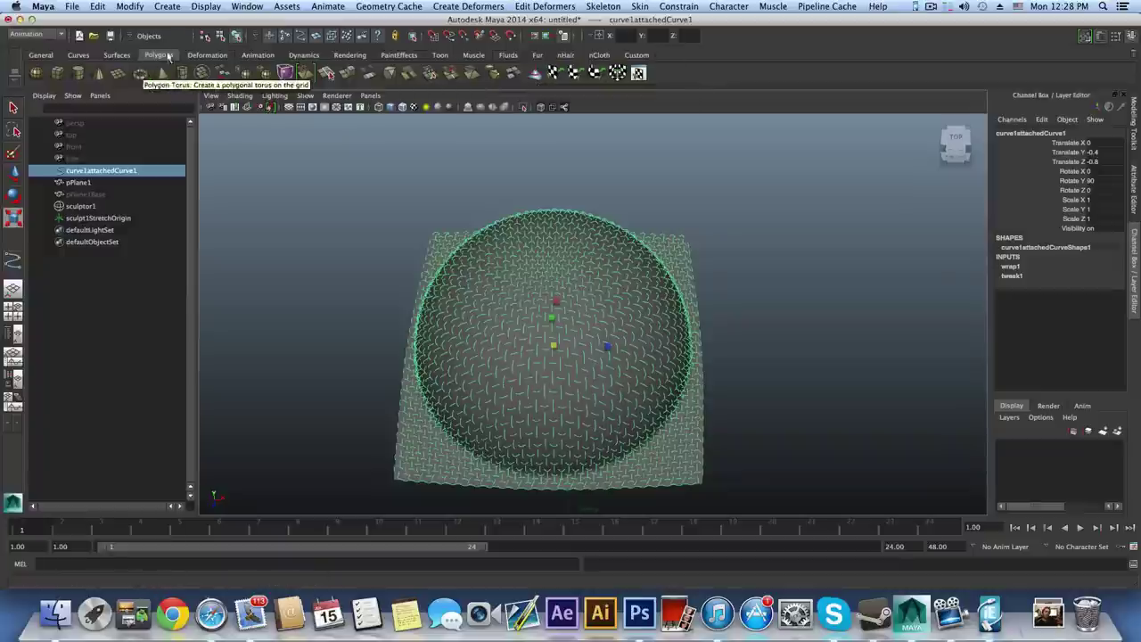
- Open the Sculpt Geometry Tool settings and set the brush's upper radius to 8
{"action": "double_click", "coordinate": [533, 72]}
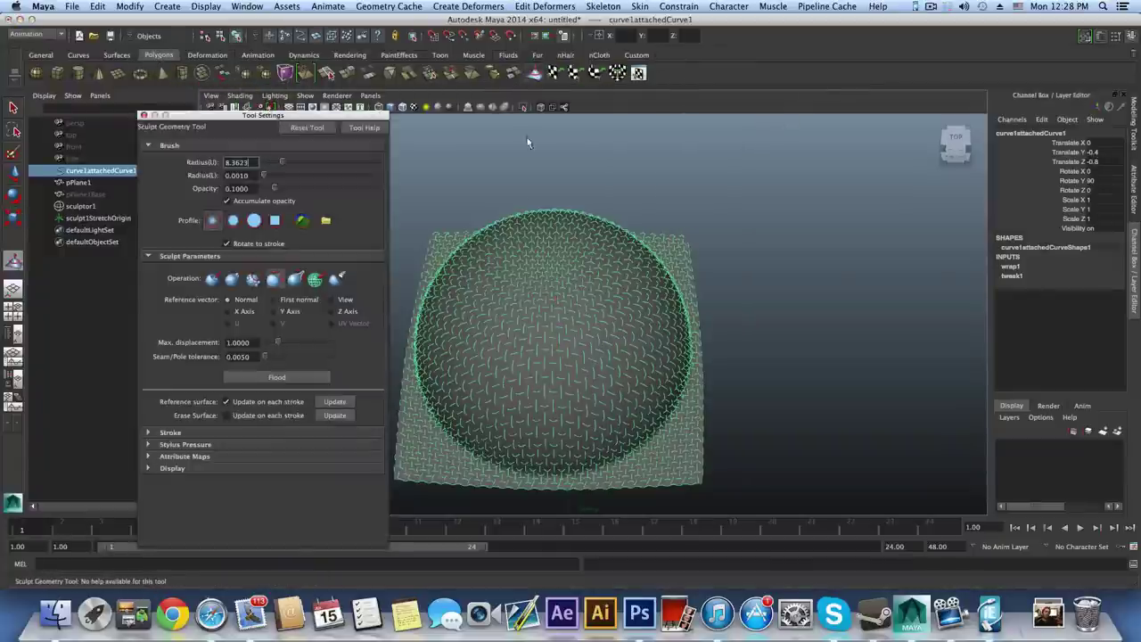
{"action": "mouse_move", "coordinate": [276, 119]}
{"action": "left_mouse_down"}
{"action": "mouse_move", "coordinate": [120, 95]}
{"action": "mouse_move", "coordinate": [139, 106]}
{"action": "left_mouse_up"}
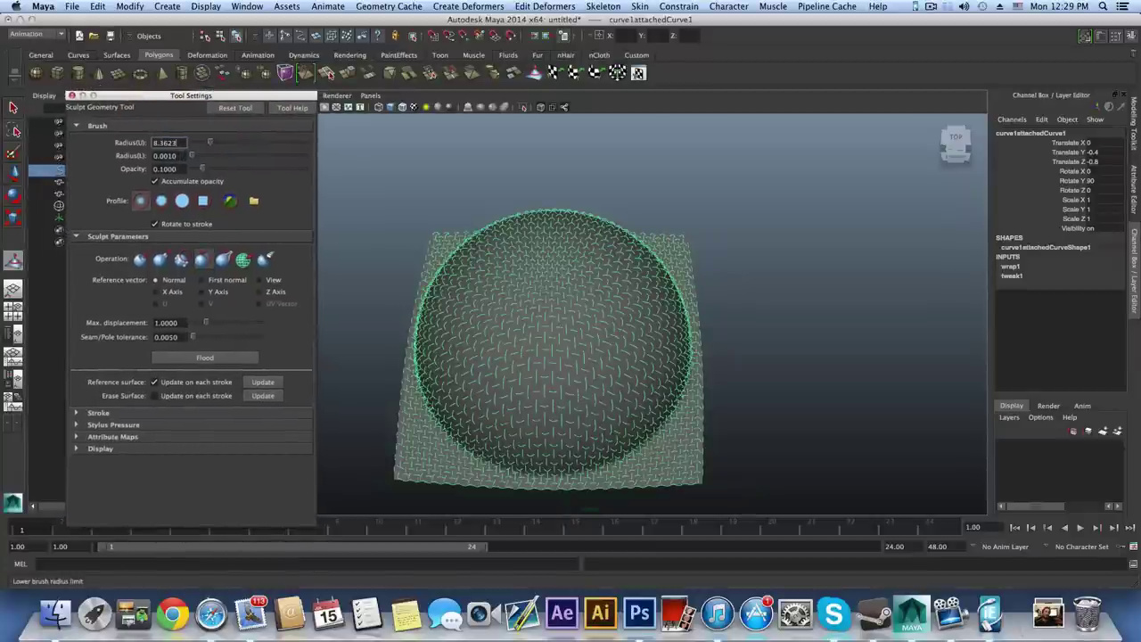
{"action": "double_click", "coordinate": [181, 142]}
{"action": "type", "text": "8"}
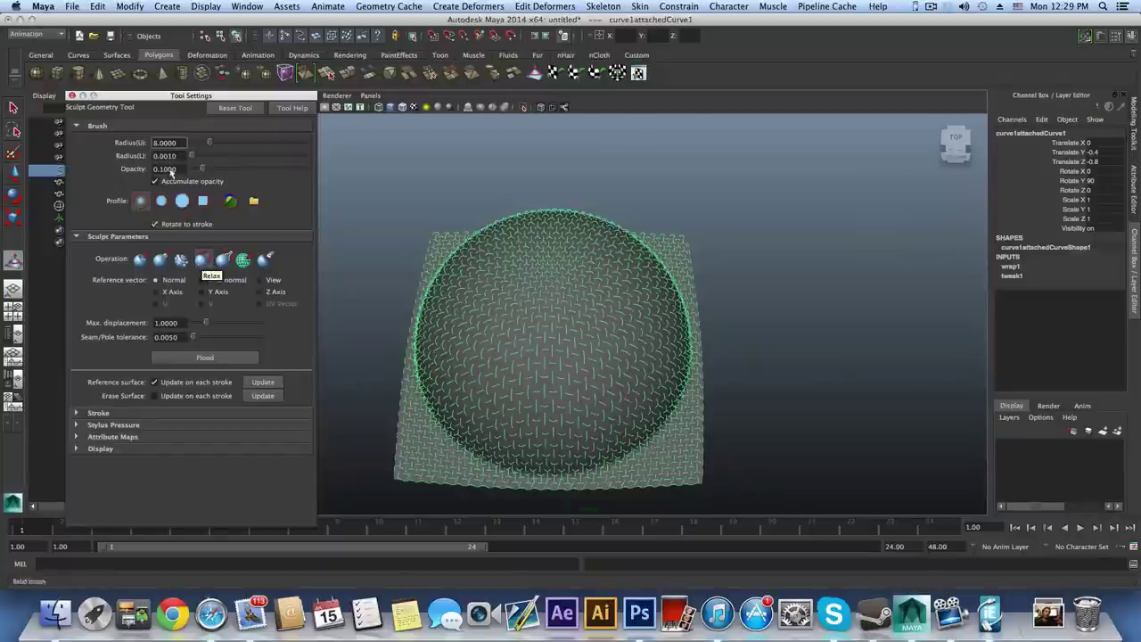
{"action": "left_click", "coordinate": [72, 95]}
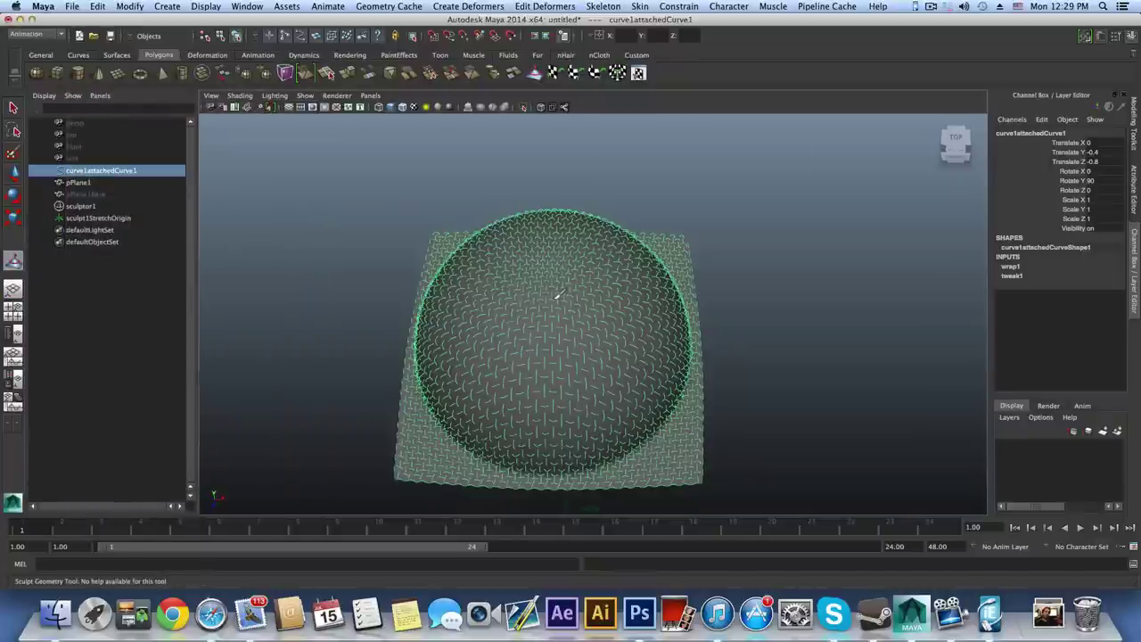
- Relax the mesh of pPlane1 across the dome with the Sculpt Geometry Tool to even out its grid, working mainly from the top view
{"action": "left_click", "coordinate": [79, 182]}
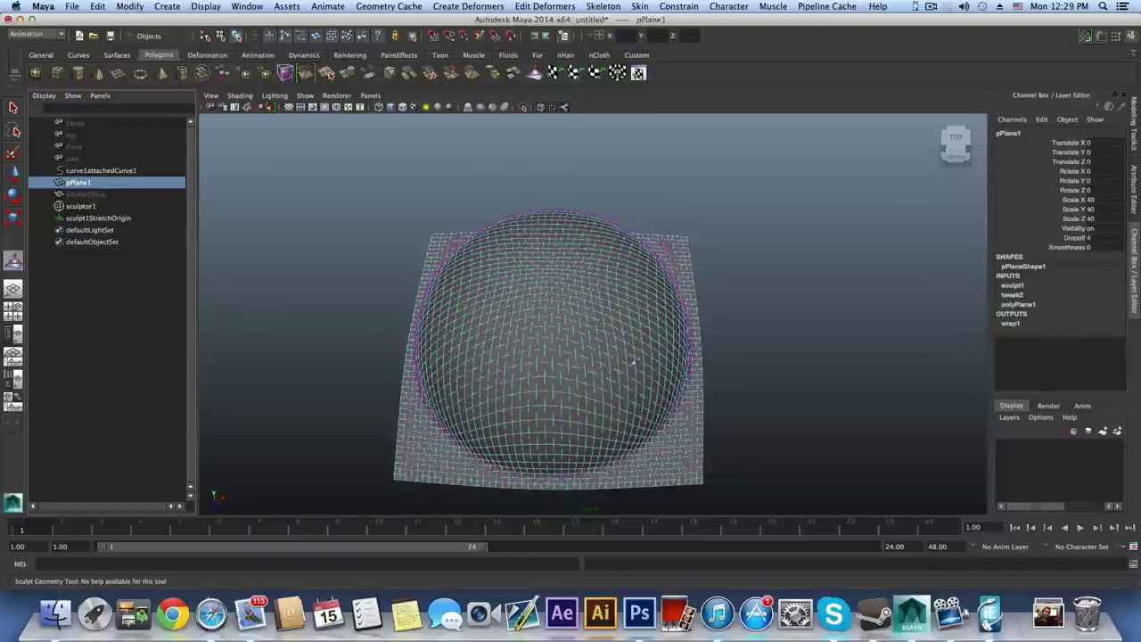
{"action": "mouse_move", "coordinate": [540, 332]}
{"action": "left_mouse_down", "text": "alt"}
{"action": "mouse_move", "coordinate": [502, 316]}
{"action": "mouse_move", "coordinate": [506, 330]}
{"action": "left_mouse_up", "text": "alt"}
{"action": "right_click_drag", "start_coordinate": [506, 331], "coordinate": [611, 344], "text": "alt"}
{"action": "middle_click_drag", "start_coordinate": [572, 339], "coordinate": [602, 341], "text": "alt"}
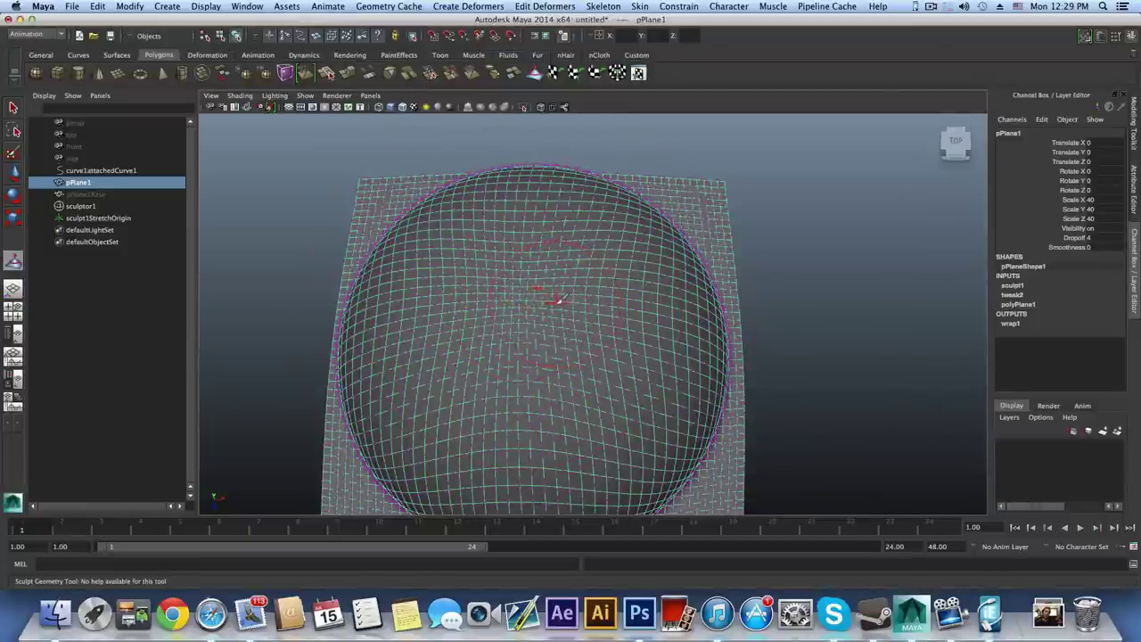
{"action": "left_click_drag", "start_coordinate": [553, 297], "coordinate": [570, 328], "text": "alt"}
{"action": "left_click", "coordinate": [955, 143]}
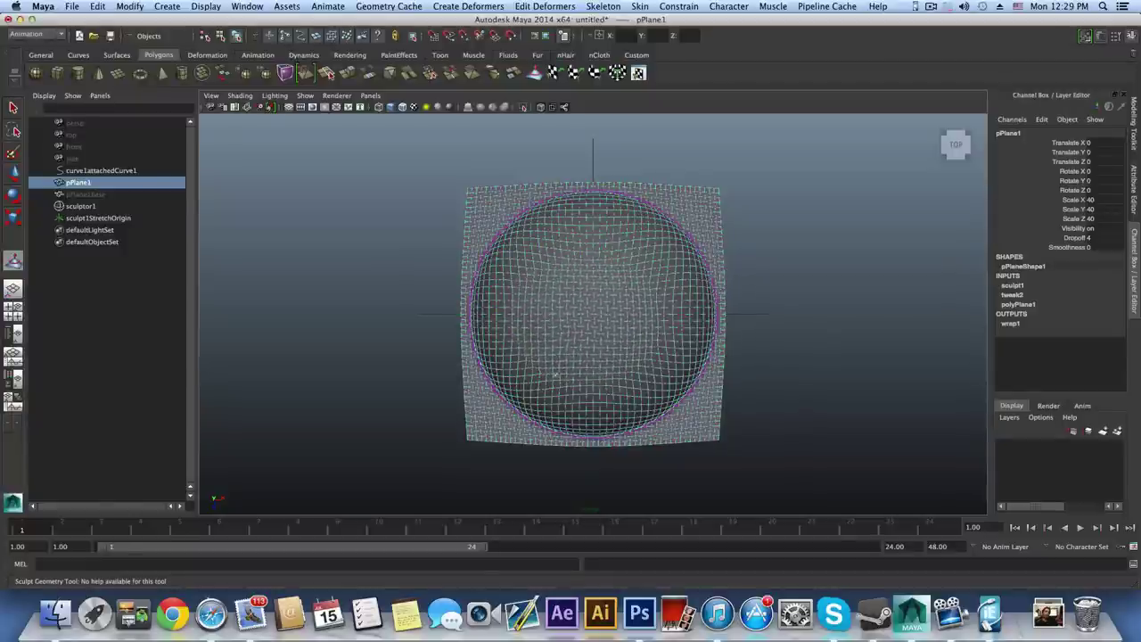
{"action": "scroll", "coordinate": [628, 314], "scroll_direction": "up", "scroll_amount": 3}
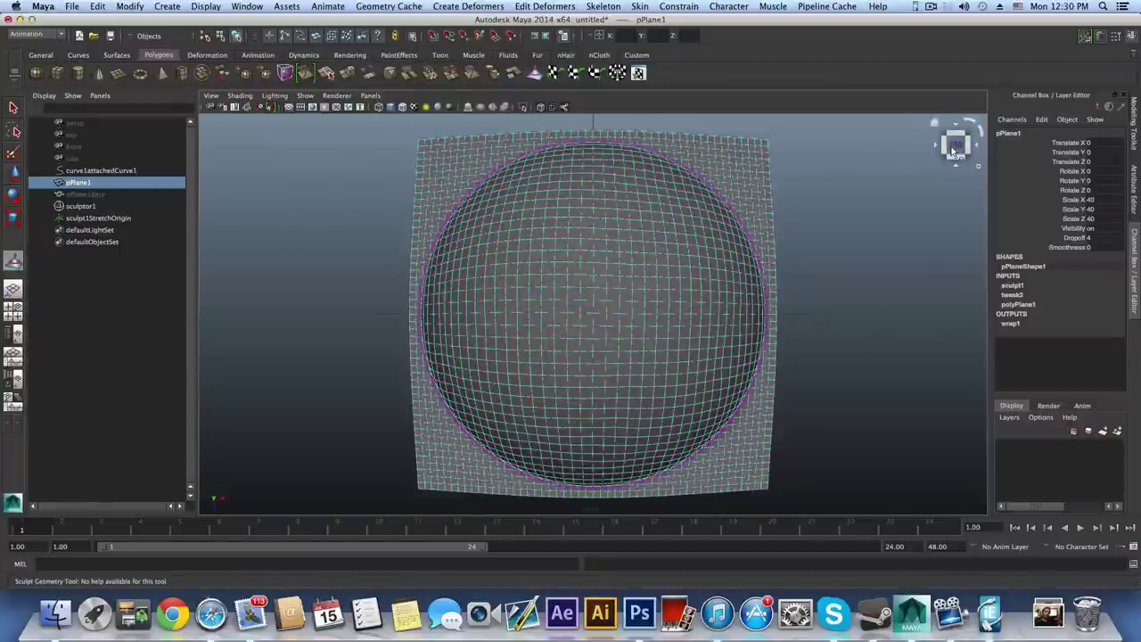
{"action": "left_click", "coordinate": [13, 108]}
- Duplicate curve1attachedCurve1 and move the copy beside the dome to about -47.9 on Z
{"action": "mouse_move", "coordinate": [613, 403]}
{"action": "left_mouse_down", "text": "alt"}
{"action": "mouse_move", "coordinate": [624, 374]}
{"action": "mouse_move", "coordinate": [722, 303]}
{"action": "mouse_move", "coordinate": [611, 338]}
{"action": "mouse_move", "coordinate": [608, 356]}
{"action": "mouse_move", "coordinate": [425, 374]}
{"action": "mouse_move", "coordinate": [535, 397]}
{"action": "left_mouse_up", "text": "alt"}
{"action": "middle_click_drag", "start_coordinate": [535, 396], "coordinate": [522, 373], "text": "alt"}
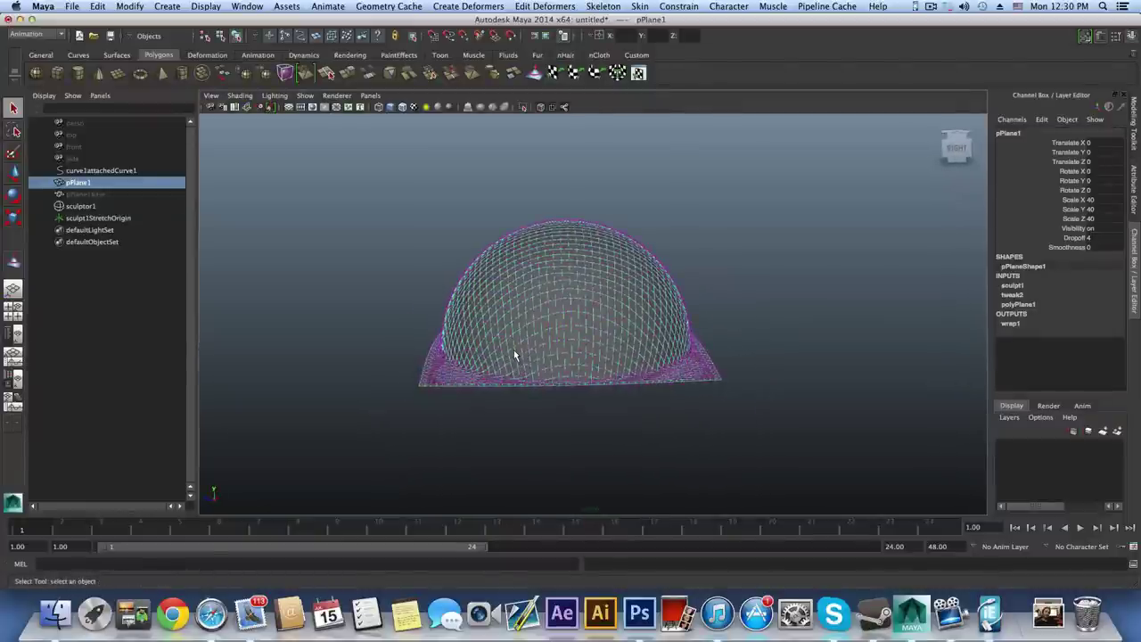
{"action": "left_click", "coordinate": [98, 171]}
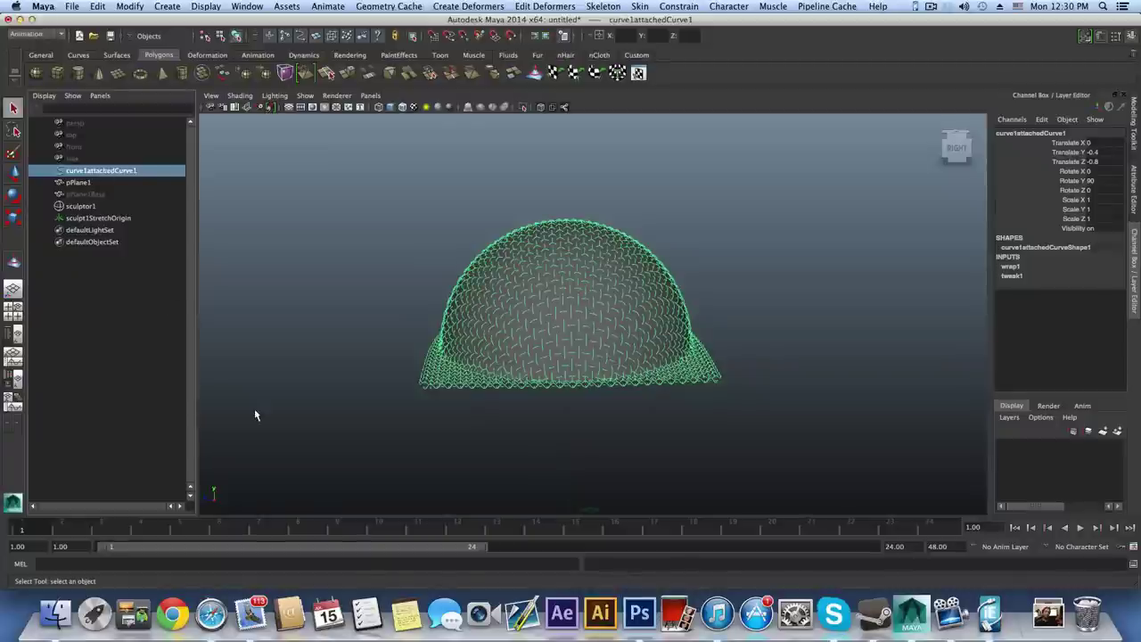
{"action": "key", "text": "super+d"}
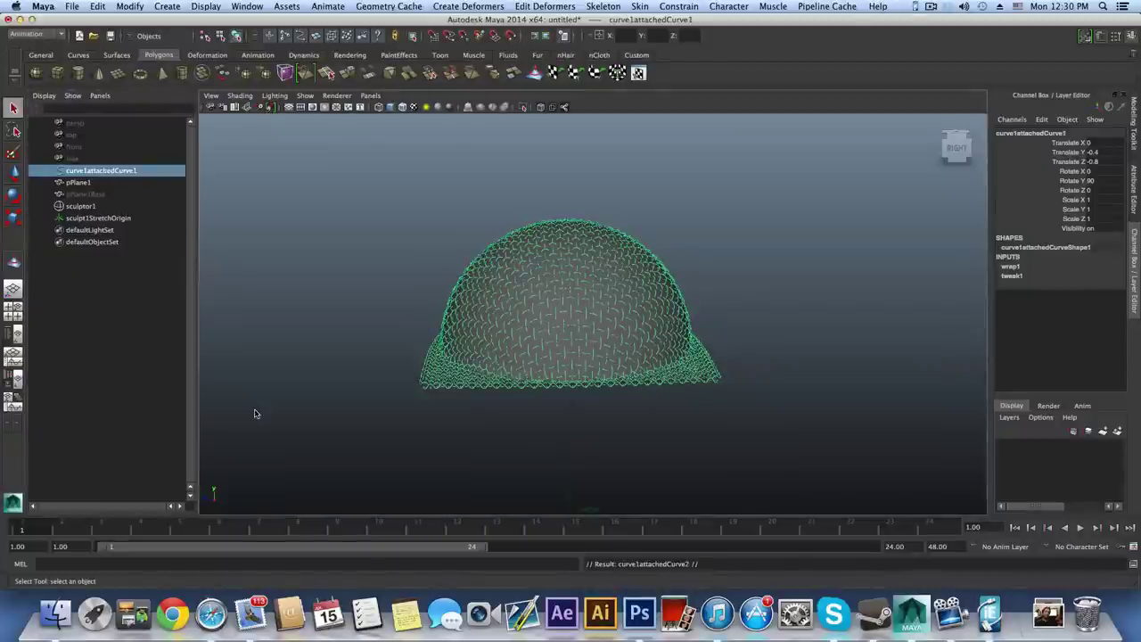
{"action": "key", "text": "w"}
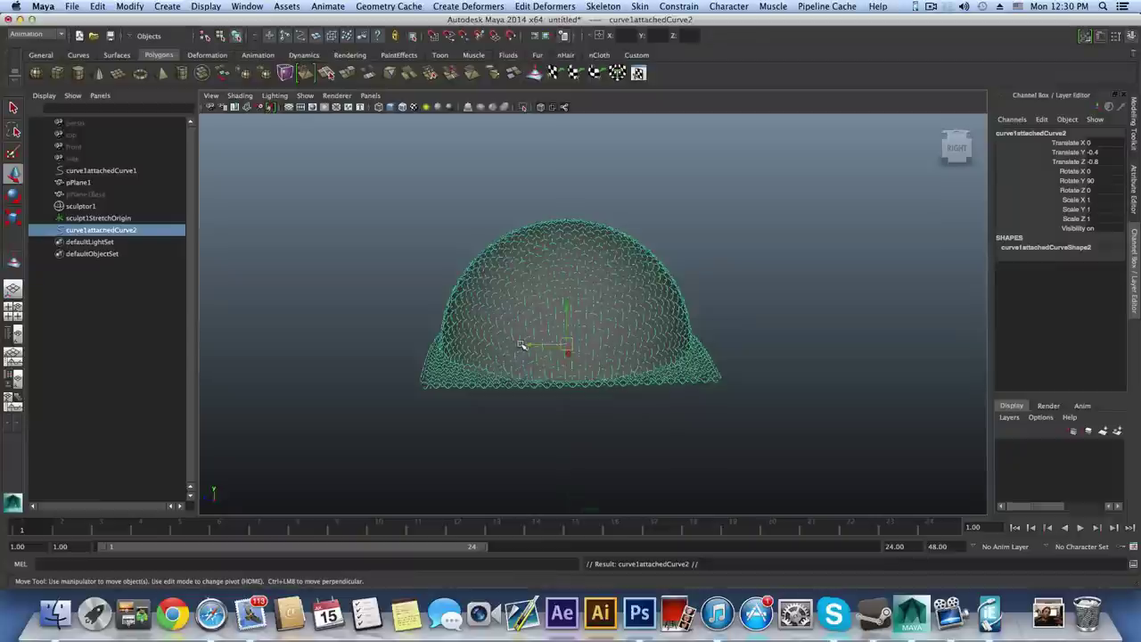
{"action": "left_click_drag", "start_coordinate": [526, 345], "coordinate": [811, 321]}
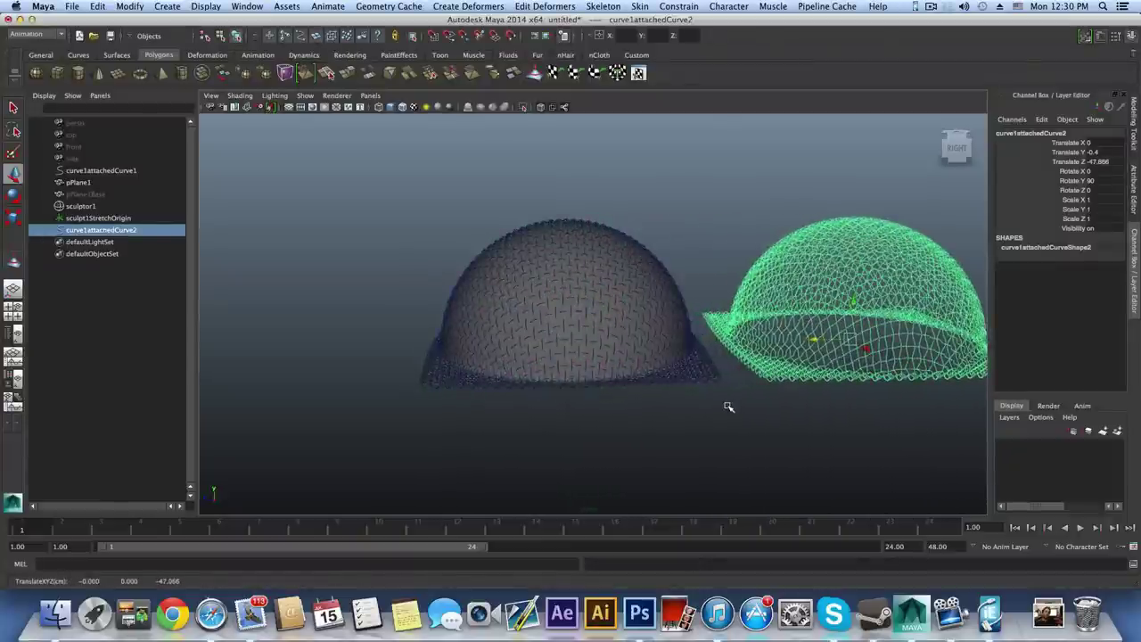
- Put curve1attachedCurve1, pPlane1, sculptor1 and sculpt1StretchOrigin on a new display layer and hide that layer
{"action": "middle_click_drag", "start_coordinate": [728, 406], "coordinate": [614, 415], "text": "alt"}
{"action": "left_click_drag", "start_coordinate": [548, 507], "coordinate": [548, 511]}
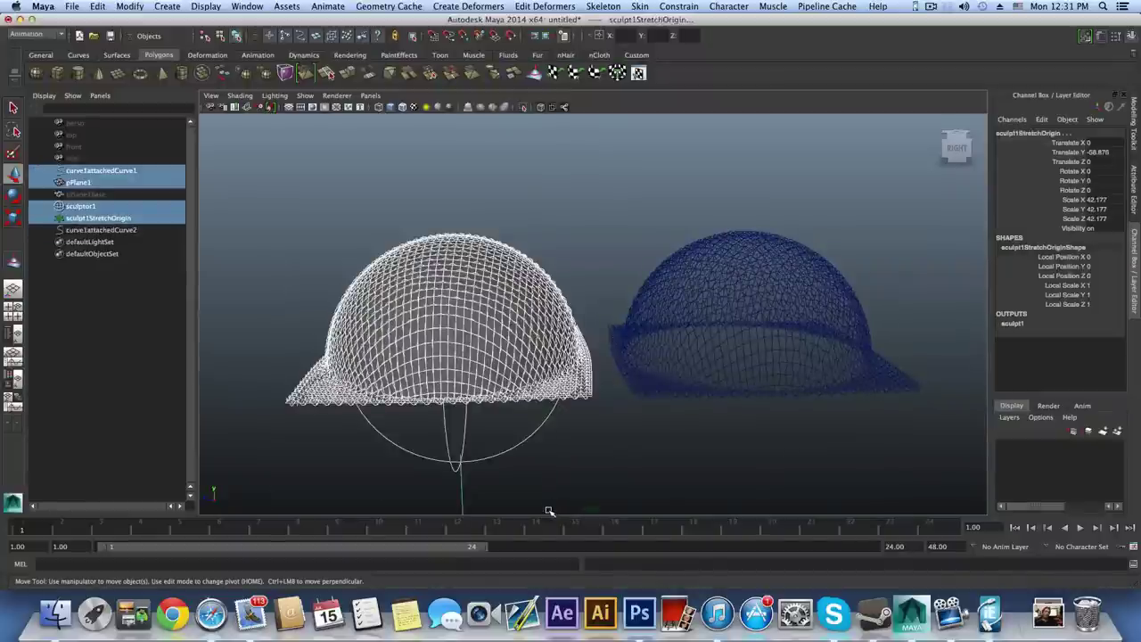
{"action": "left_click", "coordinate": [1116, 431]}
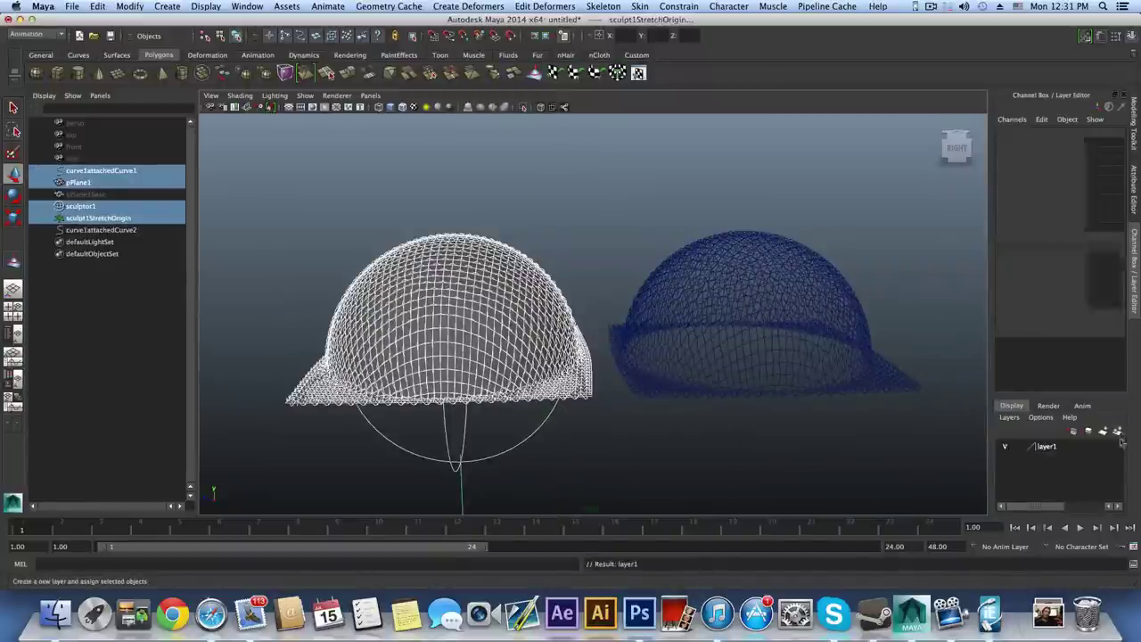
{"action": "left_click", "coordinate": [1004, 446]}
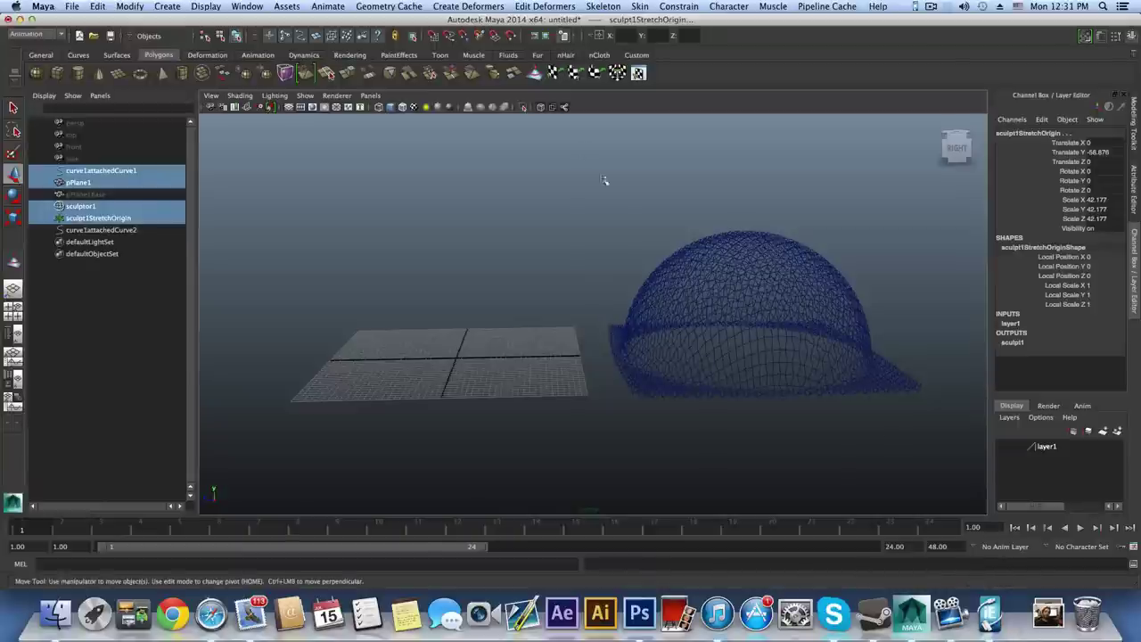
- Select the copied dome curve and set its Translate Z to 0
{"action": "left_click_drag", "start_coordinate": [581, 153], "coordinate": [961, 445]}
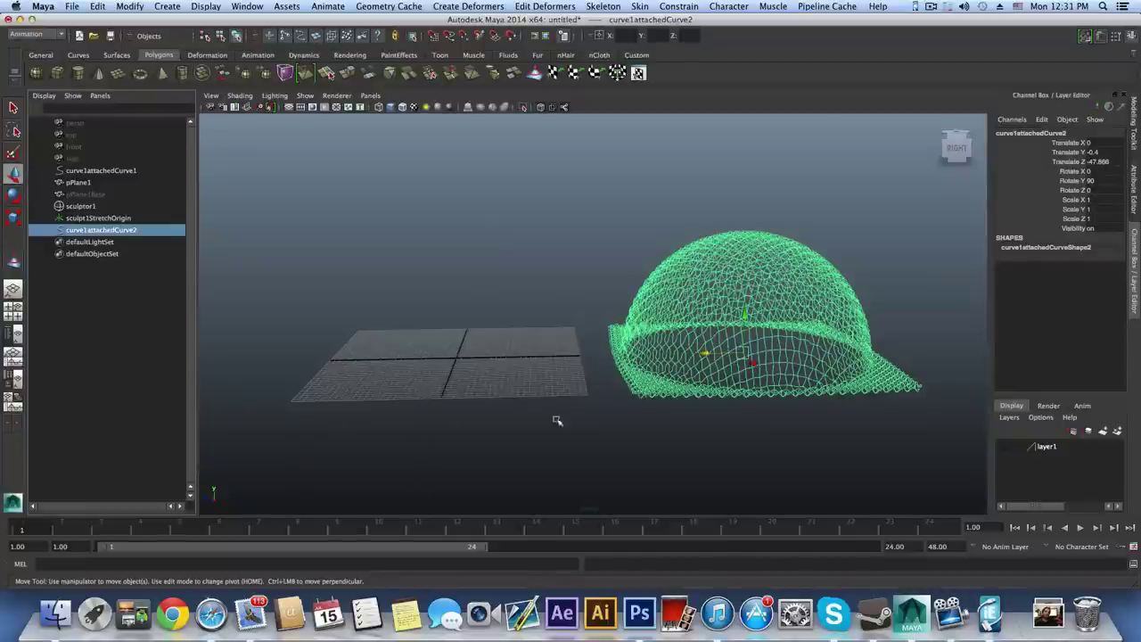
{"action": "left_click_drag", "start_coordinate": [555, 387], "coordinate": [606, 375], "text": "alt"}
{"action": "left_click", "coordinate": [1114, 162]}
{"action": "type", "text": "0"}
{"action": "key", "text": "Return"}
{"action": "left_click_drag", "start_coordinate": [687, 316], "coordinate": [768, 323], "text": "alt"}
{"action": "scroll", "coordinate": [698, 399], "scroll_direction": "up", "scroll_amount": 2}
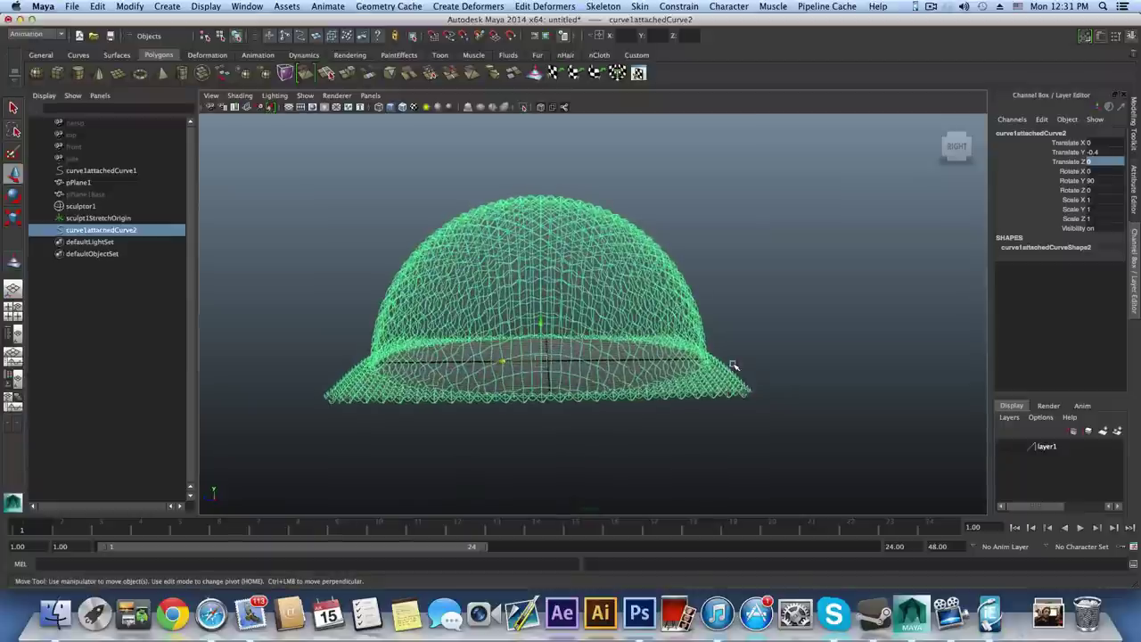
- Switch to the Rendering menu set and attach a Paint Effects brush to the curve1attachedCurve2 dome curve
{"action": "left_click", "coordinate": [27, 36]}
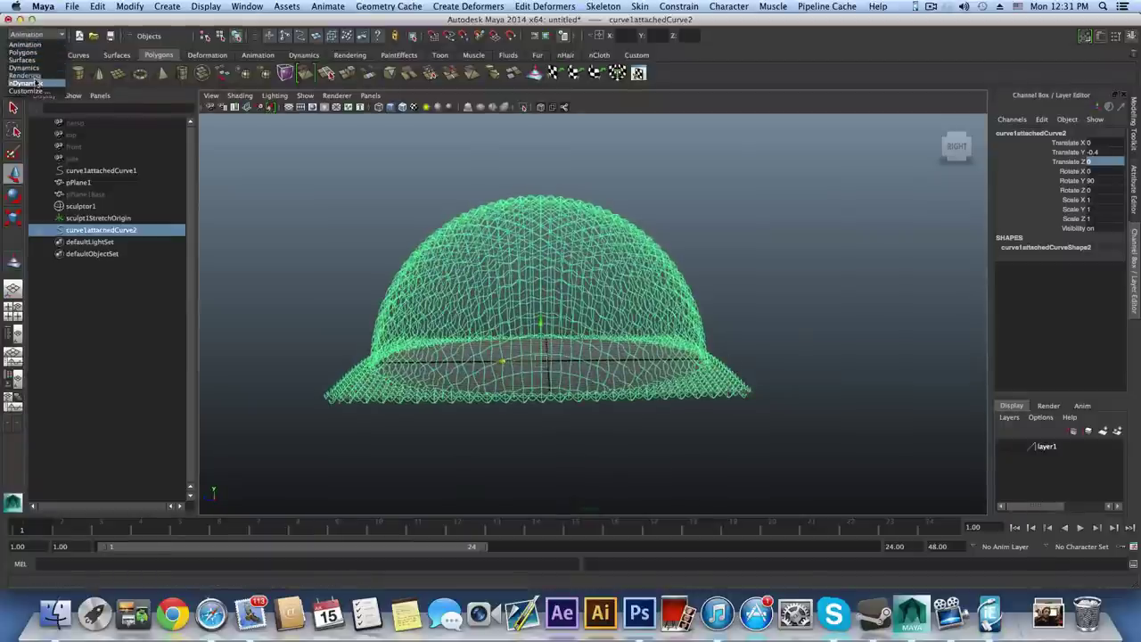
{"action": "left_click", "coordinate": [25, 76]}
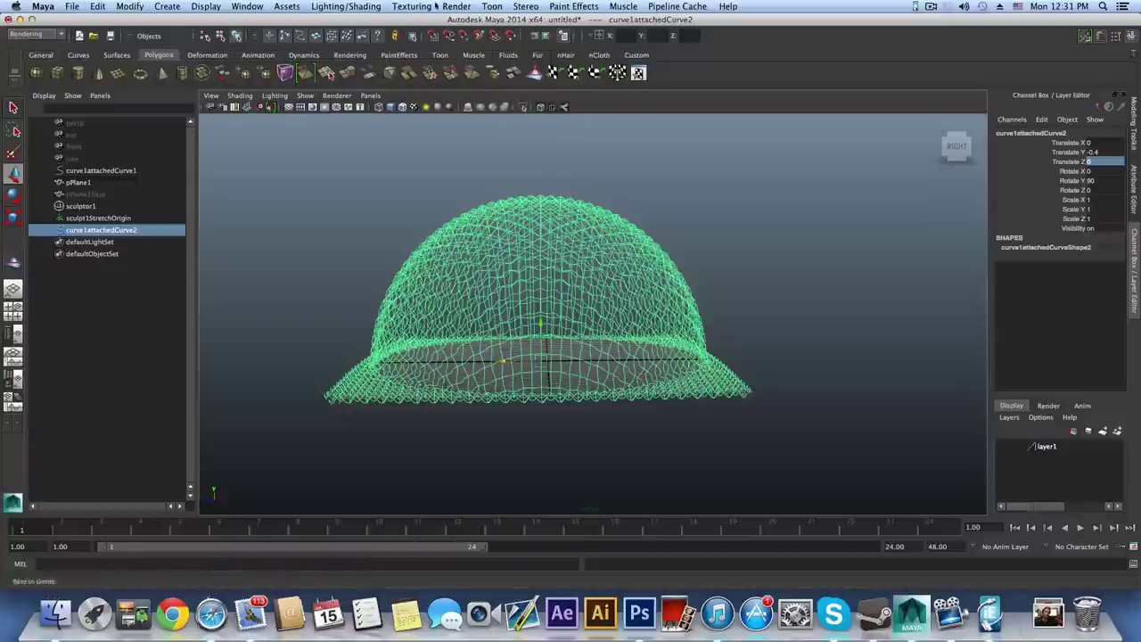
{"action": "left_click", "coordinate": [575, 6]}
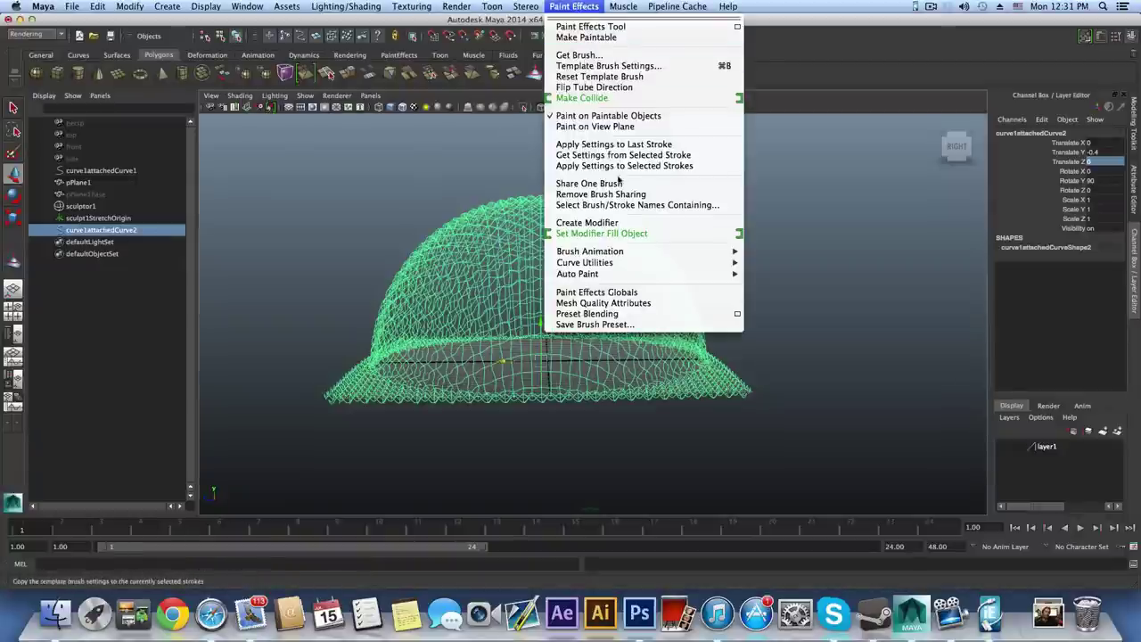
{"action": "mouse_move", "coordinate": [586, 253]}
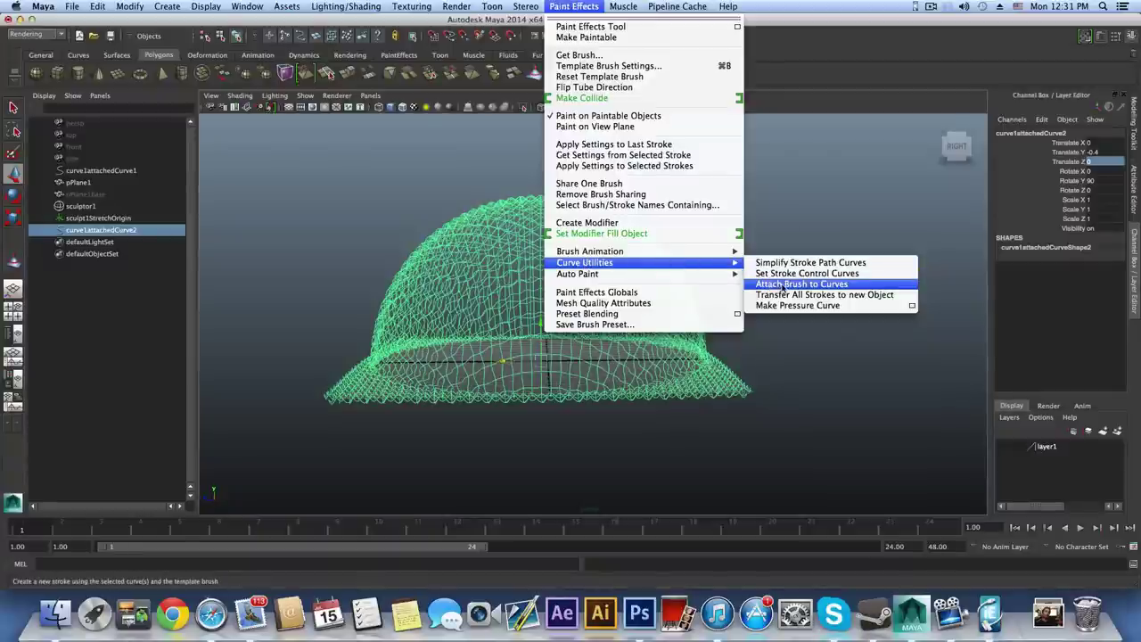
{"action": "left_click", "coordinate": [783, 284]}
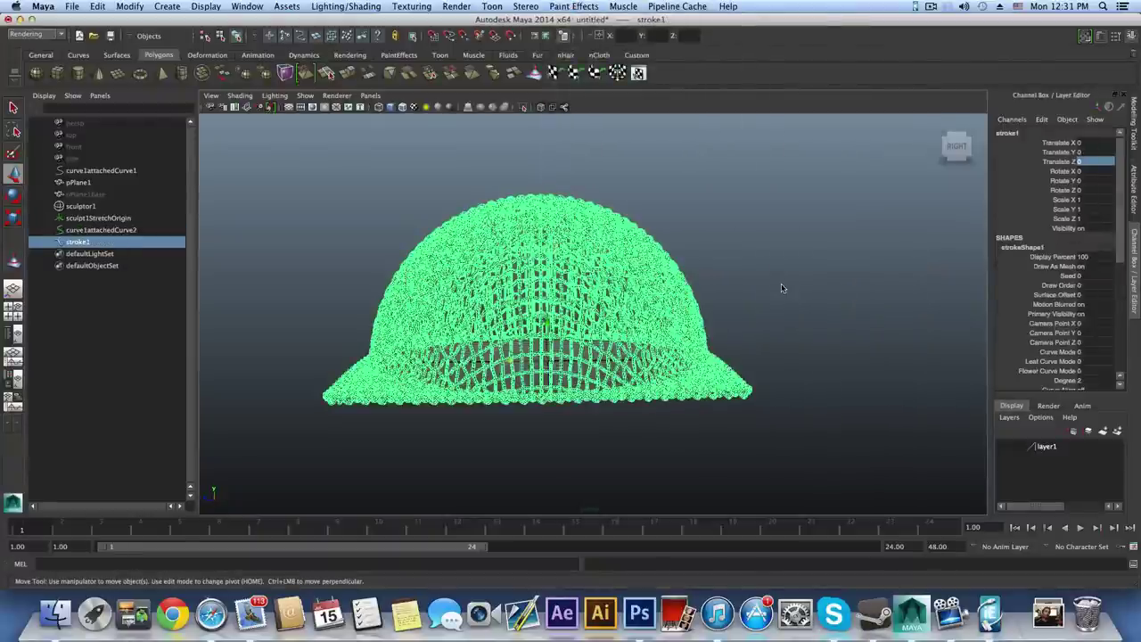
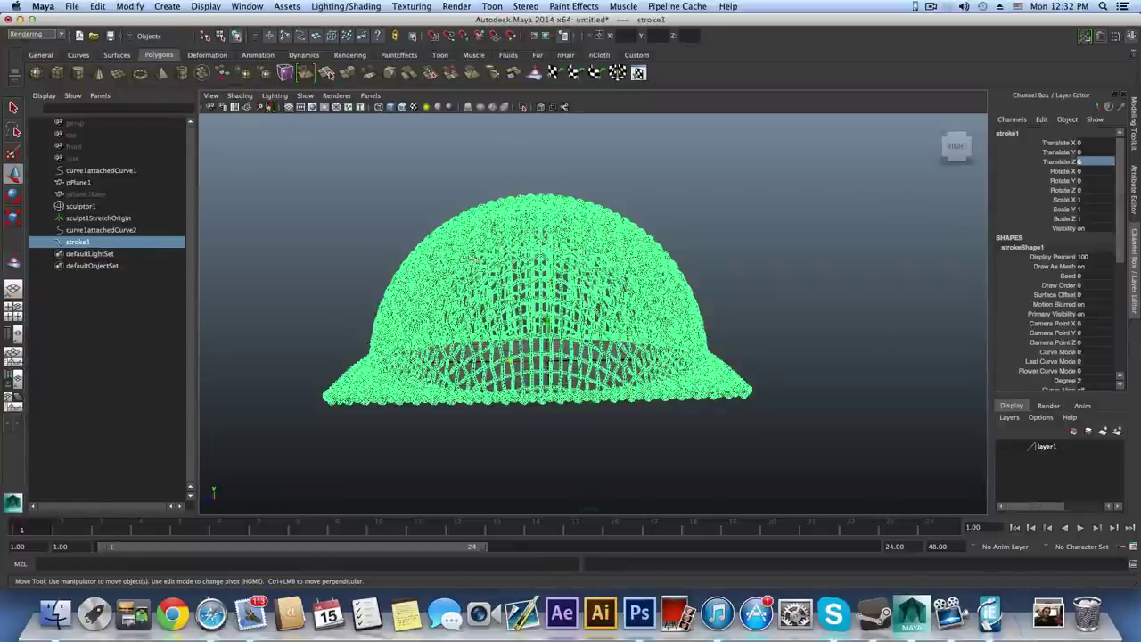
- Open the stroke's shape attributes and set Sample Density to 0.7
{"action": "scroll", "coordinate": [535, 344], "scroll_direction": "up", "scroll_amount": 4}
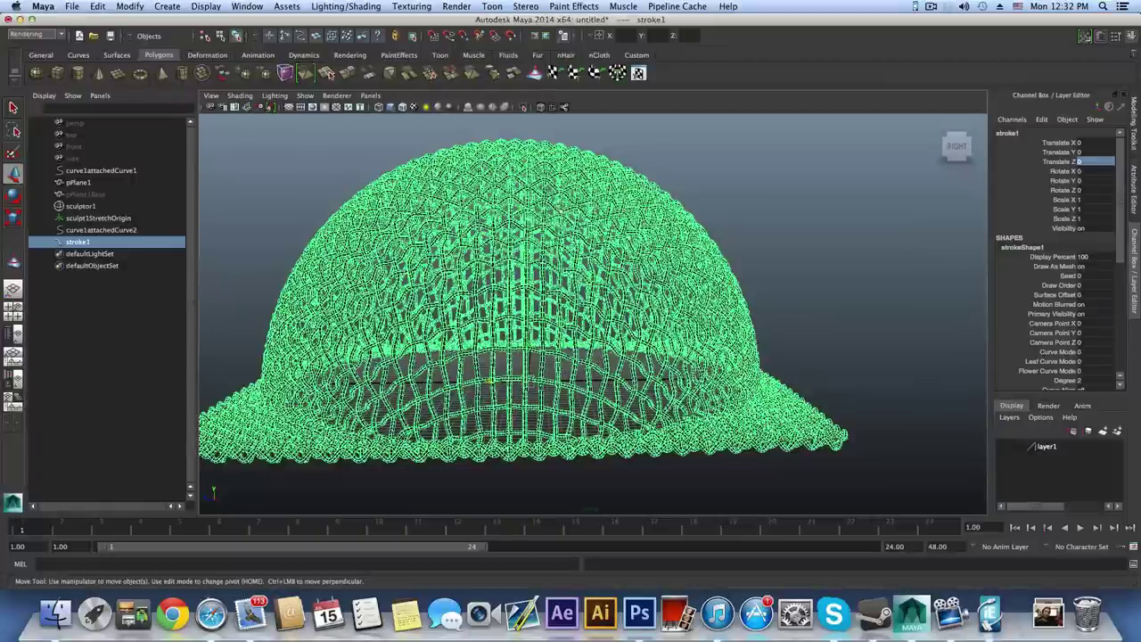
{"action": "left_click", "coordinate": [1101, 39]}
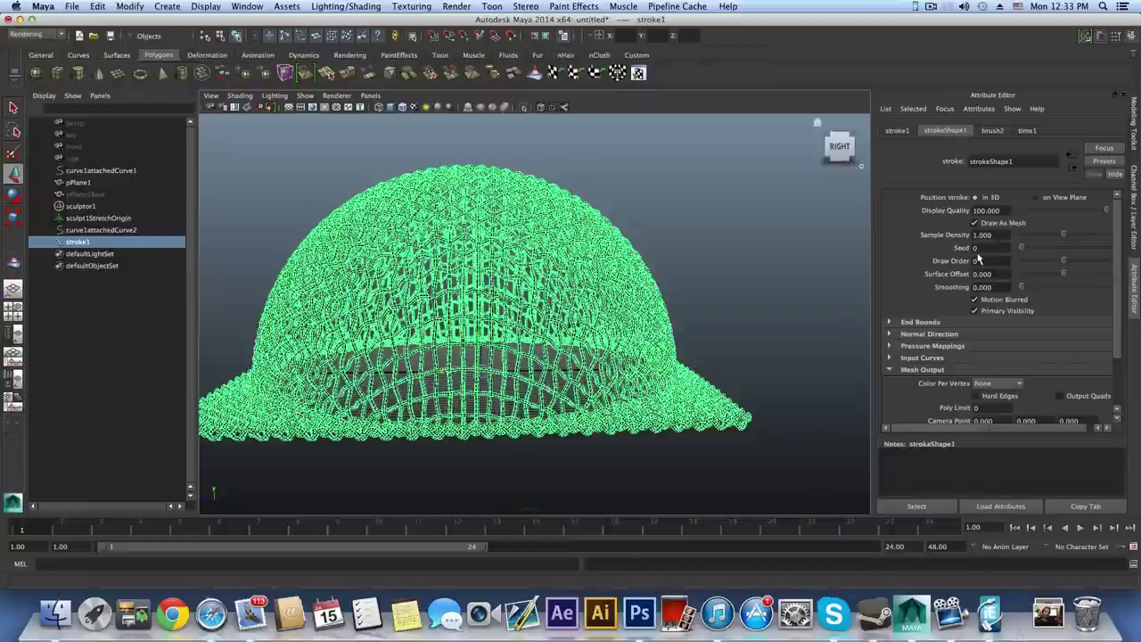
{"action": "left_click", "coordinate": [991, 235]}
{"action": "type", "text": "1"}
{"action": "type", "text": "7"}
{"action": "key", "text": "Return"}
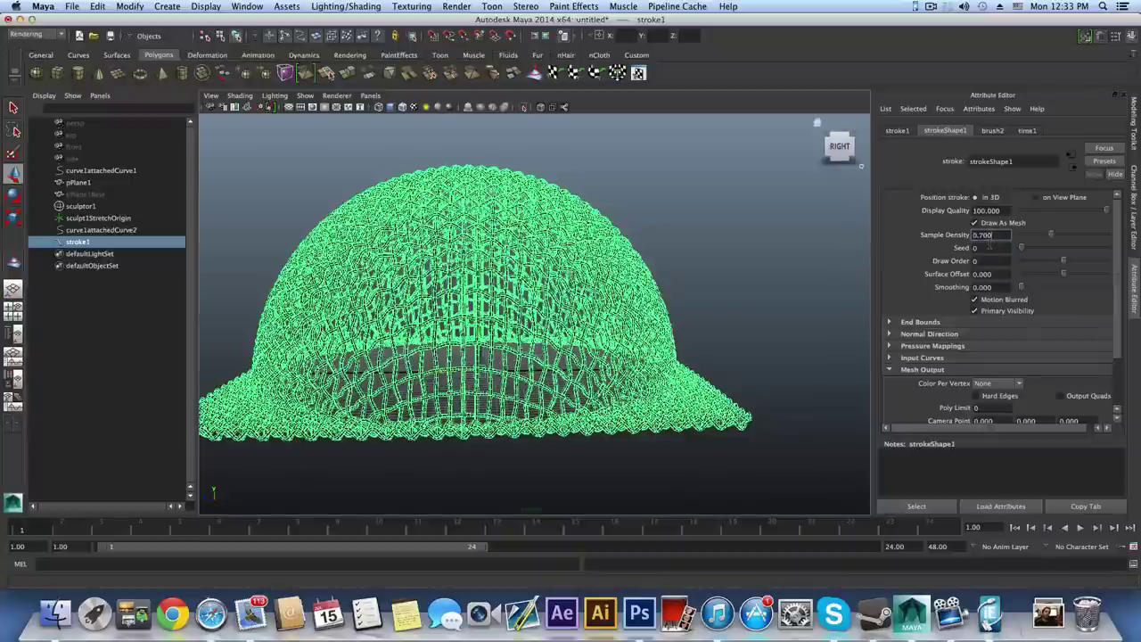
- Set the Brush Width in the stroke's brush2 profile to 0.115
{"action": "left_click", "coordinate": [988, 131]}
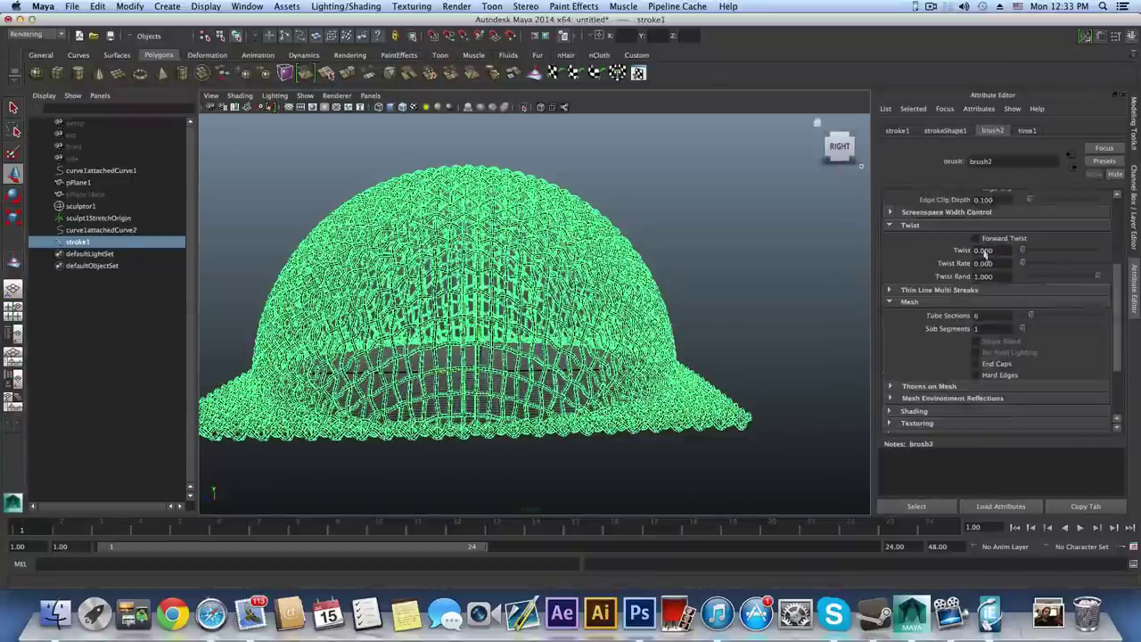
{"action": "scroll", "coordinate": [1005, 277], "scroll_direction": "up", "scroll_amount": 4}
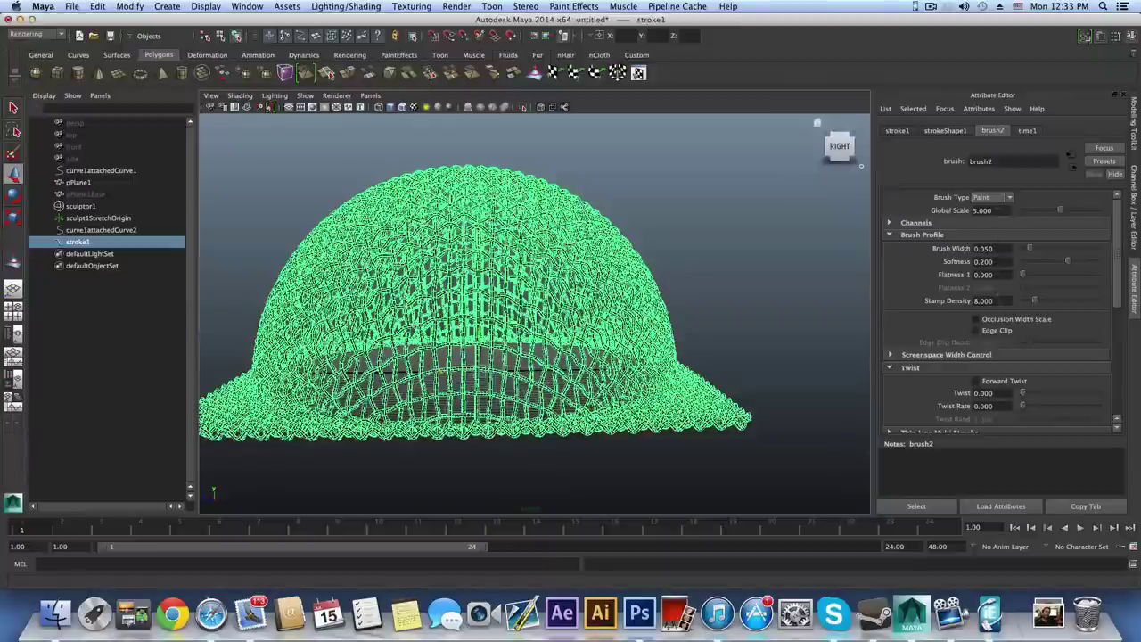
{"action": "left_click_drag", "start_coordinate": [996, 250], "coordinate": [979, 249]}
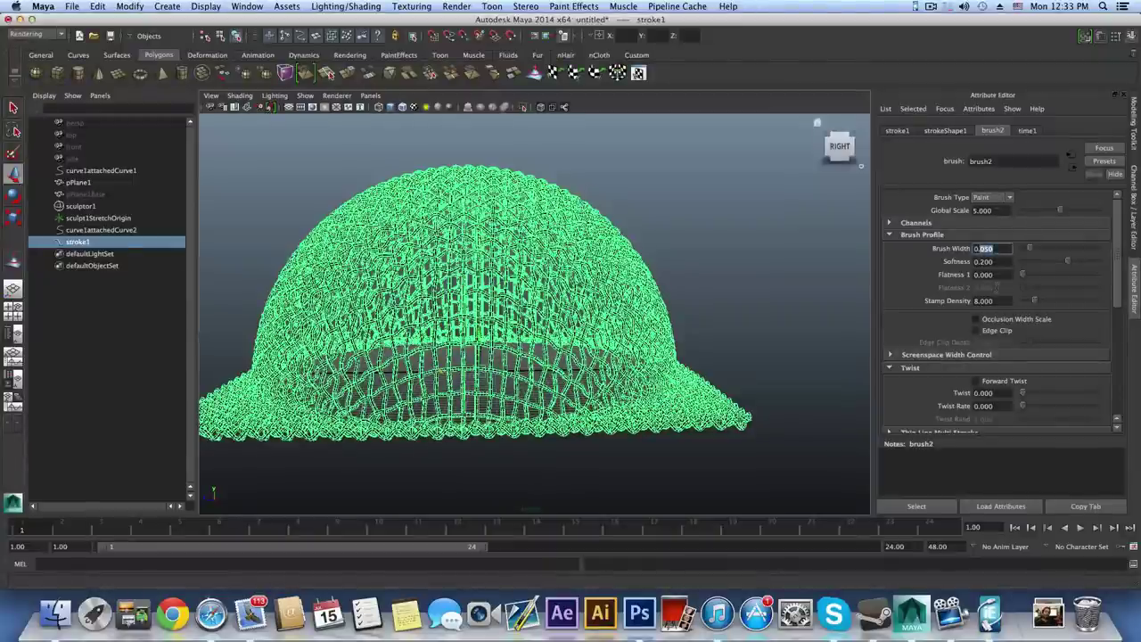
{"action": "type", "text": "111"}
{"action": "key", "text": "BackSpace"}
{"action": "type", "text": "5"}
{"action": "key", "text": "Return"}
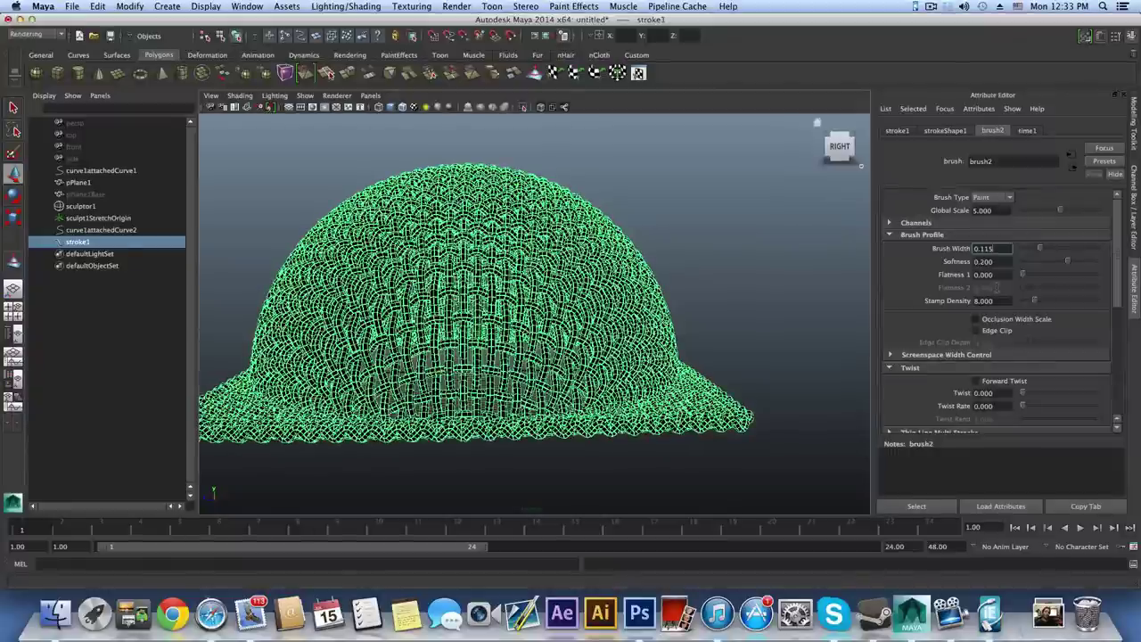
- Inspect the thickness and overlaps of the woven tubes around the dome, from an overall view and close up
{"action": "left_click_drag", "start_coordinate": [515, 398], "coordinate": [652, 382], "text": "alt"}
{"action": "scroll", "coordinate": [628, 385], "scroll_direction": "up", "scroll_amount": 6}
{"action": "scroll", "coordinate": [624, 379], "scroll_direction": "down", "scroll_amount": 6}
{"action": "left_click_drag", "start_coordinate": [581, 371], "coordinate": [595, 392], "text": "alt"}
{"action": "scroll", "coordinate": [595, 398], "scroll_direction": "up", "scroll_amount": 5}
{"action": "left_click_drag", "start_coordinate": [529, 354], "coordinate": [489, 363], "text": "alt"}
{"action": "scroll", "coordinate": [542, 345], "scroll_direction": "down", "scroll_amount": 3}
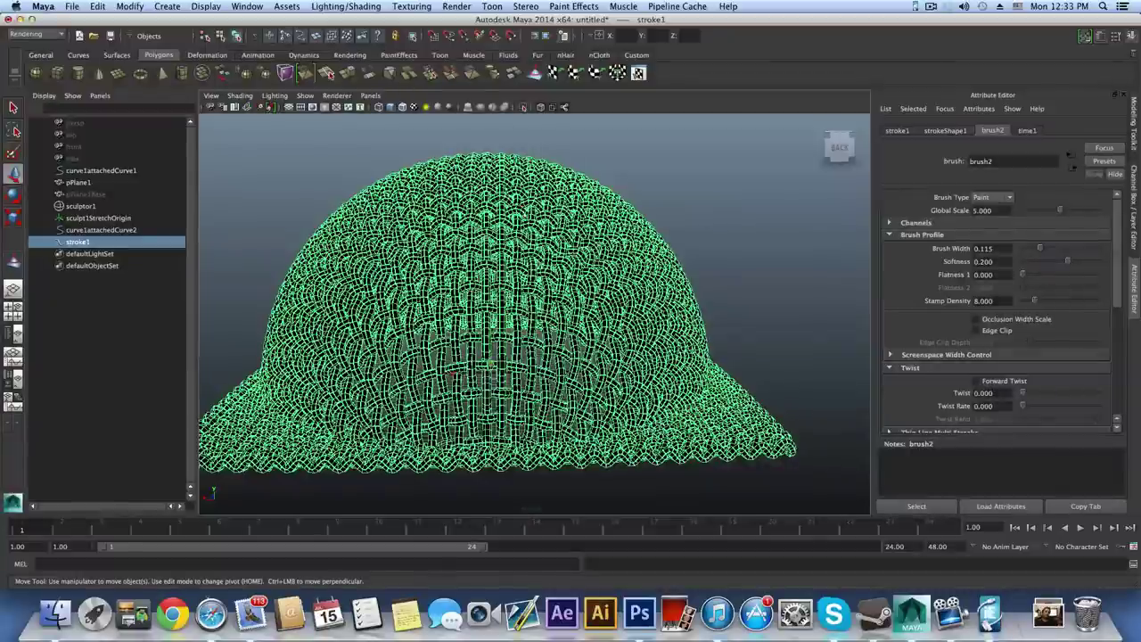
{"action": "key", "text": "f"}
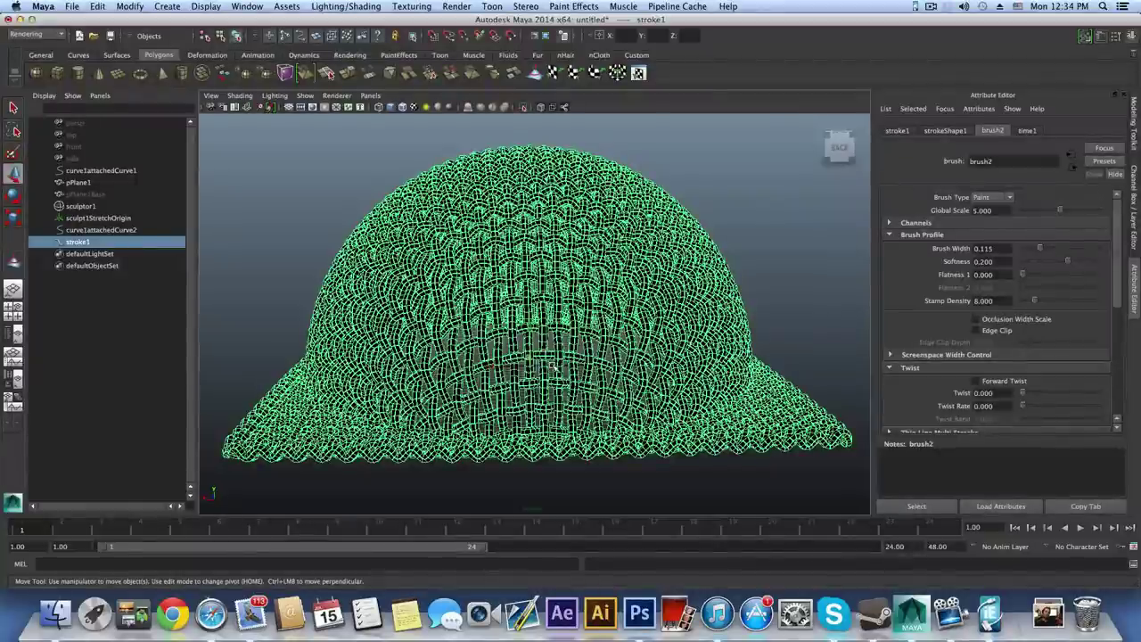
{"action": "right_click_drag", "start_coordinate": [532, 380], "coordinate": [697, 343], "text": "alt"}
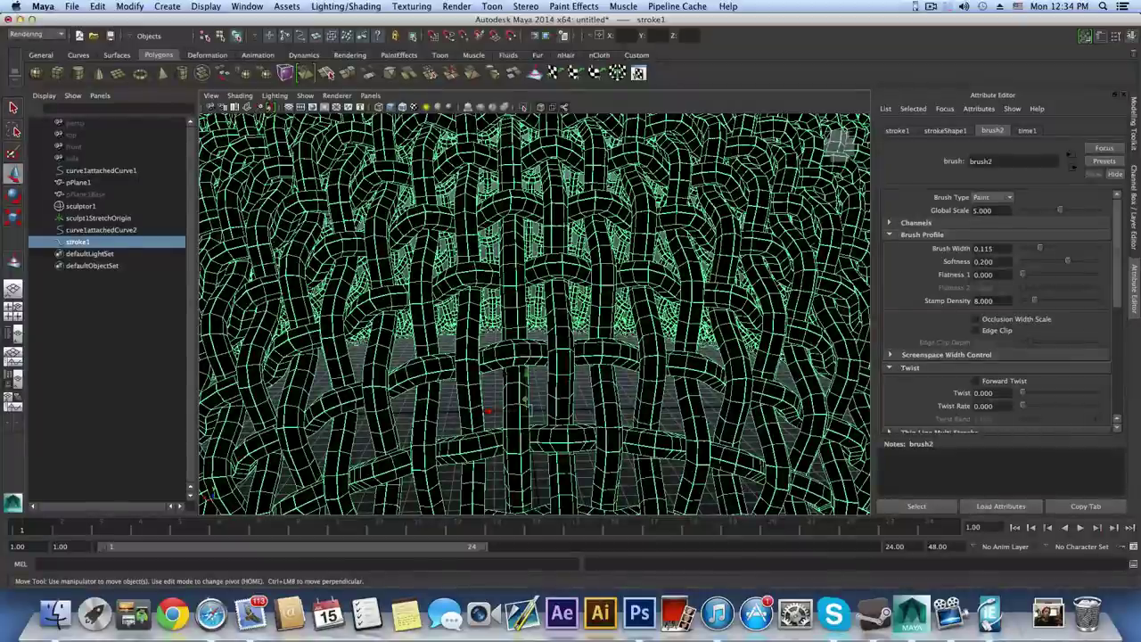
- Enable Forward Twist on brush2 and open its Tube Sections value for editing
{"action": "scroll", "coordinate": [640, 319], "scroll_direction": "down", "scroll_amount": 3}
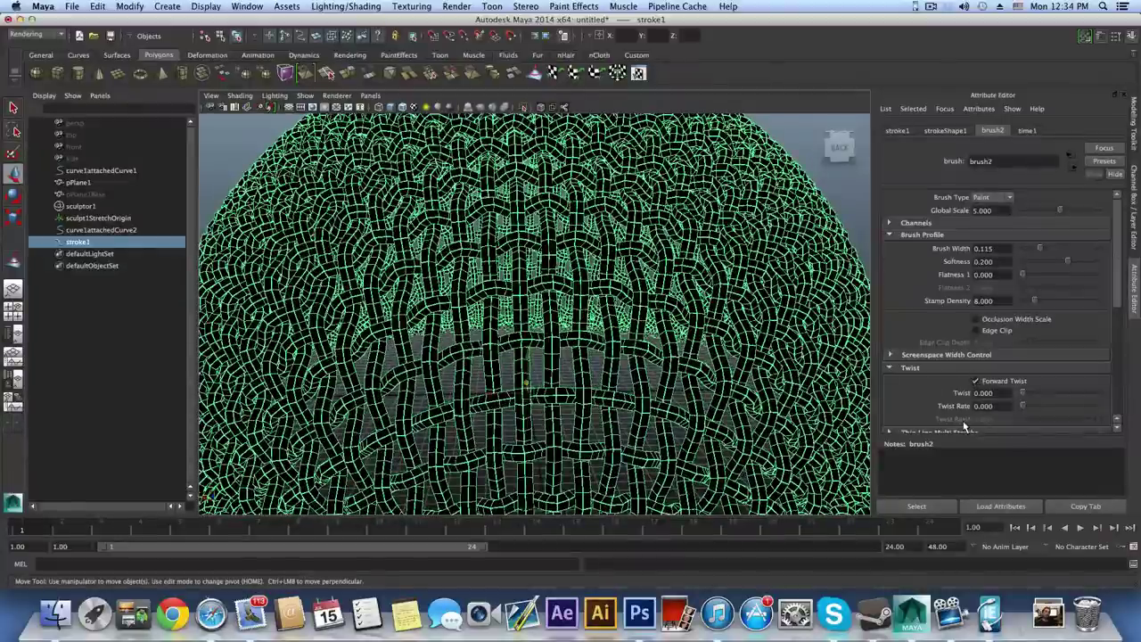
{"action": "scroll", "coordinate": [968, 411], "scroll_direction": "down", "scroll_amount": 3}
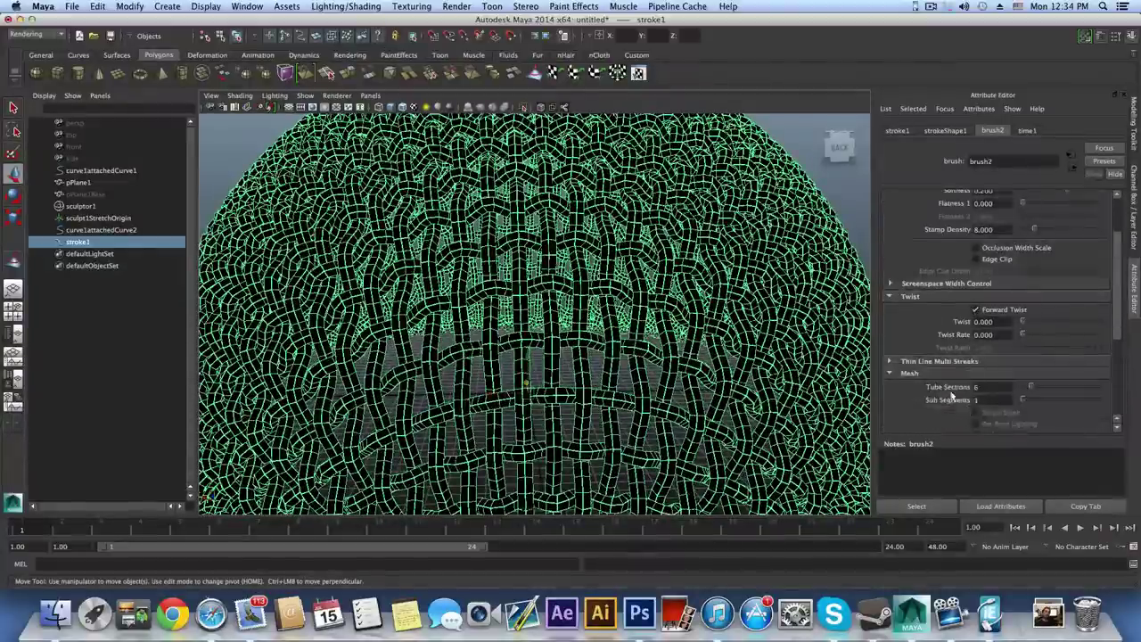
{"action": "double_click", "coordinate": [980, 386]}
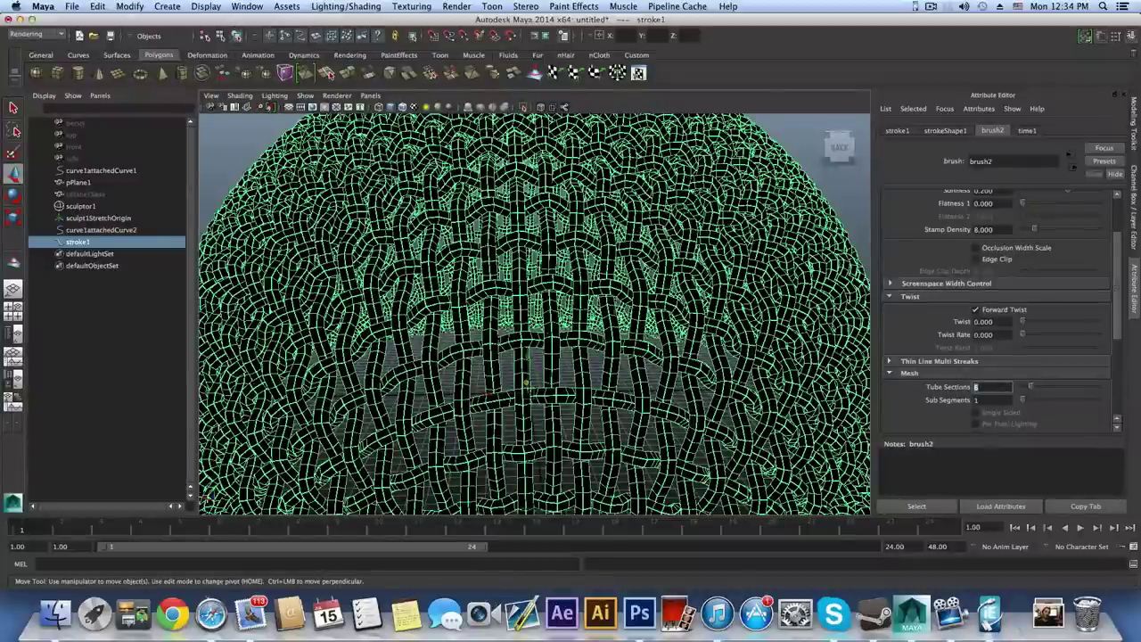
- Examine how the forward-twisted tubes run across the dome and its brim, up close and from farther back
{"action": "right_click_drag", "start_coordinate": [567, 334], "coordinate": [550, 333], "text": "alt"}
{"action": "middle_click_drag", "start_coordinate": [551, 333], "coordinate": [555, 306], "text": "alt"}
{"action": "right_click_drag", "start_coordinate": [554, 306], "coordinate": [553, 308], "text": "alt"}
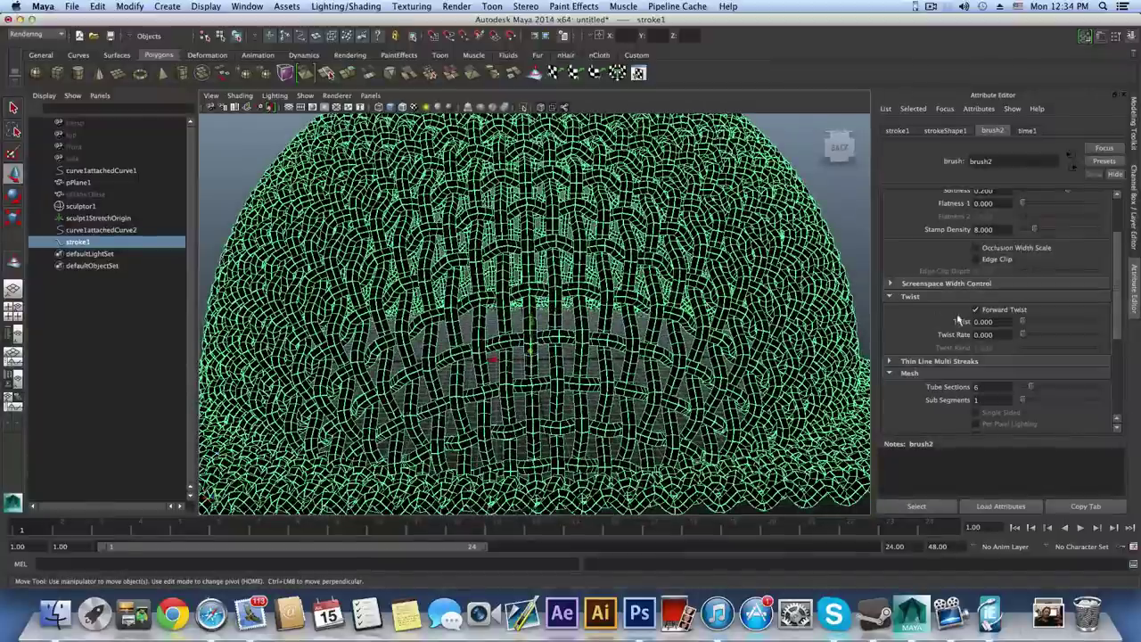
{"action": "scroll", "coordinate": [963, 388], "scroll_direction": "up", "scroll_amount": 2}
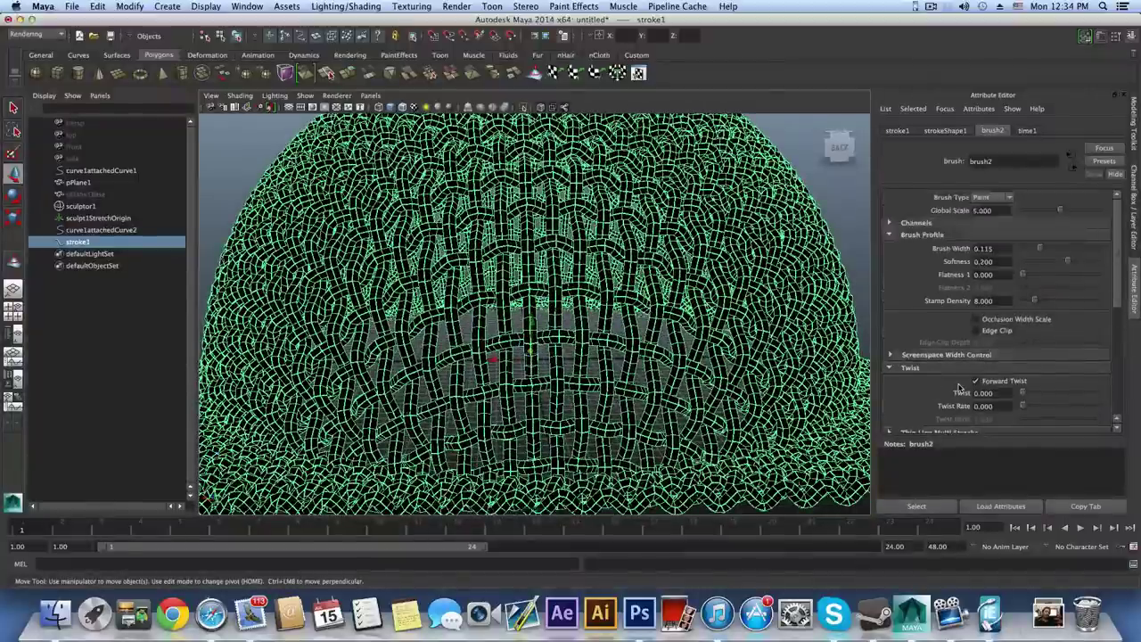
{"action": "right_click_drag", "start_coordinate": [609, 344], "coordinate": [672, 310], "text": "alt"}
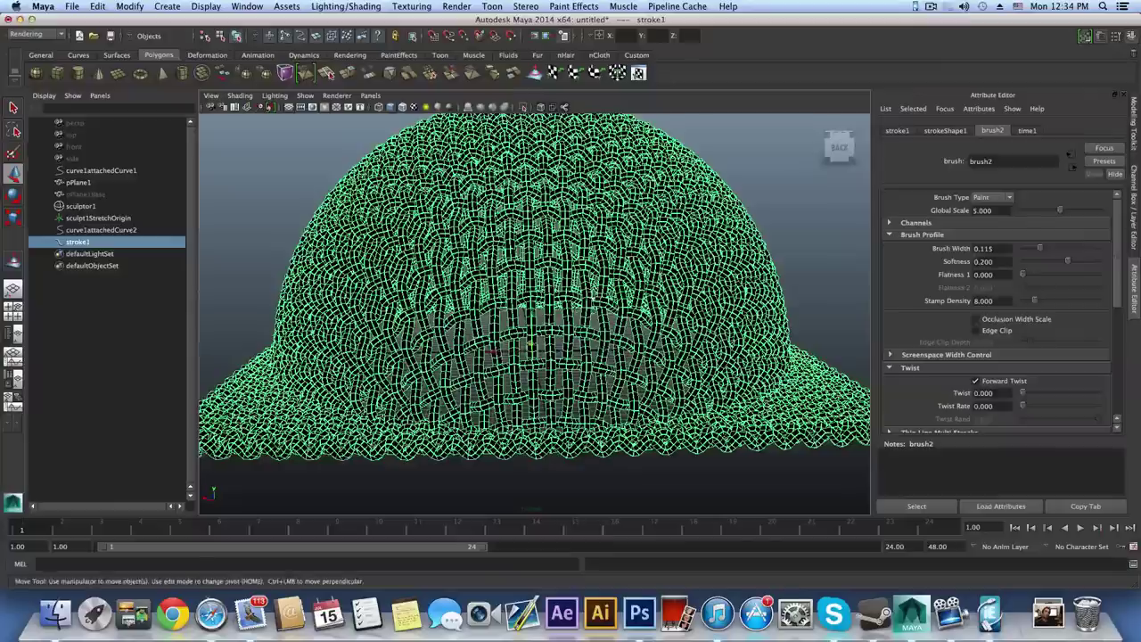
{"action": "right_click_drag", "start_coordinate": [574, 309], "coordinate": [577, 332], "text": "alt"}
{"action": "middle_click_drag", "start_coordinate": [577, 333], "coordinate": [570, 336], "text": "alt"}
{"action": "left_click_drag", "start_coordinate": [488, 356], "coordinate": [496, 348], "text": "alt"}
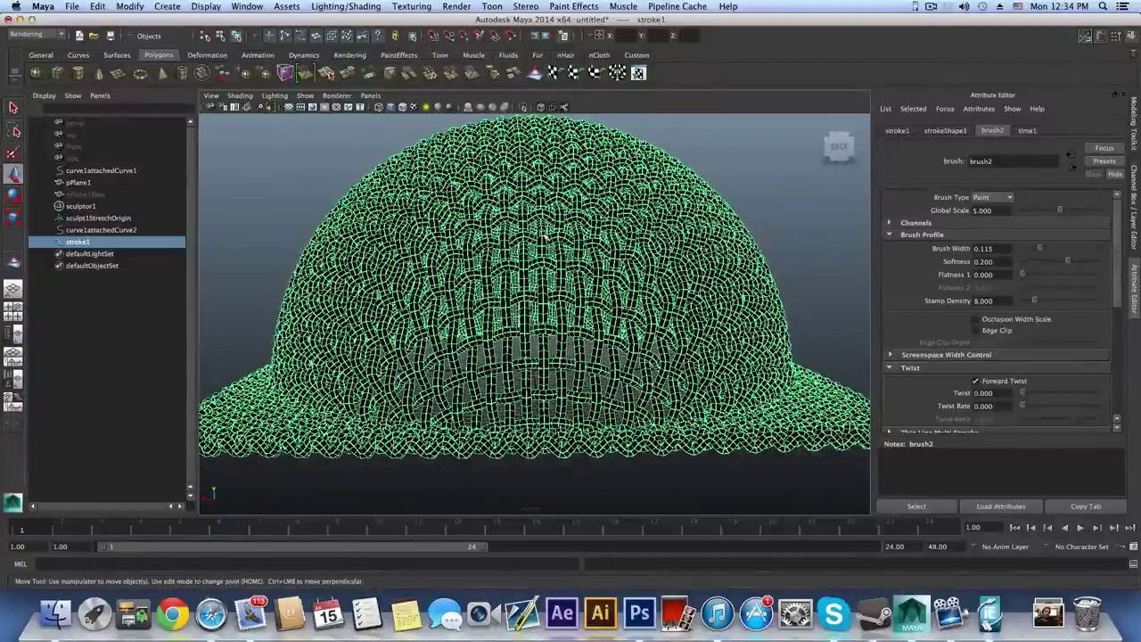
{"action": "right_click_drag", "start_coordinate": [580, 284], "coordinate": [534, 348], "text": "alt"}
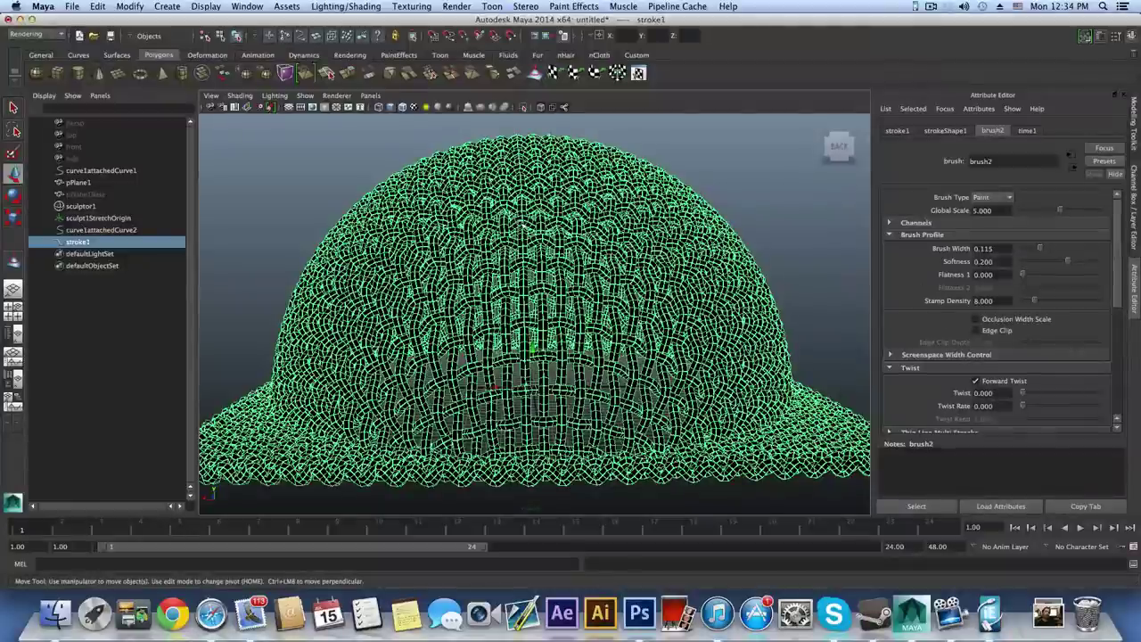
- Open the Paint Effects to Polygons conversion options for stroke1 and reset them to their defaults
{"action": "left_click", "coordinate": [129, 6]}
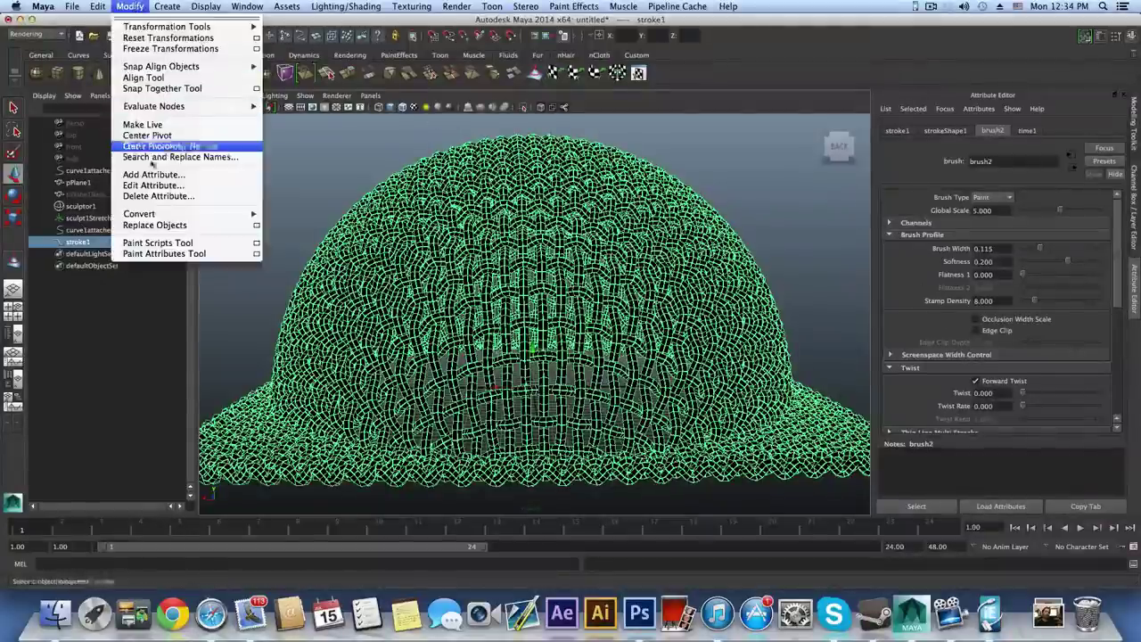
{"action": "mouse_move", "coordinate": [152, 213]}
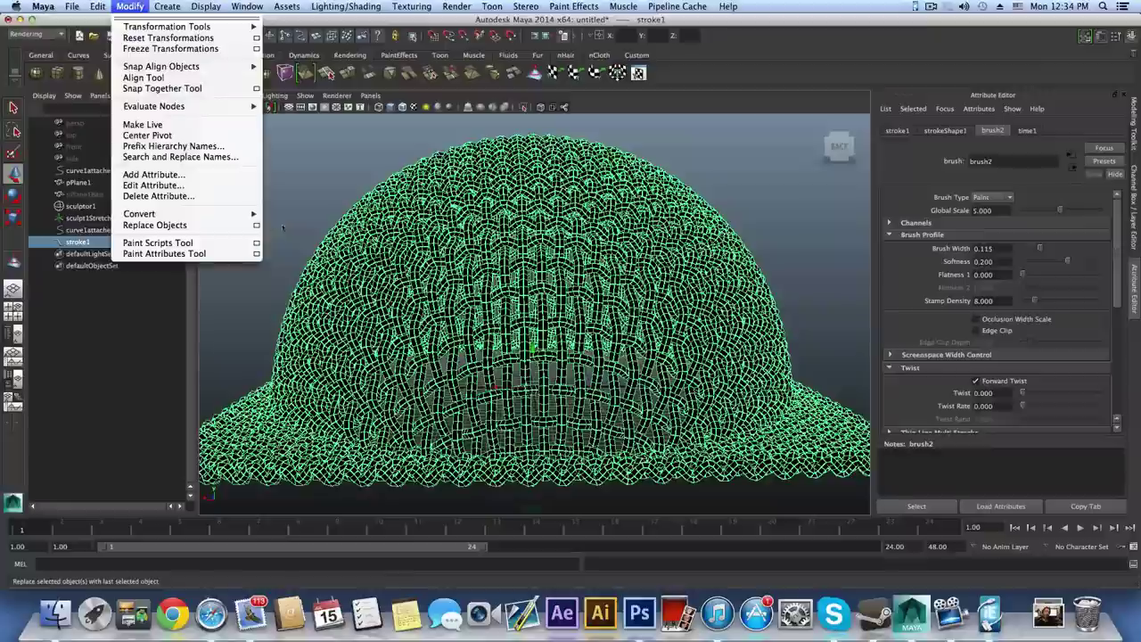
{"action": "mouse_move", "coordinate": [227, 215]}
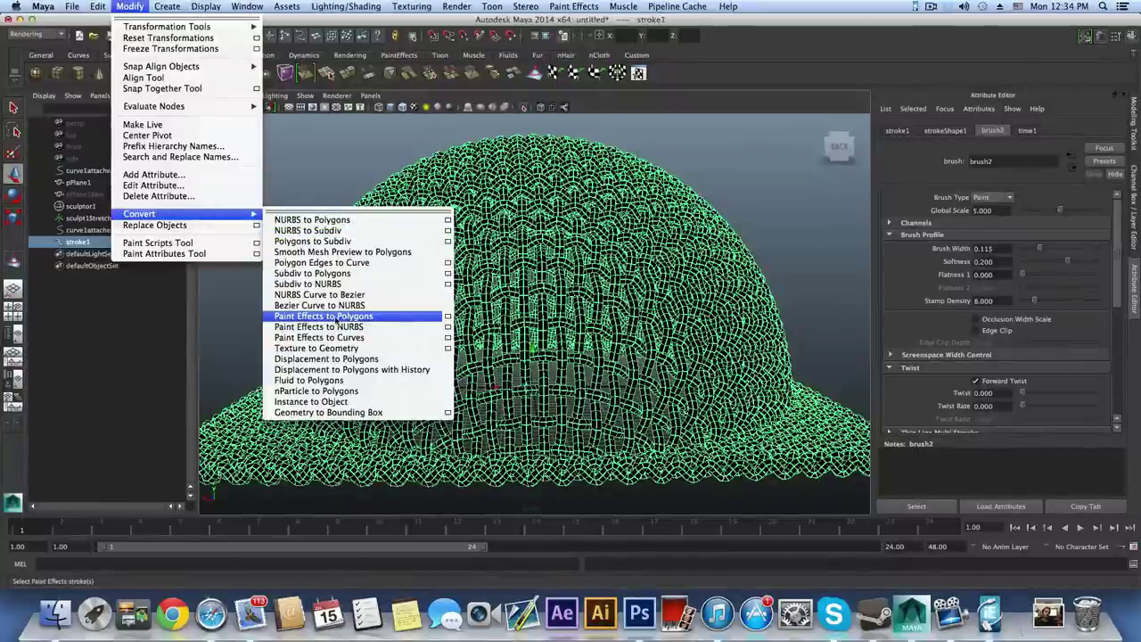
{"action": "left_click", "coordinate": [450, 315]}
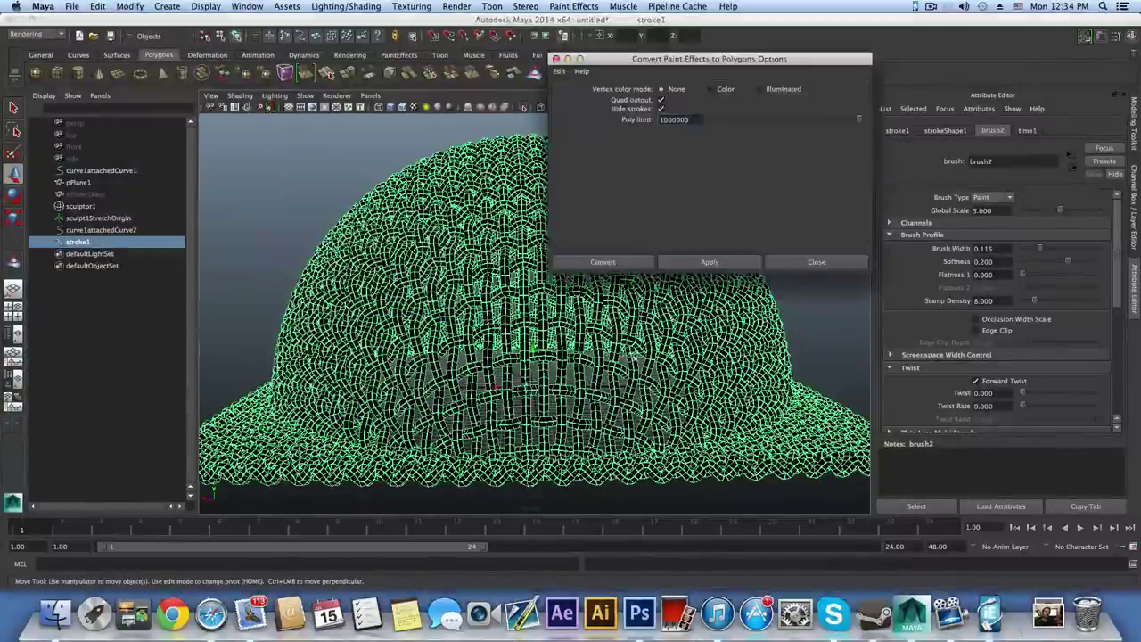
{"action": "left_click_drag", "start_coordinate": [699, 61], "coordinate": [649, 128]}
{"action": "left_click", "coordinate": [507, 139]}
{"action": "left_click", "coordinate": [534, 162]}
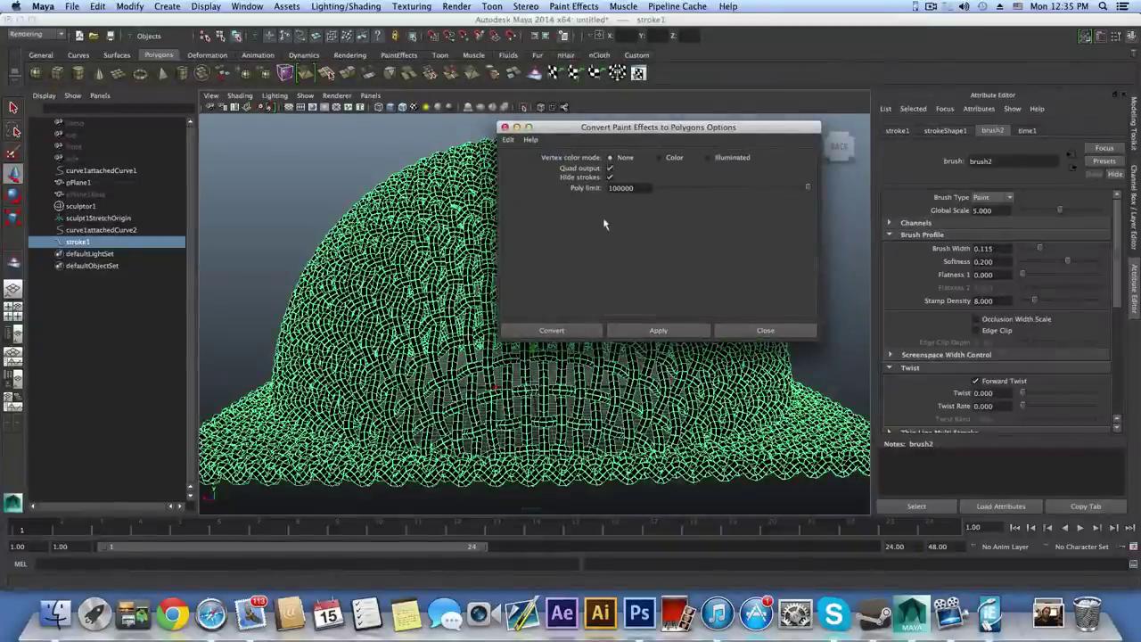
- Set the Poly limit to 1000000 in the Paint Effects conversion options
{"action": "double_click", "coordinate": [621, 188]}
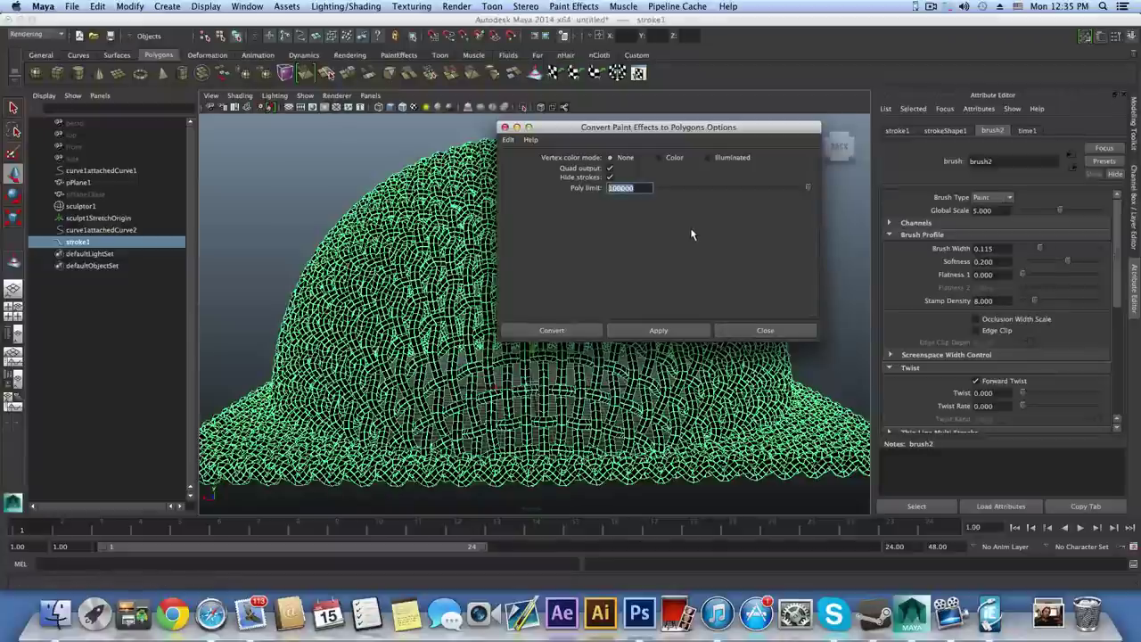
{"action": "type", "text": "1"}
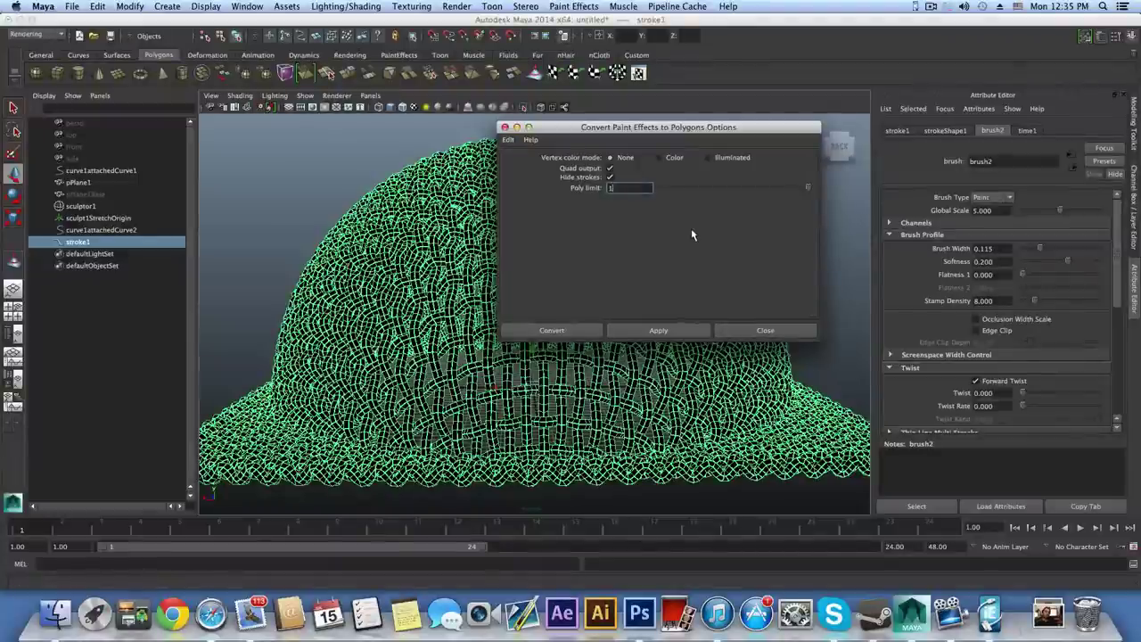
{"action": "type", "text": "000000"}
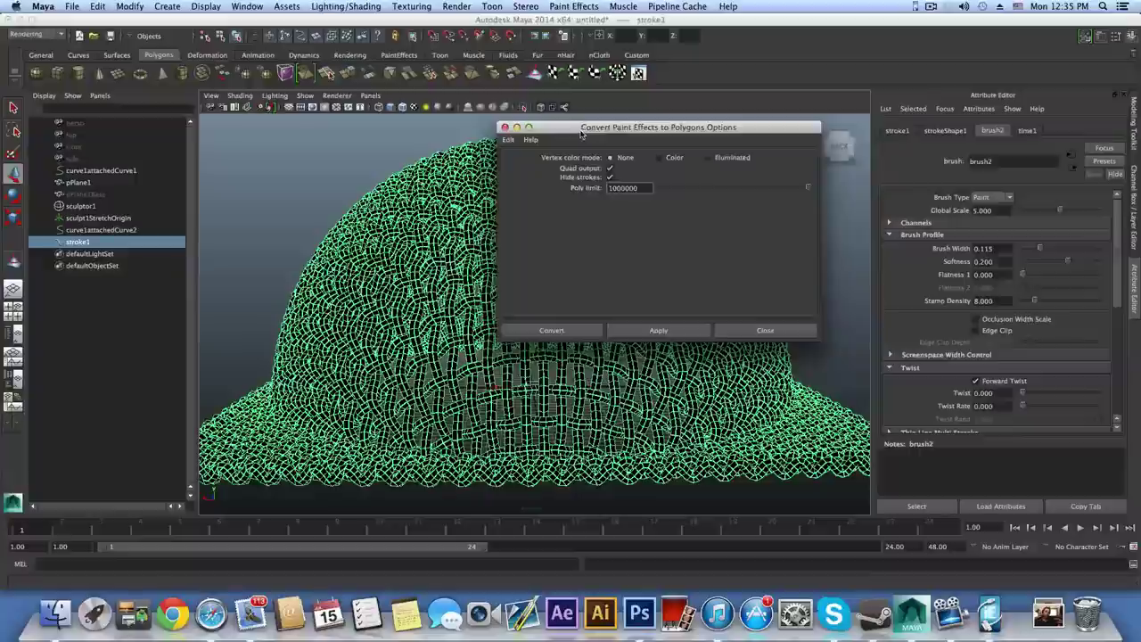
{"action": "mouse_move", "coordinate": [581, 132]}
{"action": "left_mouse_down"}
{"action": "mouse_move", "coordinate": [726, 124]}
{"action": "mouse_move", "coordinate": [790, 78]}
{"action": "left_mouse_up"}
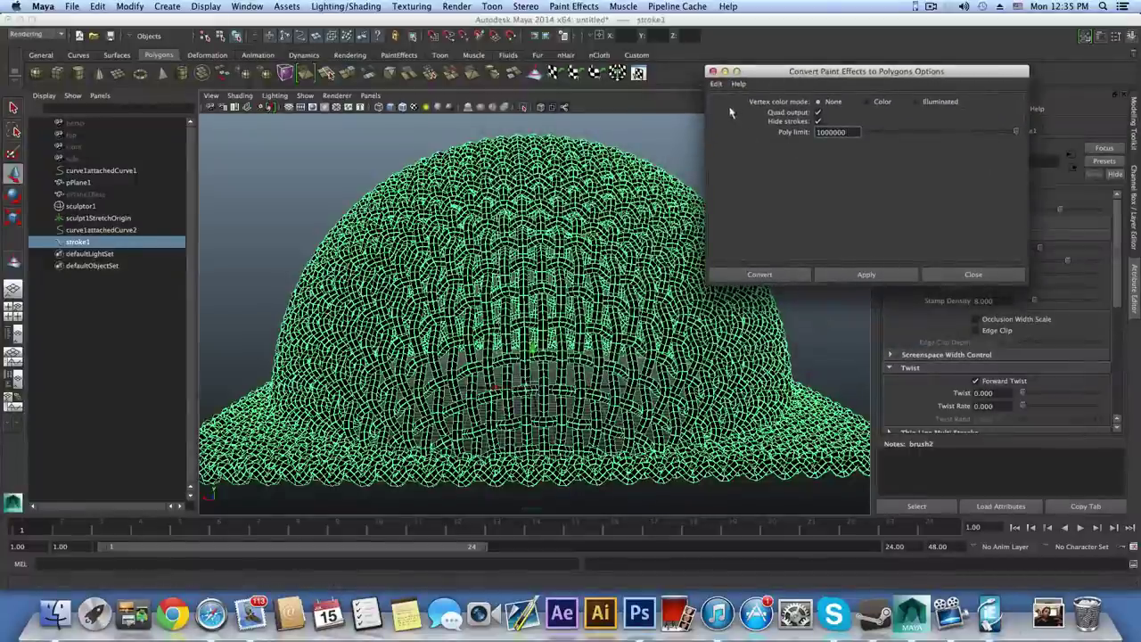
{"action": "left_click_drag", "start_coordinate": [848, 133], "coordinate": [813, 133]}
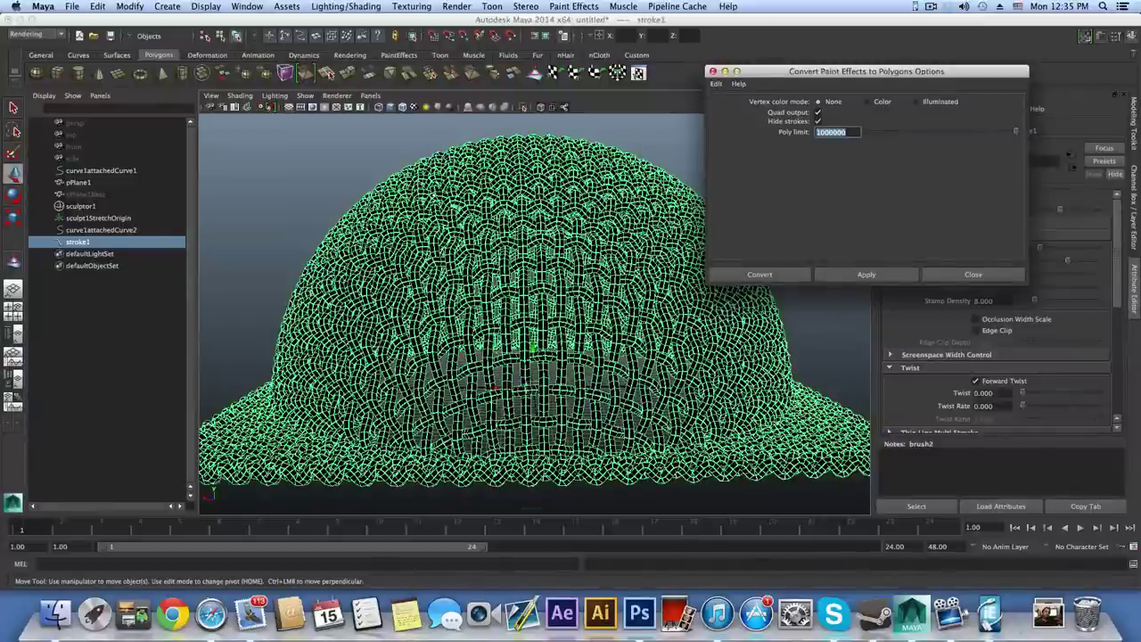
{"action": "left_click_drag", "start_coordinate": [737, 403], "coordinate": [731, 395], "text": "alt"}
{"action": "right_click_drag", "start_coordinate": [731, 395], "coordinate": [689, 389], "text": "alt"}
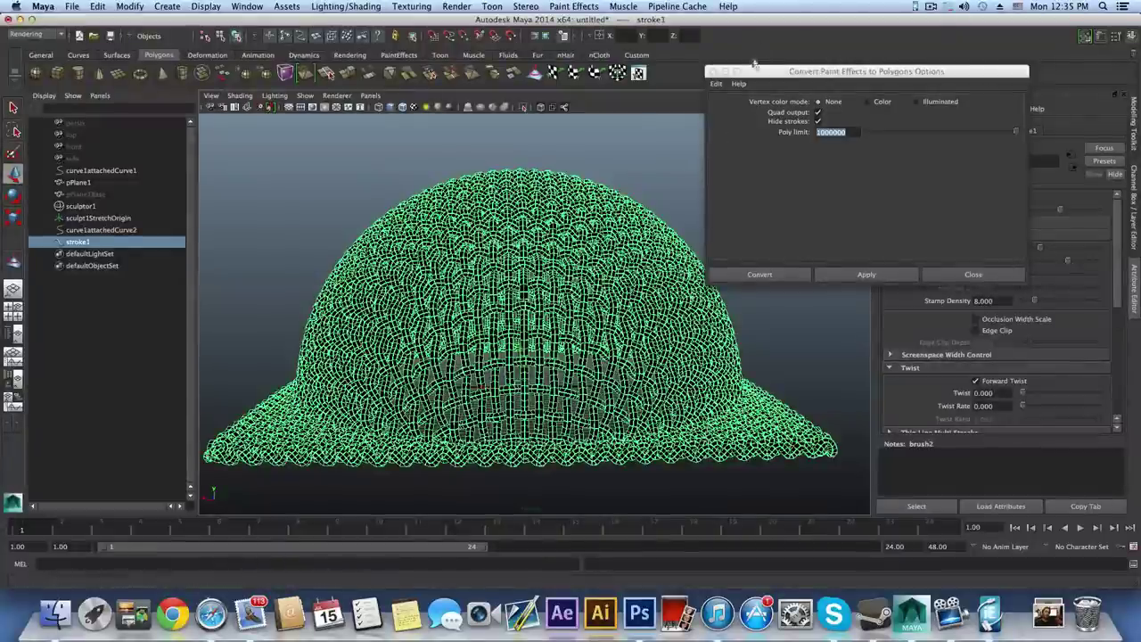
{"action": "left_click_drag", "start_coordinate": [758, 73], "coordinate": [769, 64]}
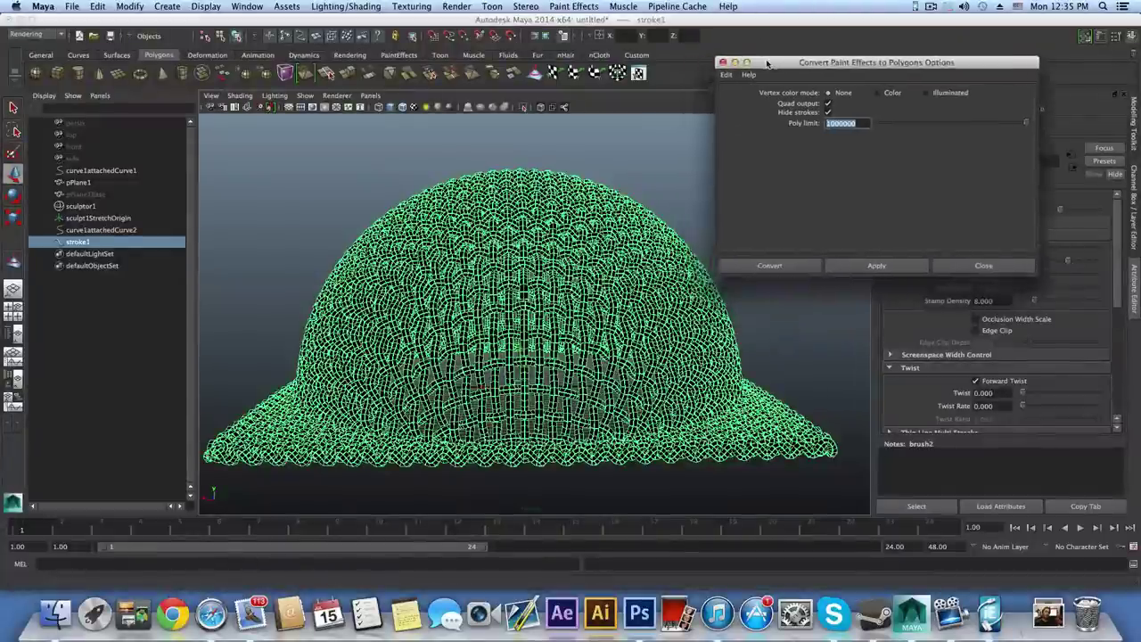
- Re-enter the Poly limit of 1000000 and convert the Paint Effects stroke to a polygon mesh
{"action": "double_click", "coordinate": [842, 123]}
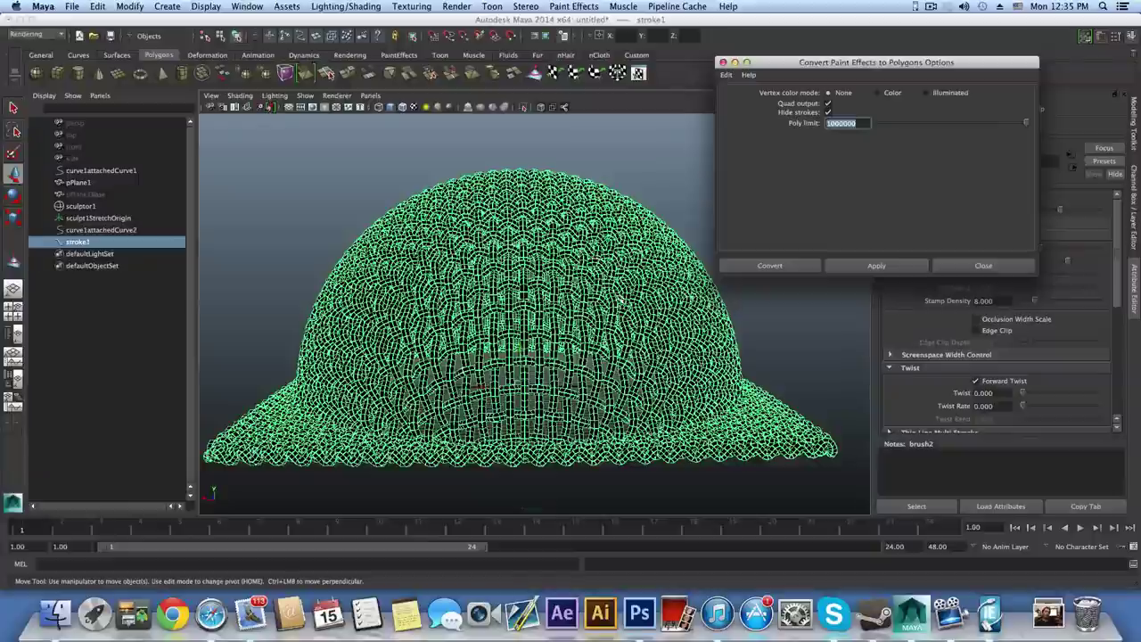
{"action": "left_click_drag", "start_coordinate": [858, 123], "coordinate": [843, 123]}
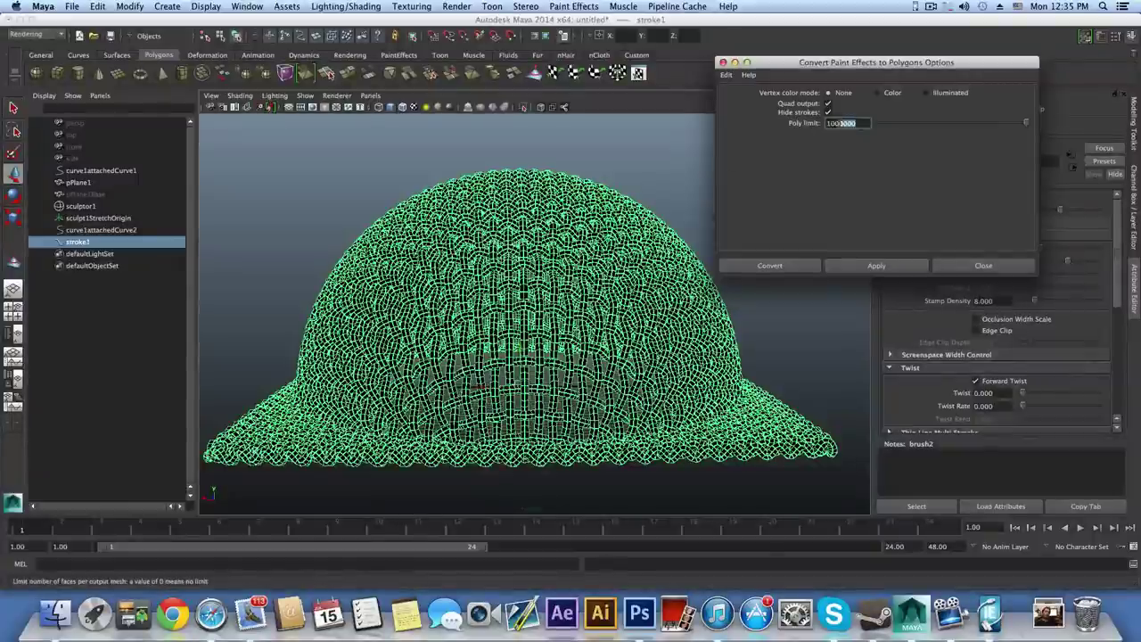
{"action": "type", "text": "1000000"}
{"action": "key", "text": "Return"}
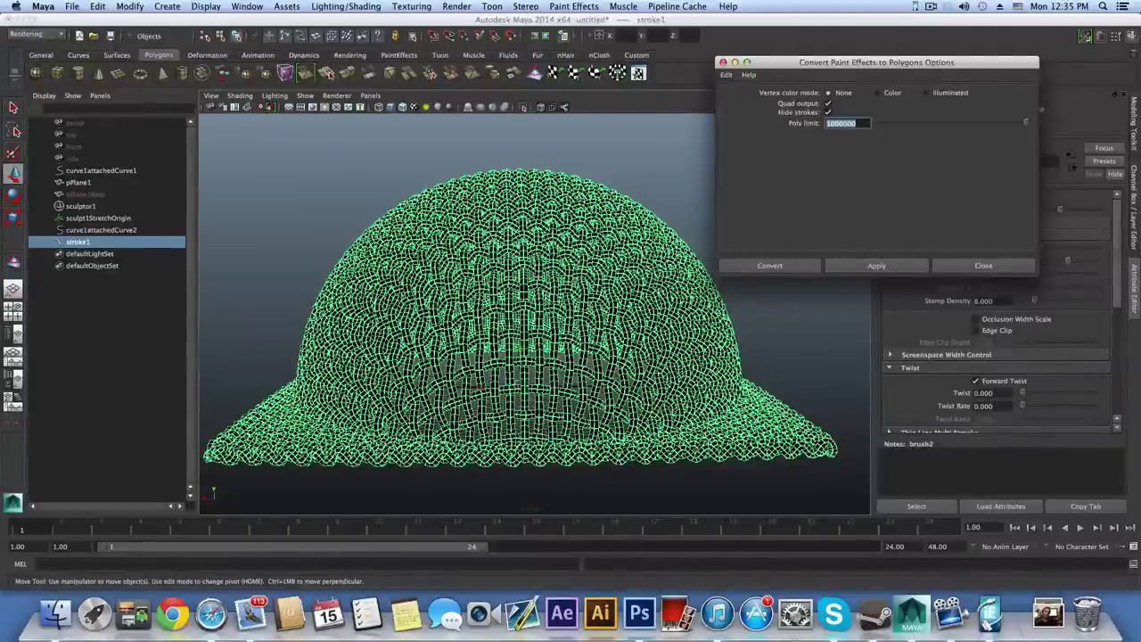
{"action": "left_click", "coordinate": [787, 264]}
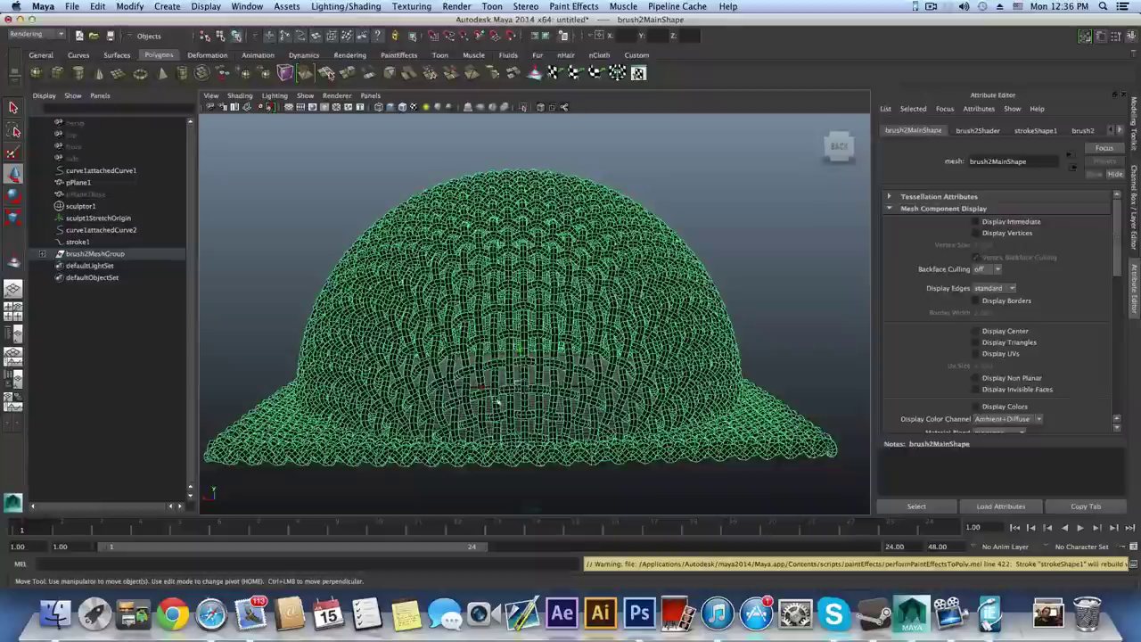
- Move the converted mesh straight up about 16 units and delete the extracted dome curve, curve1attachedCurve2
{"action": "left_click_drag", "start_coordinate": [523, 352], "coordinate": [479, 215]}
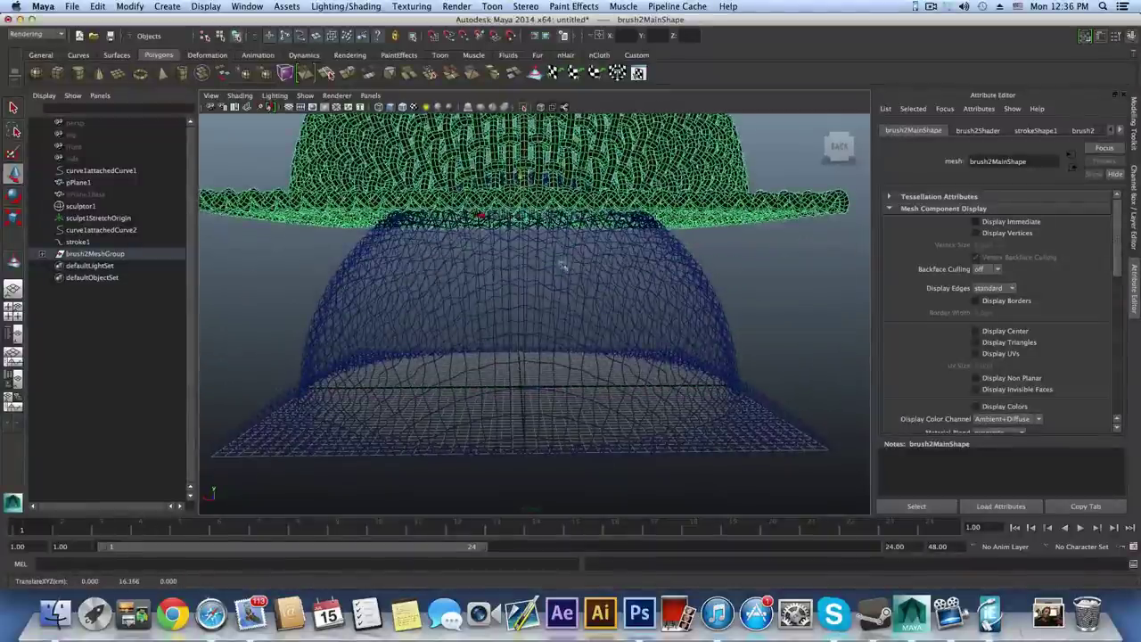
{"action": "scroll", "coordinate": [612, 334], "scroll_direction": "down", "scroll_amount": 3}
{"action": "left_click_drag", "start_coordinate": [581, 361], "coordinate": [581, 340], "text": "alt"}
{"action": "mouse_move", "coordinate": [249, 333]}
{"action": "left_mouse_down"}
{"action": "mouse_move", "coordinate": [384, 368]}
{"action": "mouse_move", "coordinate": [797, 417]}
{"action": "left_mouse_up"}
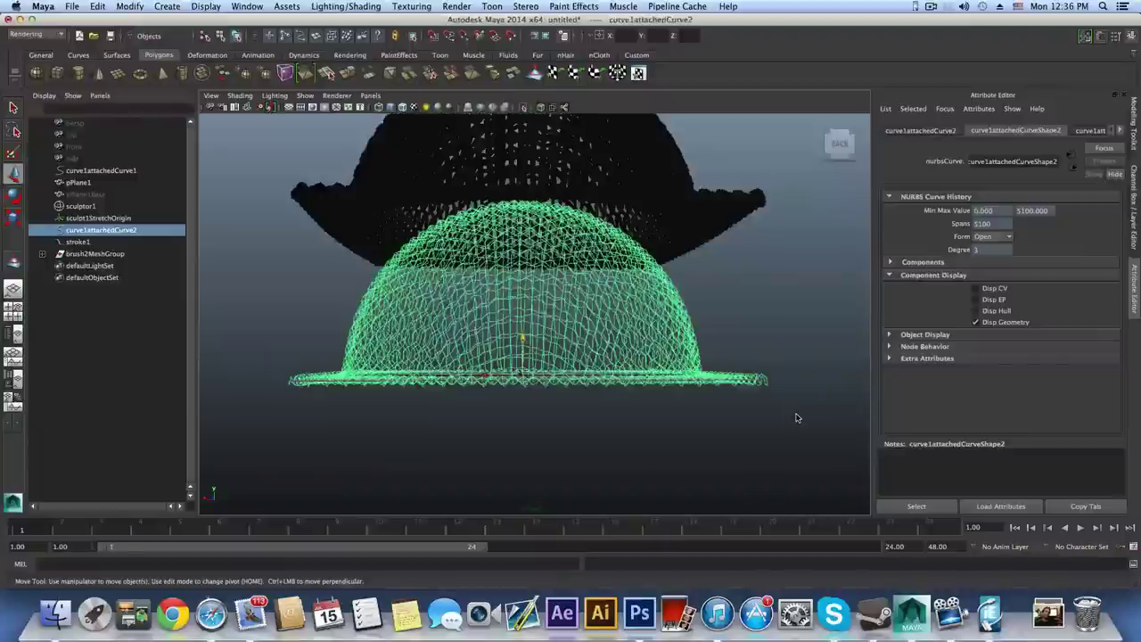
{"action": "key", "text": "Delete"}
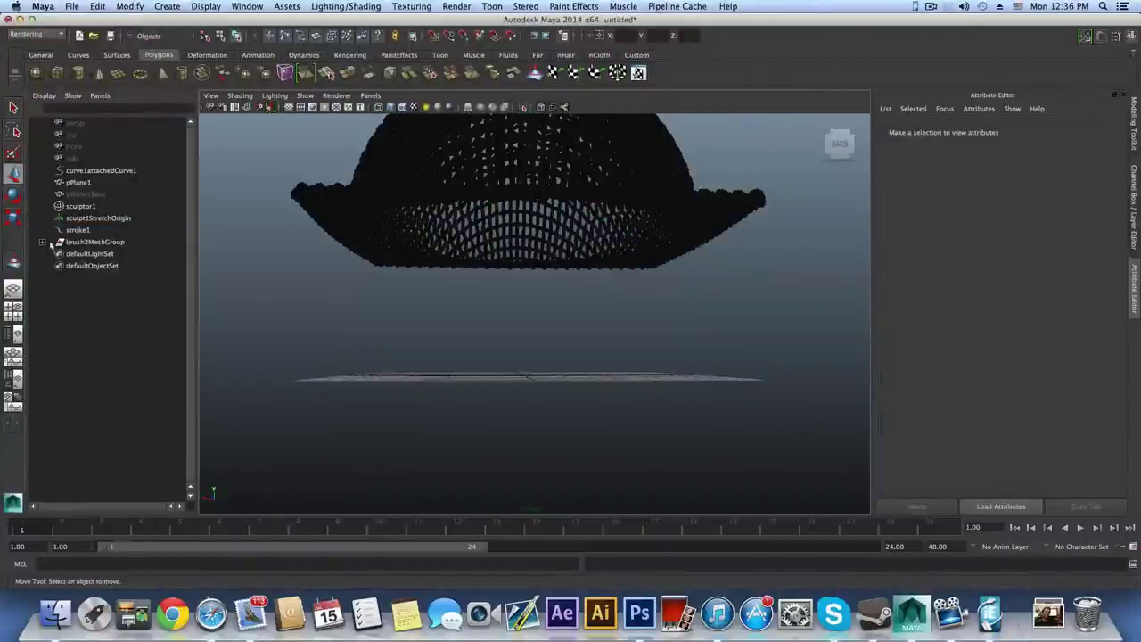
- Select brush2MeshGroup and move it back down to a Translate Y of -16
{"action": "left_click", "coordinate": [80, 243]}
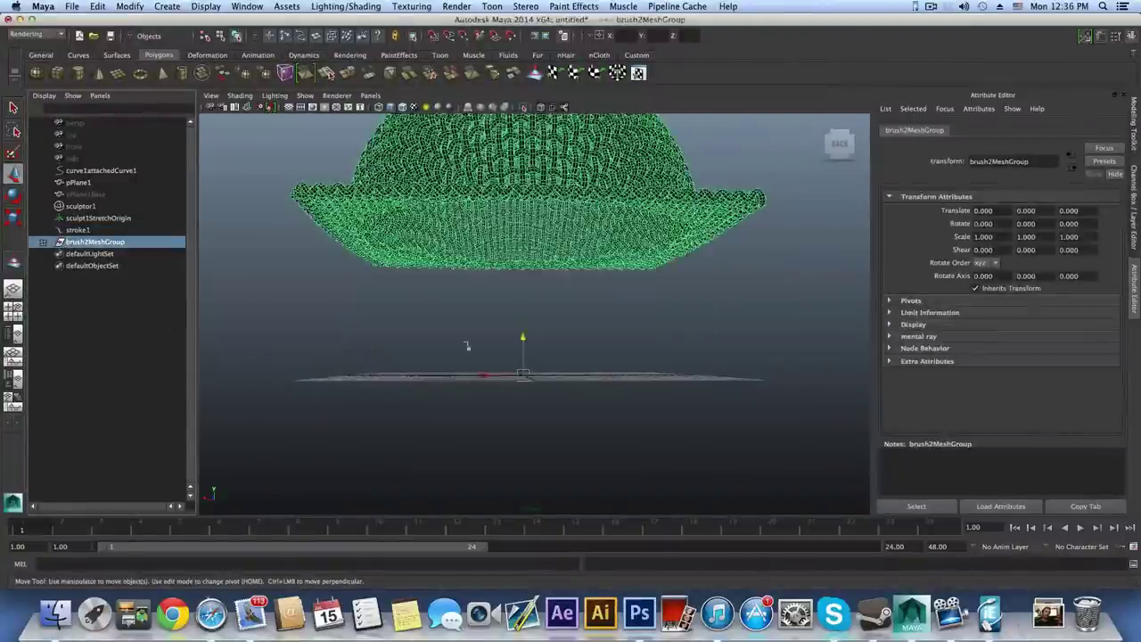
{"action": "left_click", "coordinate": [1134, 206]}
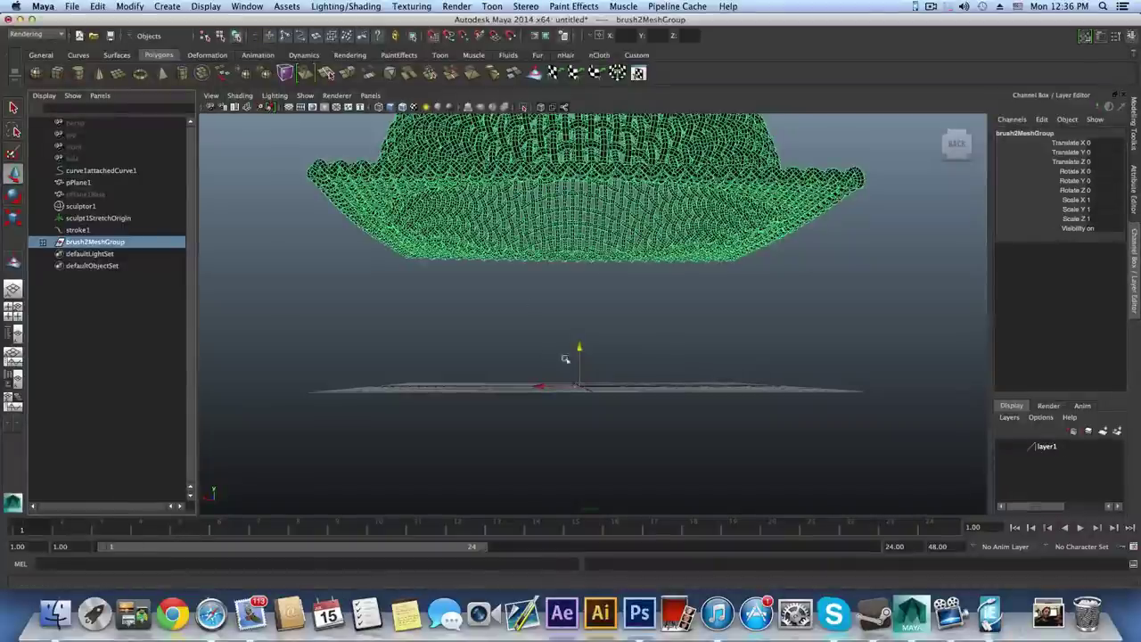
{"action": "left_click_drag", "start_coordinate": [579, 350], "coordinate": [574, 553]}
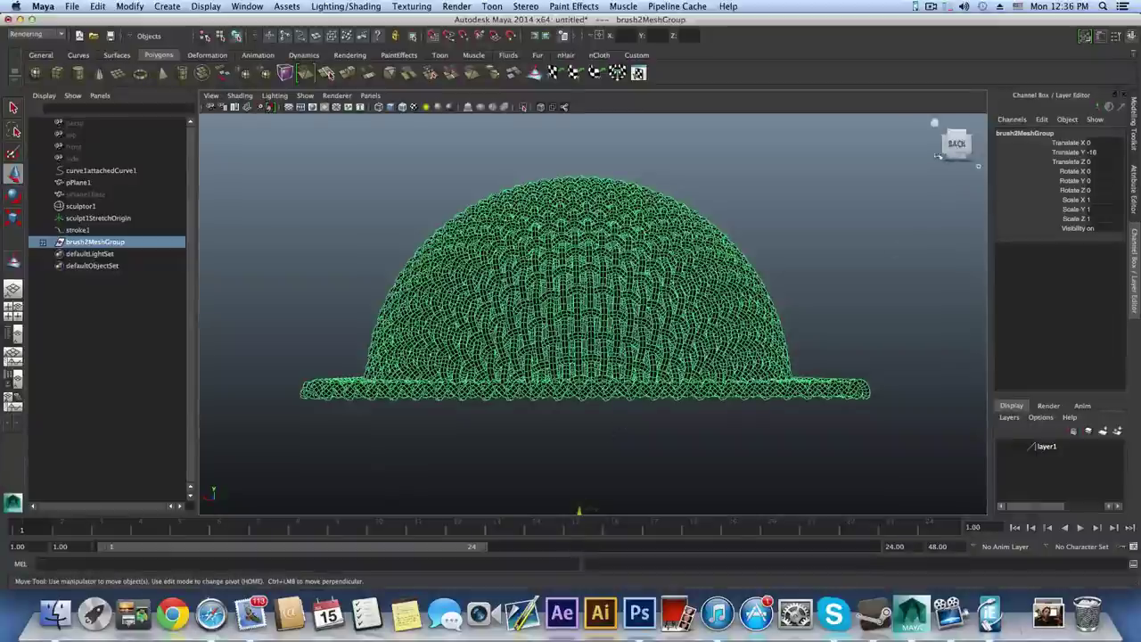
- Enlarge the perspective view without the Outliner, show the Attribute Editor, and deselect the mesh group
{"action": "key", "text": "space"}
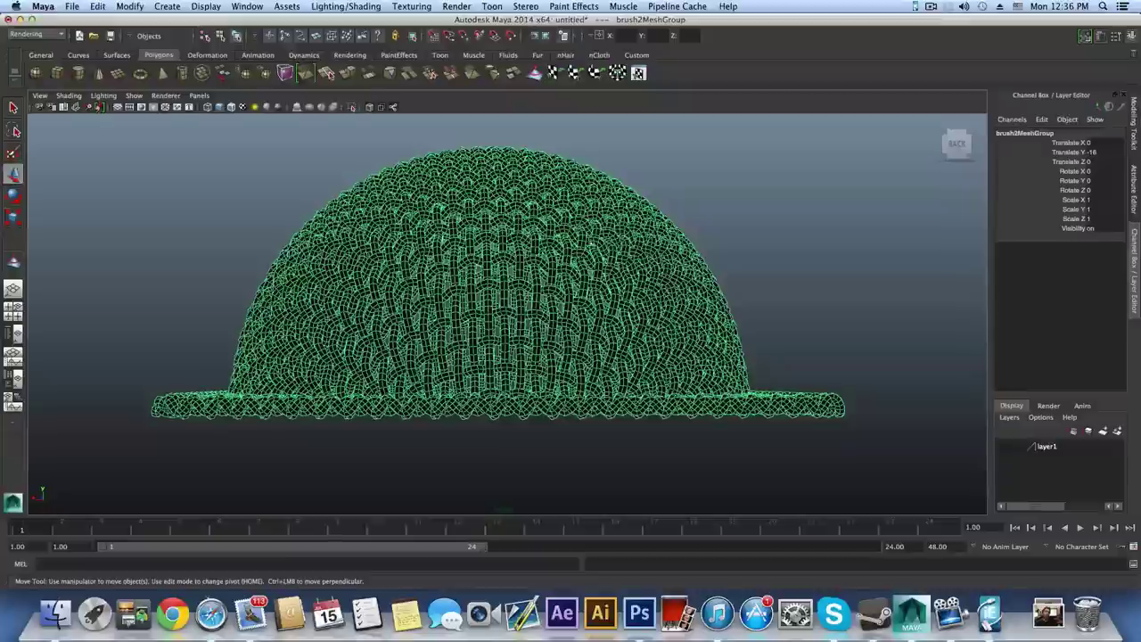
{"action": "mouse_move", "coordinate": [539, 250]}
{"action": "right_mouse_down"}
{"action": "mouse_move", "coordinate": [541, 479]}
{"action": "mouse_move", "coordinate": [616, 487]}
{"action": "right_mouse_up"}
{"action": "key", "text": "ctrl+a"}
{"action": "scroll", "coordinate": [505, 309], "scroll_direction": "down", "scroll_amount": 3}
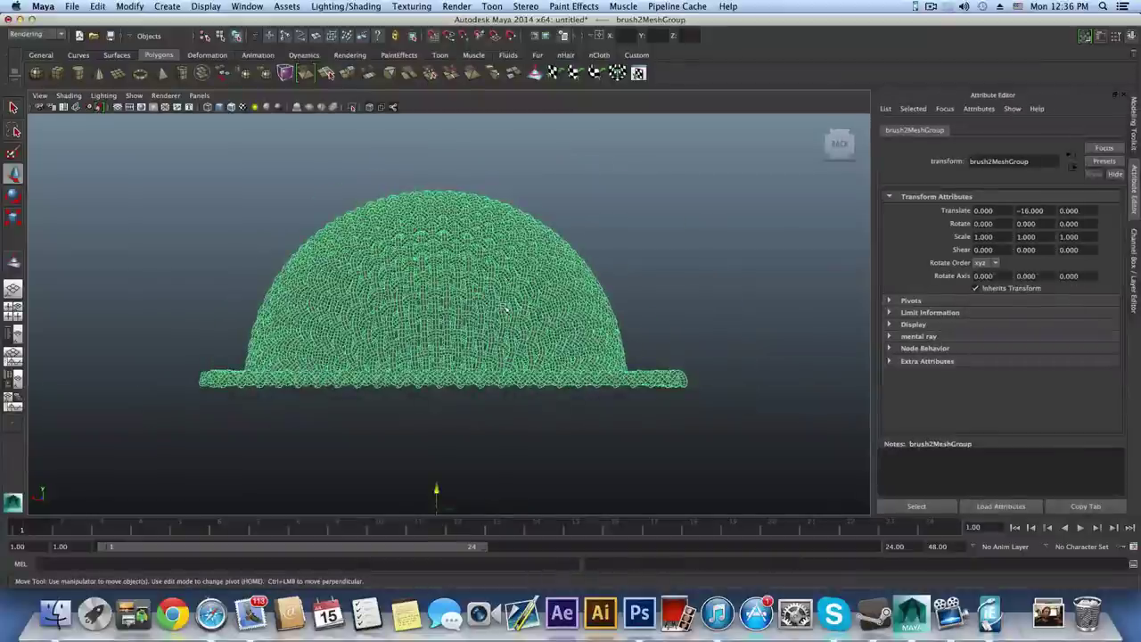
{"action": "left_click", "coordinate": [224, 330]}
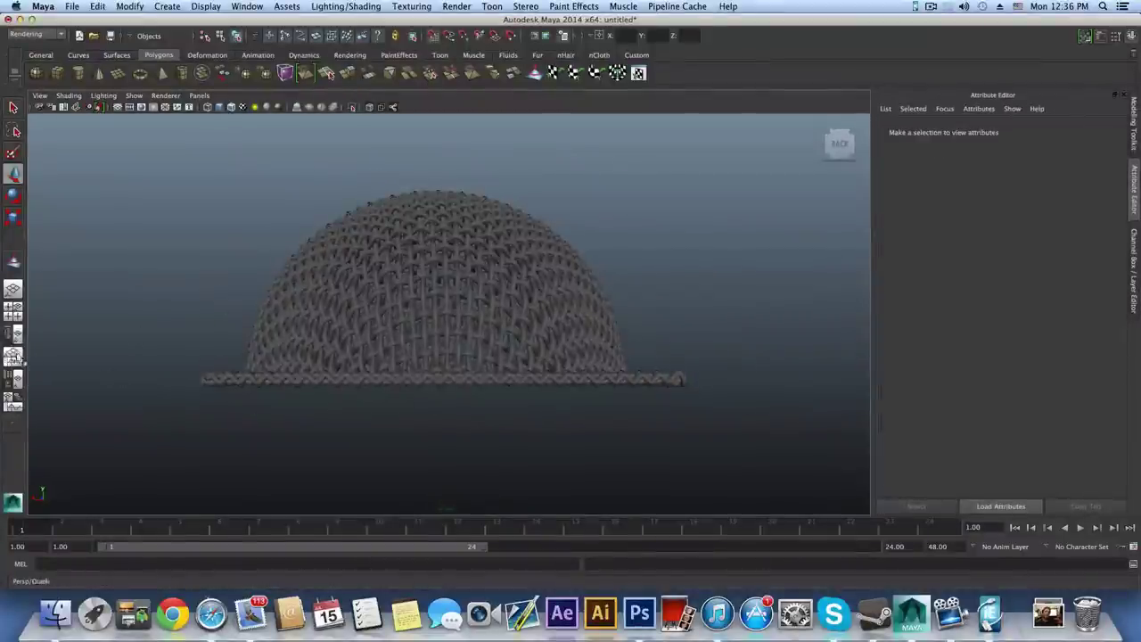
- Examine the woven dome mesh in a maximized, shaded side view, from the whole dome to close-ups of the weave
{"action": "left_click", "coordinate": [13, 316]}
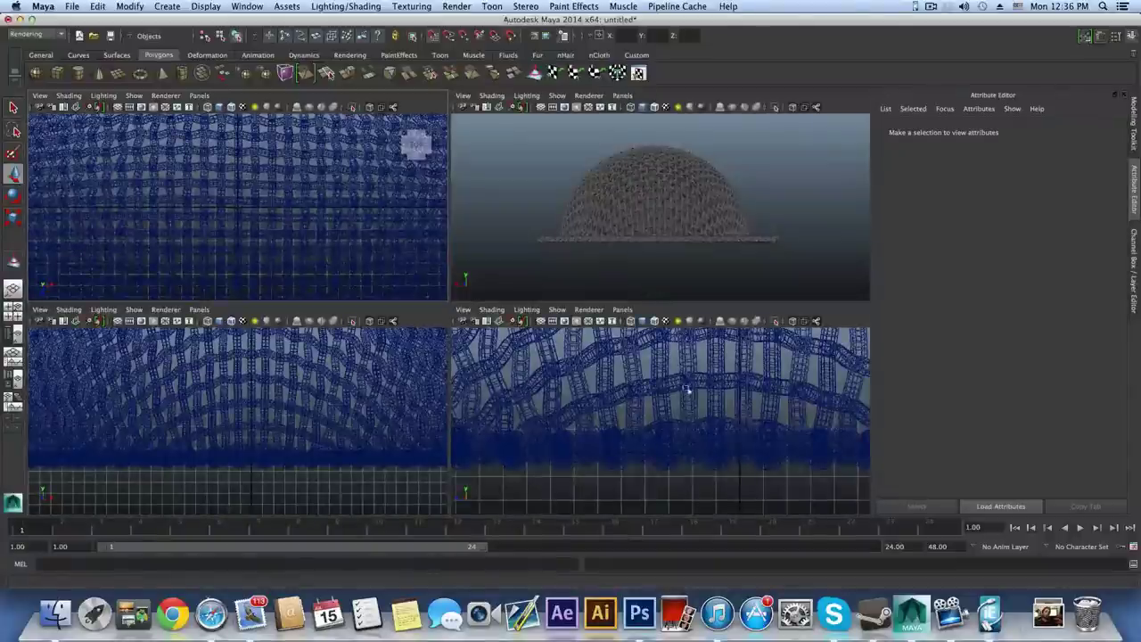
{"action": "key", "text": "space"}
{"action": "right_click_drag", "start_coordinate": [682, 395], "coordinate": [596, 398], "text": "alt"}
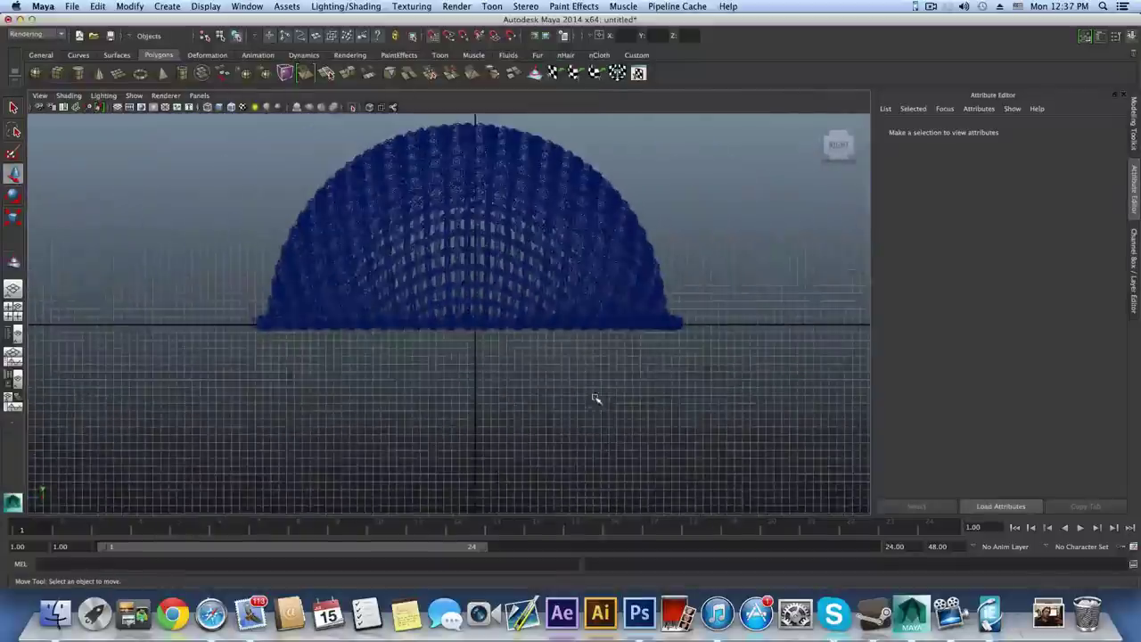
{"action": "key", "text": "5"}
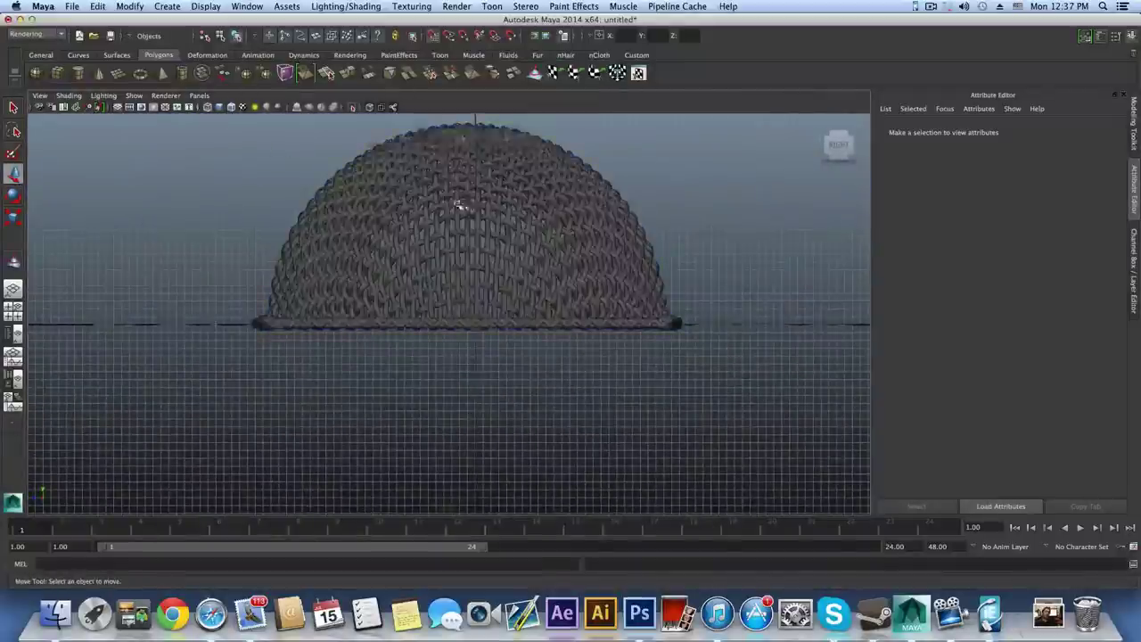
{"action": "middle_click_drag", "start_coordinate": [437, 276], "coordinate": [443, 330], "text": "alt"}
{"action": "right_click_drag", "start_coordinate": [446, 294], "coordinate": [748, 348], "text": "alt"}
{"action": "middle_click_drag", "start_coordinate": [588, 254], "coordinate": [594, 361], "text": "alt"}
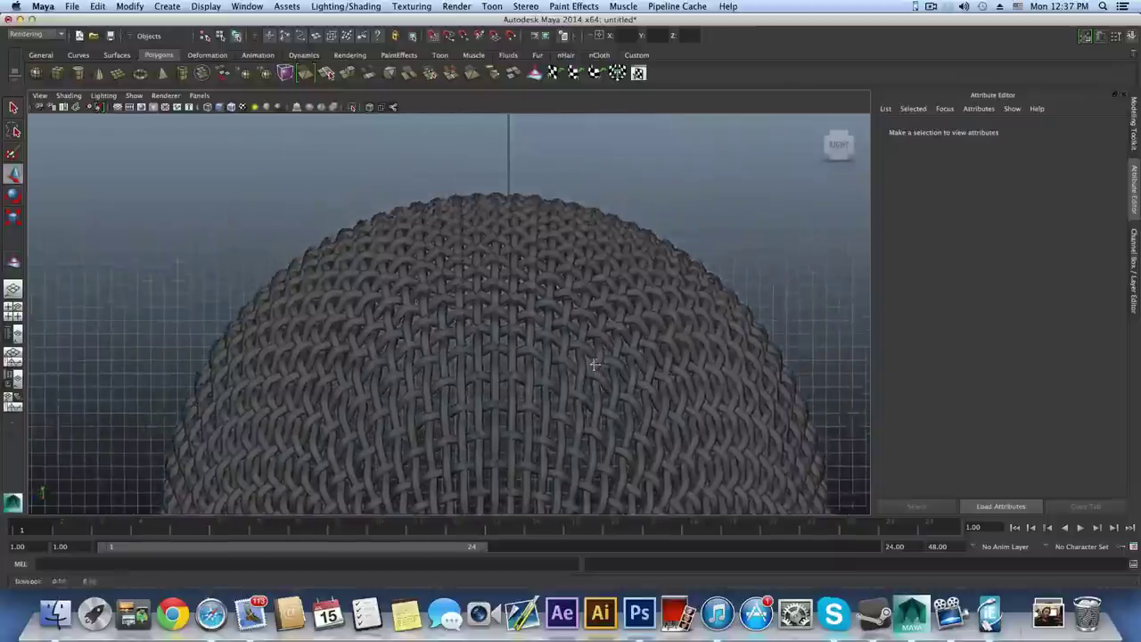
{"action": "right_click_drag", "start_coordinate": [535, 339], "coordinate": [741, 362], "text": "alt"}
{"action": "middle_click_drag", "start_coordinate": [621, 324], "coordinate": [597, 311], "text": "alt"}
{"action": "scroll", "coordinate": [678, 348], "scroll_direction": "up", "scroll_amount": 3}
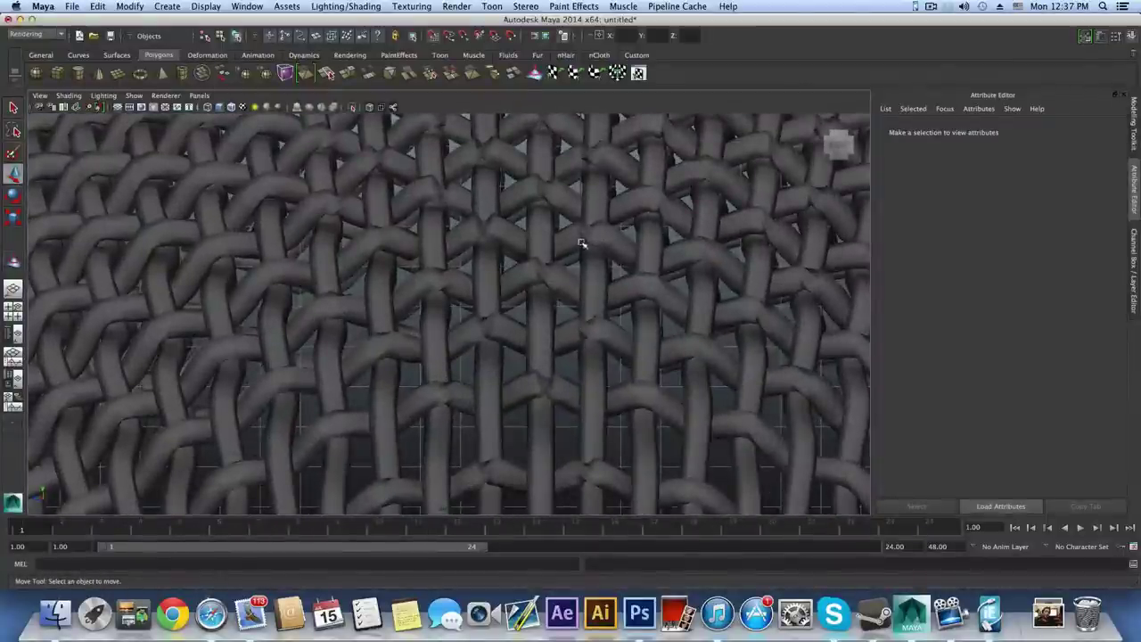
{"action": "scroll", "coordinate": [571, 250], "scroll_direction": "down", "scroll_amount": 3}
{"action": "scroll", "coordinate": [533, 321], "scroll_direction": "down", "scroll_amount": 2}
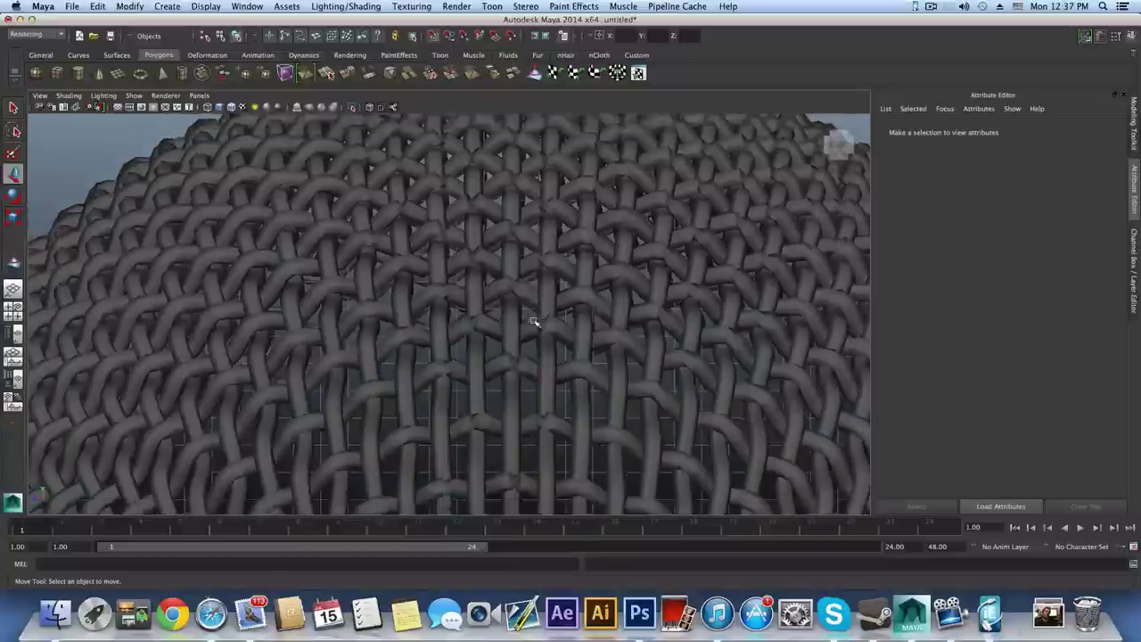
- Examine the dome's interlaced tubes in the perspective view from several angles, and select the polygon mesh brush2Main
{"action": "left_click_drag", "start_coordinate": [588, 243], "coordinate": [612, 253], "text": "alt"}
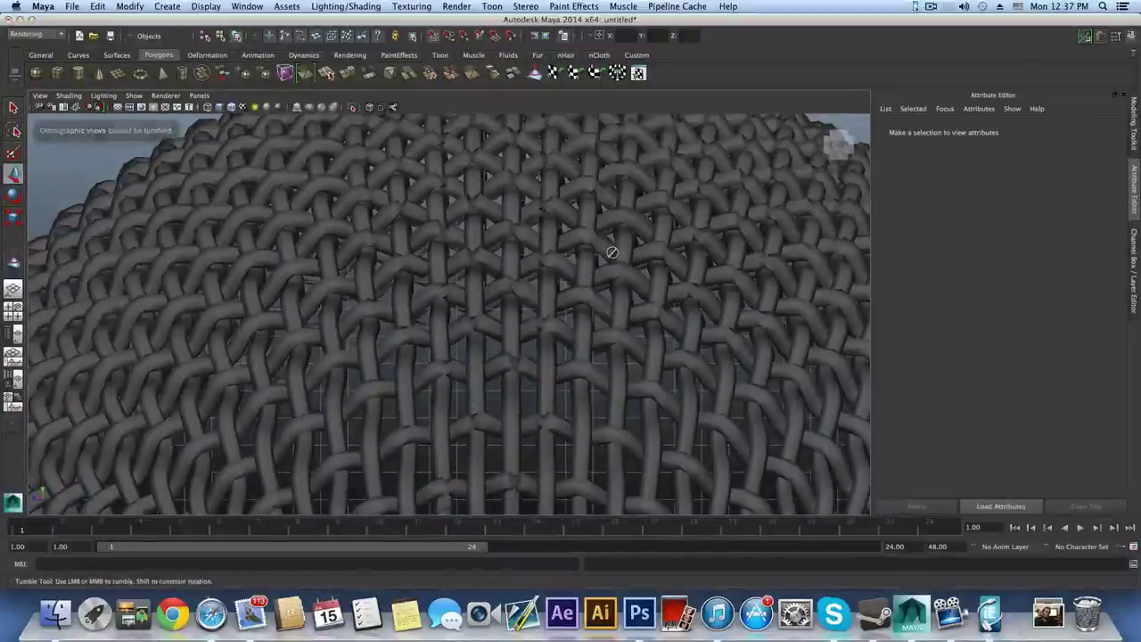
{"action": "key", "text": "space"}
{"action": "key", "text": "space"}
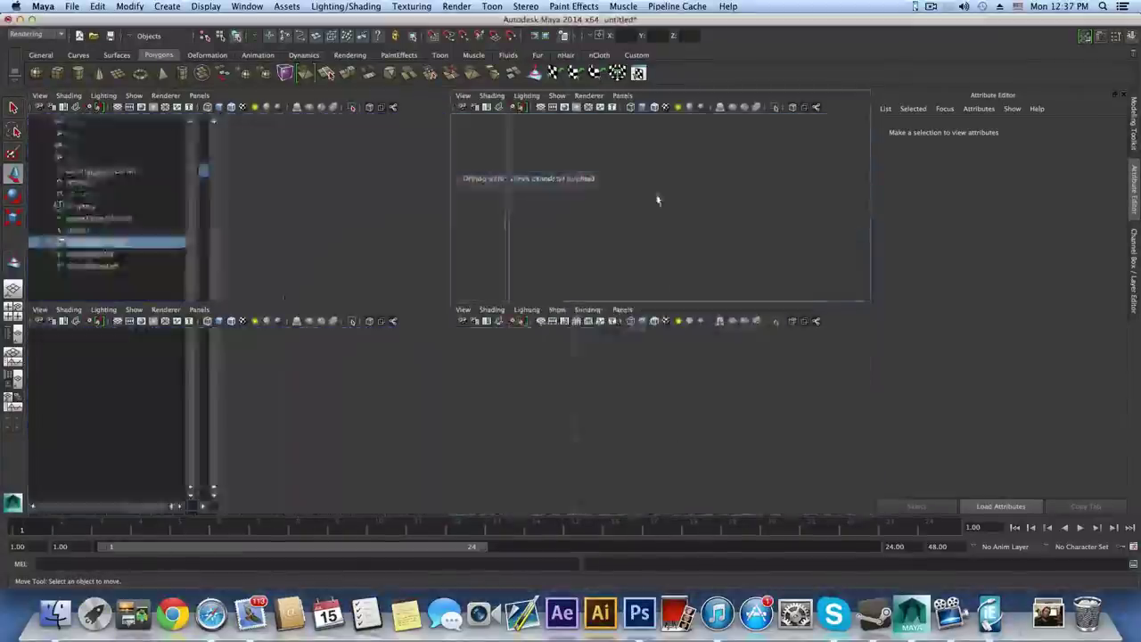
{"action": "left_click_drag", "start_coordinate": [621, 234], "coordinate": [555, 237], "text": "alt"}
{"action": "right_click_drag", "start_coordinate": [555, 237], "coordinate": [784, 312], "text": "alt"}
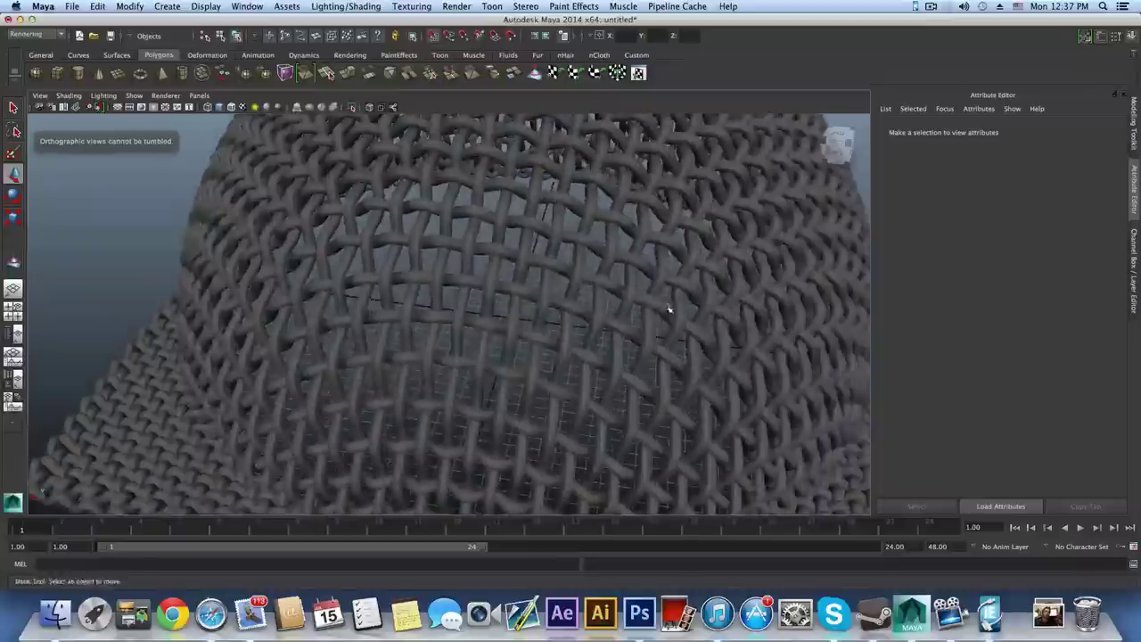
{"action": "left_click_drag", "start_coordinate": [662, 301], "coordinate": [614, 265], "text": "alt"}
{"action": "right_click_drag", "start_coordinate": [614, 264], "coordinate": [592, 307], "text": "alt"}
{"action": "left_click_drag", "start_coordinate": [592, 307], "coordinate": [675, 309], "text": "alt"}
{"action": "left_click_drag", "start_coordinate": [552, 316], "coordinate": [518, 293], "text": "alt"}
{"action": "left_click", "coordinate": [419, 311]}
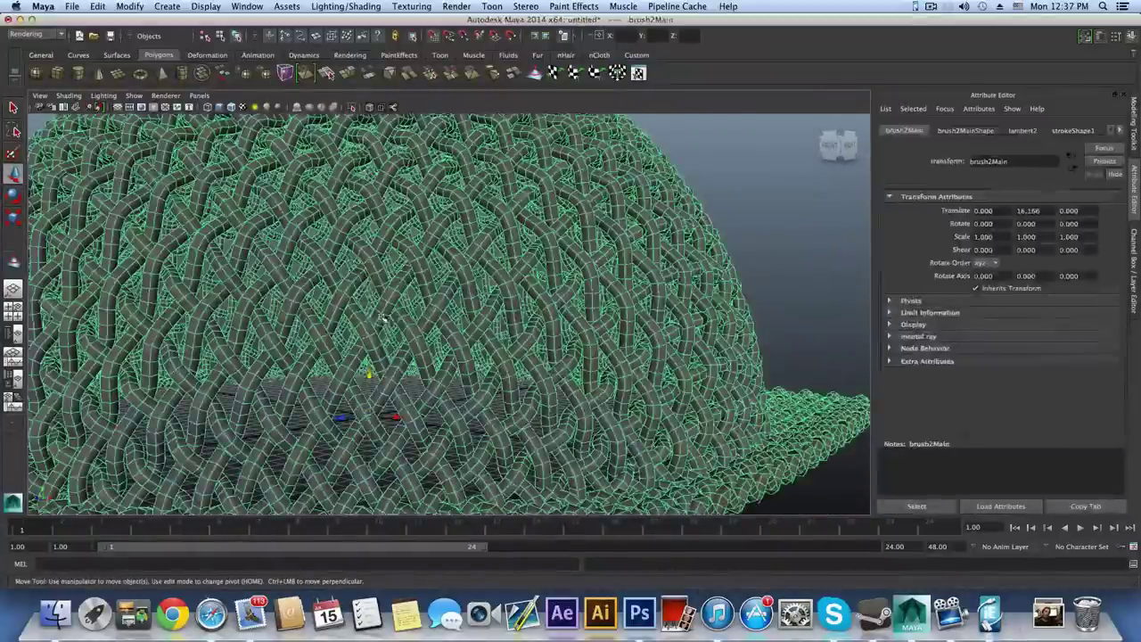
- Examine the flat rim around the dome's base in the perspective view and in a maximized side view
{"action": "left_click_drag", "start_coordinate": [420, 311], "coordinate": [406, 313], "text": "alt"}
{"action": "left_click_drag", "start_coordinate": [420, 314], "coordinate": [547, 331], "text": "alt"}
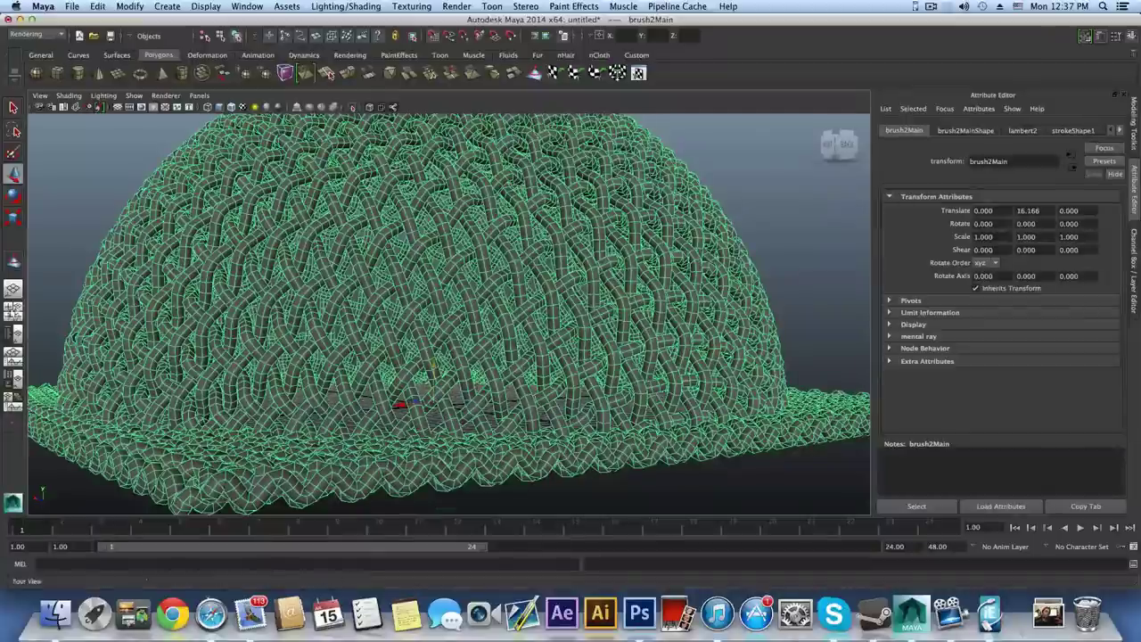
{"action": "left_click", "coordinate": [13, 311]}
{"action": "key", "text": "space"}
{"action": "right_click_drag", "start_coordinate": [629, 407], "coordinate": [485, 328], "text": "alt"}
{"action": "scroll", "coordinate": [639, 375], "scroll_direction": "up", "scroll_amount": 4}
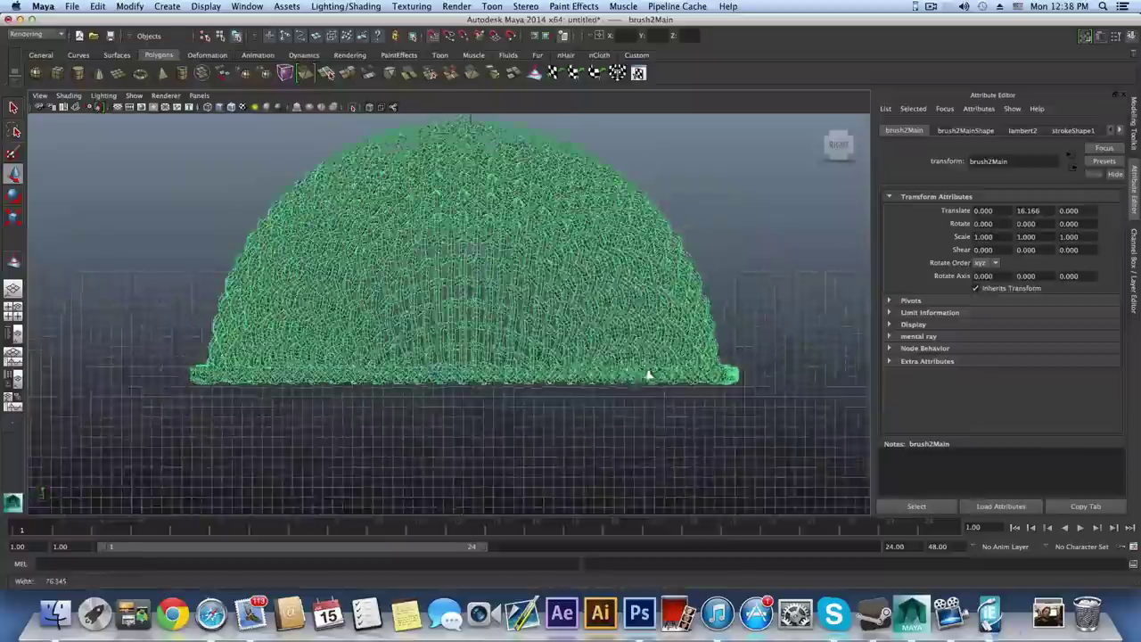
{"action": "middle_click_drag", "start_coordinate": [591, 356], "coordinate": [565, 342], "text": "alt"}
{"action": "scroll", "coordinate": [473, 297], "scroll_direction": "up", "scroll_amount": 4}
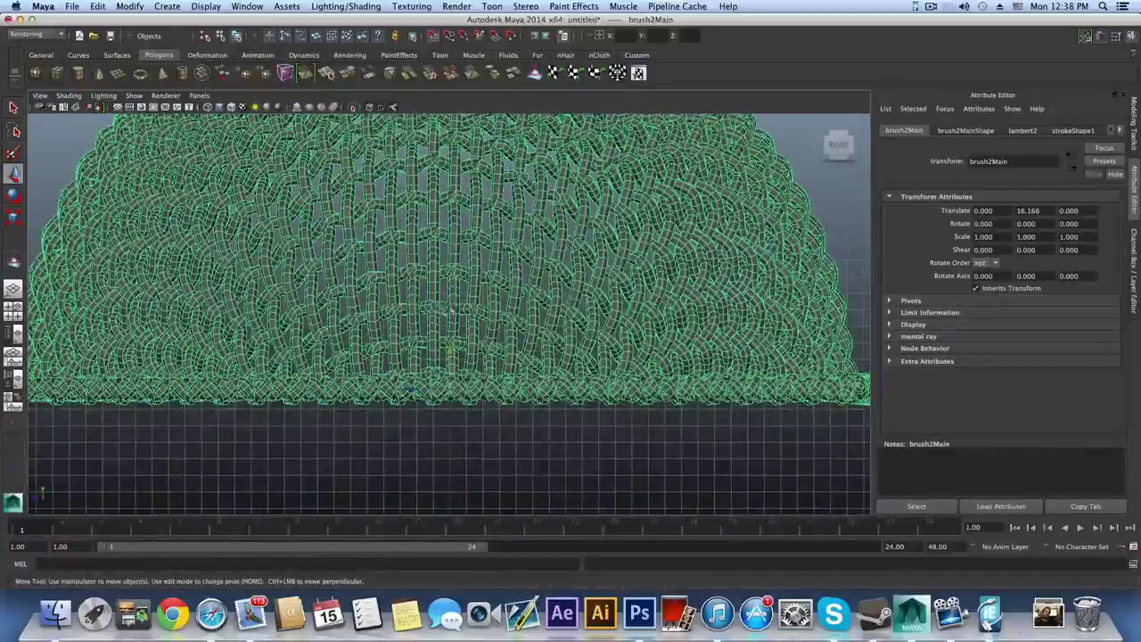
{"action": "right_click_drag", "start_coordinate": [533, 363], "coordinate": [501, 306], "text": "alt"}
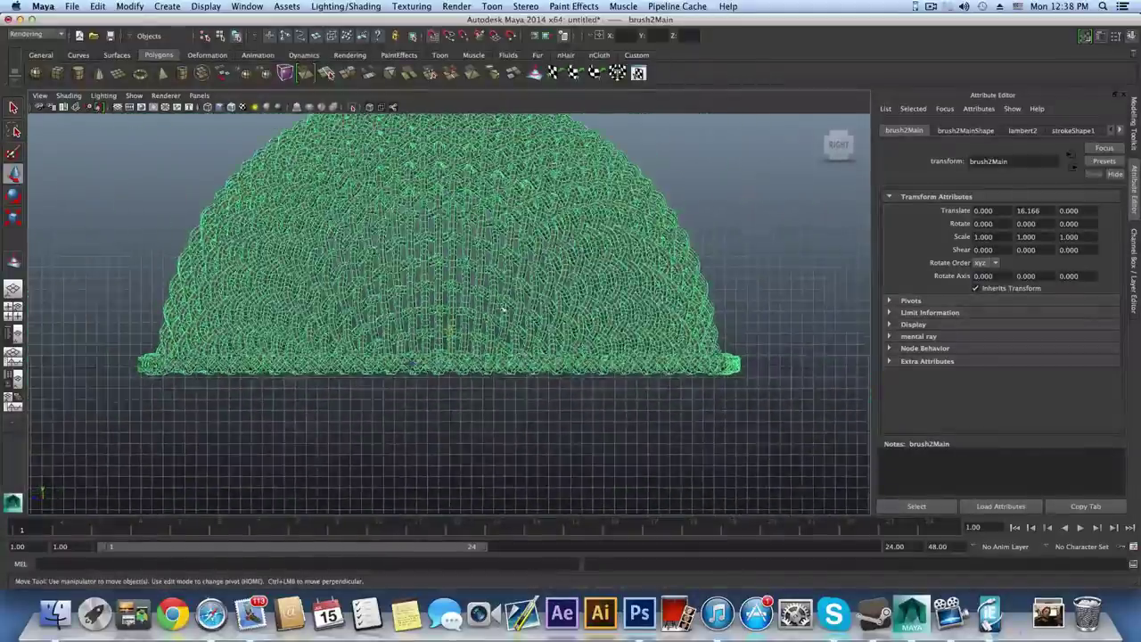
{"action": "middle_click_drag", "start_coordinate": [502, 307], "coordinate": [521, 345], "text": "alt"}
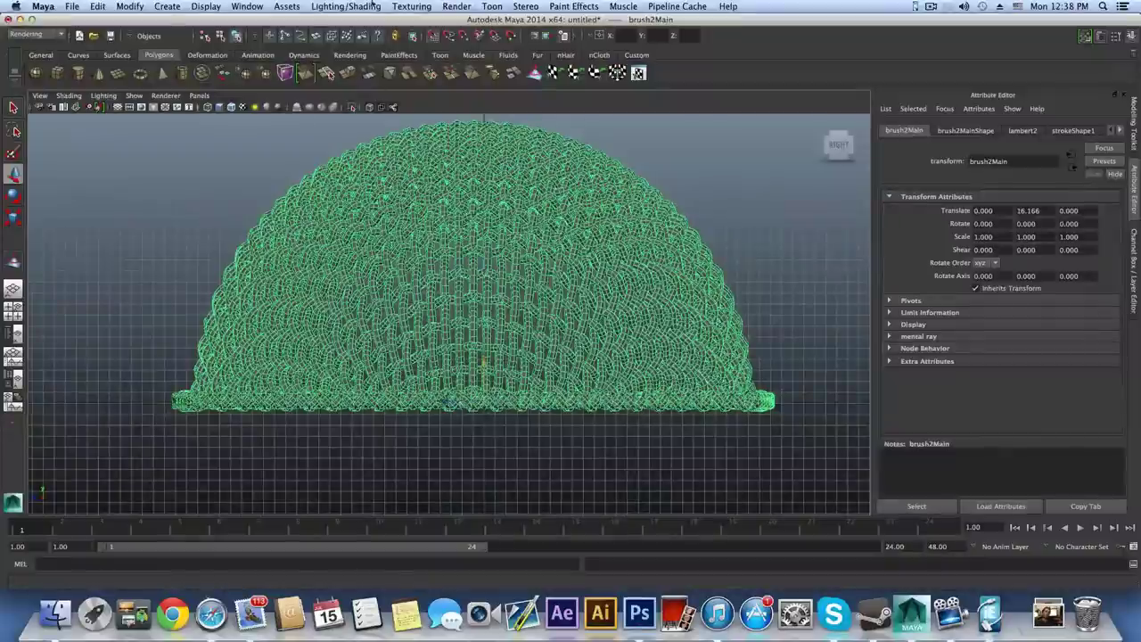
- Trim the flat rim off the dome mesh with the Cut Faces Tool, using a horizontal cut line just above the rim
{"action": "left_click", "coordinate": [34, 34]}
{"action": "left_click", "coordinate": [26, 45]}
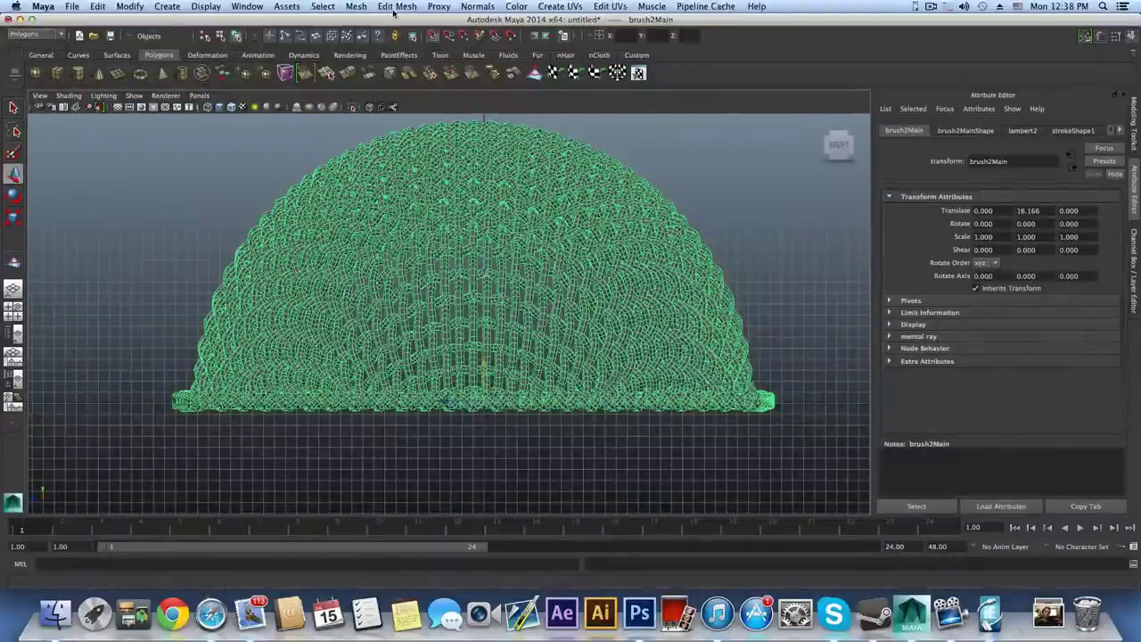
{"action": "left_click", "coordinate": [398, 7]}
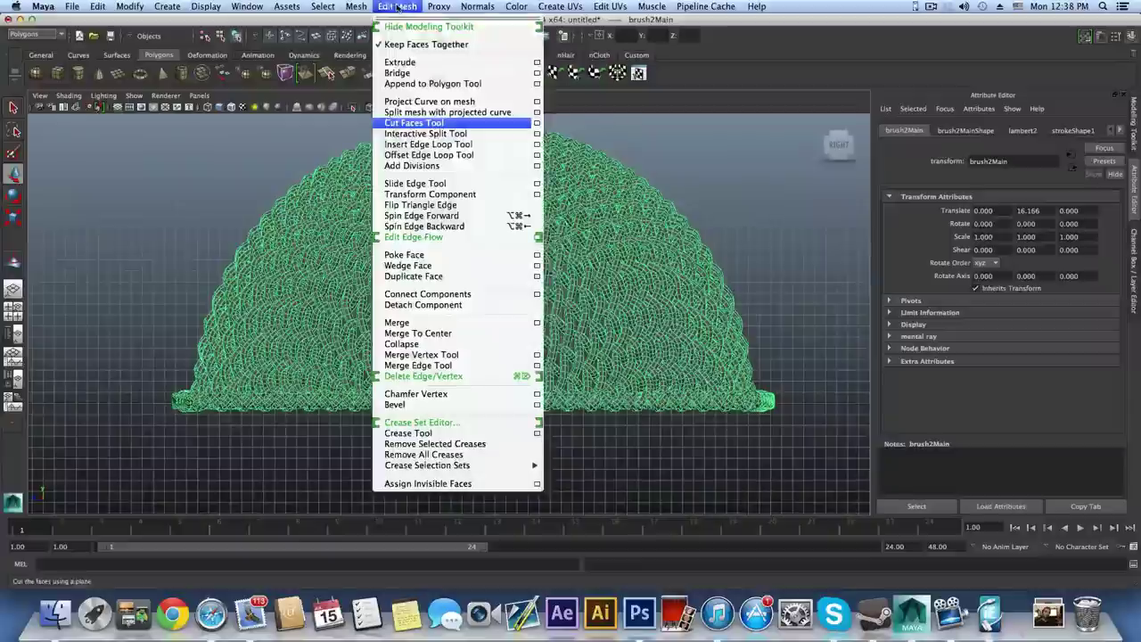
{"action": "left_click", "coordinate": [466, 125]}
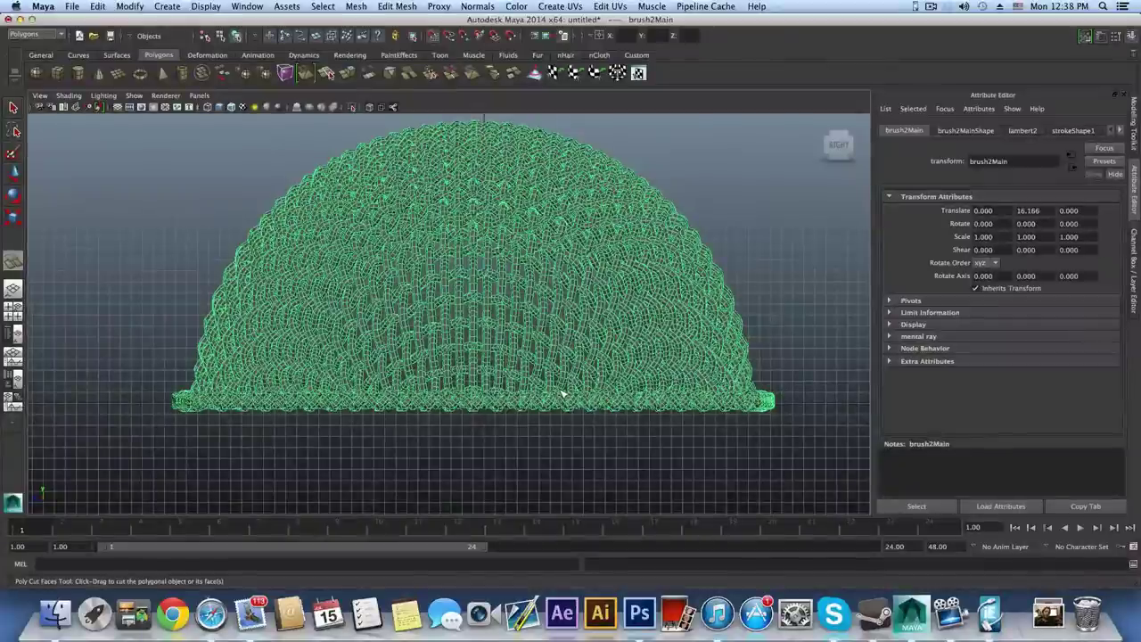
{"action": "left_click_drag", "start_coordinate": [555, 395], "coordinate": [662, 393]}
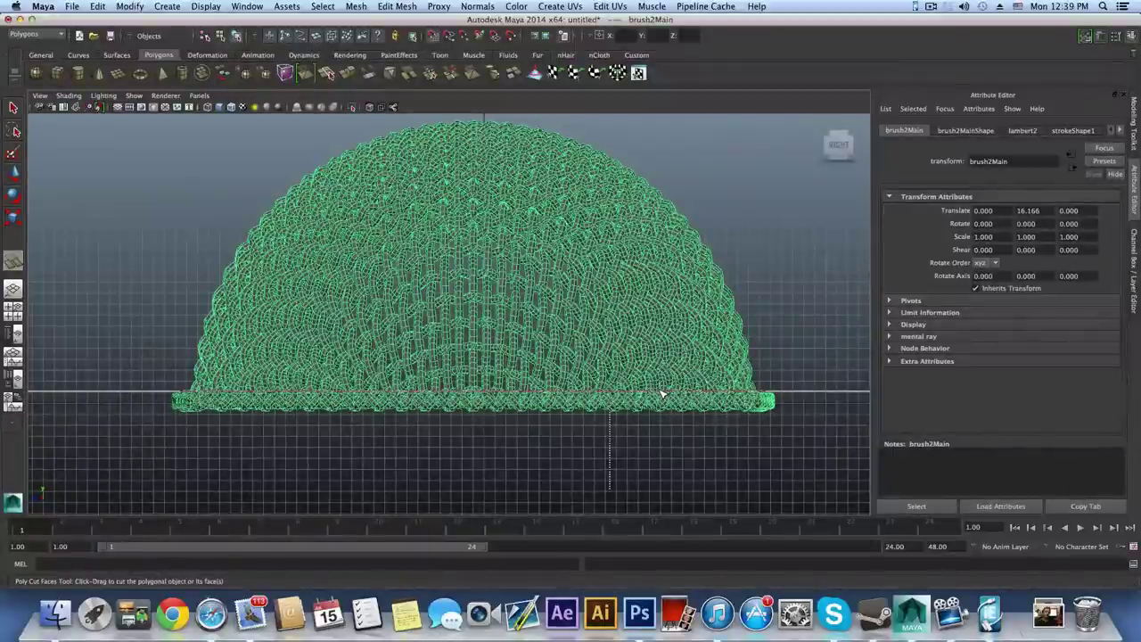
{"action": "left_click_drag", "start_coordinate": [661, 393], "coordinate": [661, 393]}
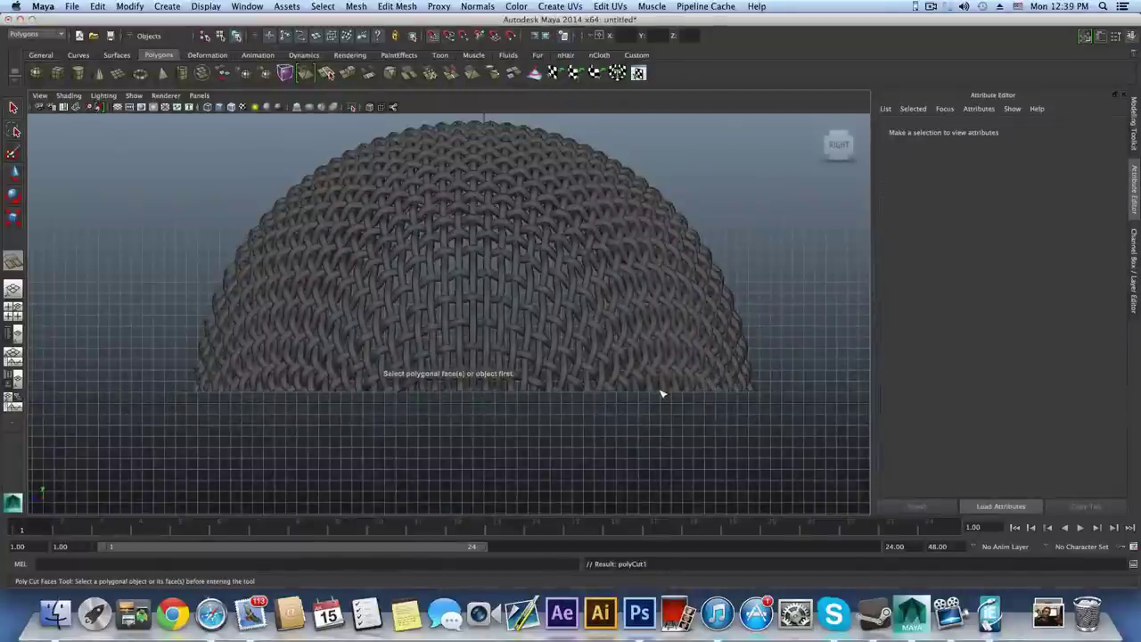
- Review the Cut Faces Tool options for cut direction and Delete cut faces, leaving the settings as they are
{"action": "left_click", "coordinate": [400, 5]}
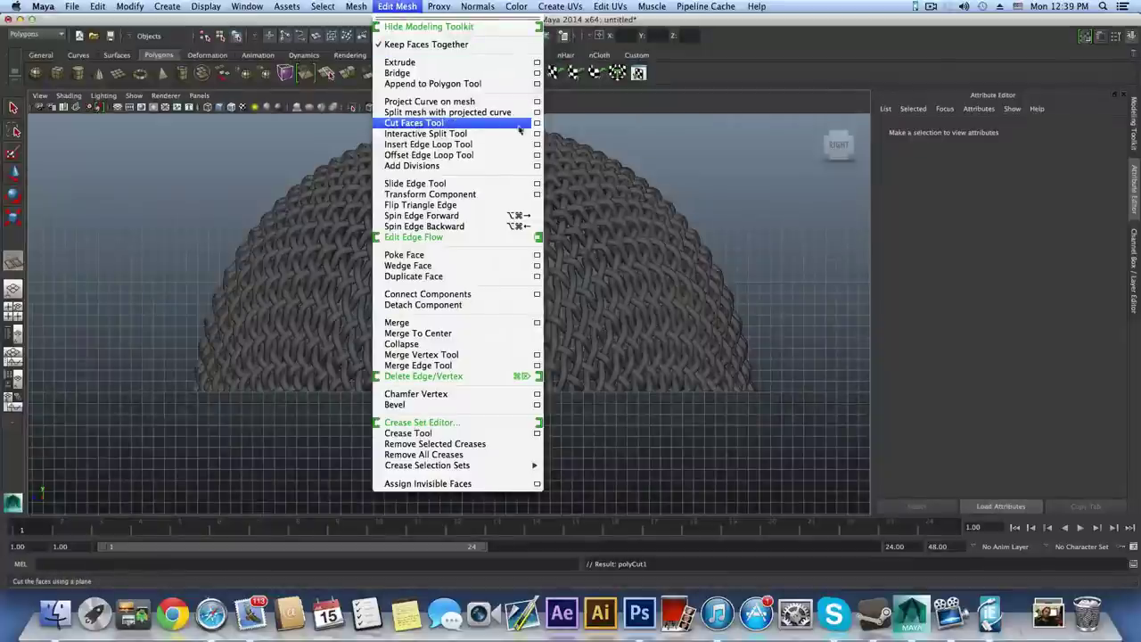
{"action": "left_click", "coordinate": [537, 123]}
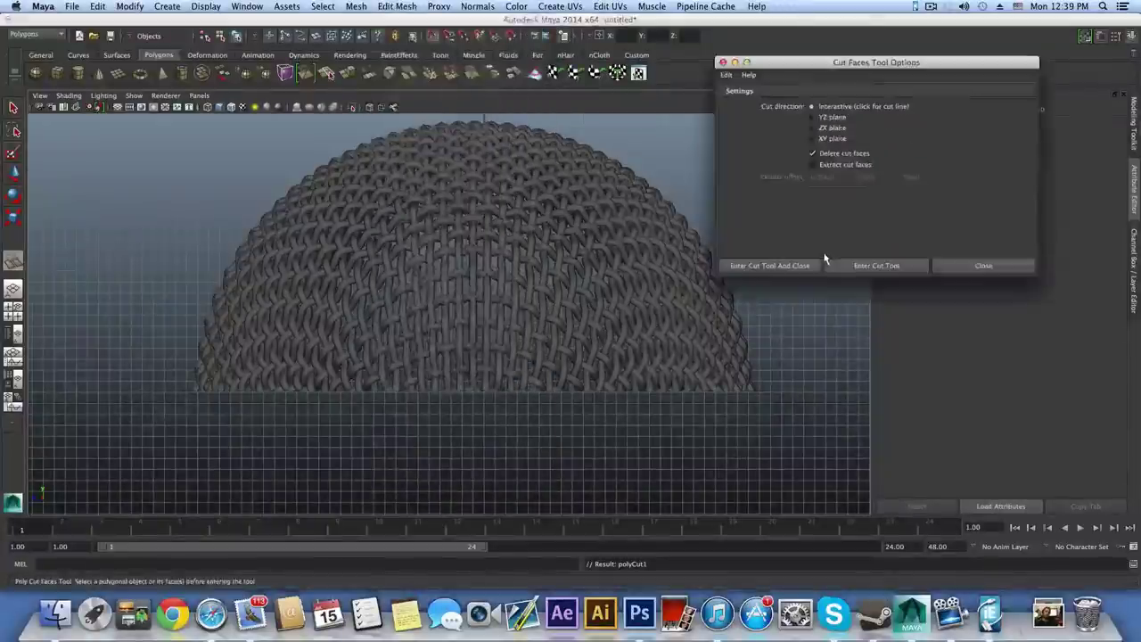
{"action": "left_click_drag", "start_coordinate": [799, 67], "coordinate": [789, 38]}
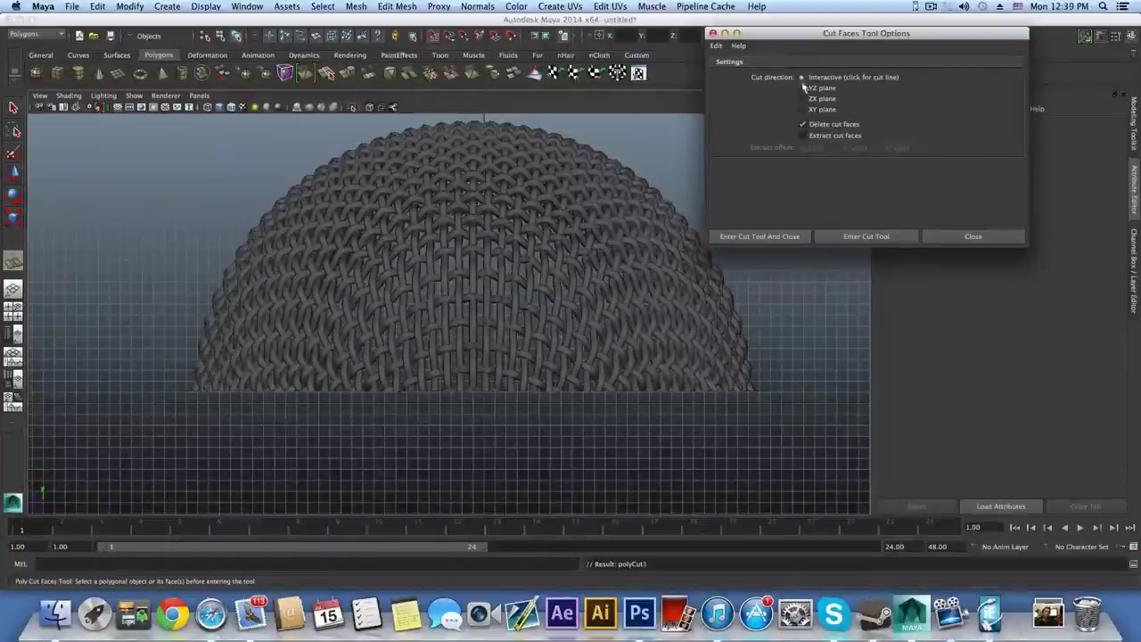
{"action": "left_click", "coordinate": [973, 237]}
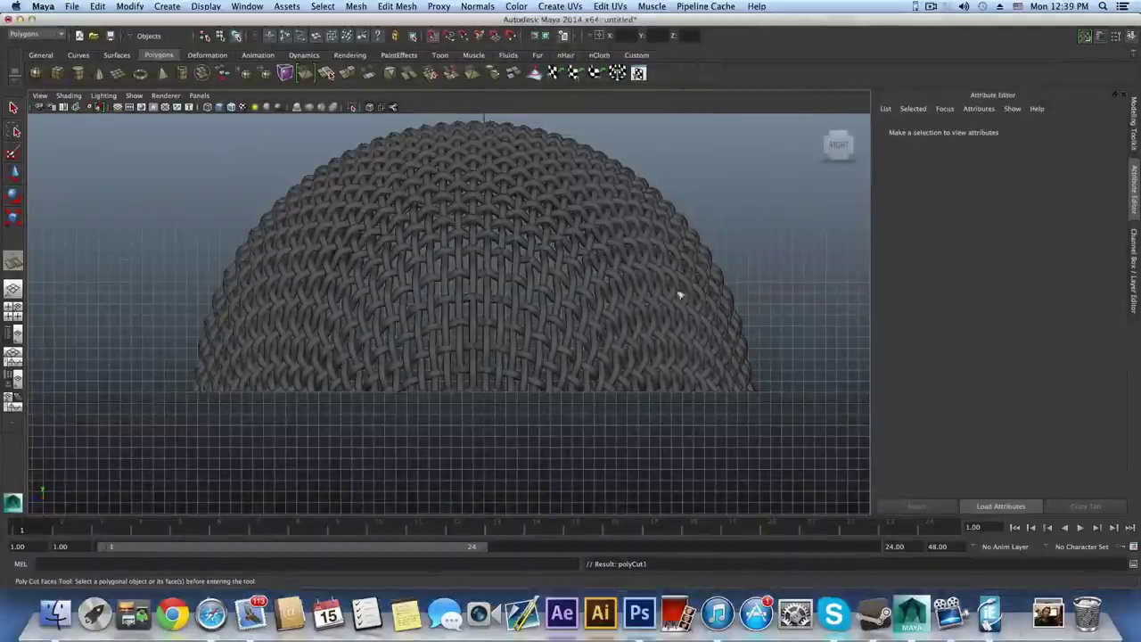
- Select the trimmed dome mesh in a maximized perspective view and delete its construction history
{"action": "key", "text": "space"}
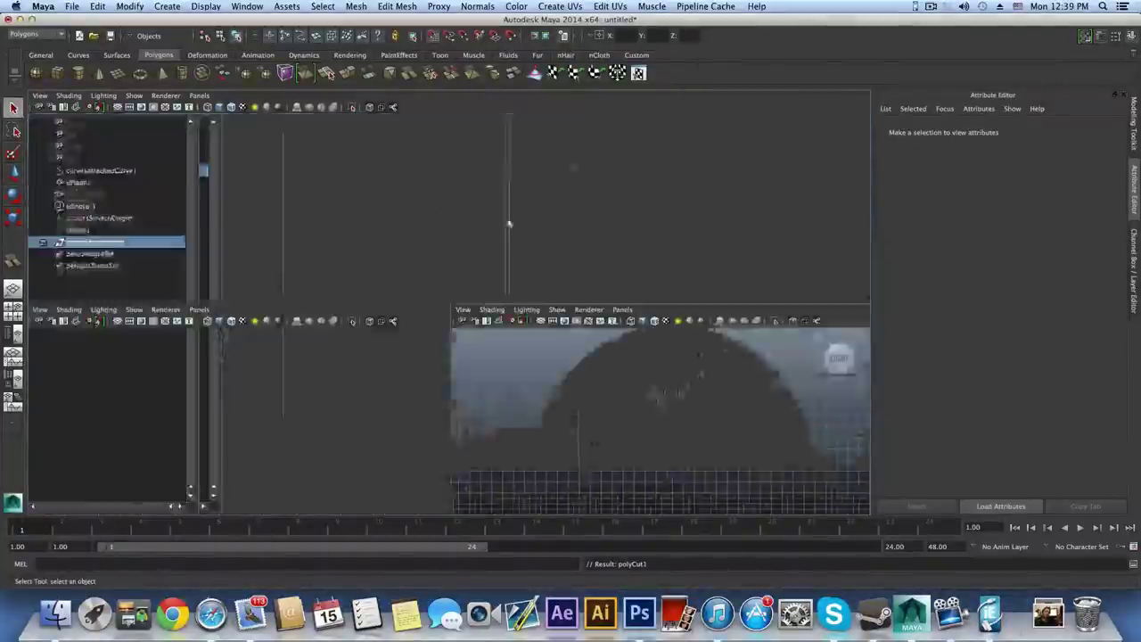
{"action": "key", "text": "space"}
{"action": "left_click_drag", "start_coordinate": [606, 216], "coordinate": [497, 309], "text": "alt"}
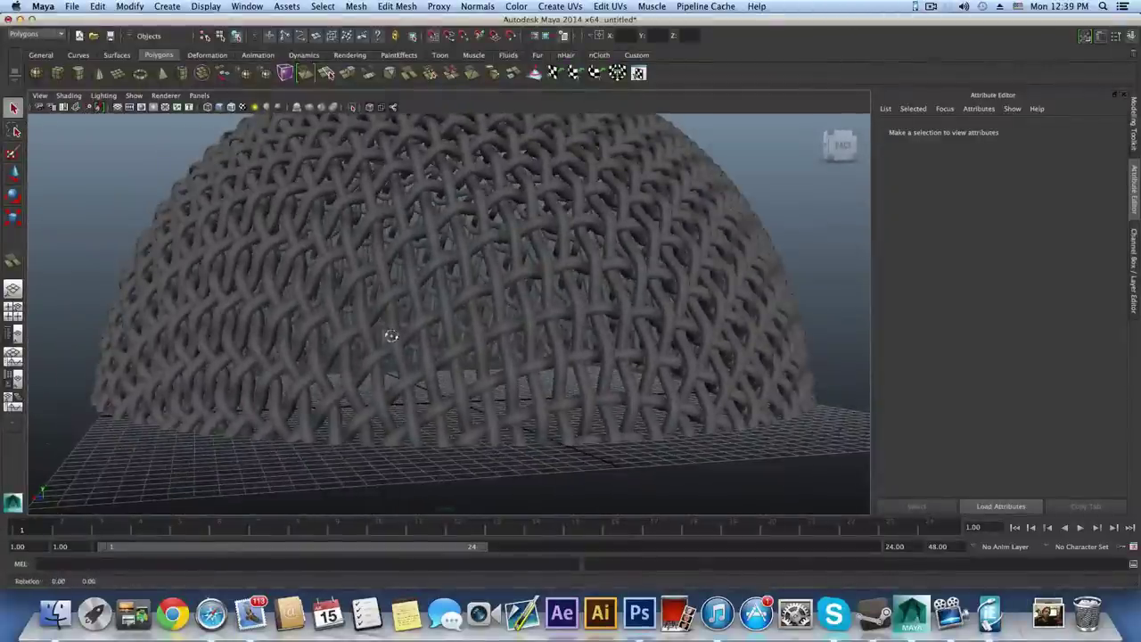
{"action": "left_click_drag", "start_coordinate": [397, 338], "coordinate": [397, 337], "text": "alt"}
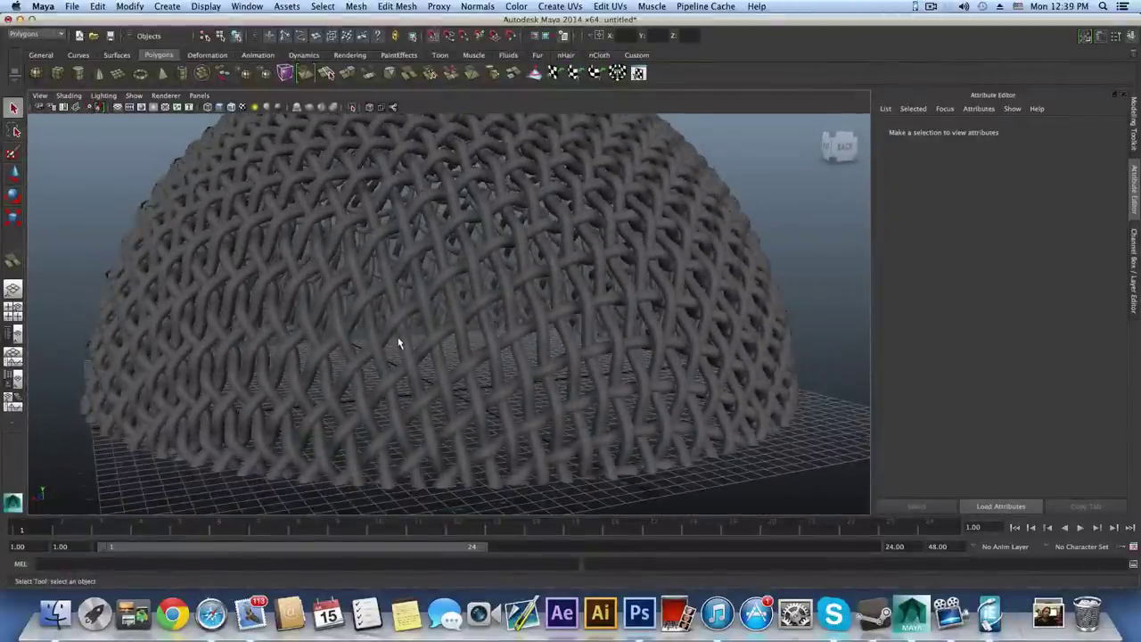
{"action": "scroll", "coordinate": [398, 337], "scroll_direction": "down", "scroll_amount": 2}
{"action": "scroll", "coordinate": [677, 443], "scroll_direction": "down", "scroll_amount": 2}
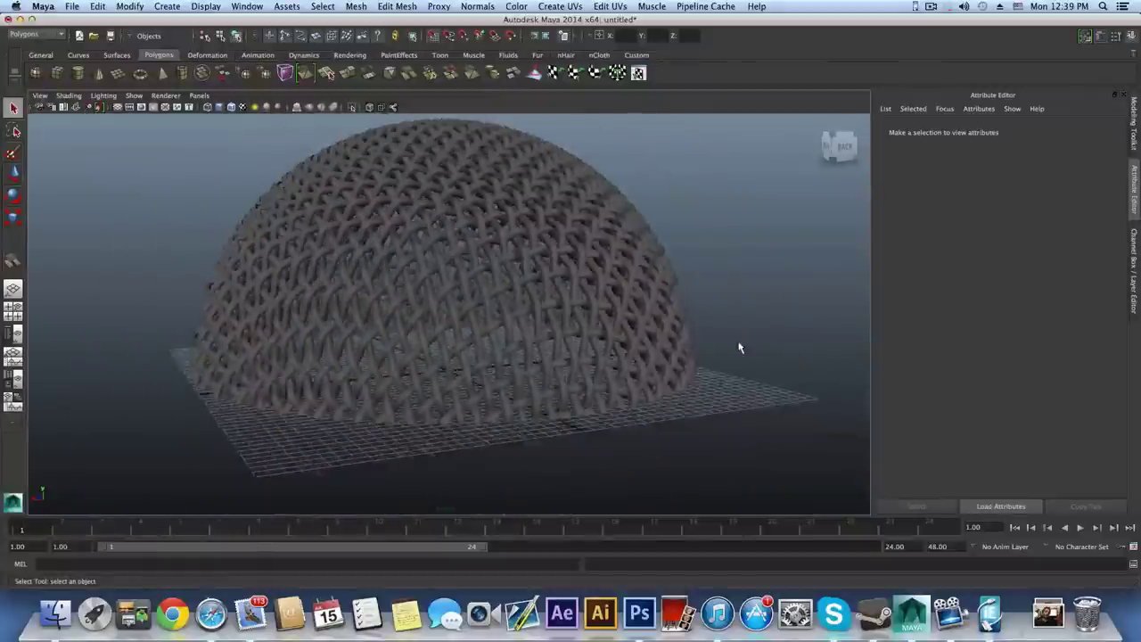
{"action": "left_click_drag", "start_coordinate": [745, 354], "coordinate": [840, 461]}
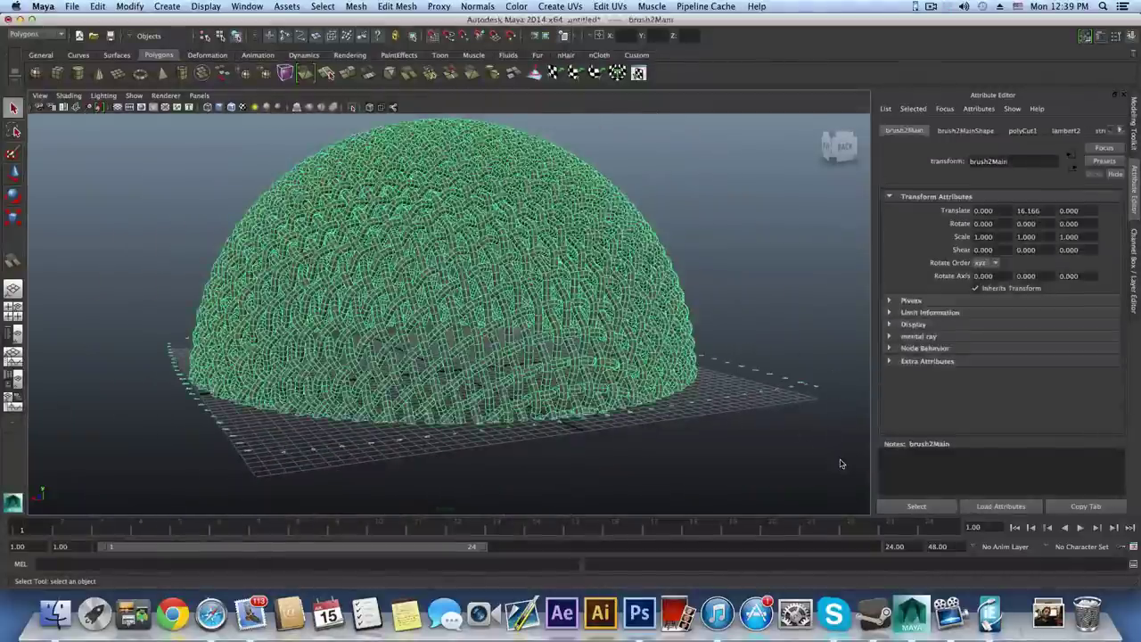
{"action": "left_click_drag", "start_coordinate": [703, 464], "coordinate": [704, 461], "text": "alt"}
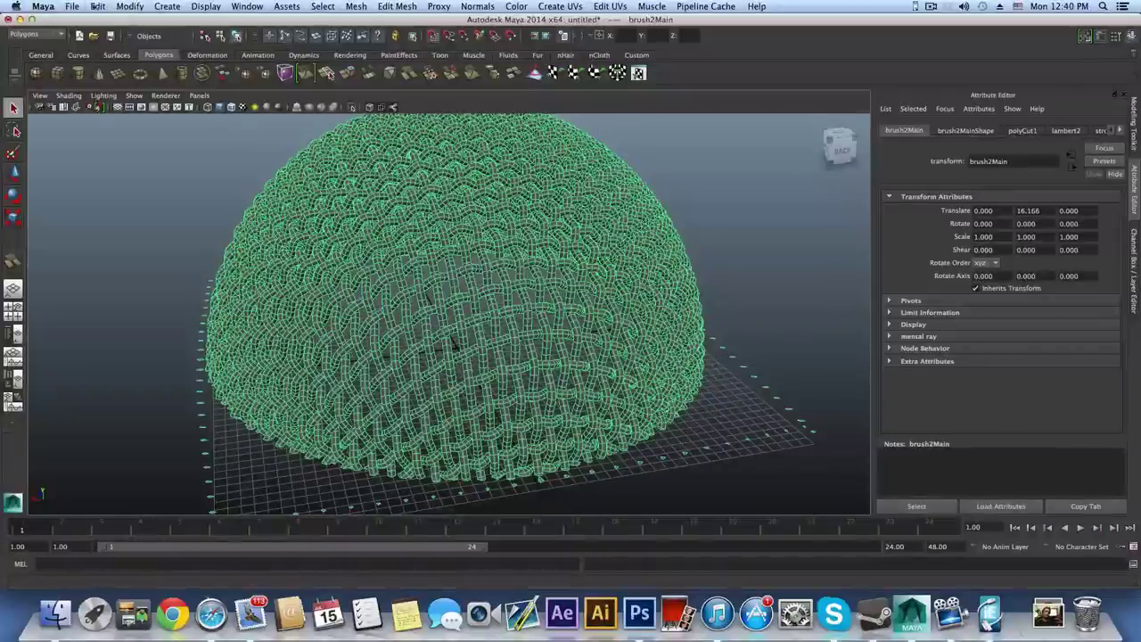
{"action": "left_click", "coordinate": [97, 6]}
{"action": "mouse_move", "coordinate": [133, 155]}
{"action": "left_click", "coordinate": [249, 152]}
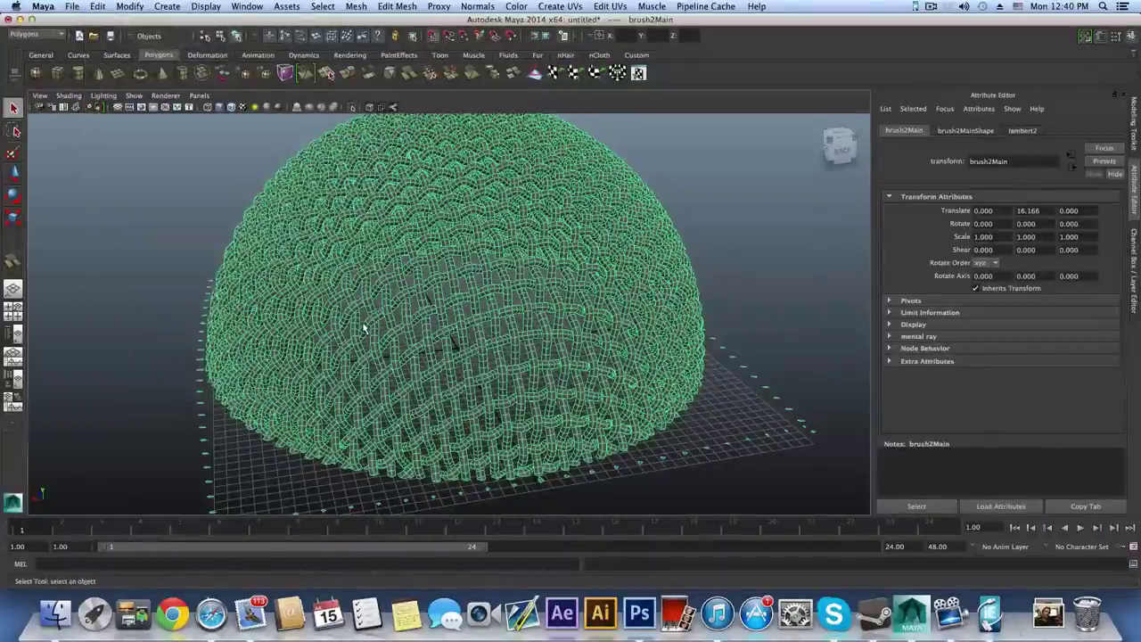
- Switch the dome mesh to face selection mode
{"action": "left_click_drag", "start_coordinate": [493, 343], "coordinate": [488, 393], "text": "alt"}
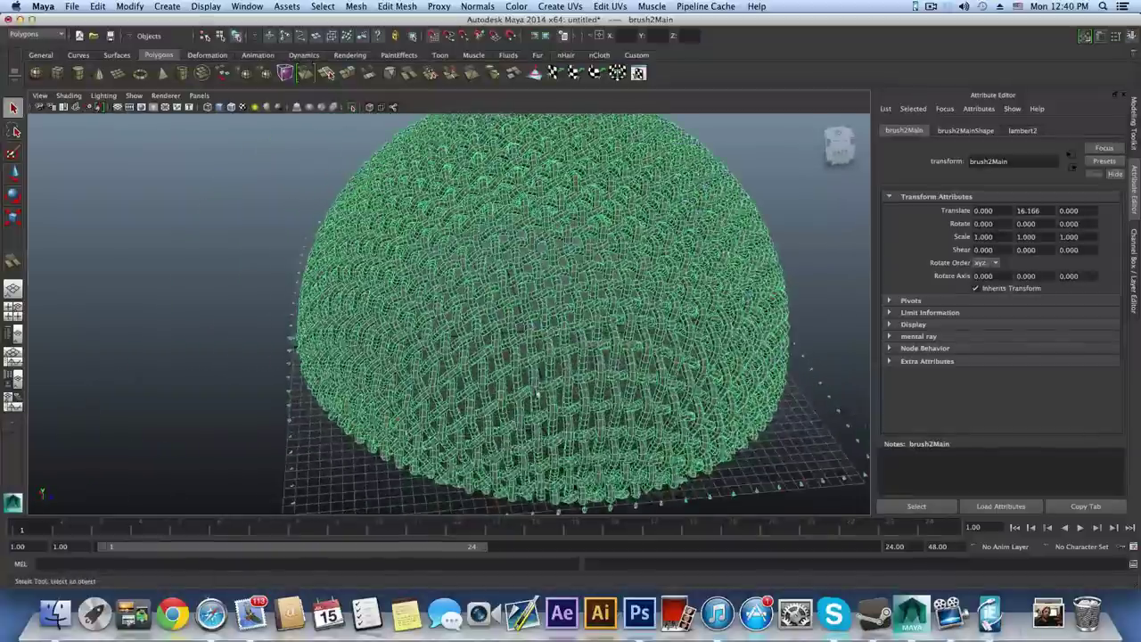
{"action": "right_click_drag", "start_coordinate": [492, 359], "coordinate": [512, 396]}
{"action": "middle_click_drag", "start_coordinate": [514, 398], "coordinate": [405, 401], "text": "alt"}
{"action": "right_click_drag", "start_coordinate": [406, 401], "coordinate": [731, 426], "text": "alt"}
{"action": "left_click_drag", "start_coordinate": [731, 426], "coordinate": [673, 410], "text": "alt"}
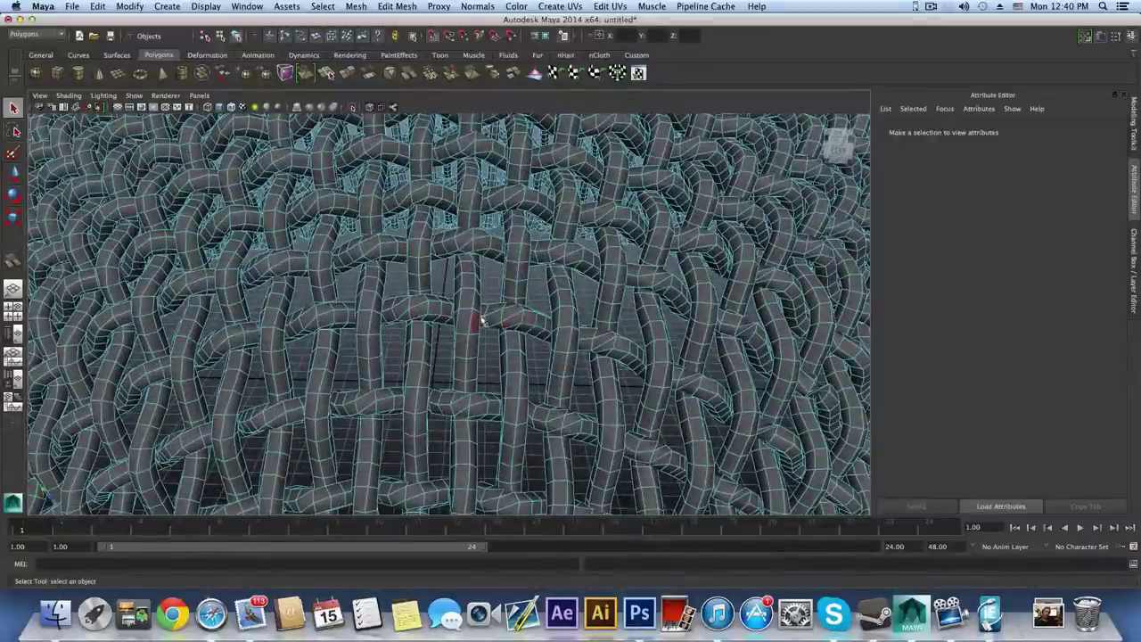
{"action": "right_click_drag", "start_coordinate": [597, 314], "coordinate": [495, 309], "text": "alt"}
{"action": "left_click_drag", "start_coordinate": [517, 308], "coordinate": [525, 272], "text": "alt"}
{"action": "right_click_drag", "start_coordinate": [553, 303], "coordinate": [505, 339], "text": "alt"}
{"action": "left_click_drag", "start_coordinate": [454, 378], "coordinate": [488, 372], "text": "alt"}
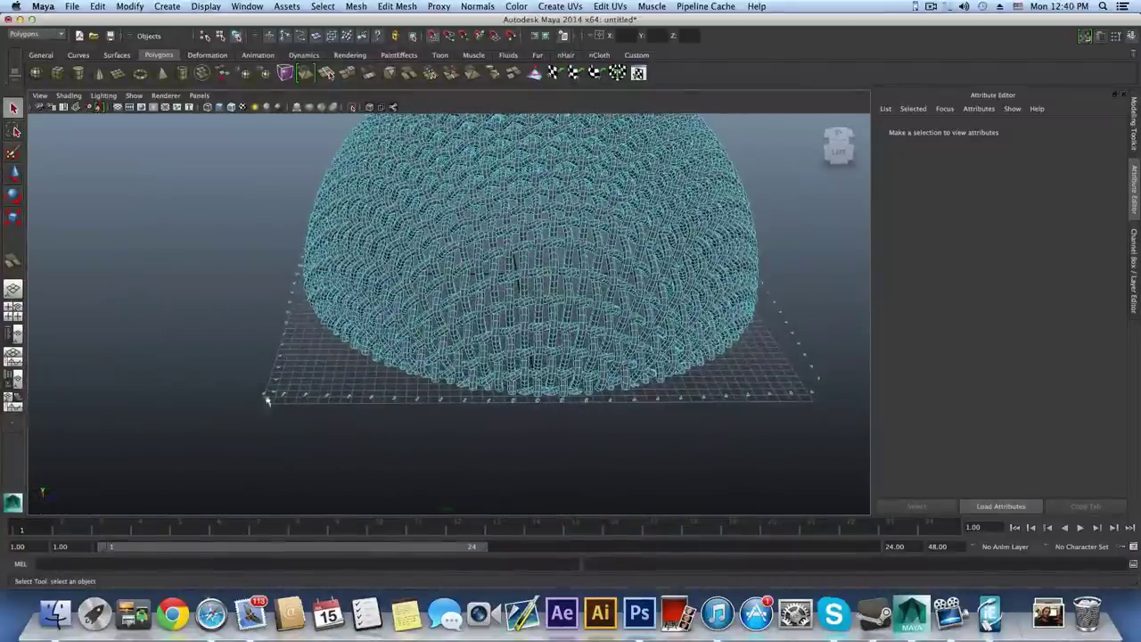
- Select the small stray face pieces left along the edges of the ground grid around the dome and delete them
{"action": "left_click_drag", "start_coordinate": [248, 385], "coordinate": [381, 425]}
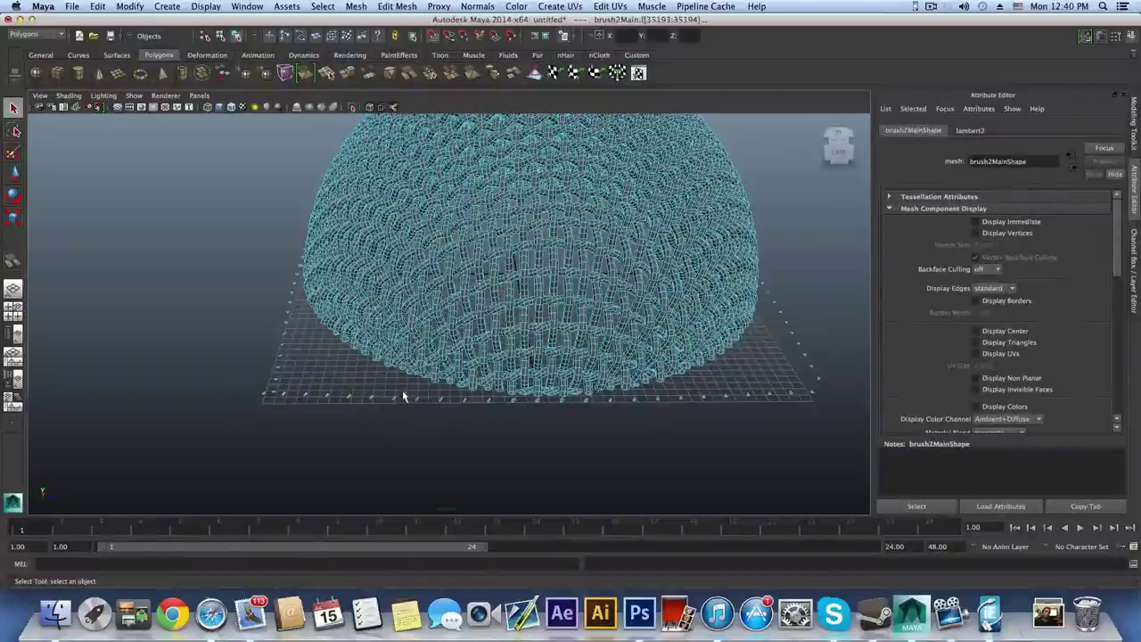
{"action": "mouse_move", "coordinate": [450, 417]}
{"action": "left_mouse_down"}
{"action": "mouse_move", "coordinate": [512, 401]}
{"action": "mouse_move", "coordinate": [637, 399]}
{"action": "mouse_move", "coordinate": [824, 422]}
{"action": "mouse_move", "coordinate": [691, 419]}
{"action": "mouse_move", "coordinate": [652, 366]}
{"action": "left_mouse_up"}
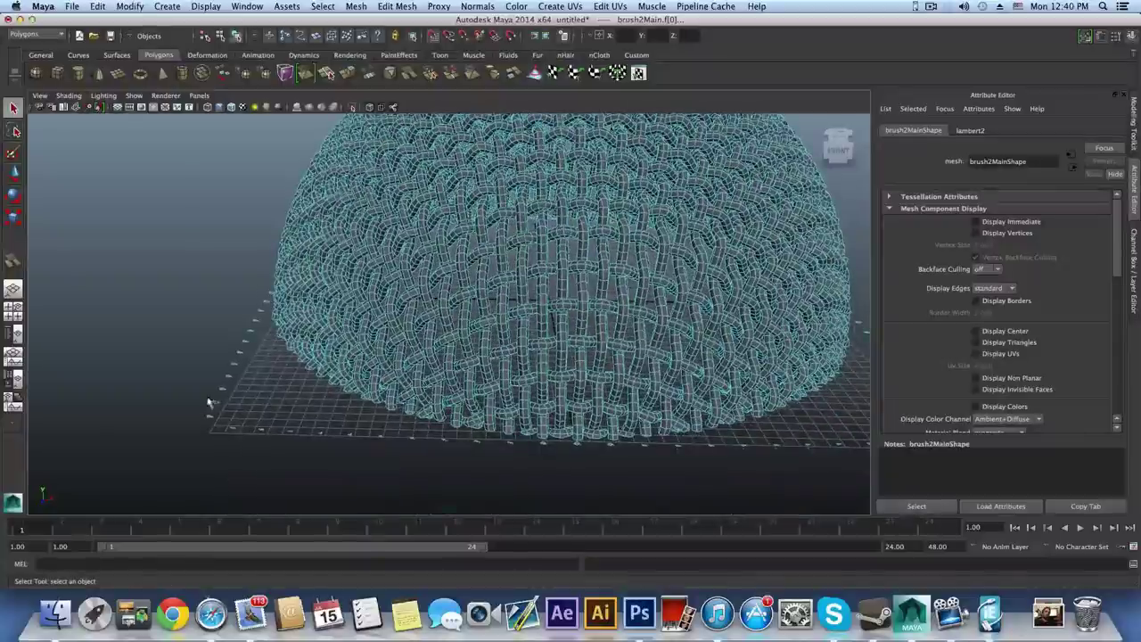
{"action": "left_click_drag", "start_coordinate": [223, 427], "coordinate": [382, 440]}
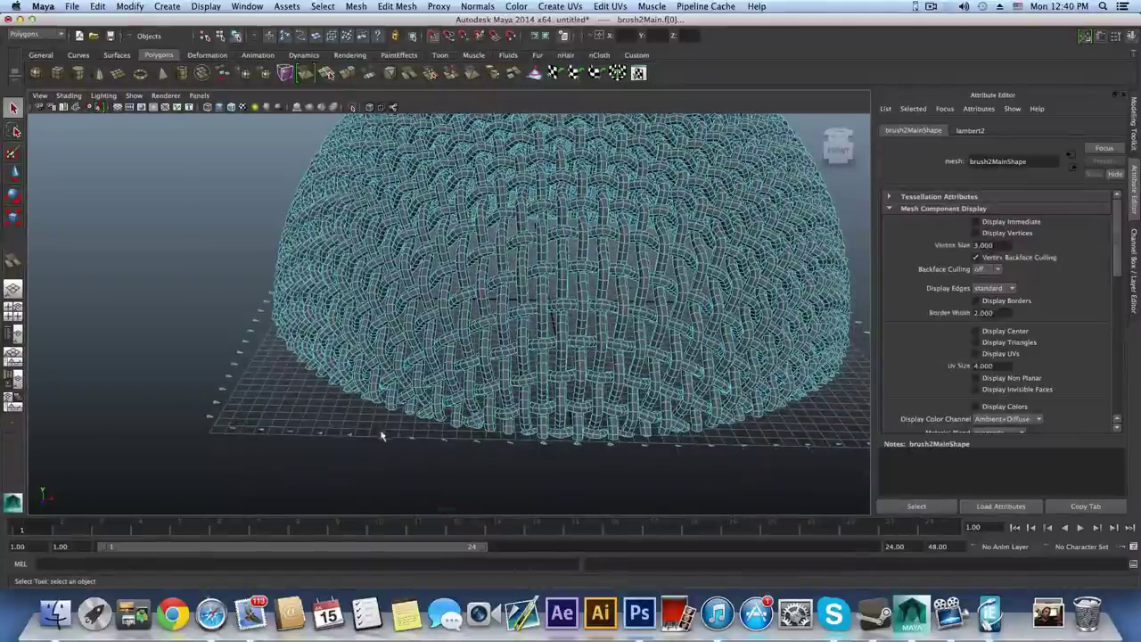
{"action": "left_click_drag", "start_coordinate": [451, 461], "coordinate": [583, 461]}
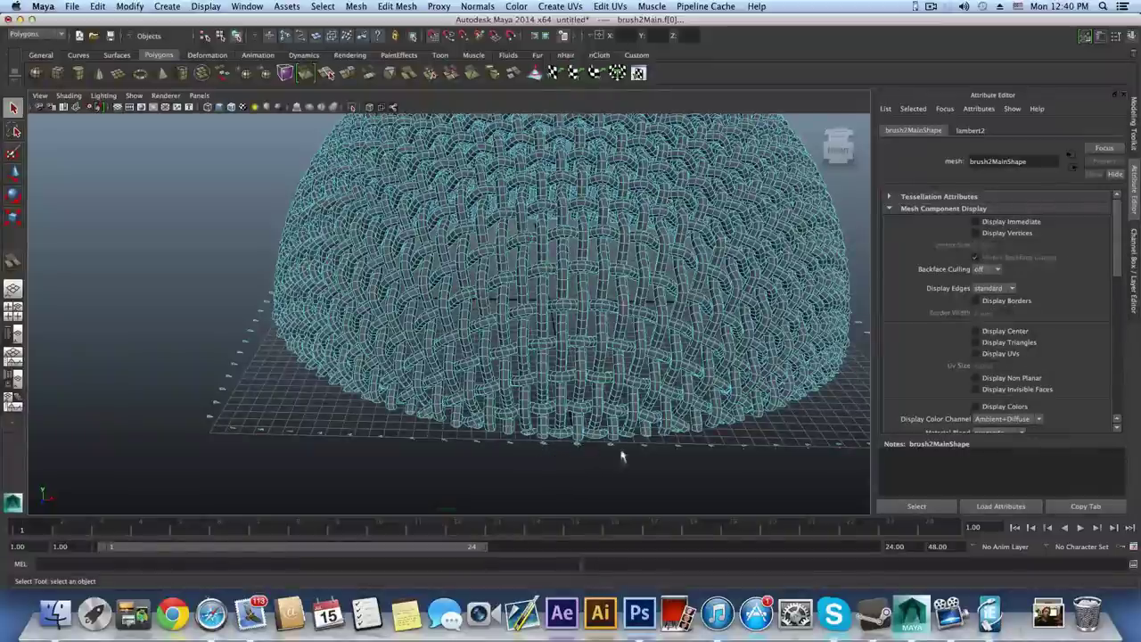
{"action": "right_click_drag", "start_coordinate": [624, 456], "coordinate": [583, 438], "text": "alt"}
{"action": "middle_click_drag", "start_coordinate": [583, 438], "coordinate": [438, 412], "text": "alt"}
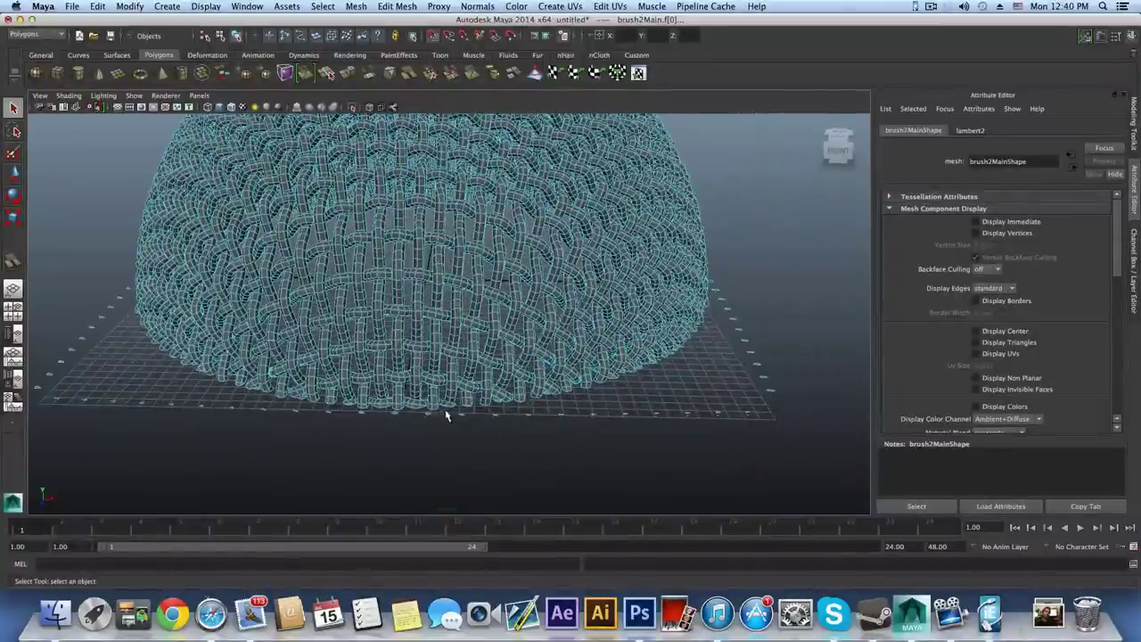
{"action": "left_click_drag", "start_coordinate": [450, 414], "coordinate": [473, 426]}
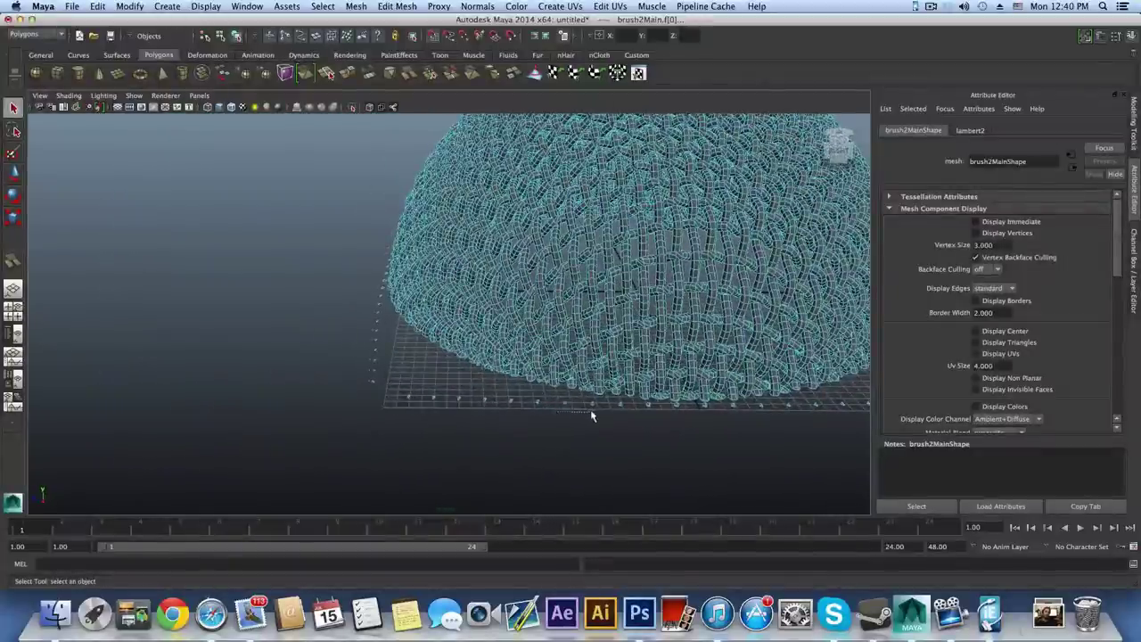
{"action": "left_click_drag", "start_coordinate": [599, 420], "coordinate": [507, 402], "text": "alt"}
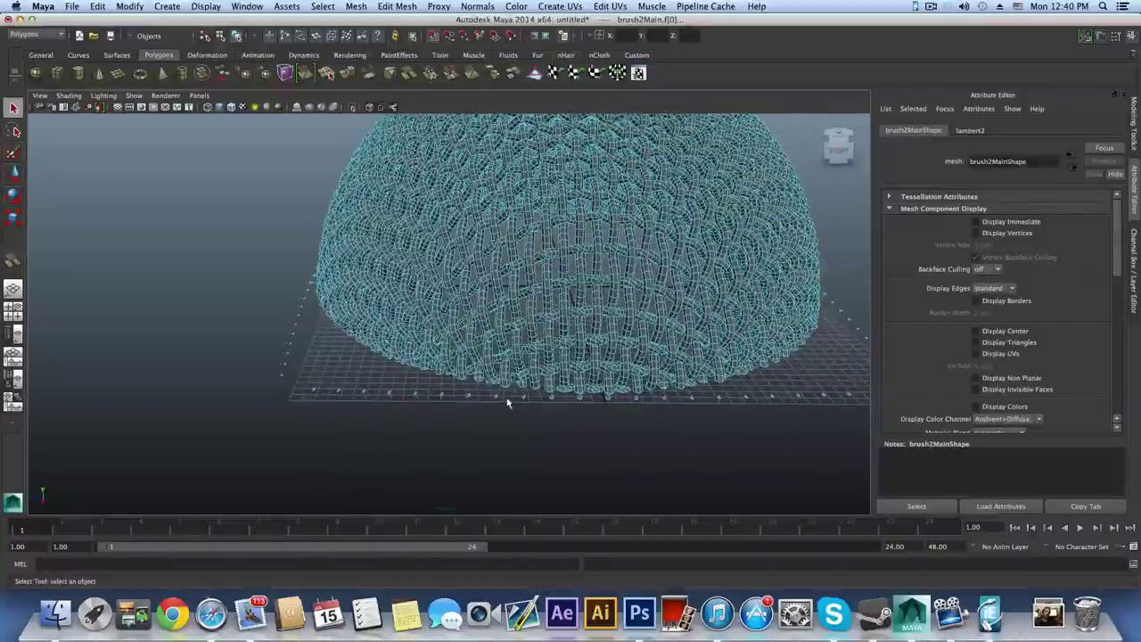
{"action": "left_click_drag", "start_coordinate": [581, 407], "coordinate": [582, 405]}
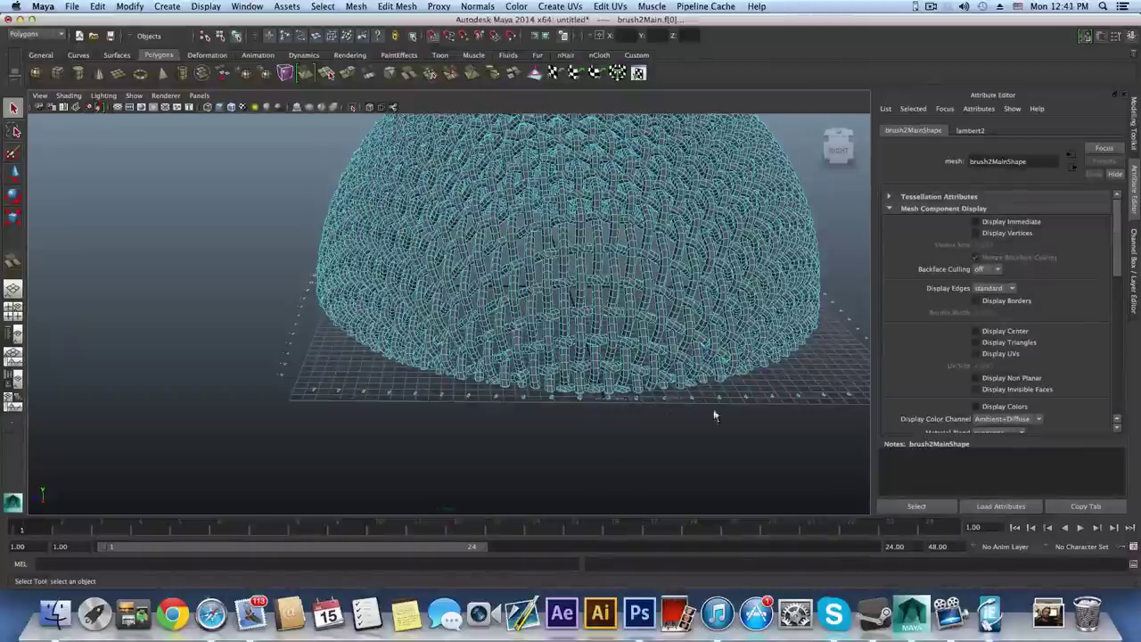
{"action": "middle_click_drag", "start_coordinate": [772, 423], "coordinate": [588, 390], "text": "alt"}
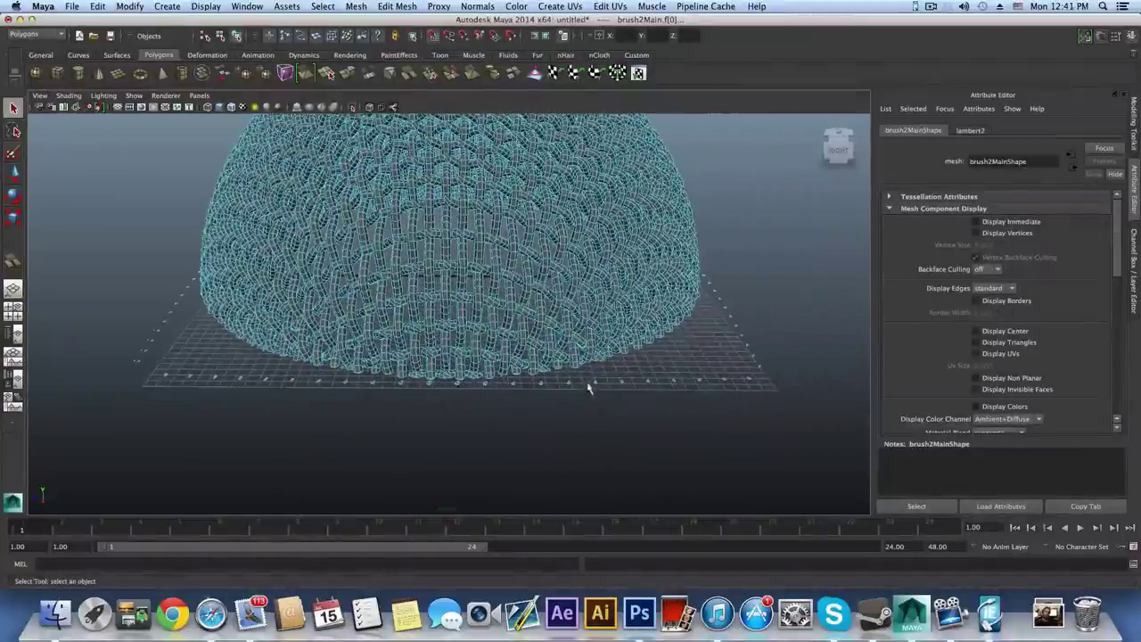
{"action": "left_click_drag", "start_coordinate": [779, 406], "coordinate": [606, 418], "text": "alt"}
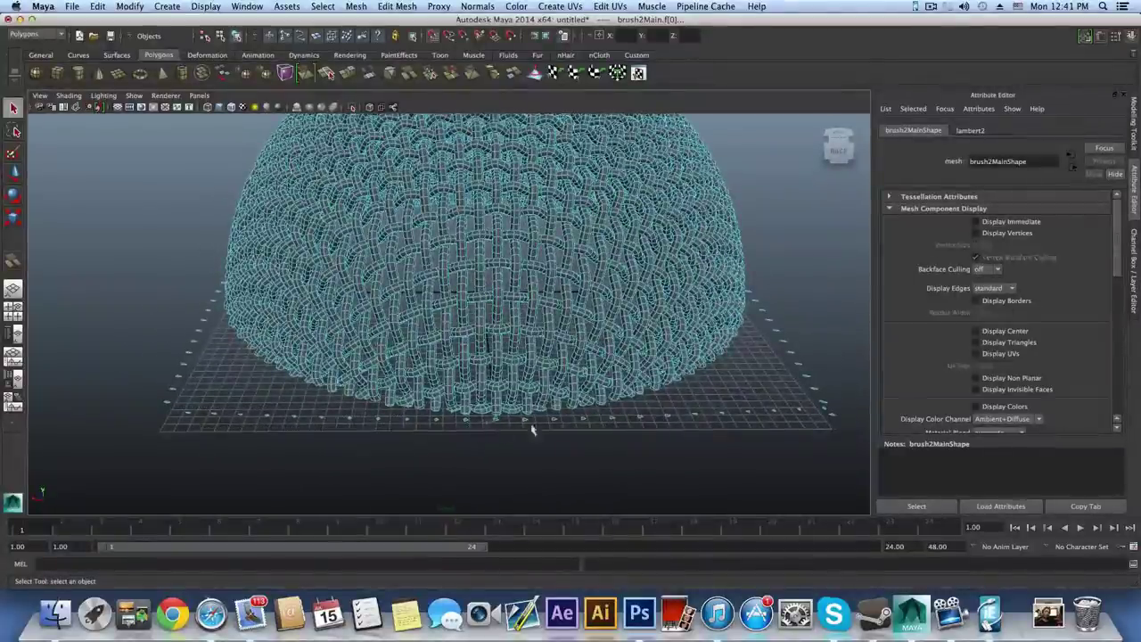
{"action": "left_click", "coordinate": [565, 446]}
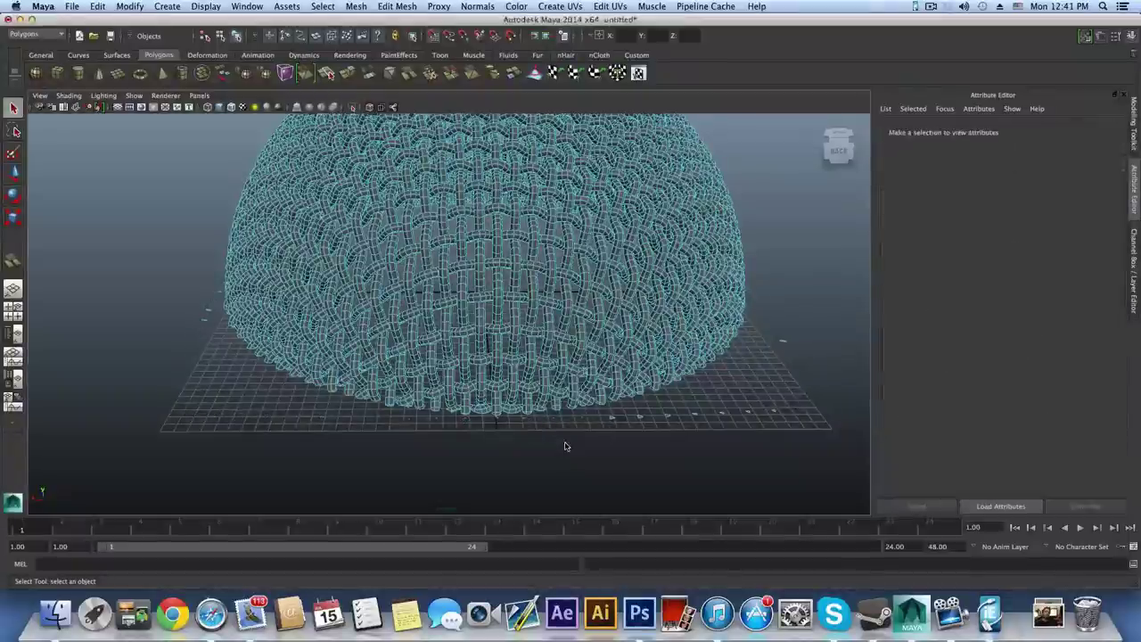
- Select and delete the stray face pieces scattered beyond the dome's base on its back side
{"action": "left_click_drag", "start_coordinate": [704, 441], "coordinate": [699, 446]}
{"action": "left_click", "coordinate": [701, 446]}
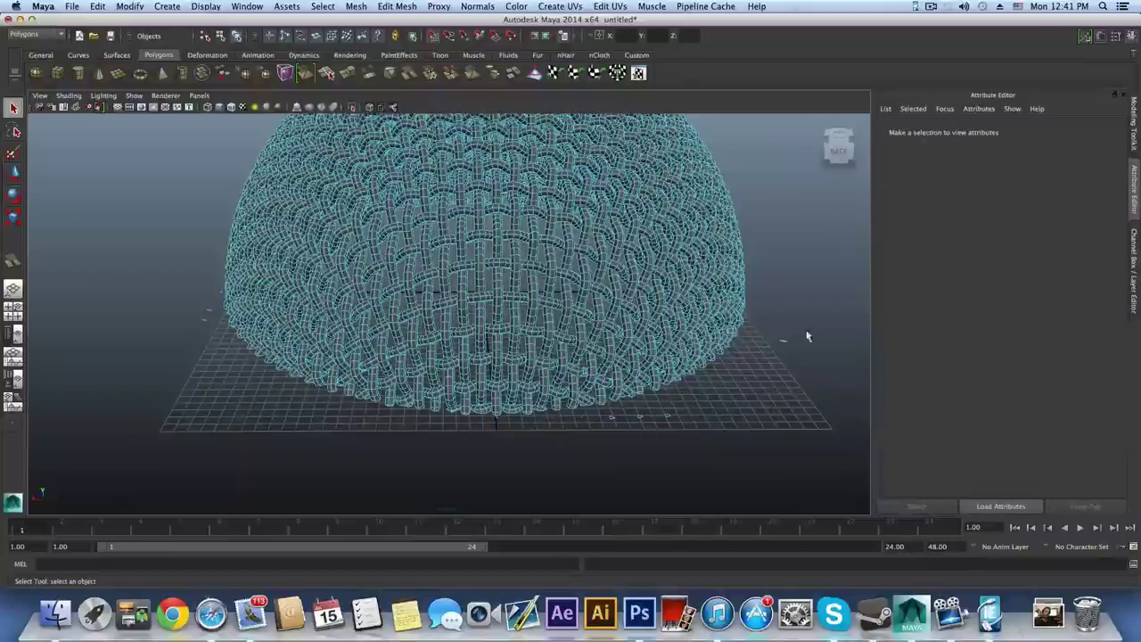
{"action": "left_click", "coordinate": [729, 406]}
{"action": "left_click", "coordinate": [663, 433]}
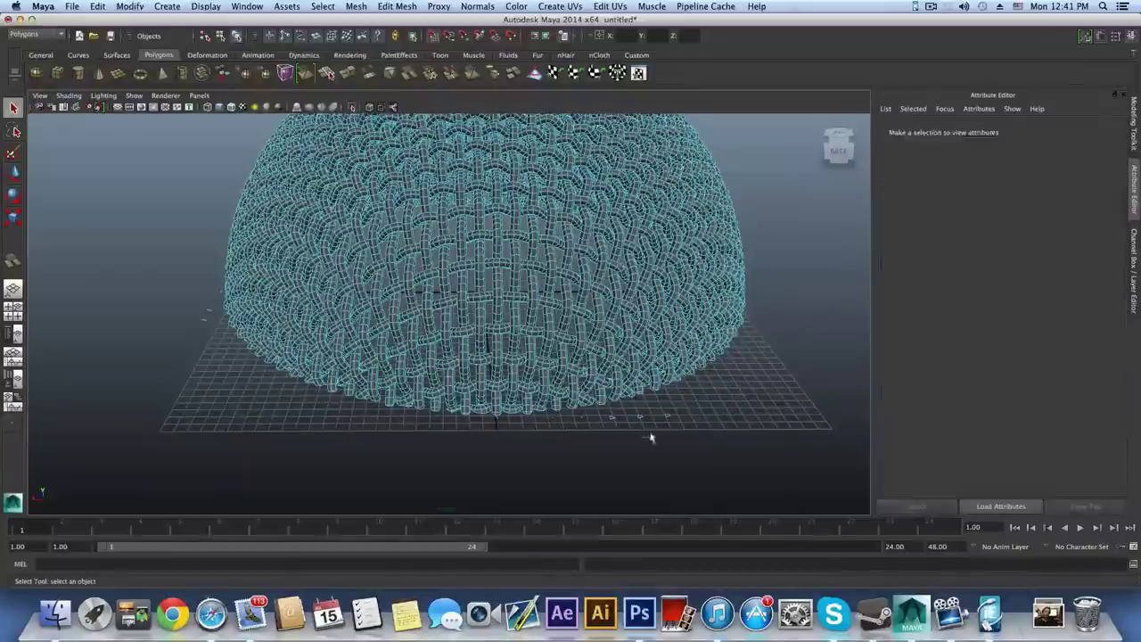
{"action": "left_click_drag", "start_coordinate": [604, 438], "coordinate": [581, 464]}
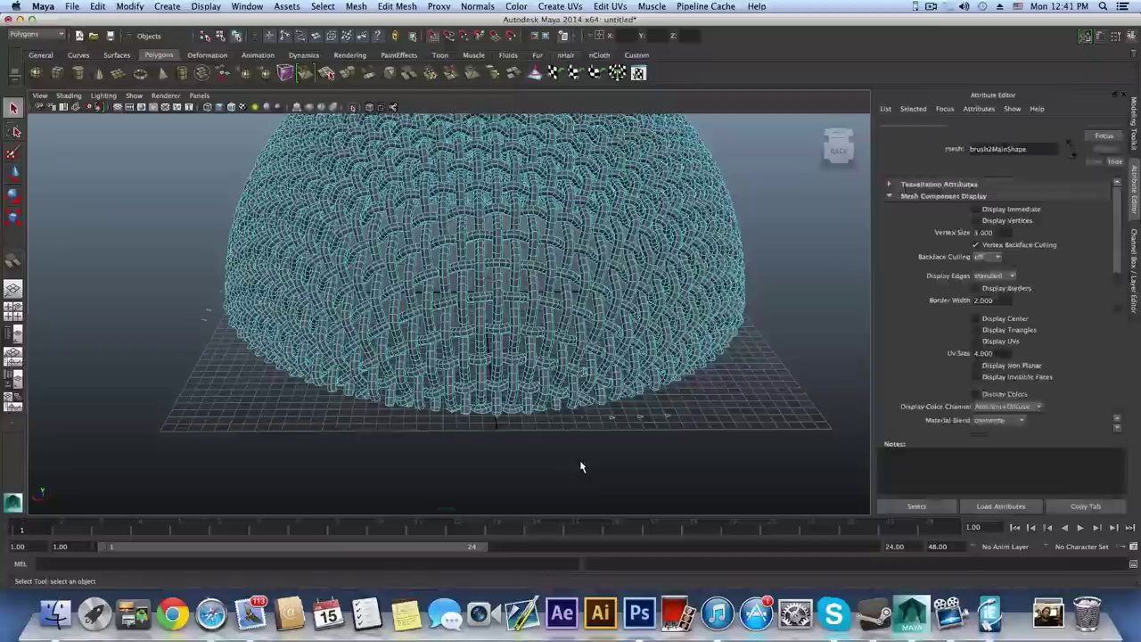
{"action": "left_click", "coordinate": [563, 429]}
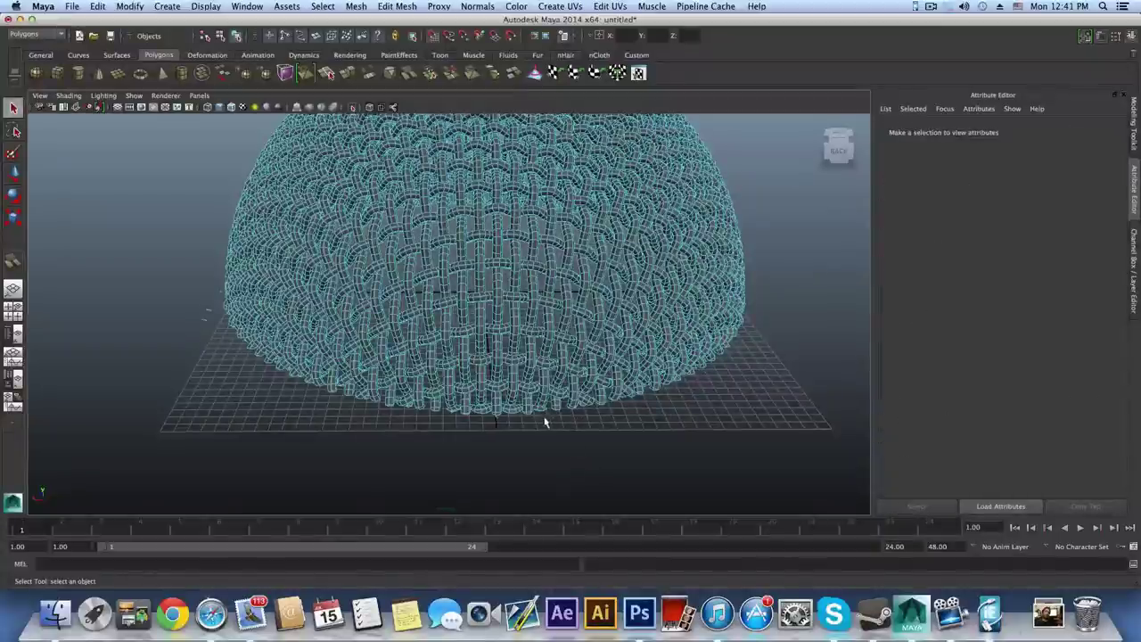
{"action": "left_click", "coordinate": [527, 429]}
{"action": "left_click", "coordinate": [527, 430]}
- Remove the tiny leftover face fragments just outside the dome's lower rim on the adjacent side
{"action": "left_click_drag", "start_coordinate": [527, 430], "coordinate": [419, 408], "text": "alt"}
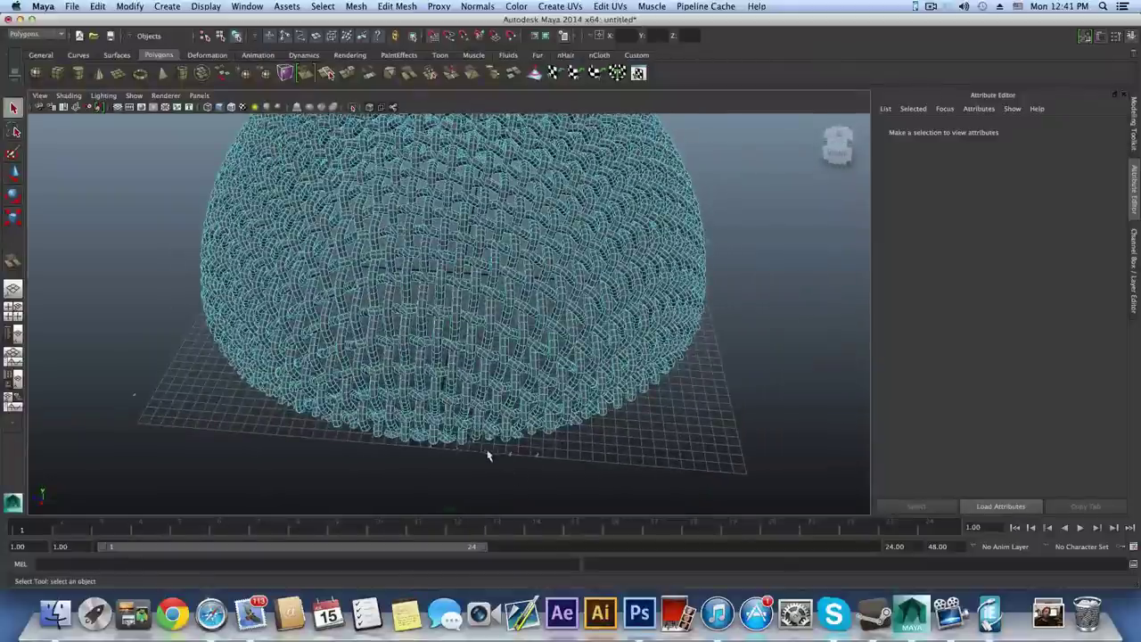
{"action": "left_click_drag", "start_coordinate": [553, 475], "coordinate": [552, 472]}
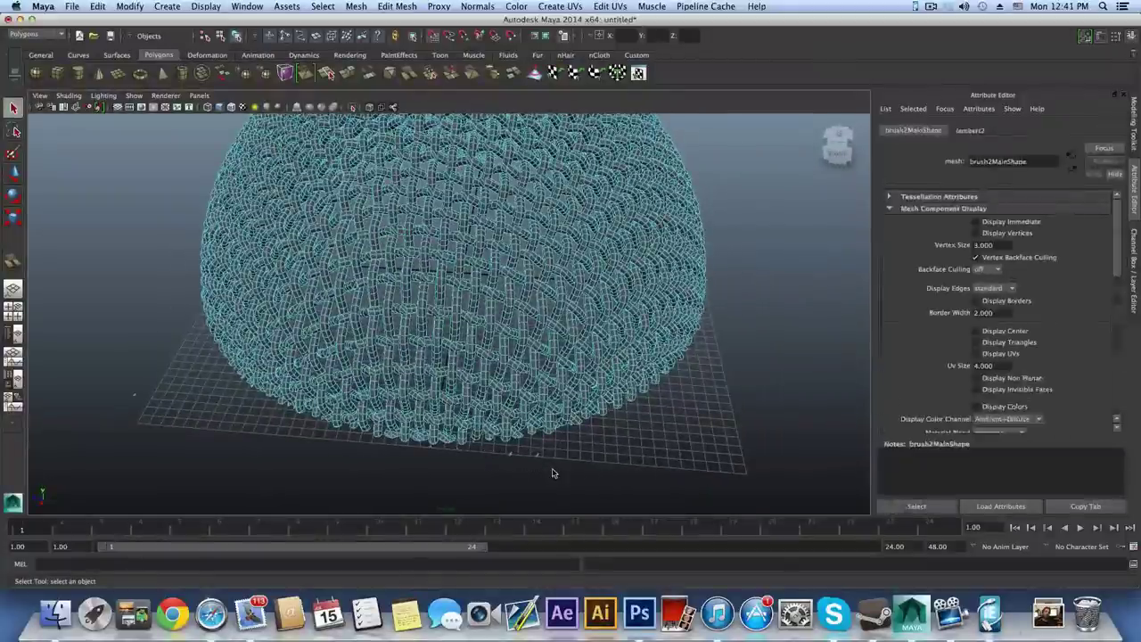
{"action": "left_click", "coordinate": [464, 454]}
{"action": "mouse_move", "coordinate": [439, 461]}
{"action": "left_mouse_down"}
{"action": "mouse_move", "coordinate": [419, 460]}
{"action": "mouse_move", "coordinate": [449, 461]}
{"action": "mouse_move", "coordinate": [450, 448]}
{"action": "left_mouse_up"}
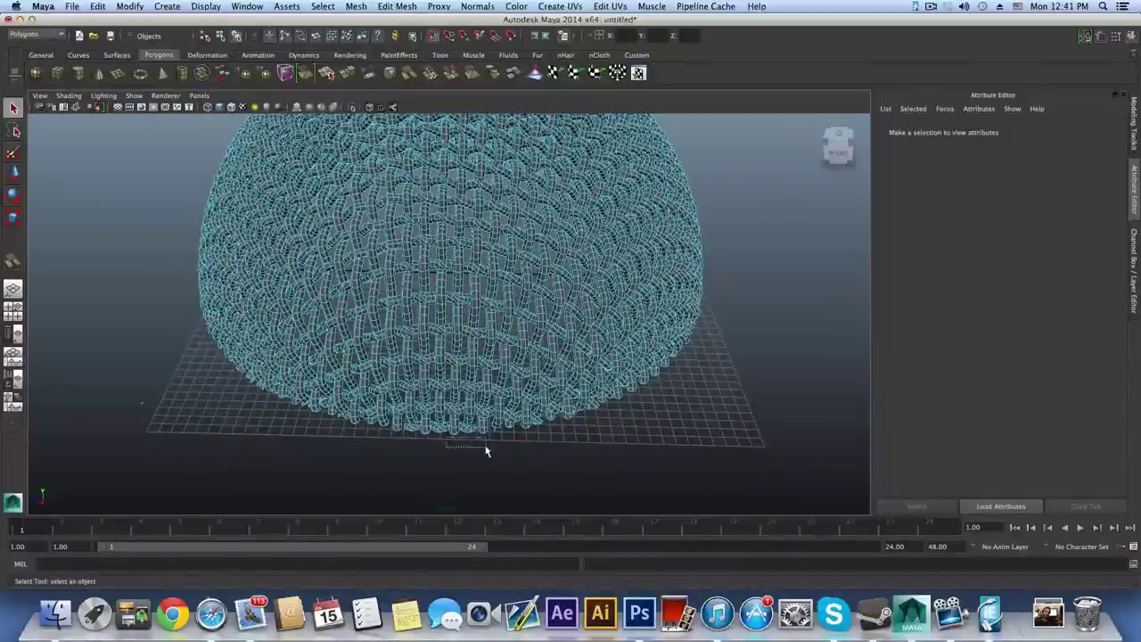
{"action": "left_click", "coordinate": [485, 450]}
{"action": "key", "text": "Delete"}
- Clear the loose face fragments near the grid corner and below the rim on the dome's front side
{"action": "left_click_drag", "start_coordinate": [382, 428], "coordinate": [481, 429], "text": "alt"}
{"action": "left_click", "coordinate": [372, 442]}
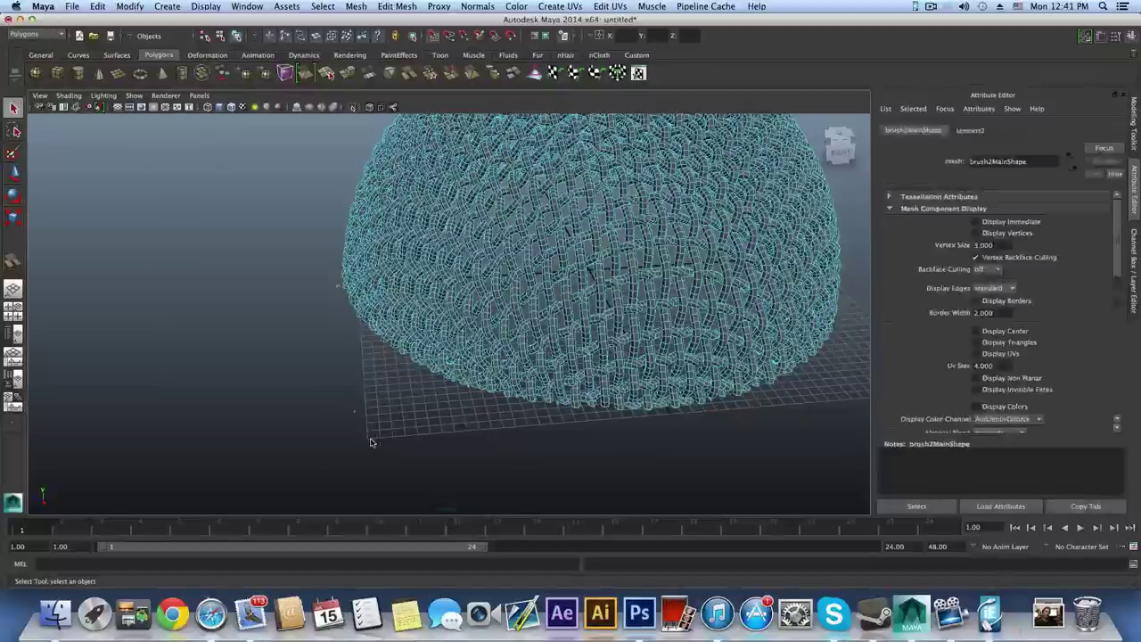
{"action": "left_click", "coordinate": [365, 407]}
{"action": "left_click_drag", "start_coordinate": [365, 407], "coordinate": [435, 366], "text": "alt"}
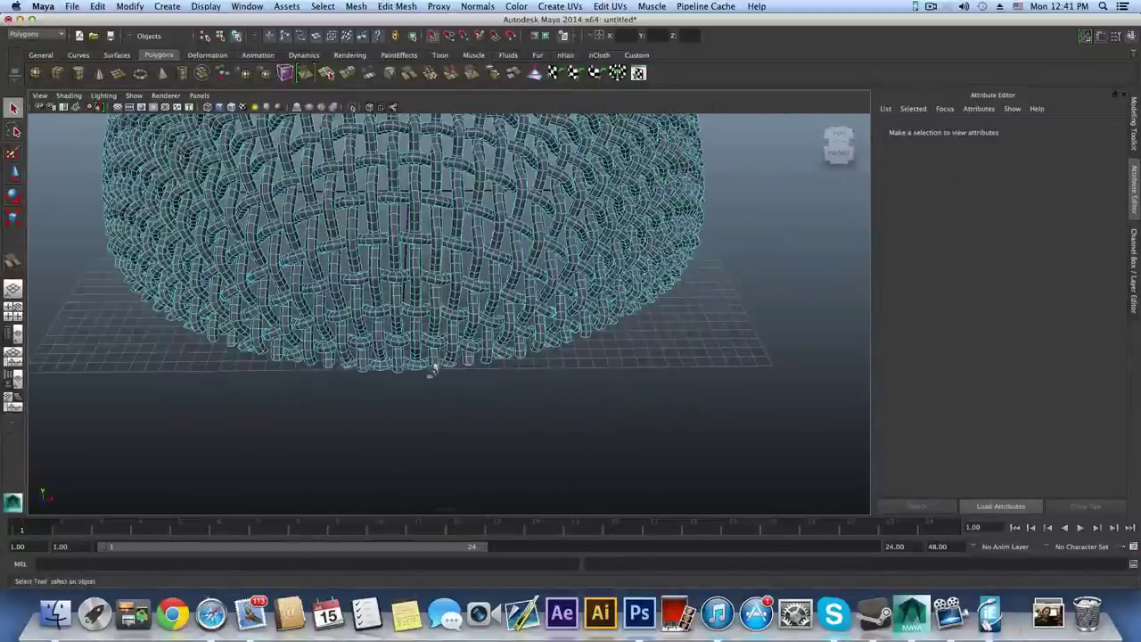
{"action": "left_click", "coordinate": [453, 393]}
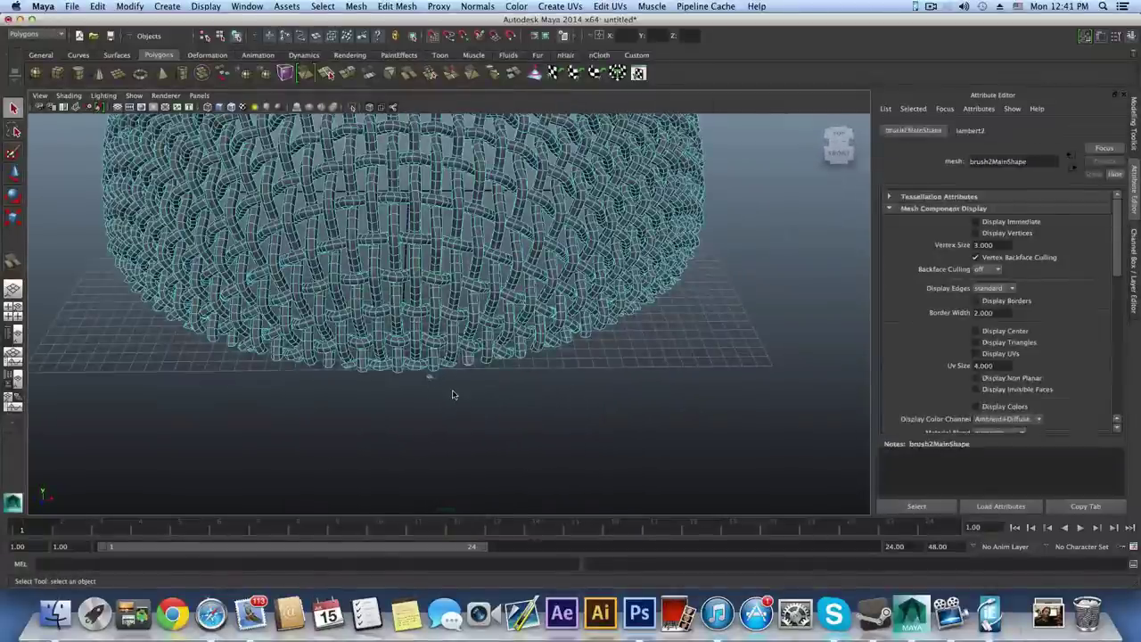
{"action": "left_click", "coordinate": [453, 395]}
- Check around the whole dome and delete the last stray face piece by the rim on its left side
{"action": "scroll", "coordinate": [460, 397], "scroll_direction": "down", "scroll_amount": 5}
{"action": "middle_click_drag", "start_coordinate": [464, 397], "coordinate": [475, 469], "text": "alt"}
{"action": "left_click_drag", "start_coordinate": [476, 469], "coordinate": [478, 427], "text": "alt"}
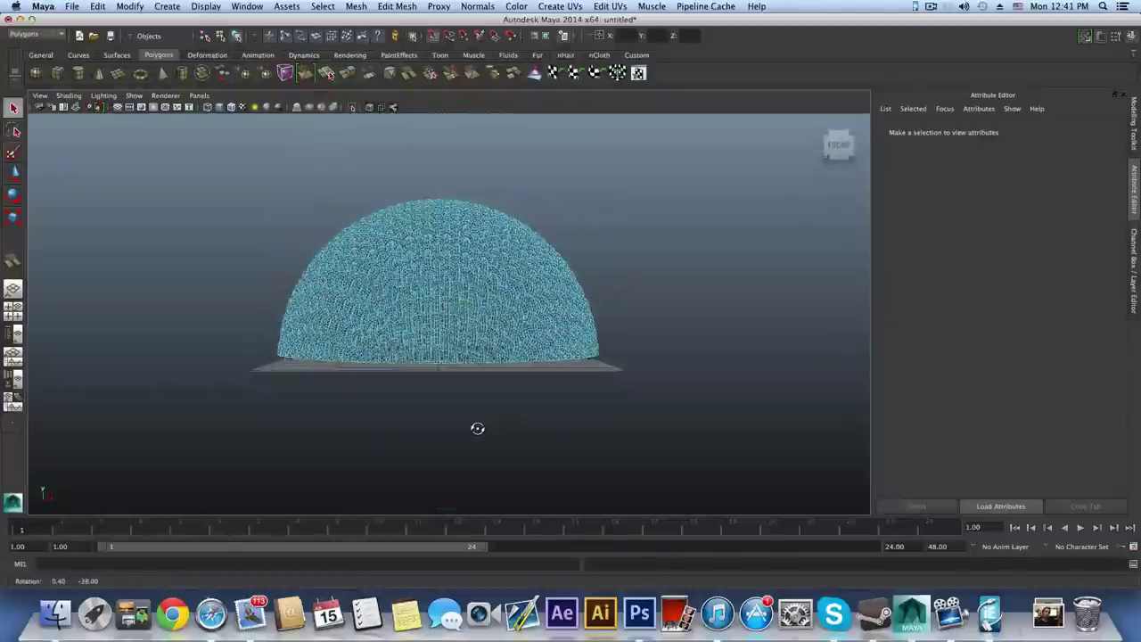
{"action": "left_click_drag", "start_coordinate": [297, 398], "coordinate": [409, 411], "text": "alt"}
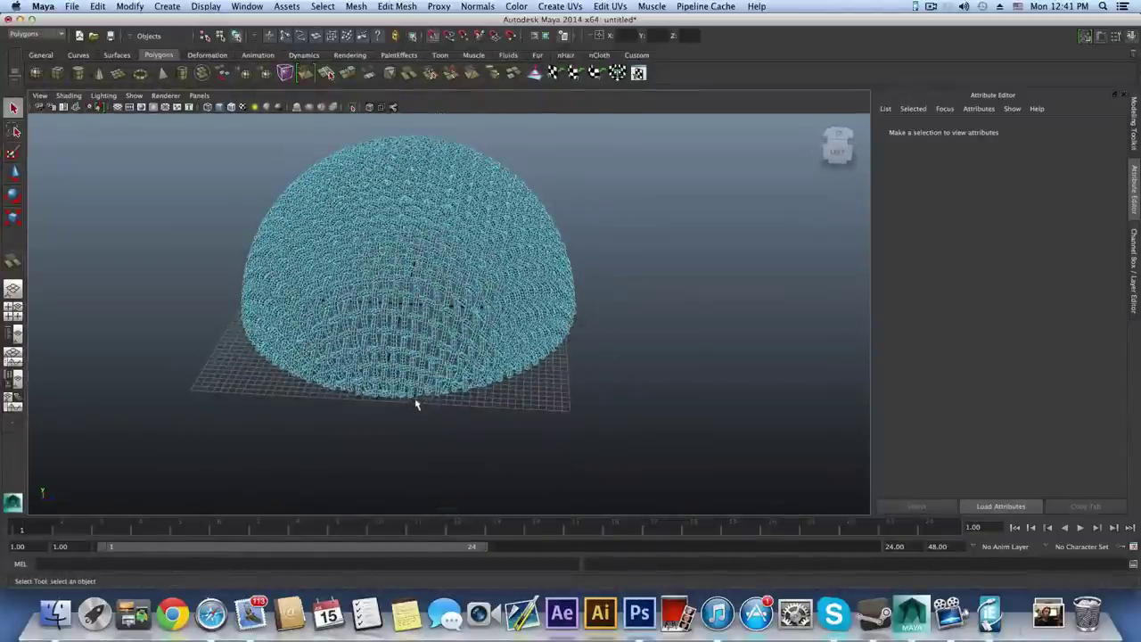
{"action": "left_click", "coordinate": [446, 408]}
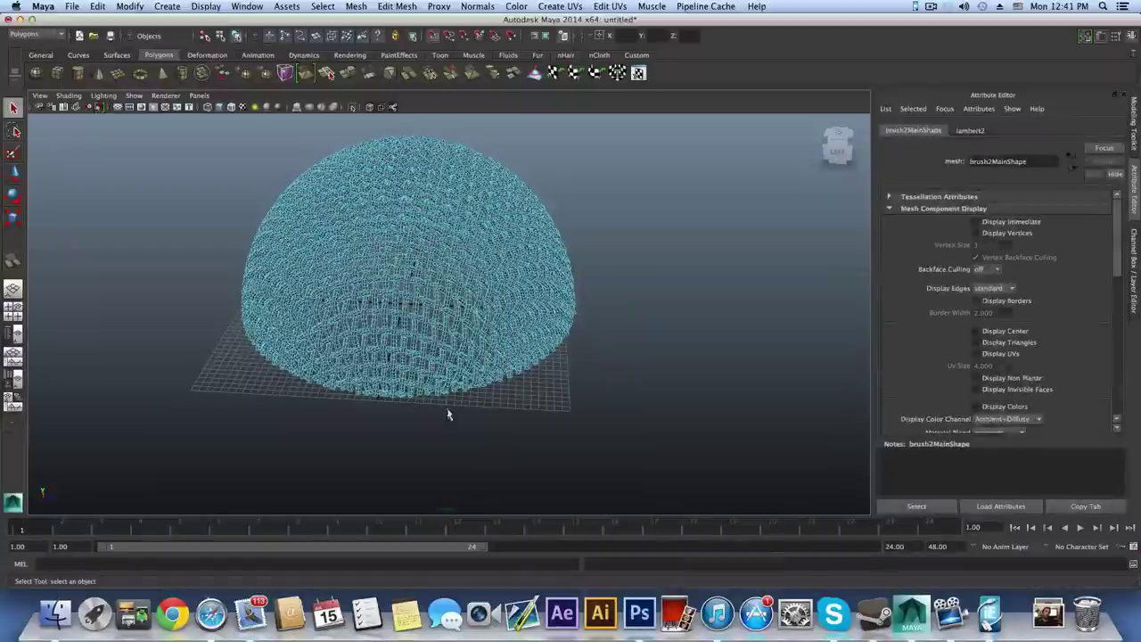
{"action": "left_click", "coordinate": [447, 409]}
- Return to object selection mode with the whole dome mesh selected
{"action": "key", "text": "F8"}
{"action": "key", "text": "F8"}
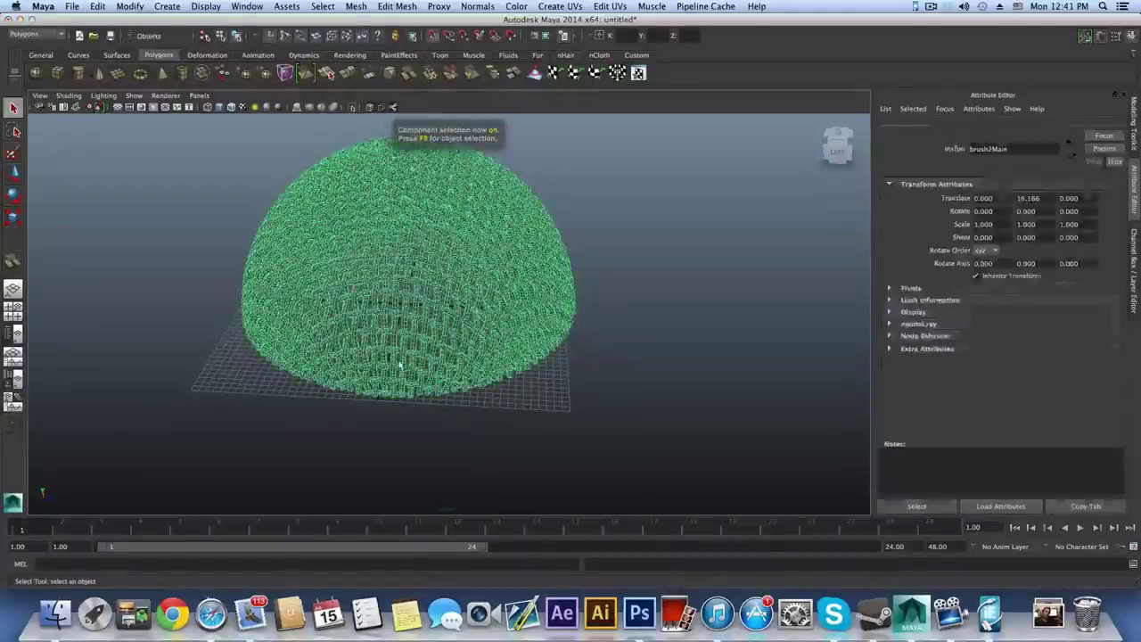
{"action": "key", "text": "F8"}
{"action": "left_click_drag", "start_coordinate": [407, 377], "coordinate": [409, 337], "text": "alt"}
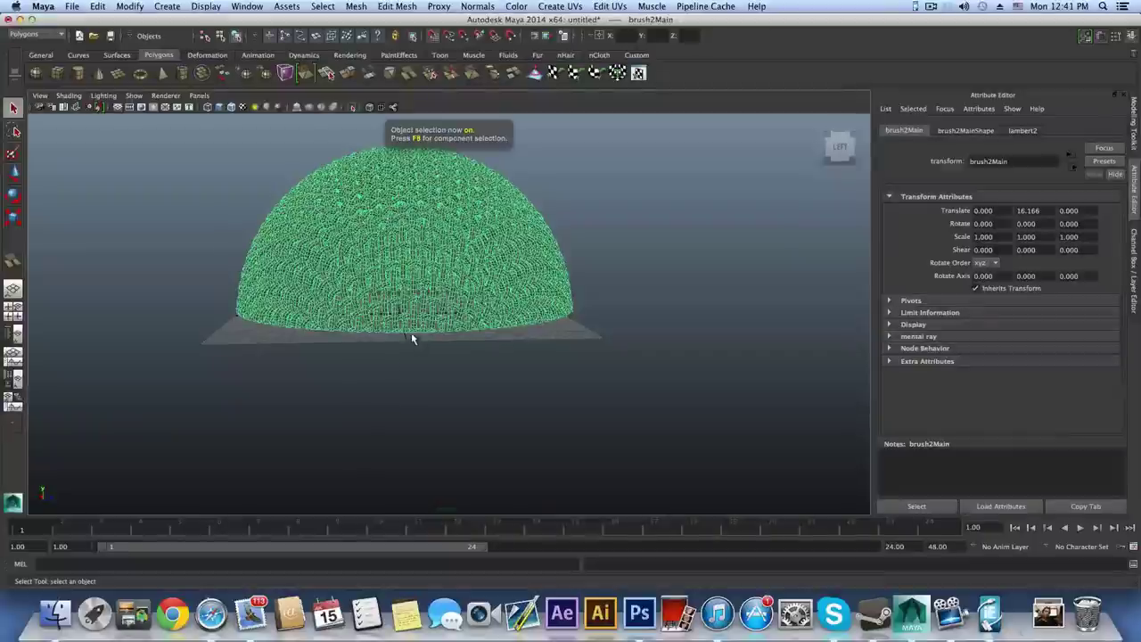
- Duplicate the dome and rotate the copy 180 degrees about X to form the lower half of the sphere
{"action": "key", "text": "ctrl+d"}
{"action": "key", "text": "e"}
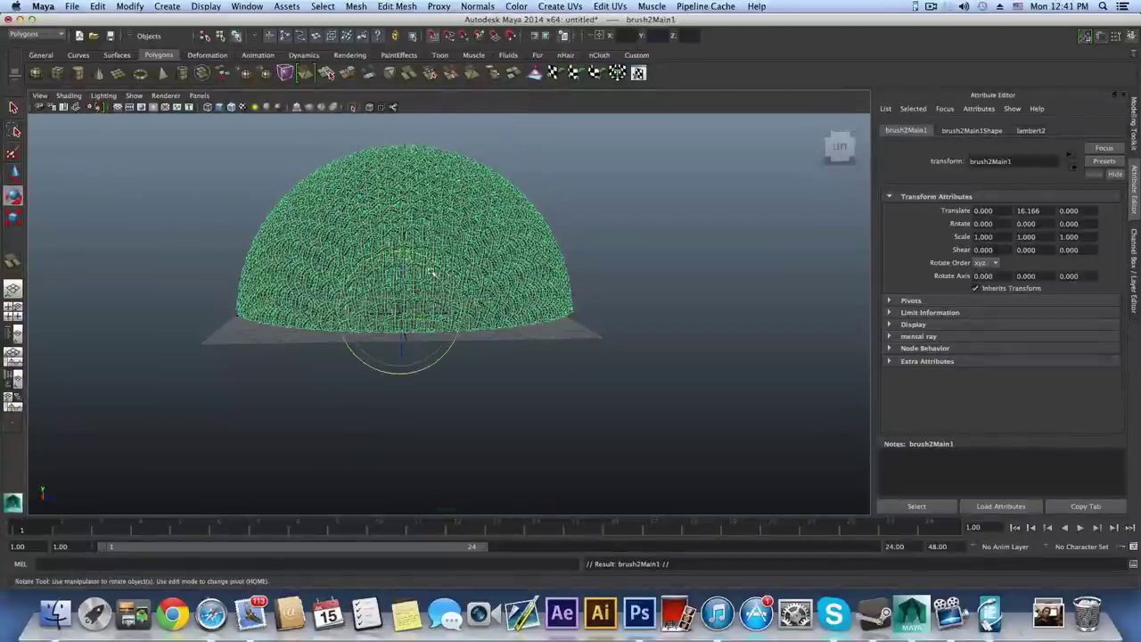
{"action": "mouse_move", "coordinate": [433, 271]}
{"action": "left_mouse_down"}
{"action": "mouse_move", "coordinate": [339, 419]}
{"action": "mouse_move", "coordinate": [298, 437]}
{"action": "mouse_move", "coordinate": [369, 443]}
{"action": "mouse_move", "coordinate": [312, 425]}
{"action": "mouse_move", "coordinate": [561, 377]}
{"action": "mouse_move", "coordinate": [515, 385]}
{"action": "mouse_move", "coordinate": [525, 387]}
{"action": "mouse_move", "coordinate": [508, 349]}
{"action": "left_mouse_up"}
- Move the flipped dome copy to Translate Y 12.8 and Z 1.6 to align it beneath the upper dome
{"action": "key", "text": "w"}
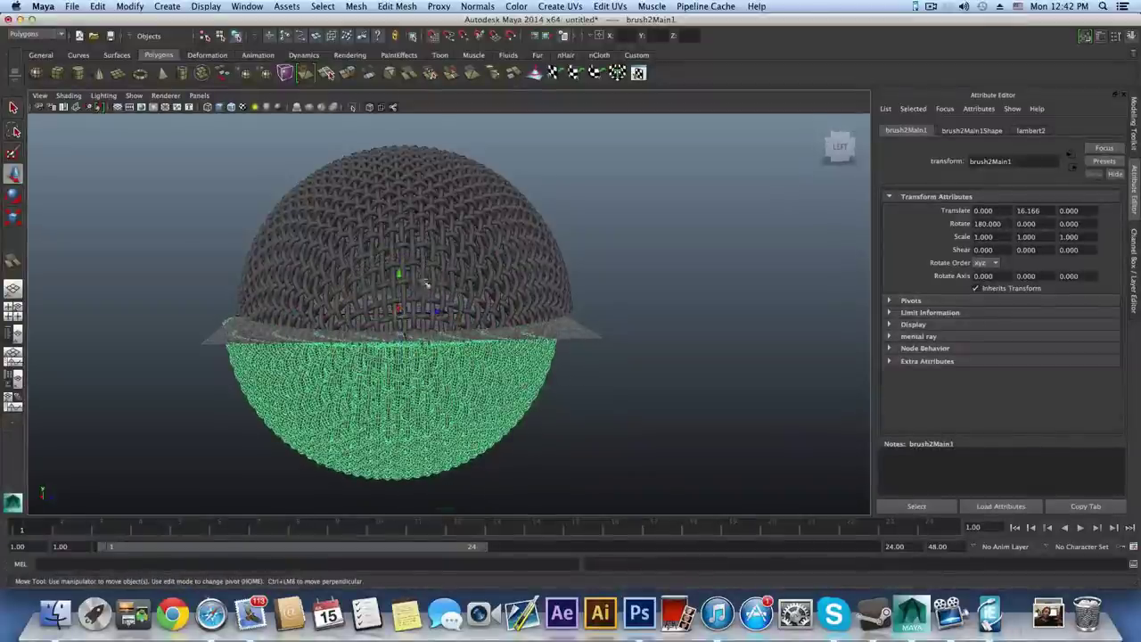
{"action": "left_click_drag", "start_coordinate": [443, 314], "coordinate": [538, 386]}
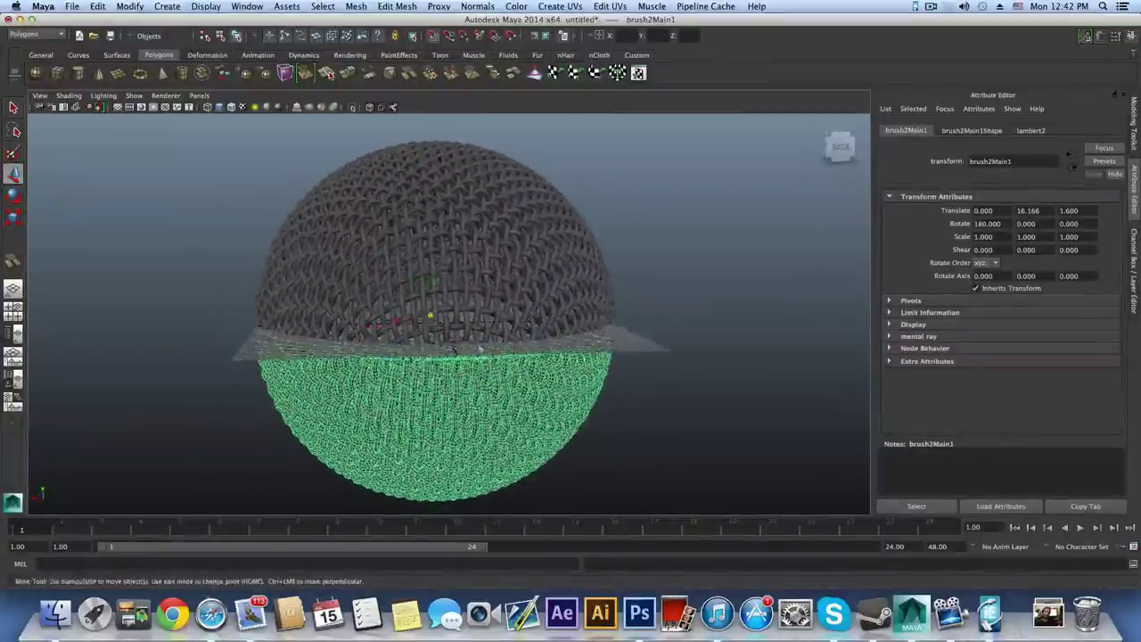
{"action": "left_click_drag", "start_coordinate": [436, 279], "coordinate": [330, 270]}
{"action": "right_click_drag", "start_coordinate": [330, 270], "coordinate": [464, 313], "text": "alt"}
{"action": "left_click_drag", "start_coordinate": [464, 308], "coordinate": [468, 226], "text": "alt"}
{"action": "left_click", "coordinate": [468, 227]}
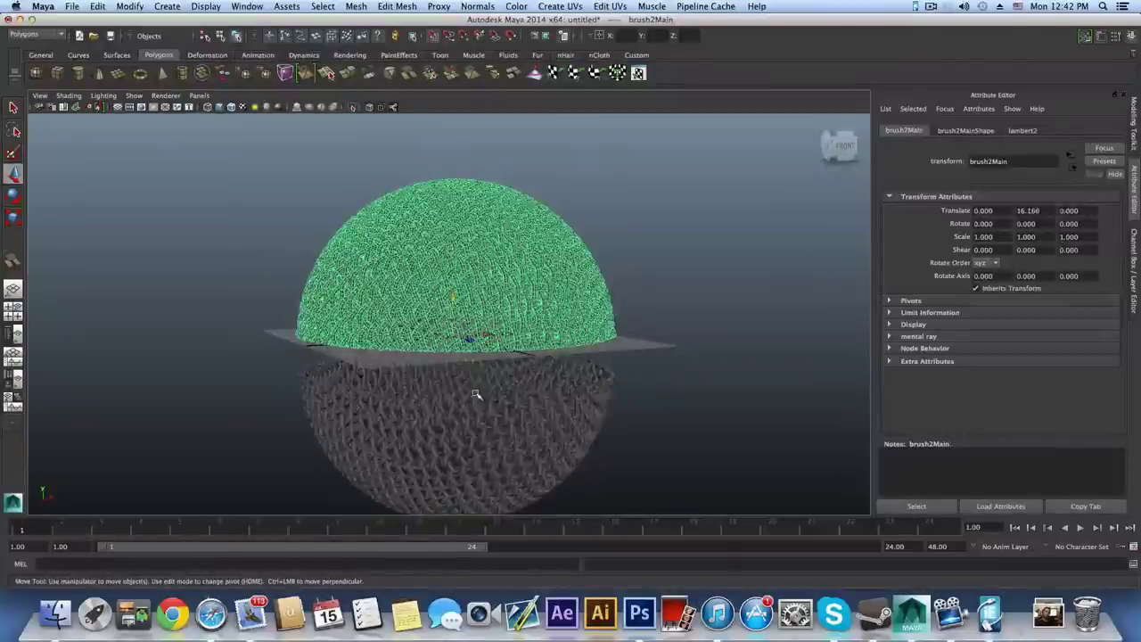
- Save the scene as a Maya Binary file named microphone in the project's scenes folder
{"action": "left_click", "coordinate": [72, 6]}
{"action": "left_click", "coordinate": [87, 65]}
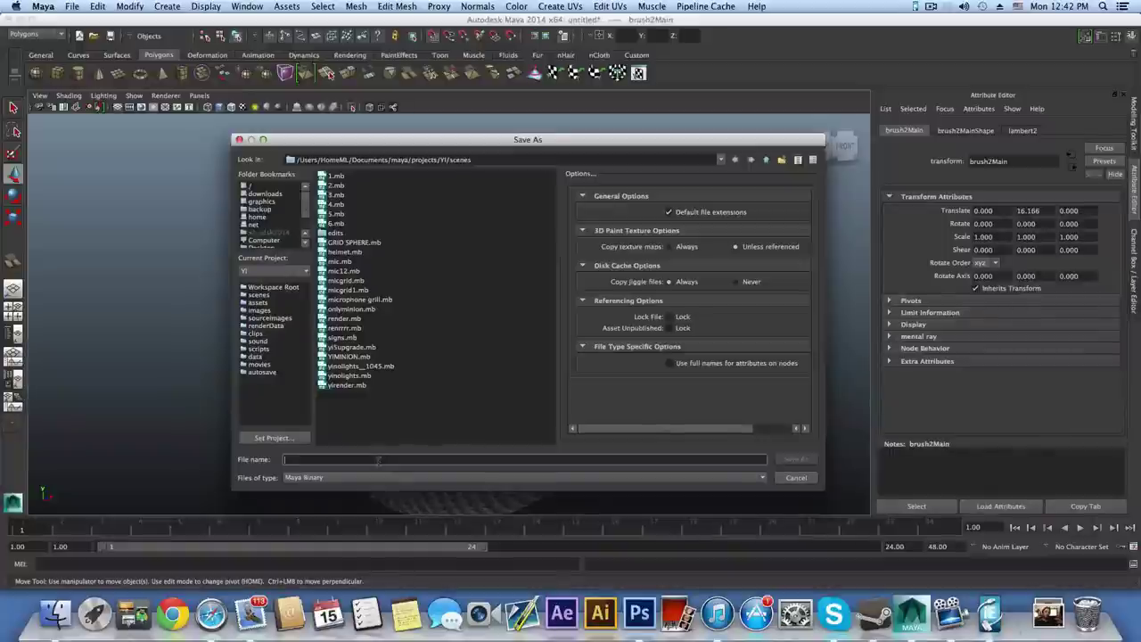
{"action": "type", "text": "ske"}
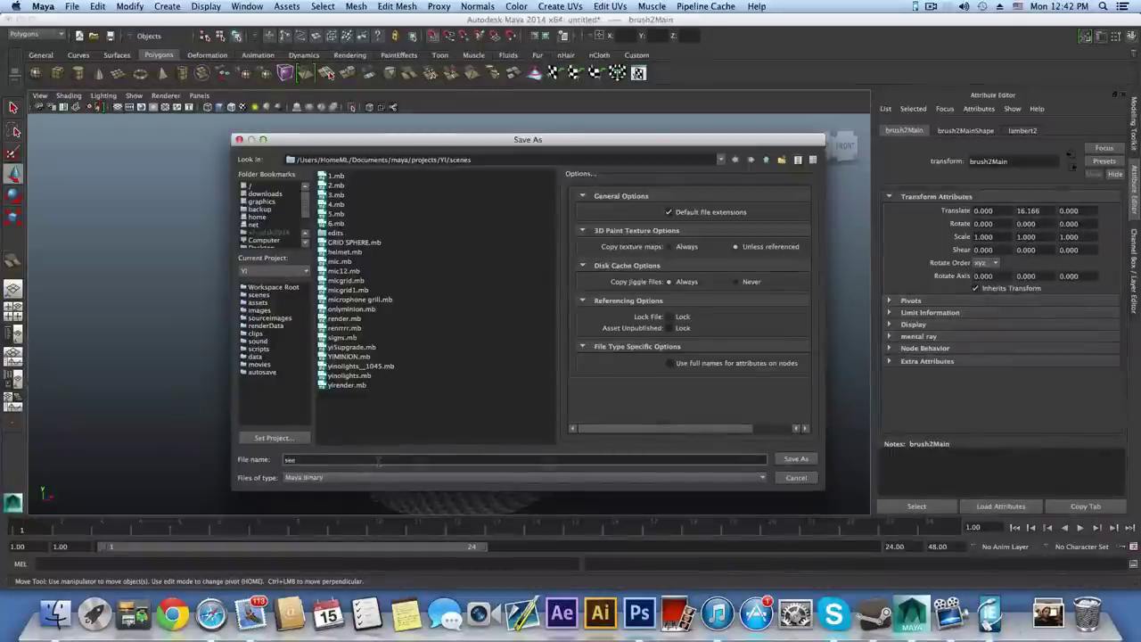
{"action": "key", "text": "BackSpace"}
{"action": "key", "text": "BackSpace"}
{"action": "type", "text": "mic"}
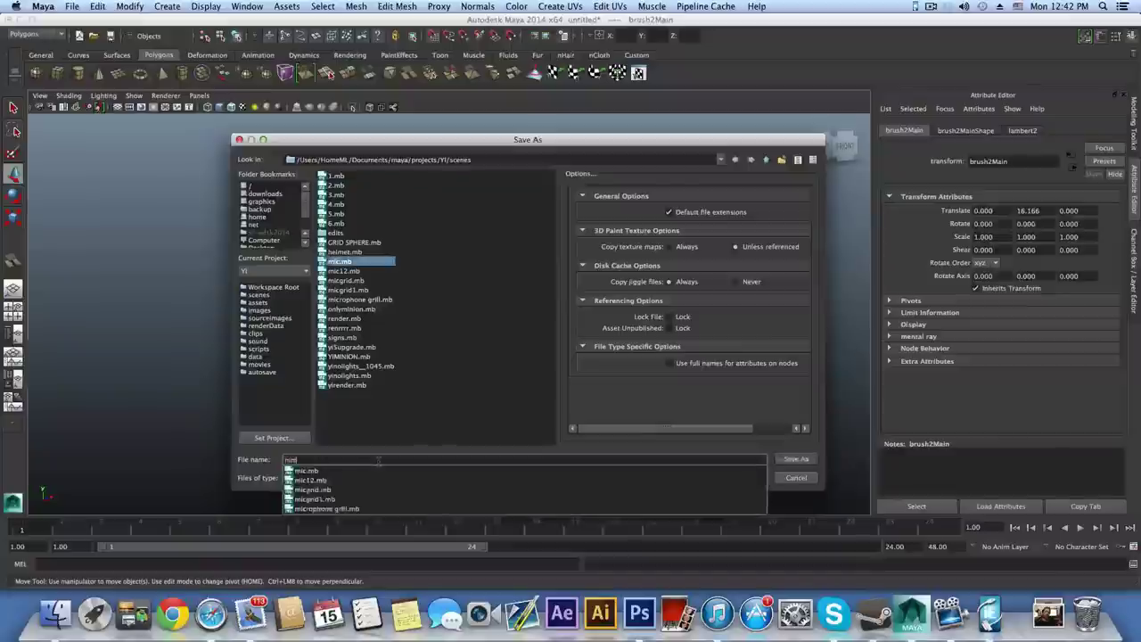
{"action": "type", "text": "rophone"}
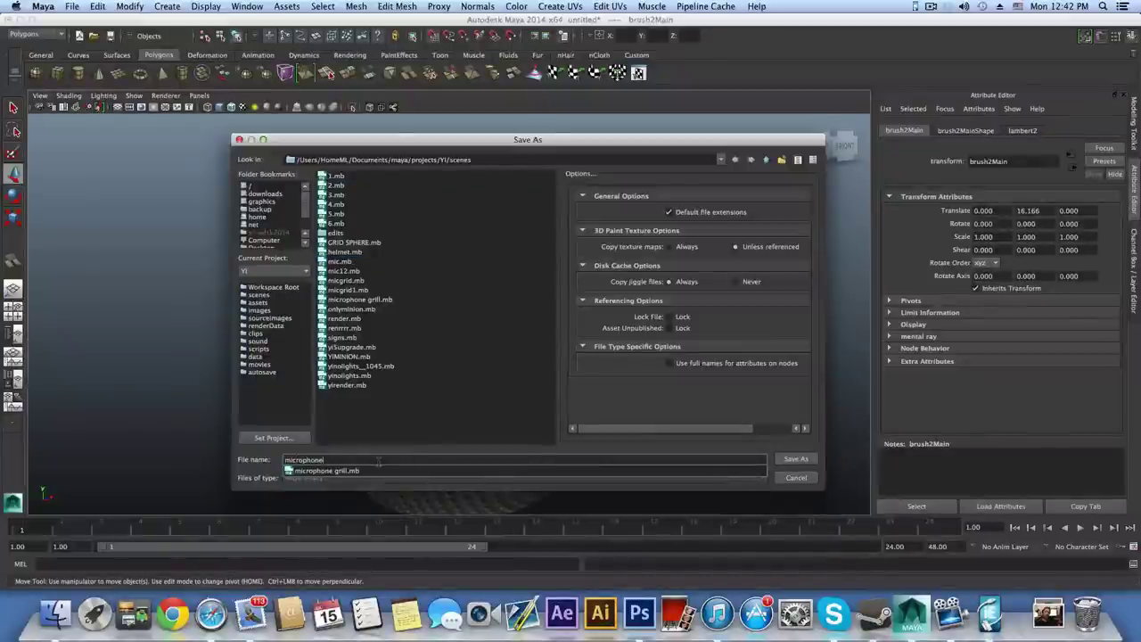
{"action": "left_click", "coordinate": [808, 460]}
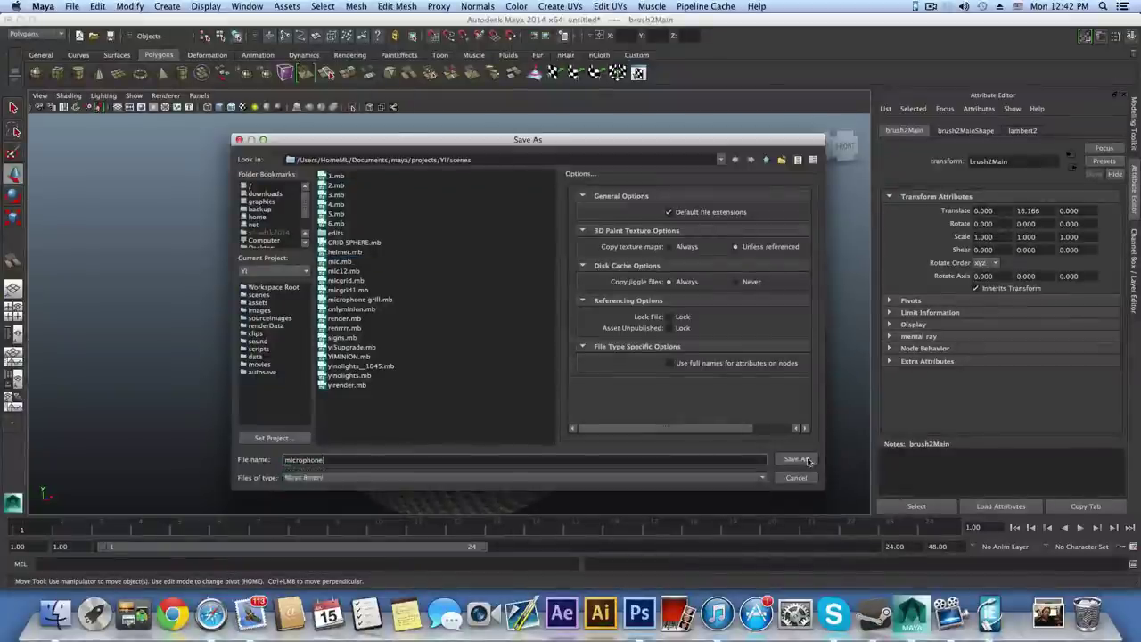
{"action": "left_click", "coordinate": [798, 459]}
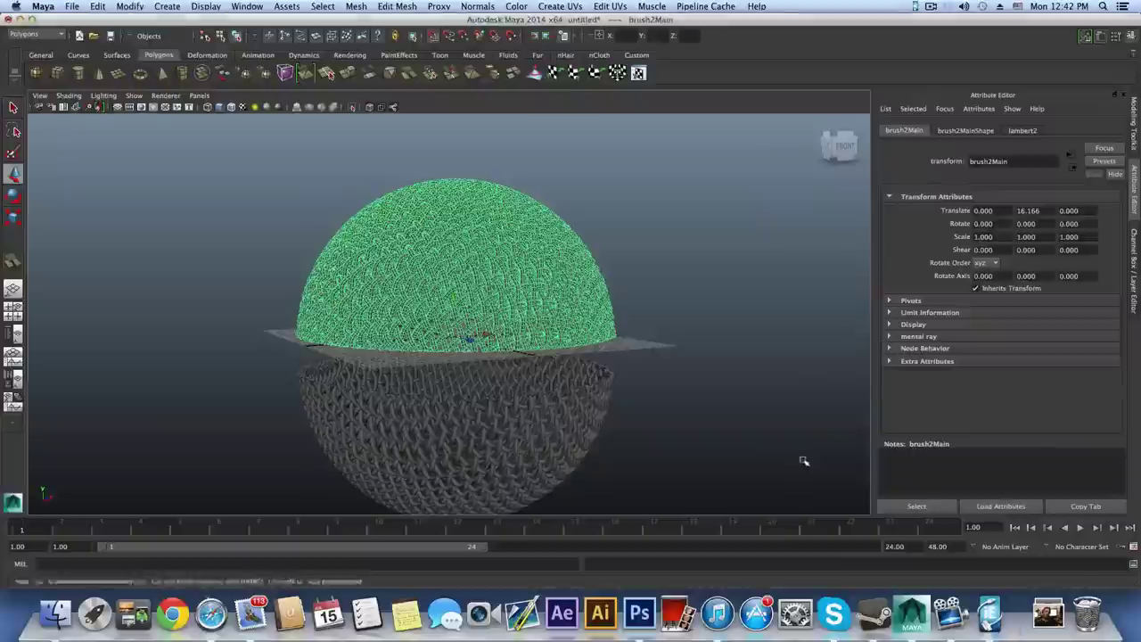
- Turn on smooth mesh preview for the upper dome, accepting the large face count without being asked again
{"action": "left_click", "coordinate": [430, 397], "text": "shift"}
{"action": "left_click", "coordinate": [469, 278]}
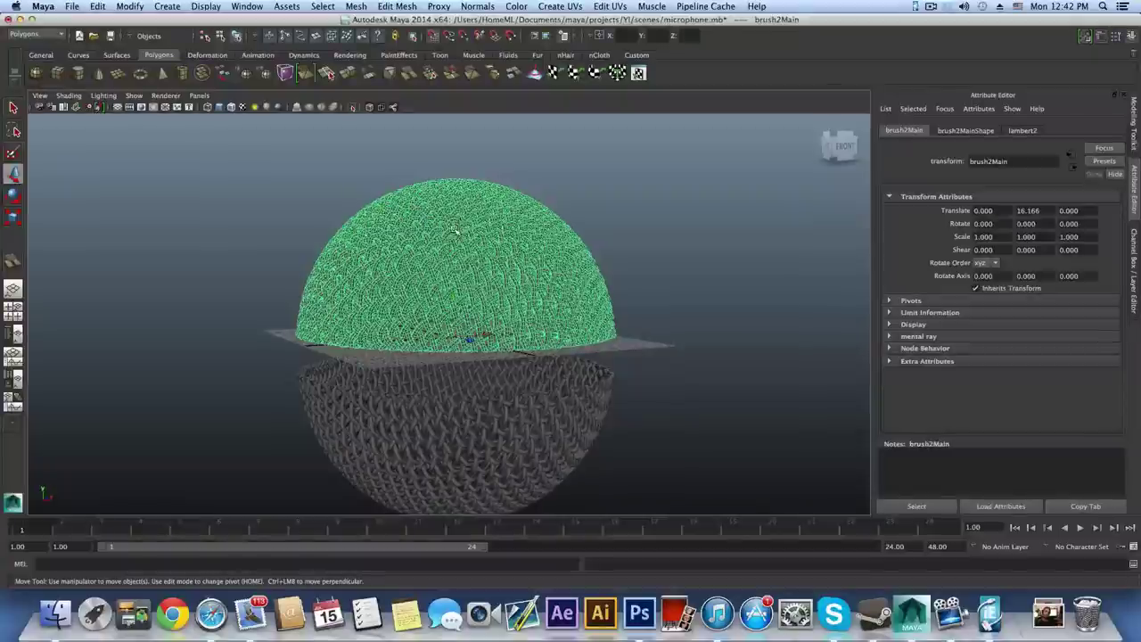
{"action": "key", "text": "3"}
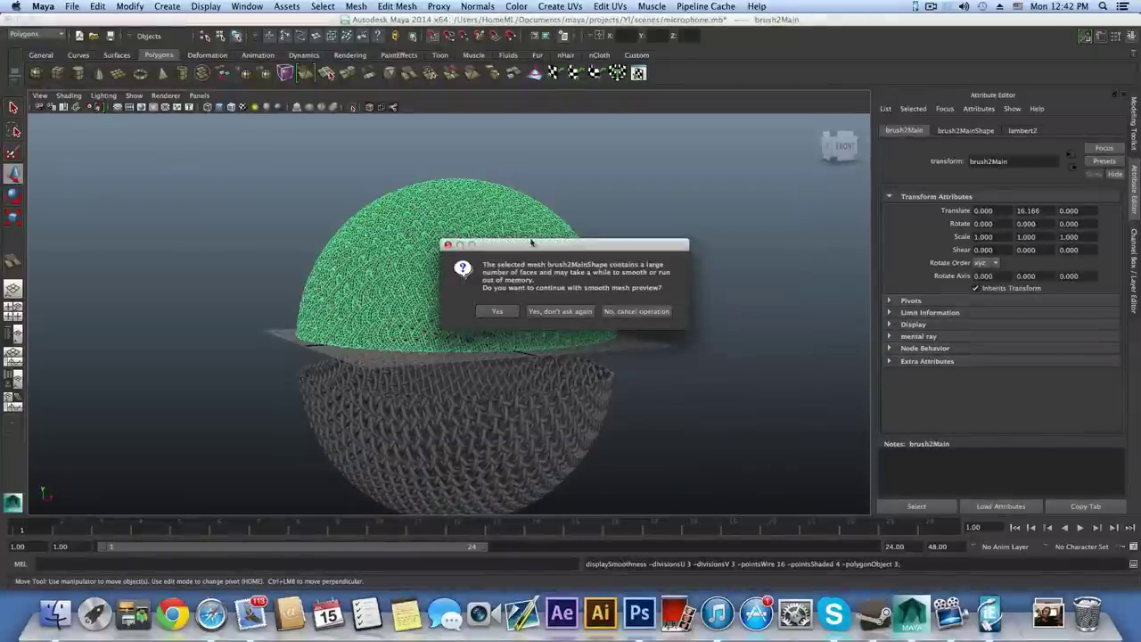
{"action": "left_click_drag", "start_coordinate": [531, 242], "coordinate": [436, 203]}
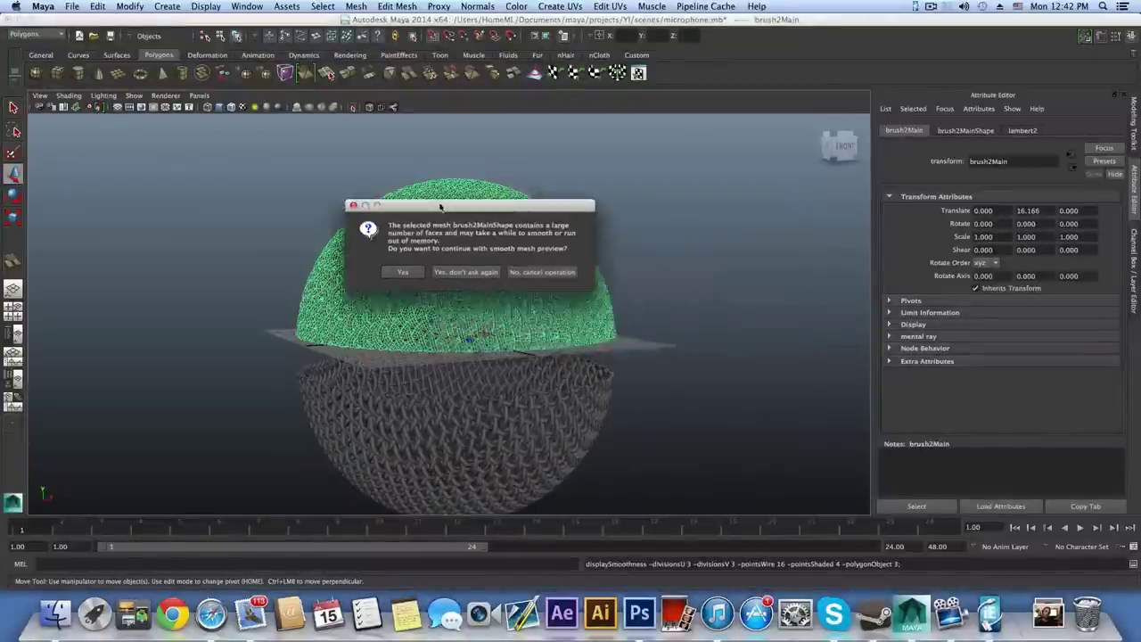
{"action": "left_click", "coordinate": [463, 272]}
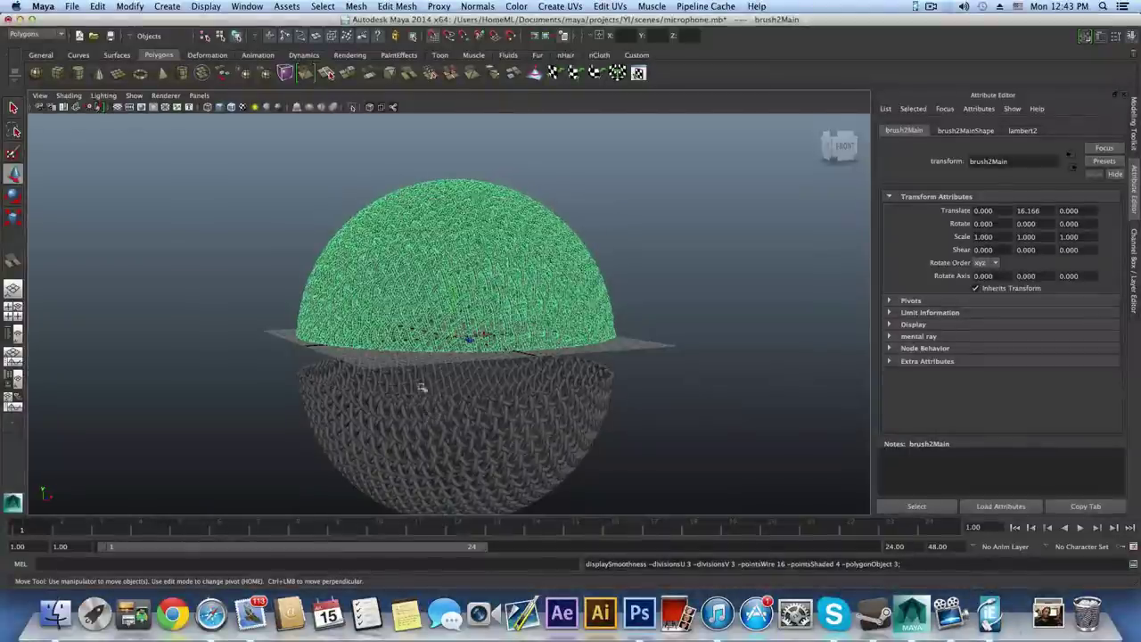
- Turn on smooth mesh preview for the lower dome as well, accepting its large face count
{"action": "left_click_drag", "start_coordinate": [481, 281], "coordinate": [434, 314], "text": "alt"}
{"action": "left_click", "coordinate": [385, 351]}
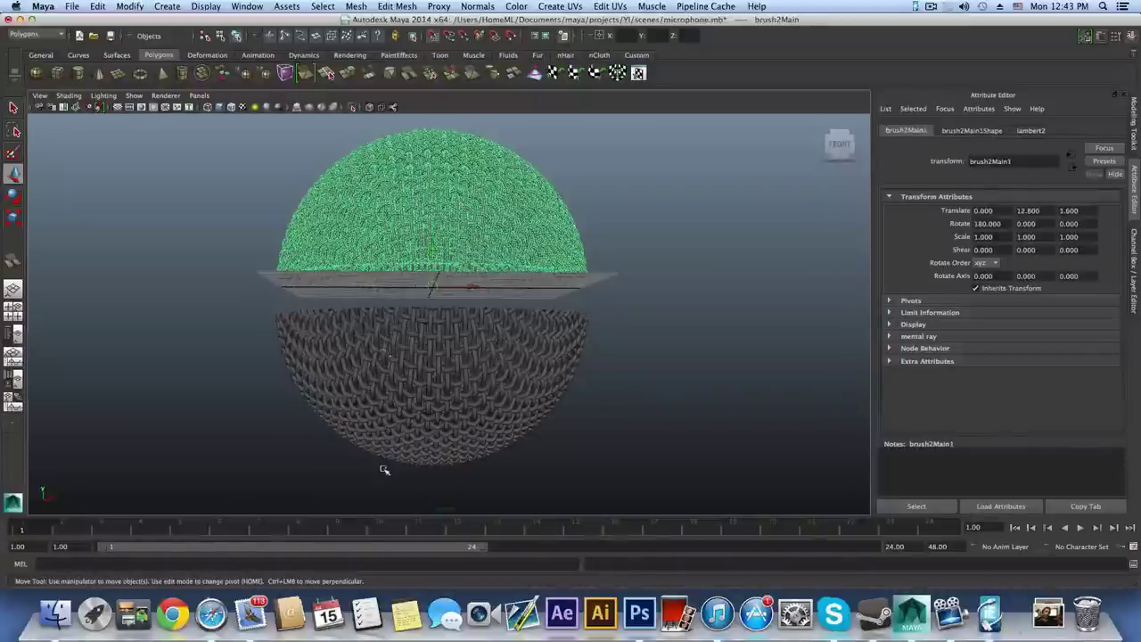
{"action": "key", "text": "3"}
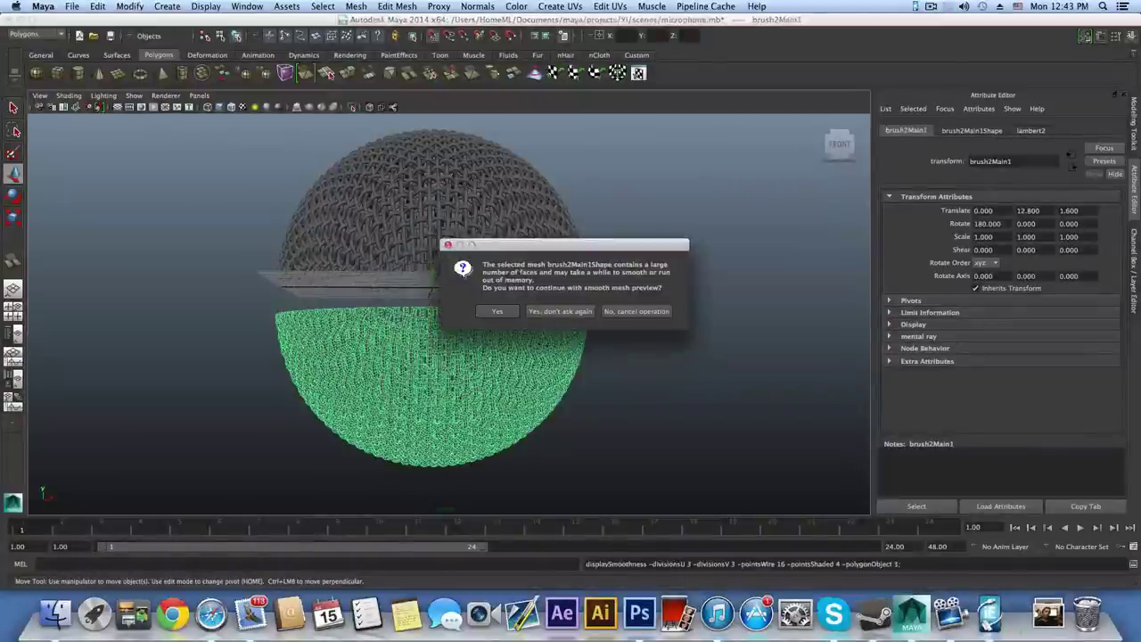
{"action": "left_click_drag", "start_coordinate": [537, 246], "coordinate": [486, 215]}
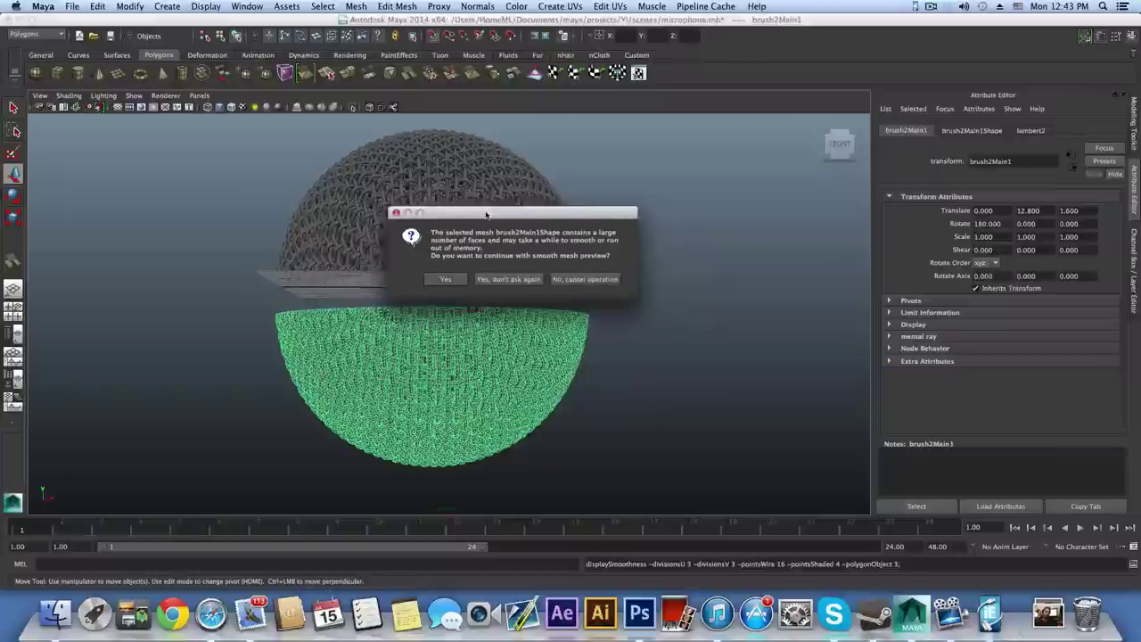
{"action": "left_click", "coordinate": [502, 280]}
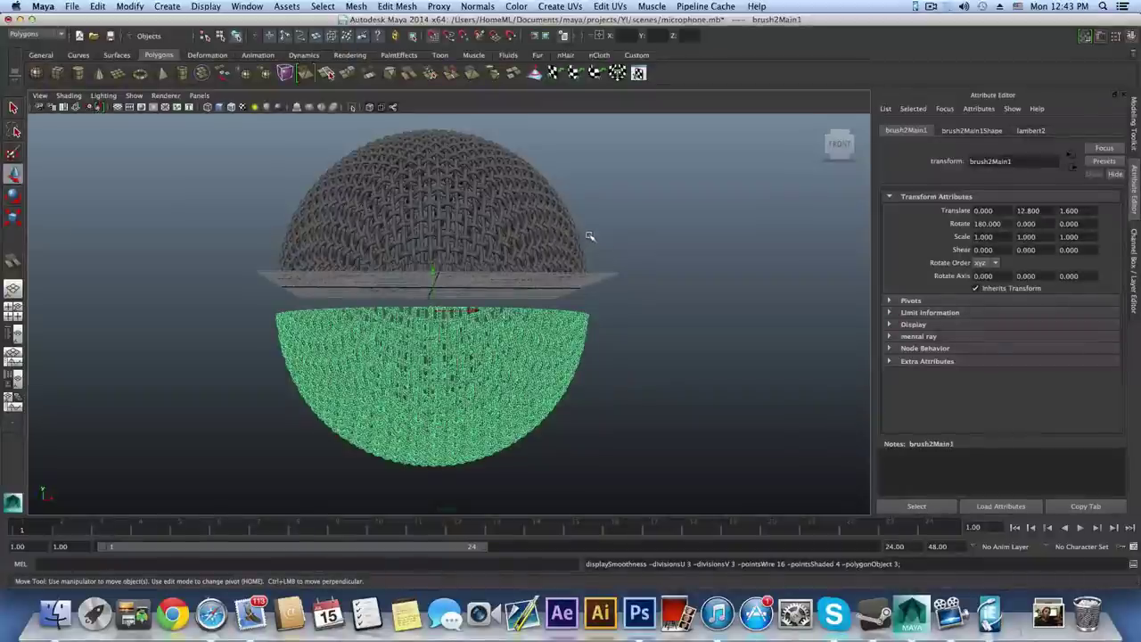
{"action": "left_click", "coordinate": [520, 252]}
- Create a polygon pipe at the origin and scale it uniformly to about 22.3 so it surrounds the woven sphere
{"action": "left_click_drag", "start_coordinate": [518, 251], "coordinate": [524, 257], "text": "alt"}
{"action": "left_click", "coordinate": [312, 74]}
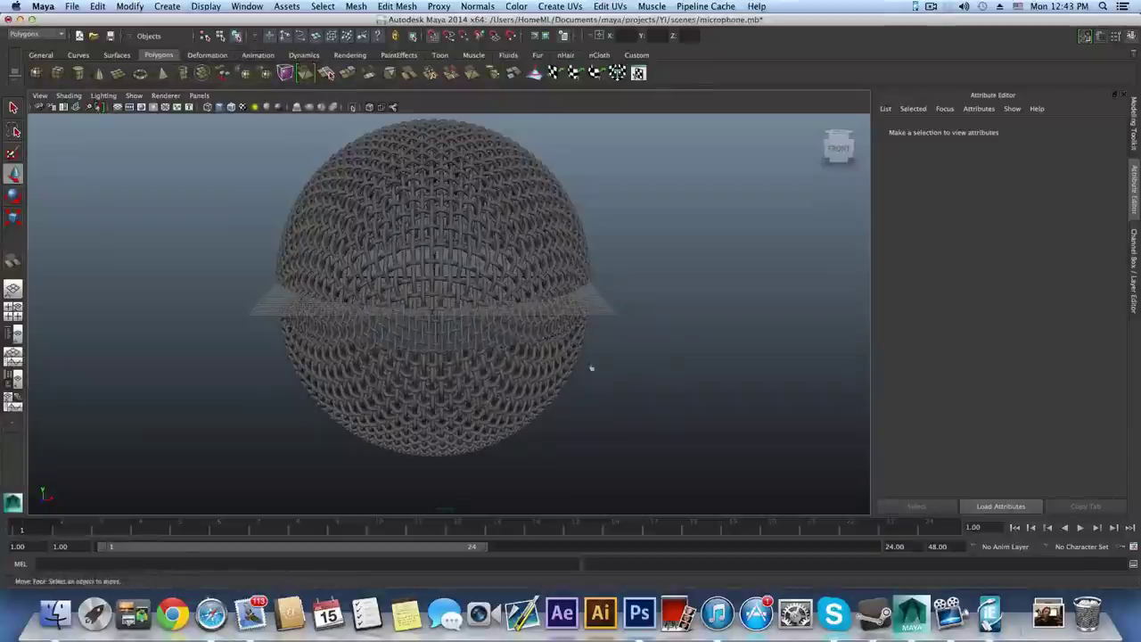
{"action": "key", "text": "r"}
{"action": "left_click_drag", "start_coordinate": [430, 284], "coordinate": [673, 293]}
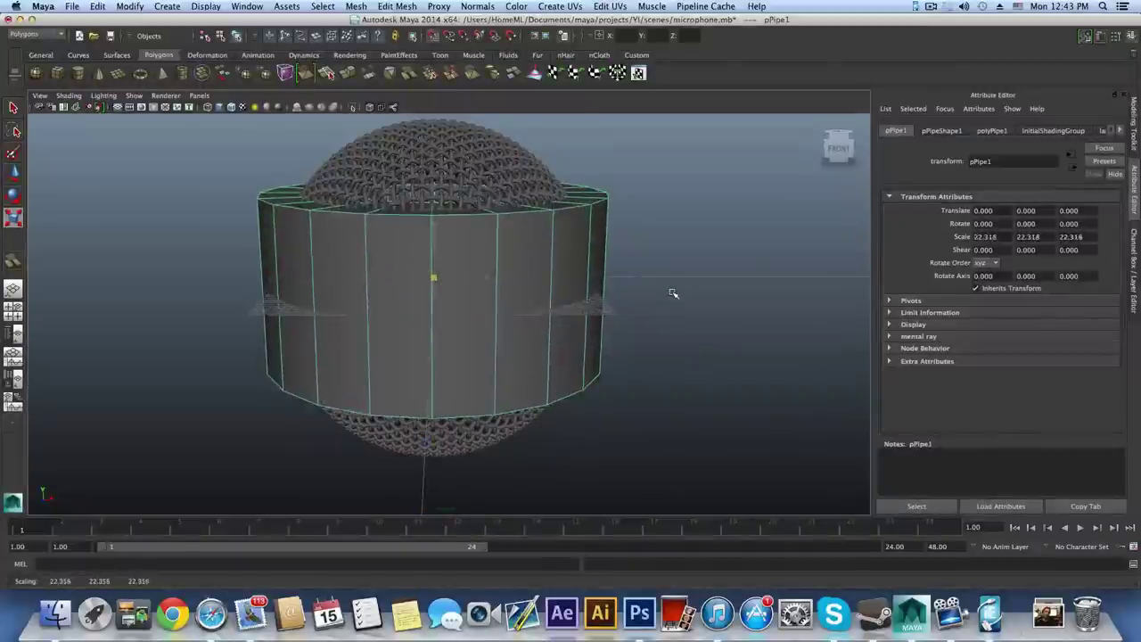
- Set the pipe's thickness to 0.15
{"action": "left_click", "coordinate": [991, 130]}
{"action": "left_click", "coordinate": [989, 236]}
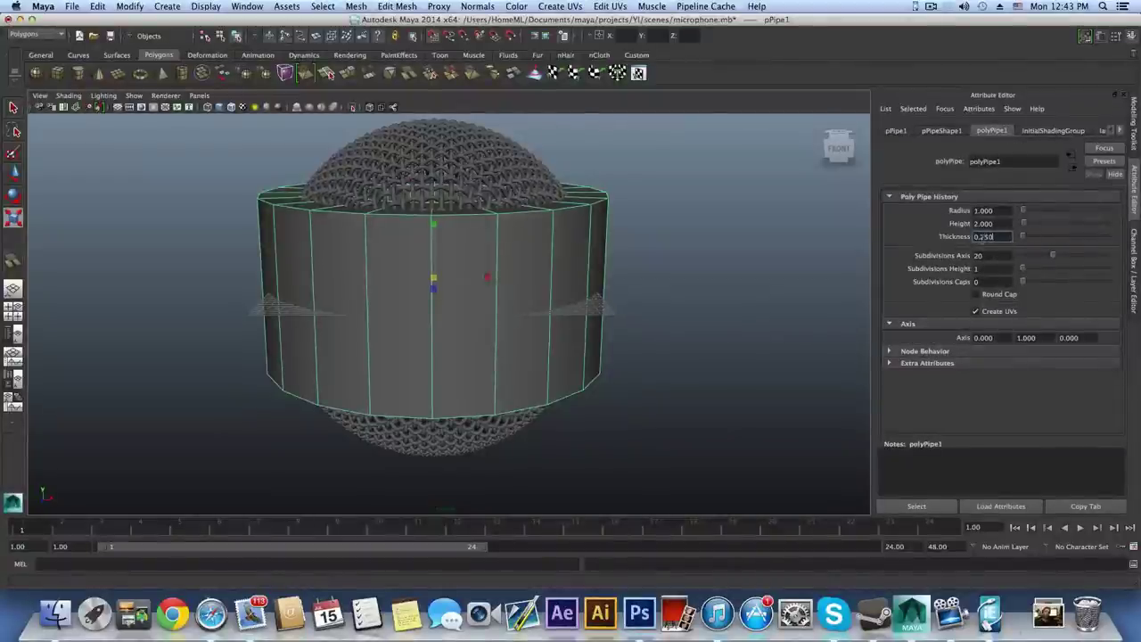
{"action": "double_click", "coordinate": [986, 237]}
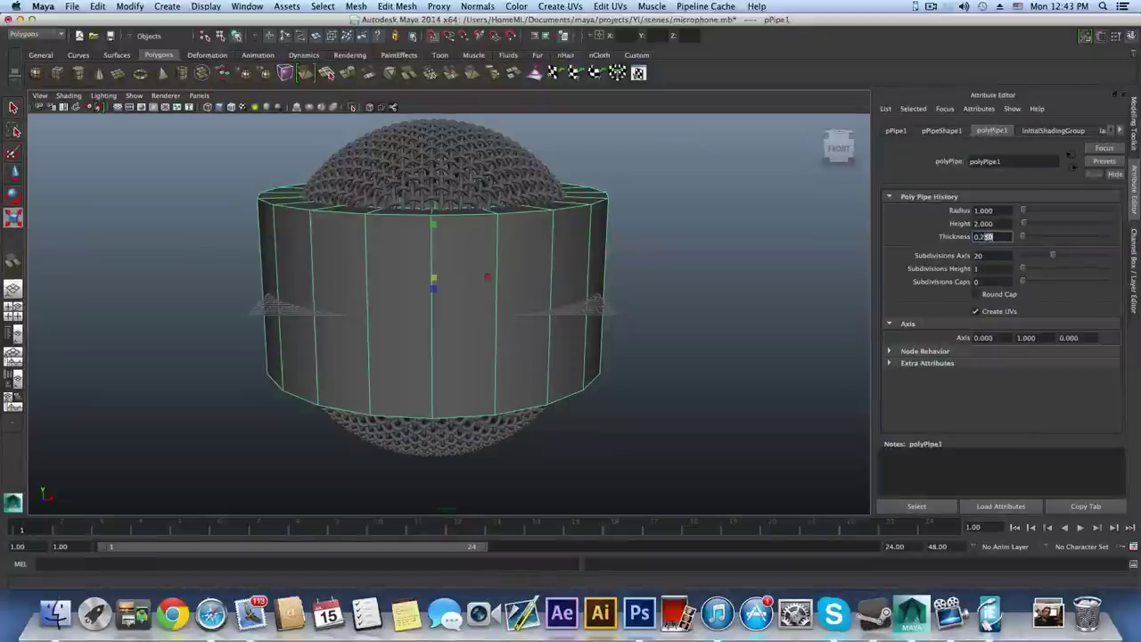
{"action": "type", "text": "150"}
{"action": "key", "text": "Return"}
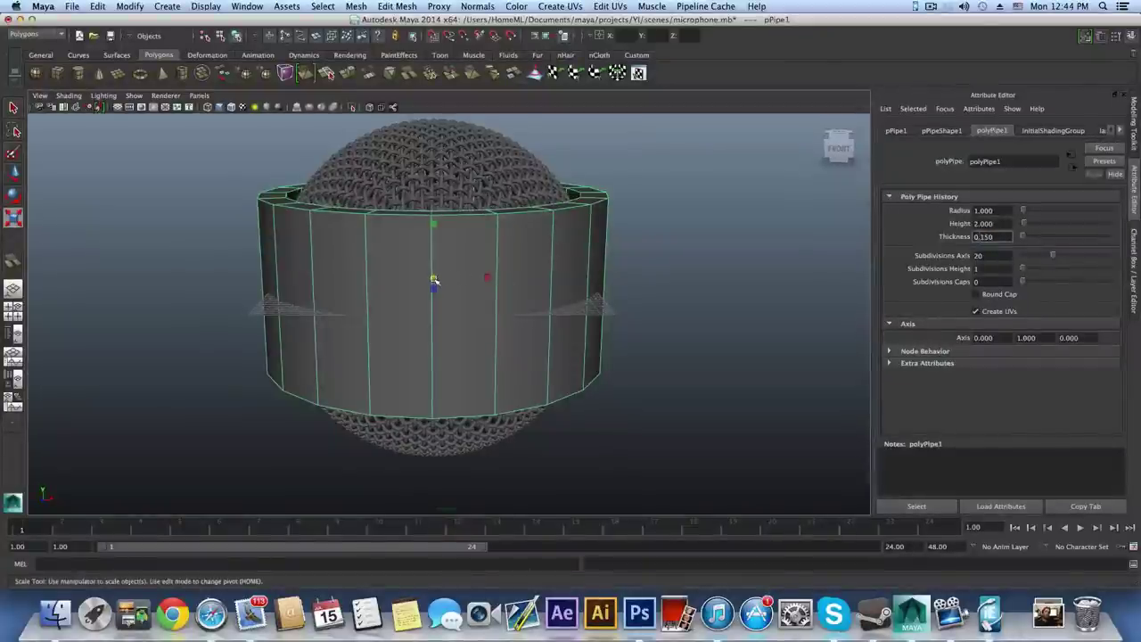
- Scale the pipe to about 20.8 in X and Z and 7.25 in Y, making a band around the sphere's middle
{"action": "left_click_drag", "start_coordinate": [430, 279], "coordinate": [416, 304]}
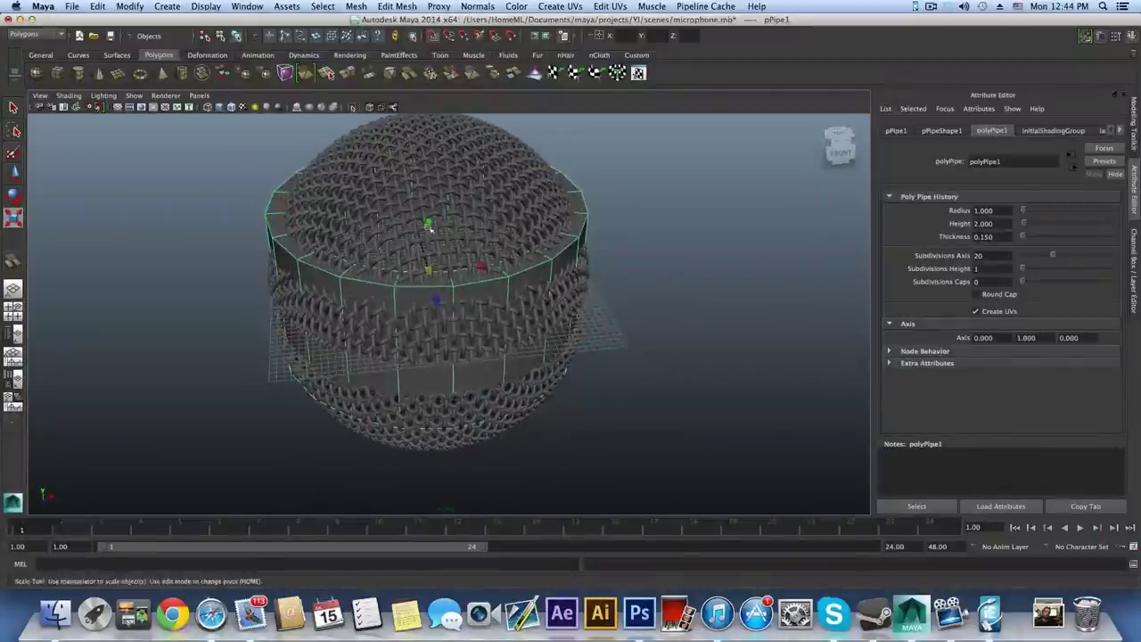
{"action": "left_click_drag", "start_coordinate": [428, 228], "coordinate": [428, 258]}
{"action": "left_click_drag", "start_coordinate": [809, 276], "coordinate": [795, 253], "text": "alt"}
{"action": "left_click_drag", "start_coordinate": [441, 283], "coordinate": [452, 285]}
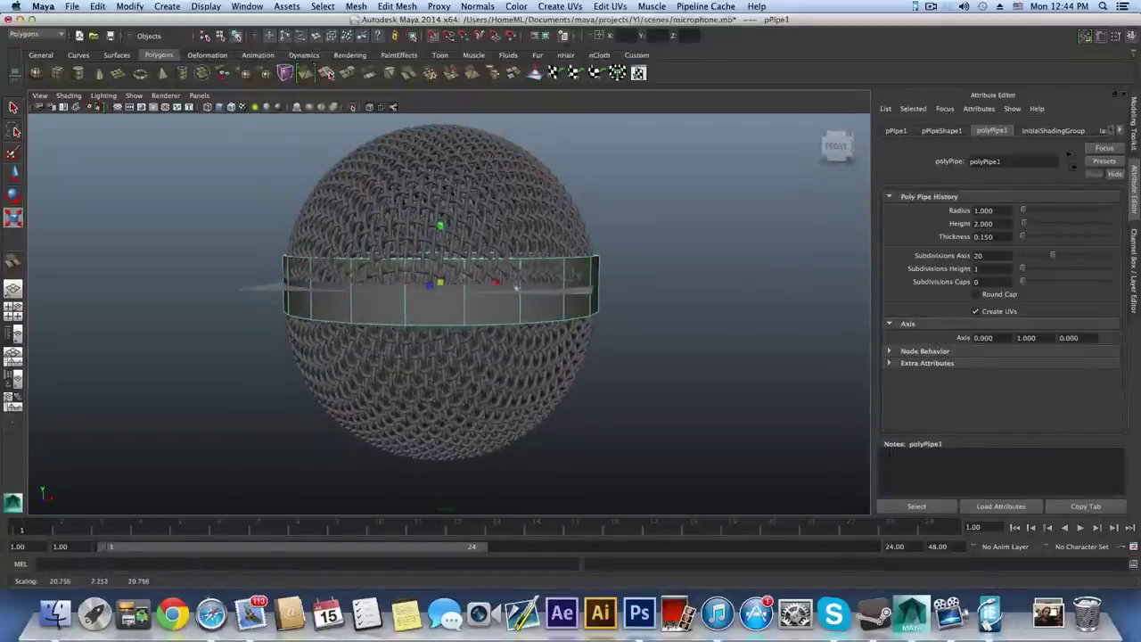
- Raise the pipe's axis subdivisions to 50 and enlarge it uniformly to about 21.3 in X and Z
{"action": "left_click_drag", "start_coordinate": [1052, 256], "coordinate": [1114, 255]}
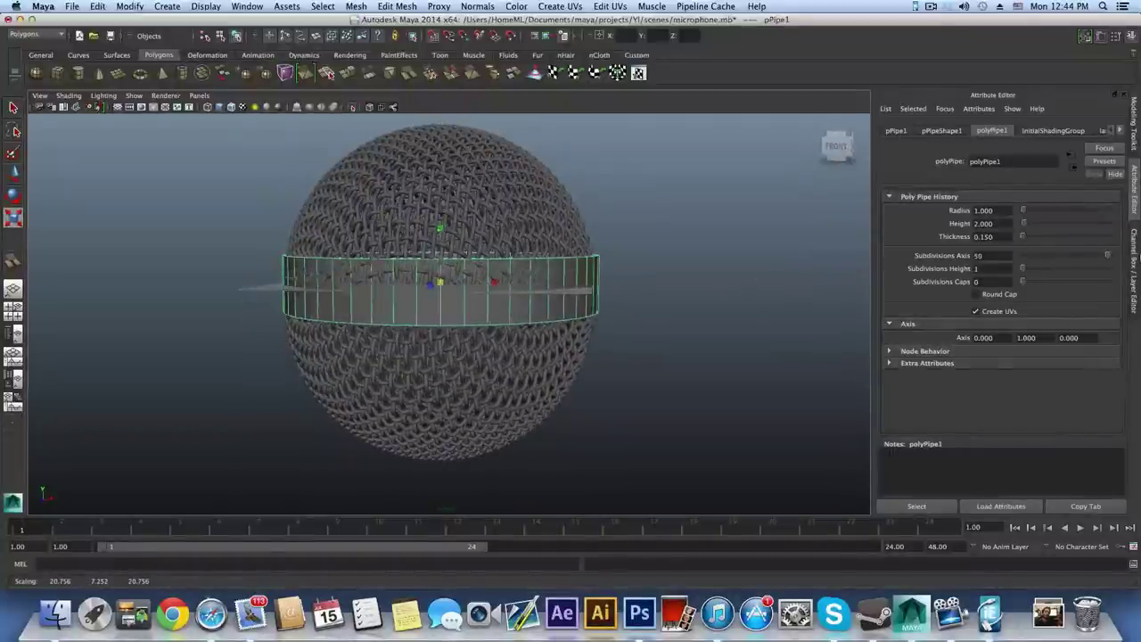
{"action": "left_click_drag", "start_coordinate": [588, 294], "coordinate": [581, 314], "text": "alt"}
{"action": "left_click_drag", "start_coordinate": [491, 281], "coordinate": [499, 323], "text": "alt"}
{"action": "left_click_drag", "start_coordinate": [428, 264], "coordinate": [432, 263]}
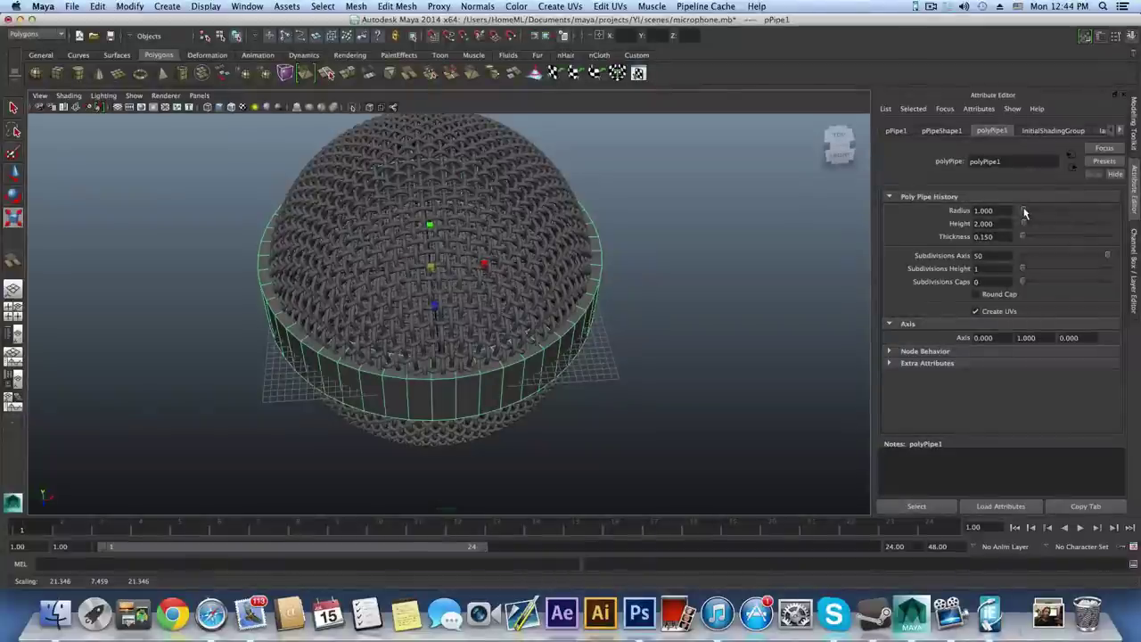
- Reduce the pipe's thickness in small amounts so its wall hugs the woven sphere, and fine-tune its uniform scale
{"action": "left_click_drag", "start_coordinate": [994, 237], "coordinate": [986, 237]}
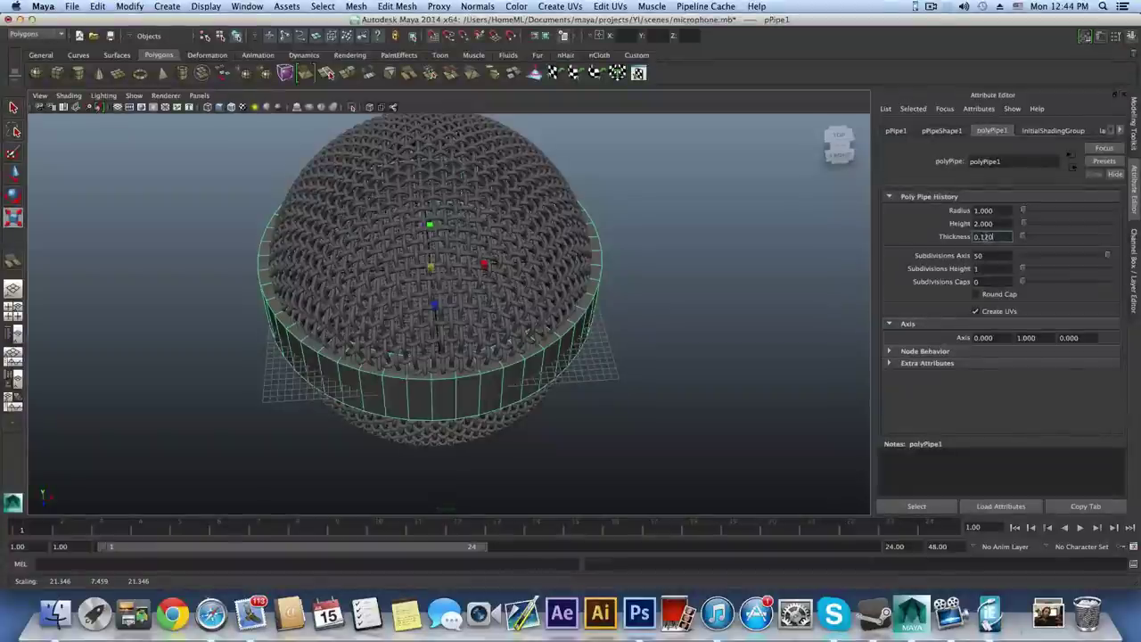
{"action": "left_click_drag", "start_coordinate": [546, 392], "coordinate": [536, 413], "text": "alt"}
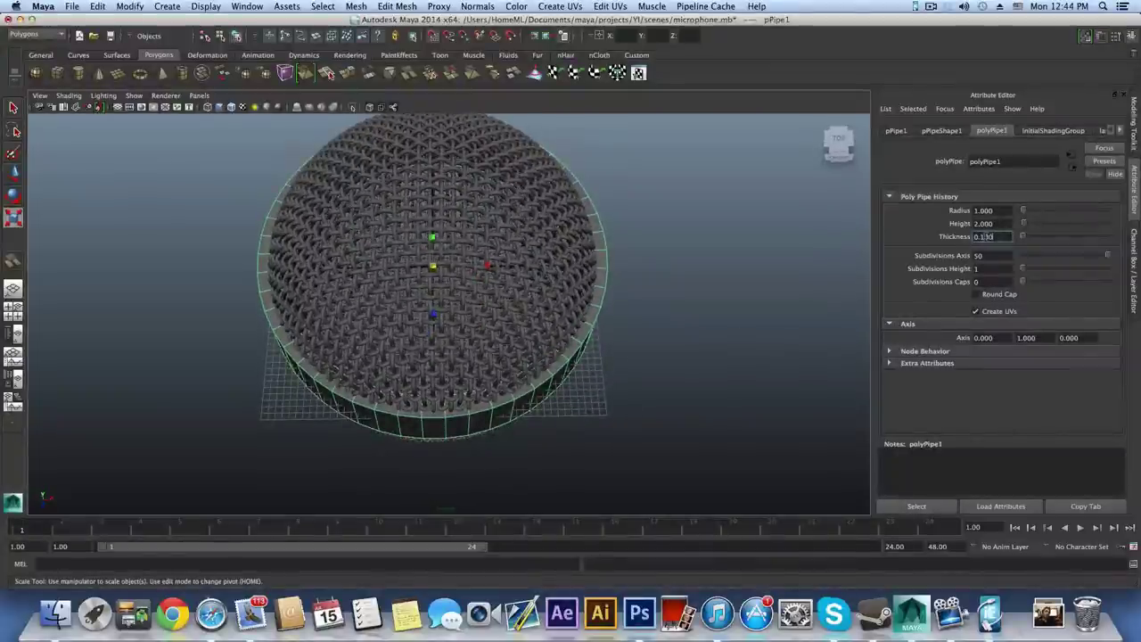
{"action": "type", "text": "0"}
{"action": "key", "text": "Return"}
{"action": "left_click_drag", "start_coordinate": [435, 266], "coordinate": [439, 297]}
- Insert an edge loop around the flat upper rim of the pipe, then return to object selection
{"action": "right_click_drag", "start_coordinate": [439, 298], "coordinate": [613, 365], "text": "alt"}
{"action": "right_click_drag", "start_coordinate": [662, 401], "coordinate": [606, 411], "text": "shift"}
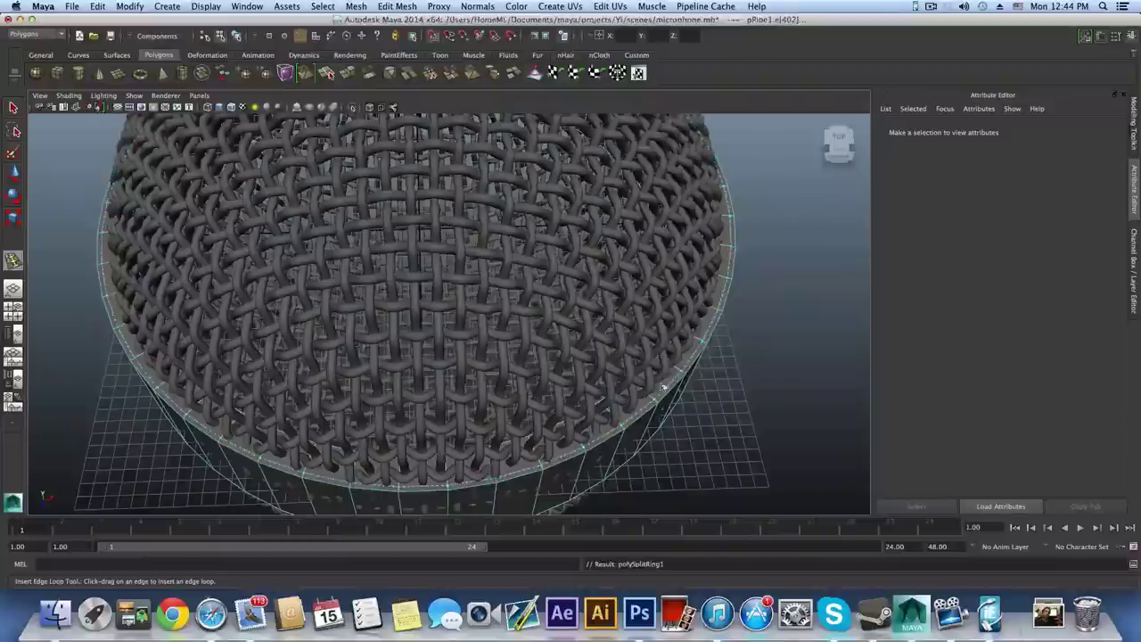
{"action": "scroll", "coordinate": [661, 383], "scroll_direction": "down", "scroll_amount": 2}
{"action": "left_click_drag", "start_coordinate": [652, 388], "coordinate": [644, 374], "text": "alt"}
{"action": "key", "text": "F8"}
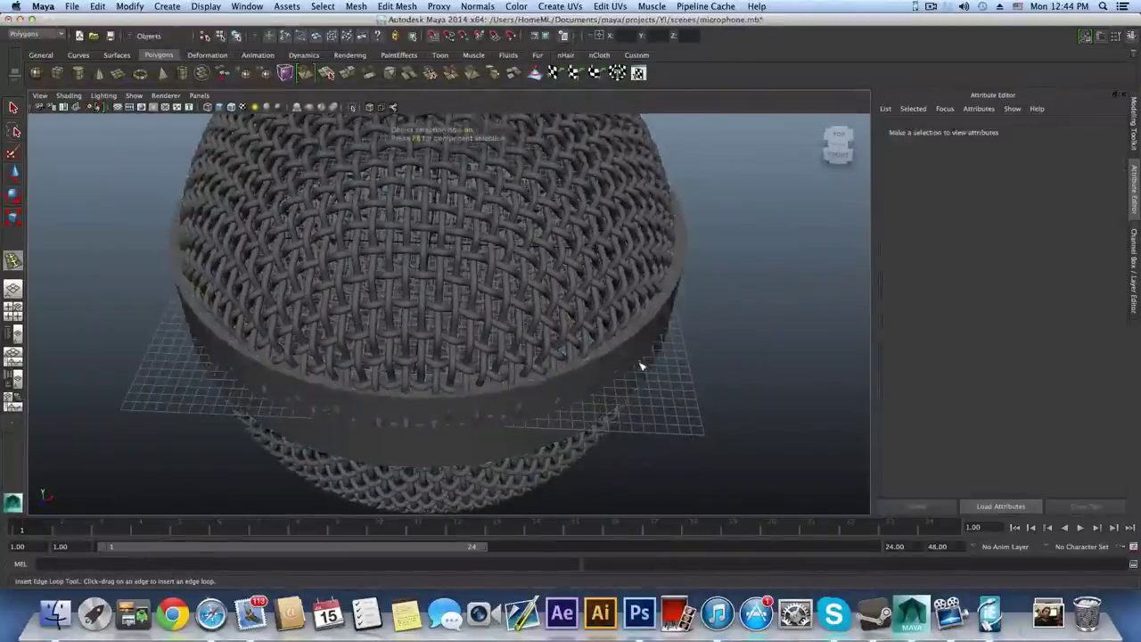
- Select the pipe band and enlarge it slightly and uniformly so it covers the edges of the woven mesh
{"action": "left_click", "coordinate": [14, 108]}
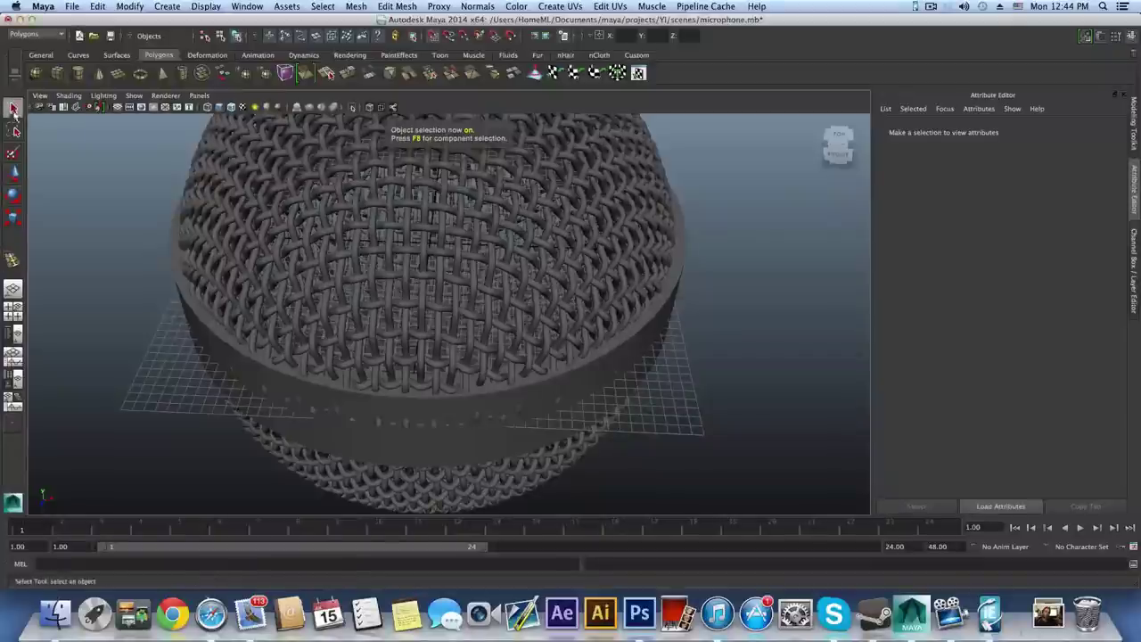
{"action": "left_click", "coordinate": [410, 485]}
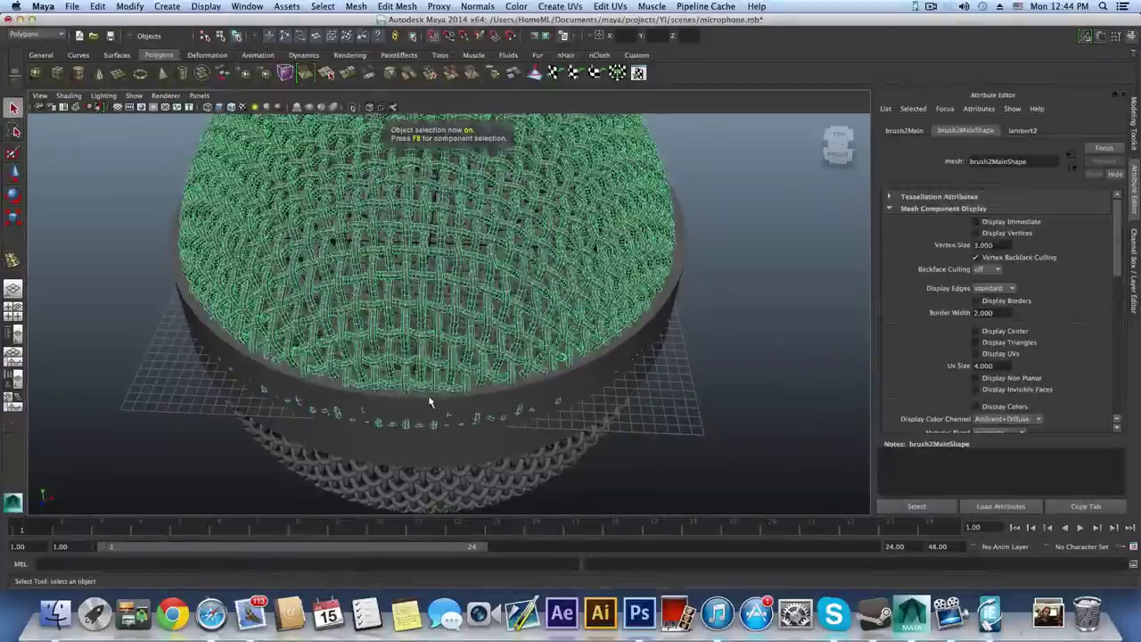
{"action": "left_click", "coordinate": [411, 443]}
{"action": "key", "text": "e"}
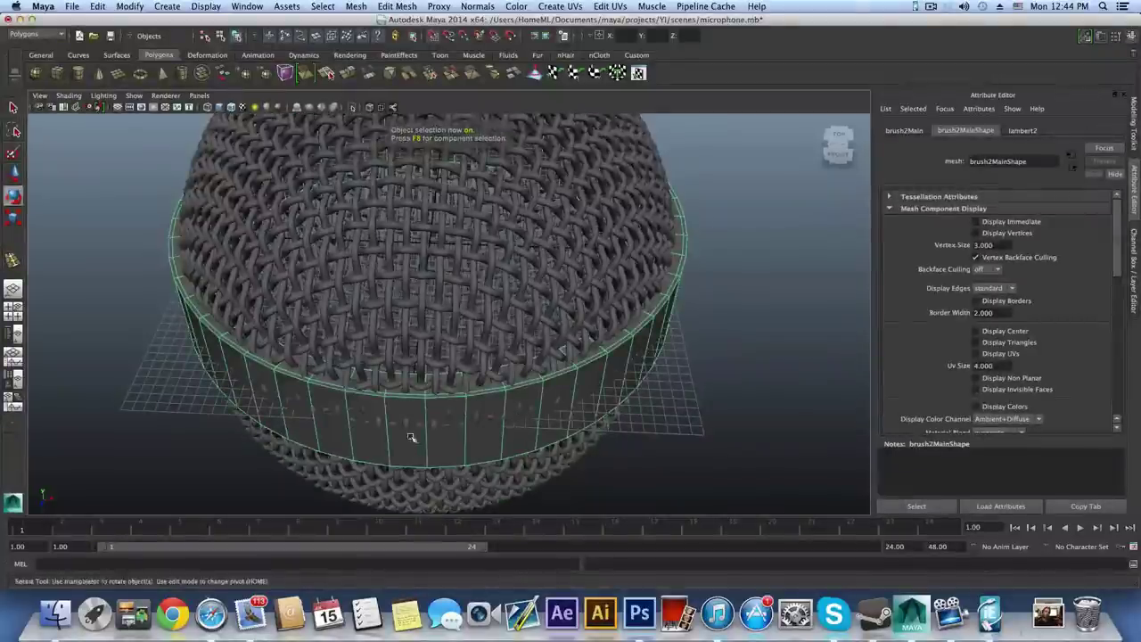
{"action": "key", "text": "r"}
{"action": "left_click_drag", "start_coordinate": [430, 241], "coordinate": [435, 243]}
{"action": "left_click_drag", "start_coordinate": [547, 394], "coordinate": [540, 357], "text": "alt"}
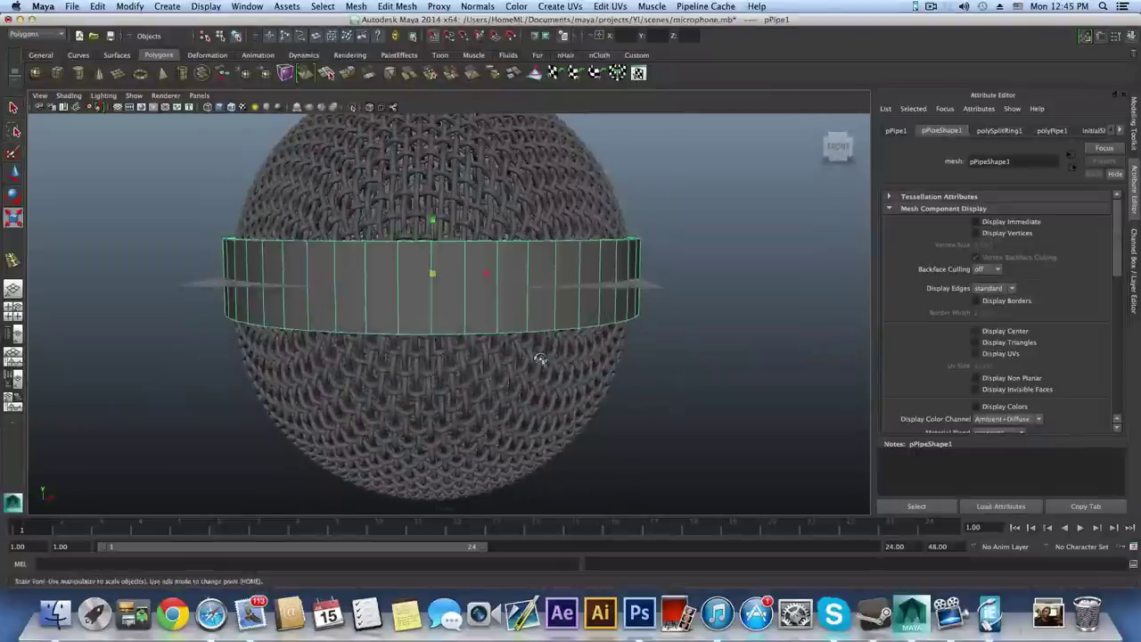
- Scale the pipe band down in height only, to make it a much narrower strip around the sphere
{"action": "left_click", "coordinate": [434, 229]}
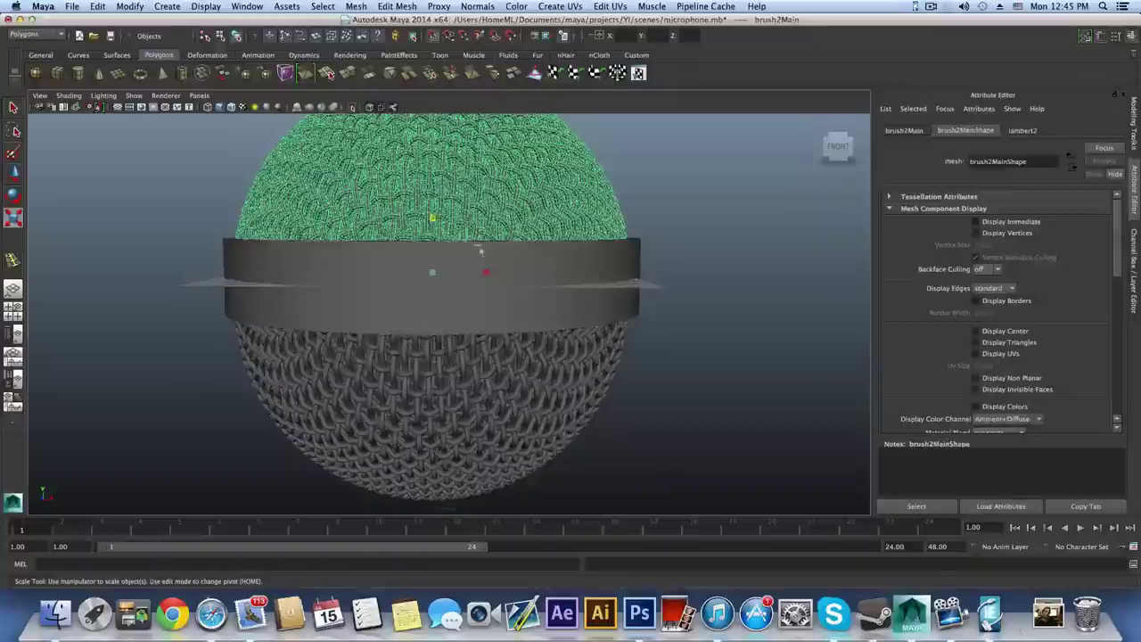
{"action": "left_click", "coordinate": [485, 255]}
{"action": "left_click_drag", "start_coordinate": [433, 223], "coordinate": [437, 254]}
{"action": "left_click_drag", "start_coordinate": [459, 291], "coordinate": [455, 305], "text": "alt"}
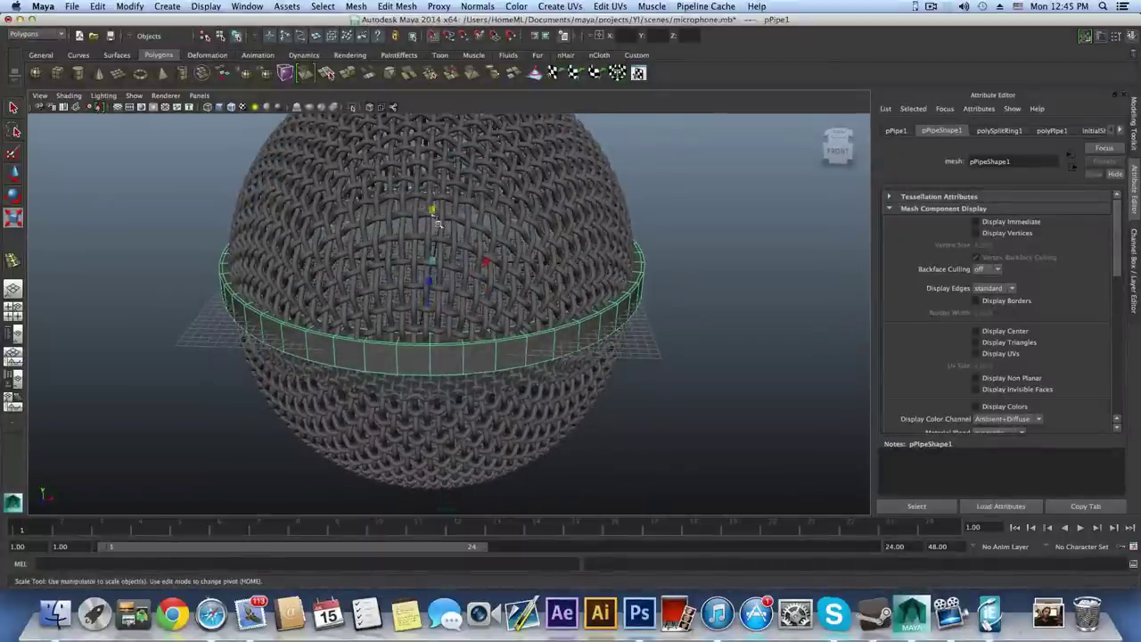
- Undo the height reduction and the preceding uniform enlargement of the pipe band
{"action": "left_click_drag", "start_coordinate": [431, 210], "coordinate": [447, 274], "text": "alt"}
{"action": "key", "text": "z"}
{"action": "key", "text": "z"}
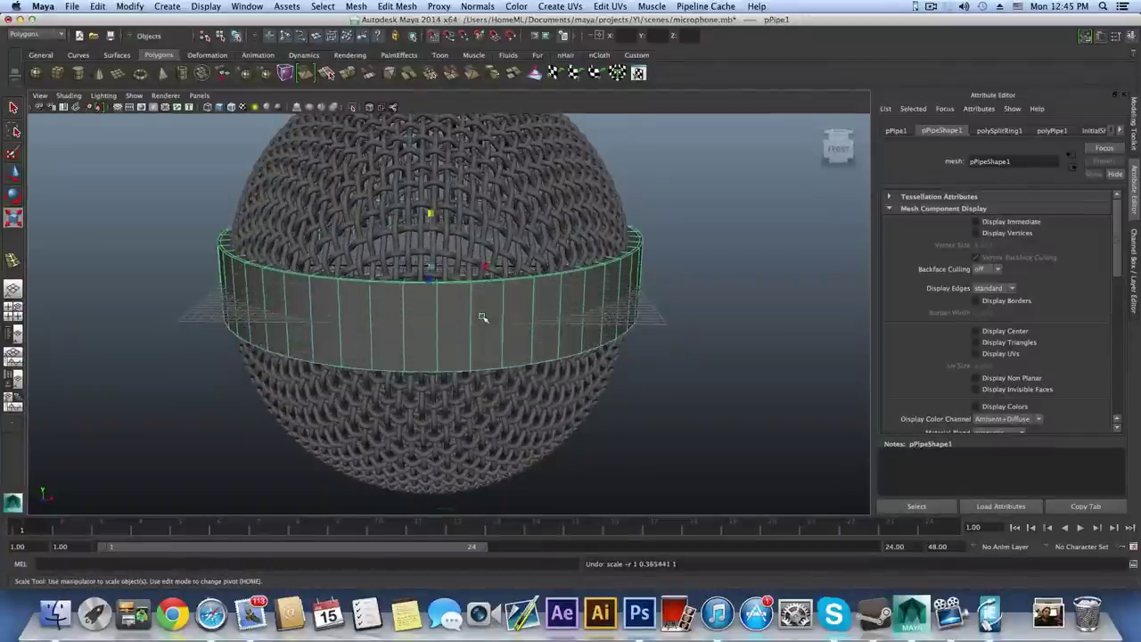
{"action": "key", "text": "z"}
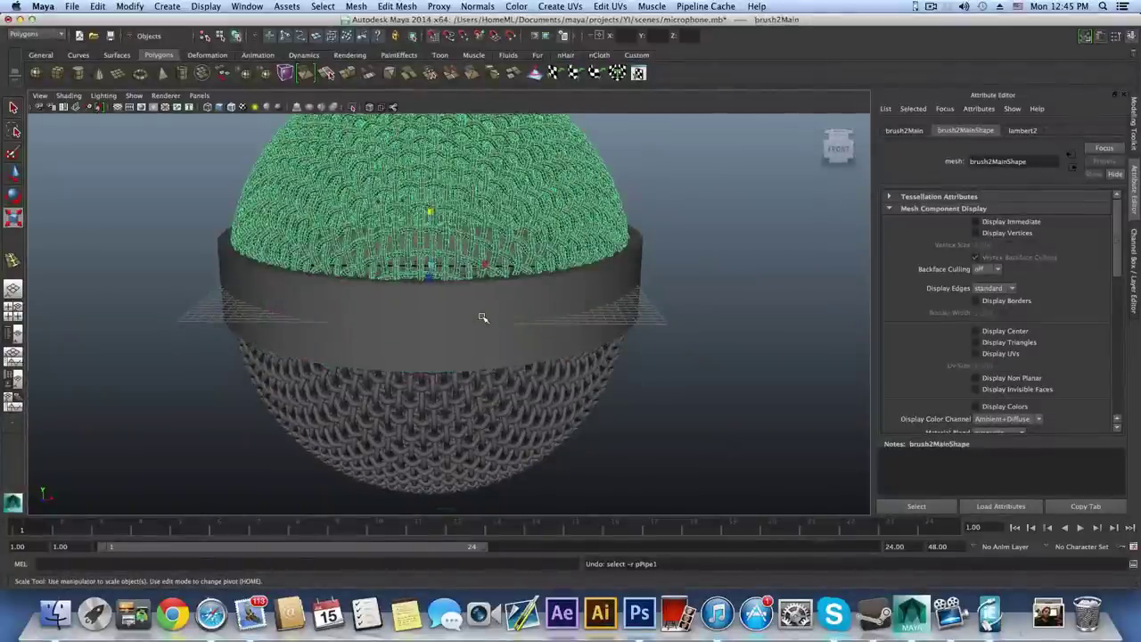
{"action": "key", "text": "z"}
{"action": "key", "text": "z"}
{"action": "key", "text": "z"}
{"action": "key", "text": "z"}
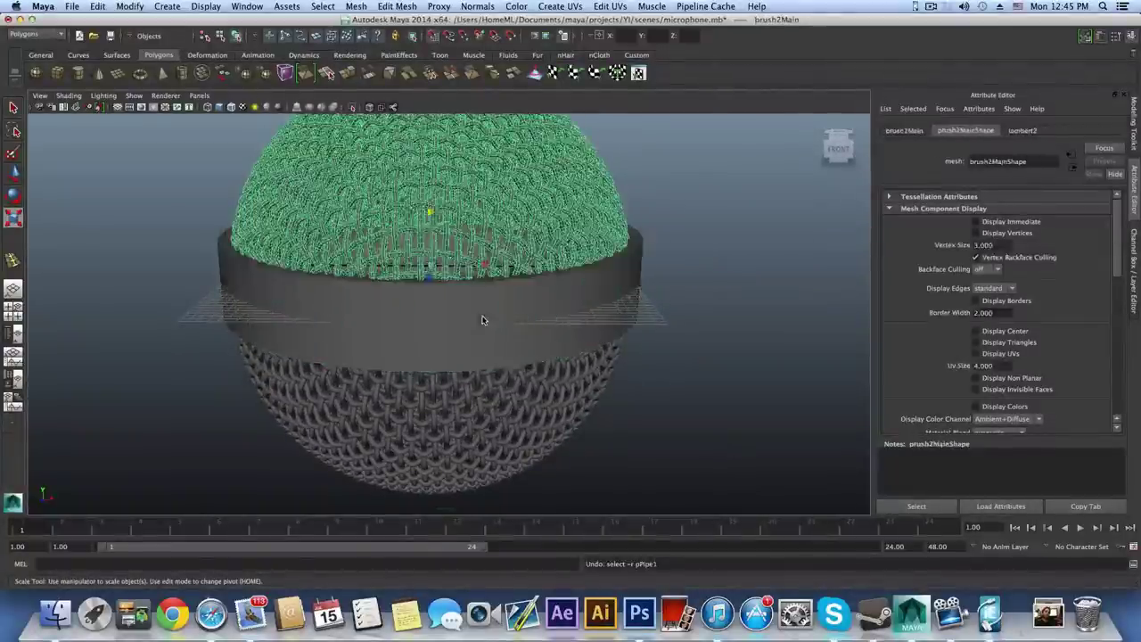
{"action": "key", "text": "z"}
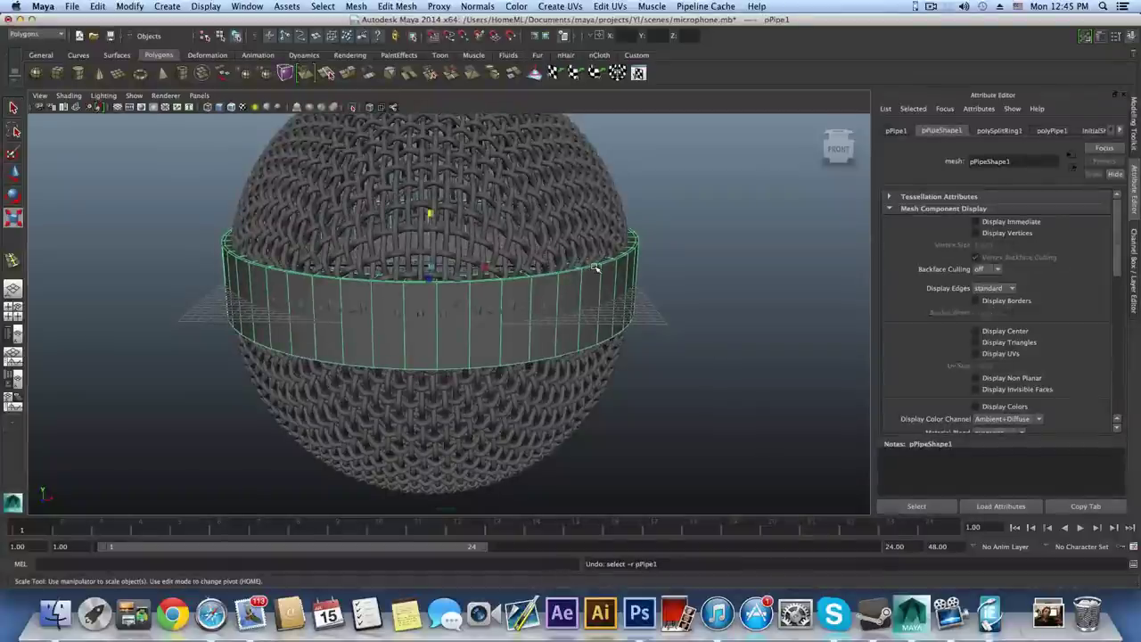
- Delete the edge loop that runs around the pipe band's flat upper rim
{"action": "left_click", "coordinate": [588, 274]}
{"action": "left_click", "coordinate": [576, 280]}
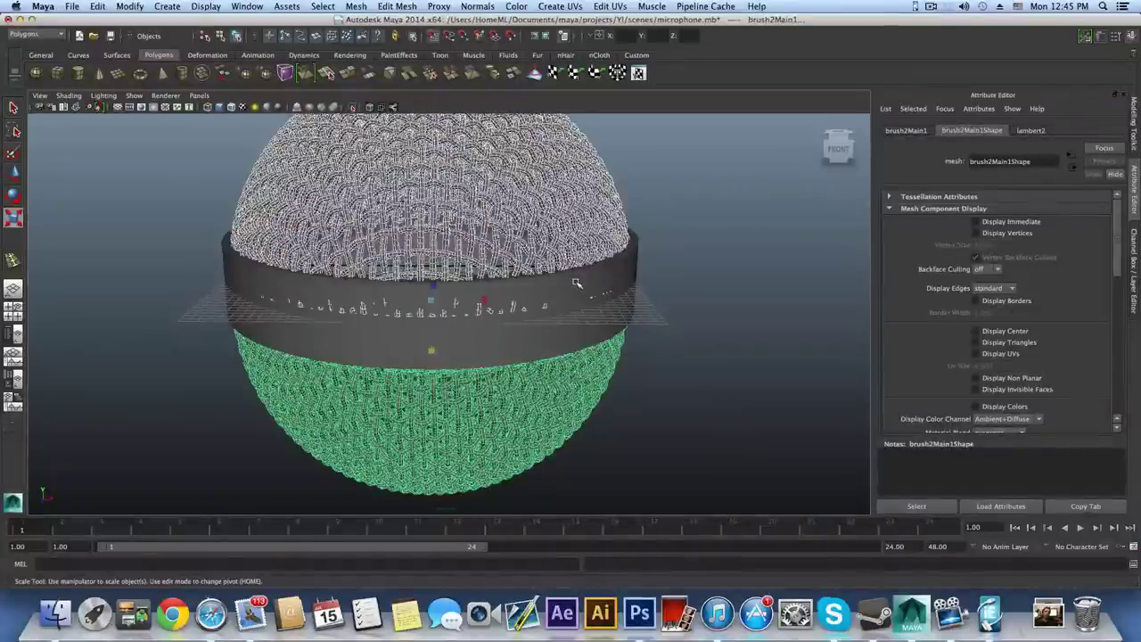
{"action": "left_click_drag", "start_coordinate": [575, 297], "coordinate": [577, 331], "text": "alt"}
{"action": "left_click", "coordinate": [581, 344]}
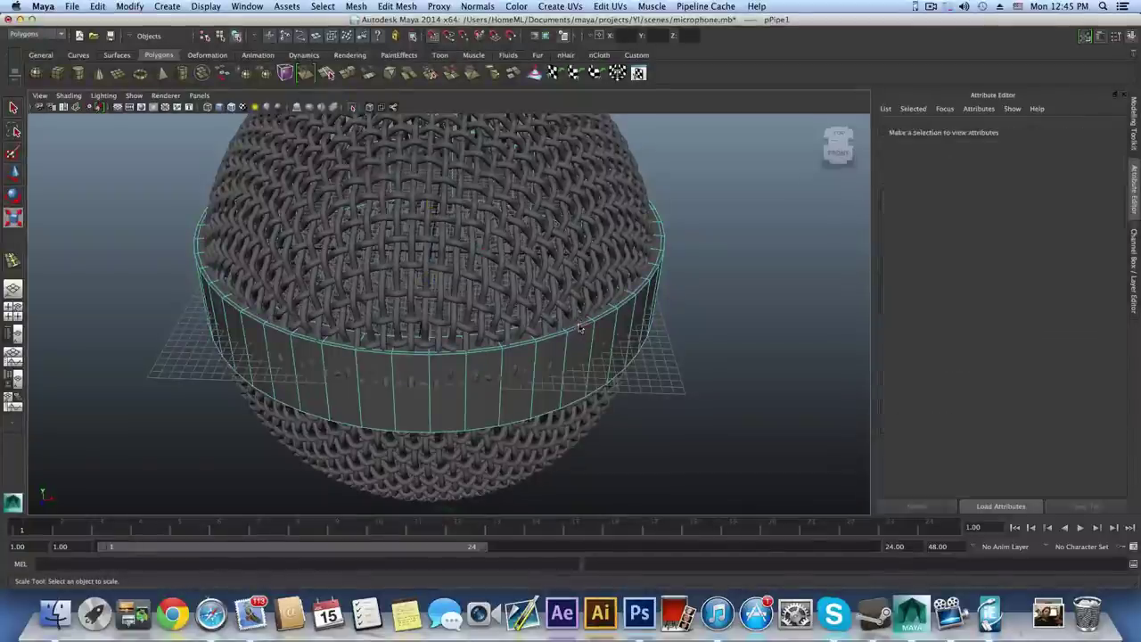
{"action": "left_click", "coordinate": [579, 324]}
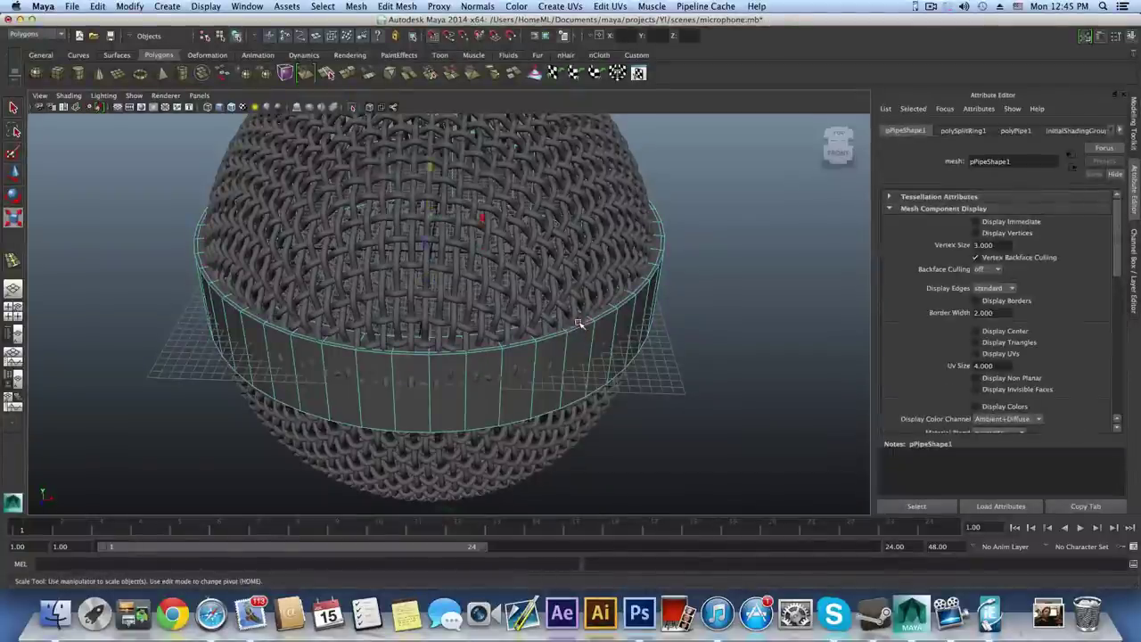
{"action": "right_click", "coordinate": [577, 322], "text": "shift"}
{"action": "left_click", "coordinate": [537, 336]}
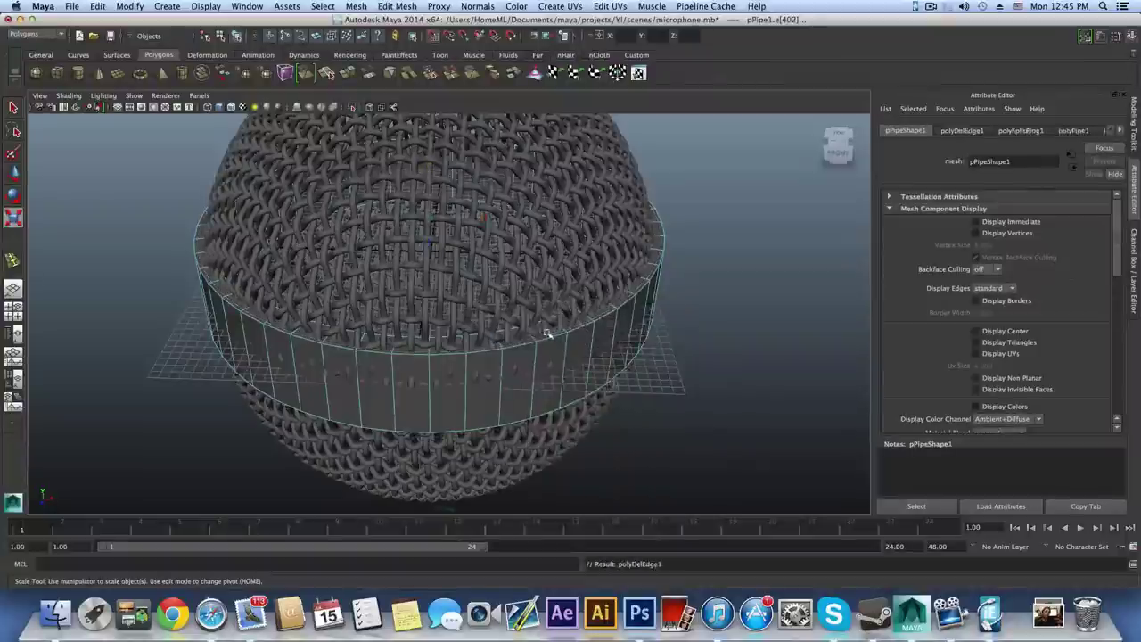
- Insert a new edge loop around the flat upper rim of the pipe band
{"action": "right_click", "coordinate": [550, 325], "text": "shift"}
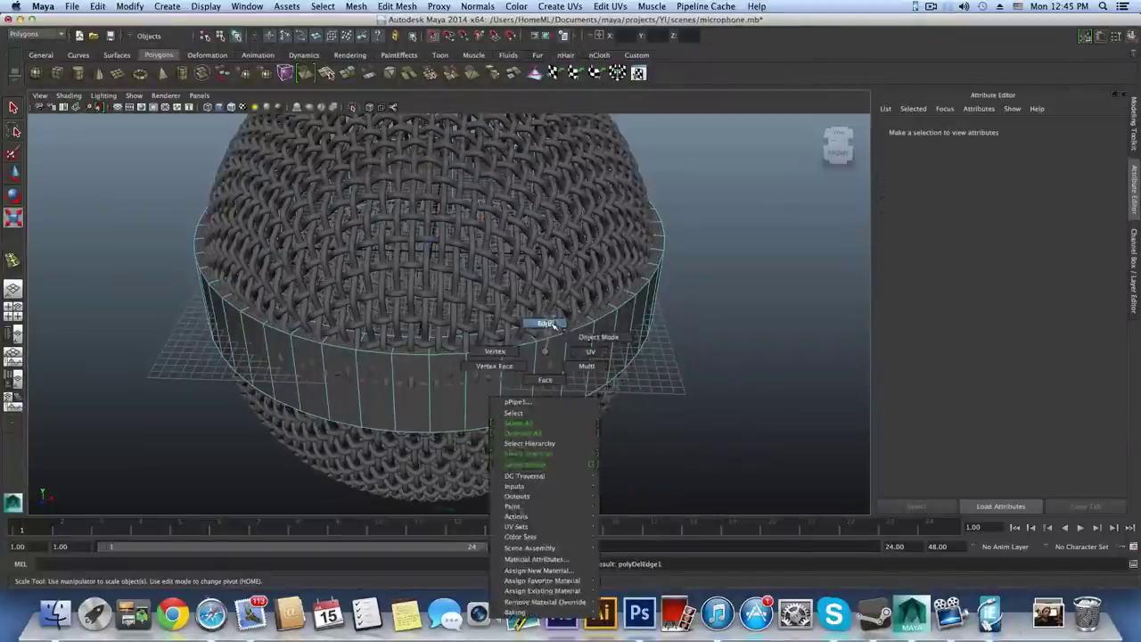
{"action": "left_click", "coordinate": [561, 325]}
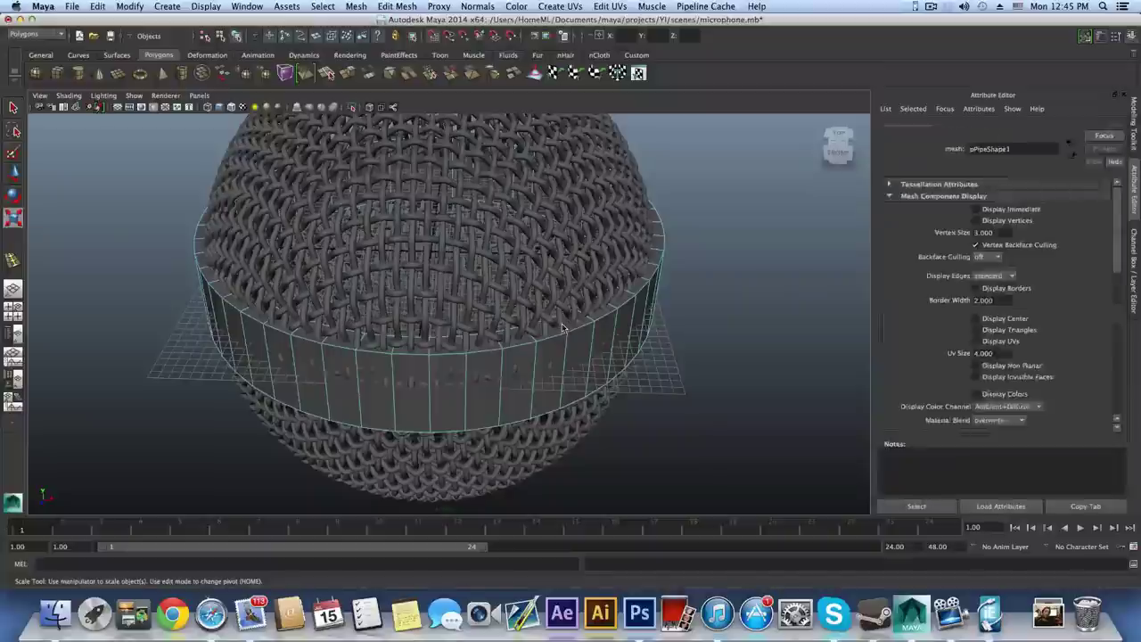
{"action": "right_click_drag", "start_coordinate": [561, 325], "coordinate": [575, 354], "text": "shift"}
- Use the Offset Edge Loop Tool to add loops on both sides of the upper rim's edge loop
{"action": "left_click", "coordinate": [395, 6]}
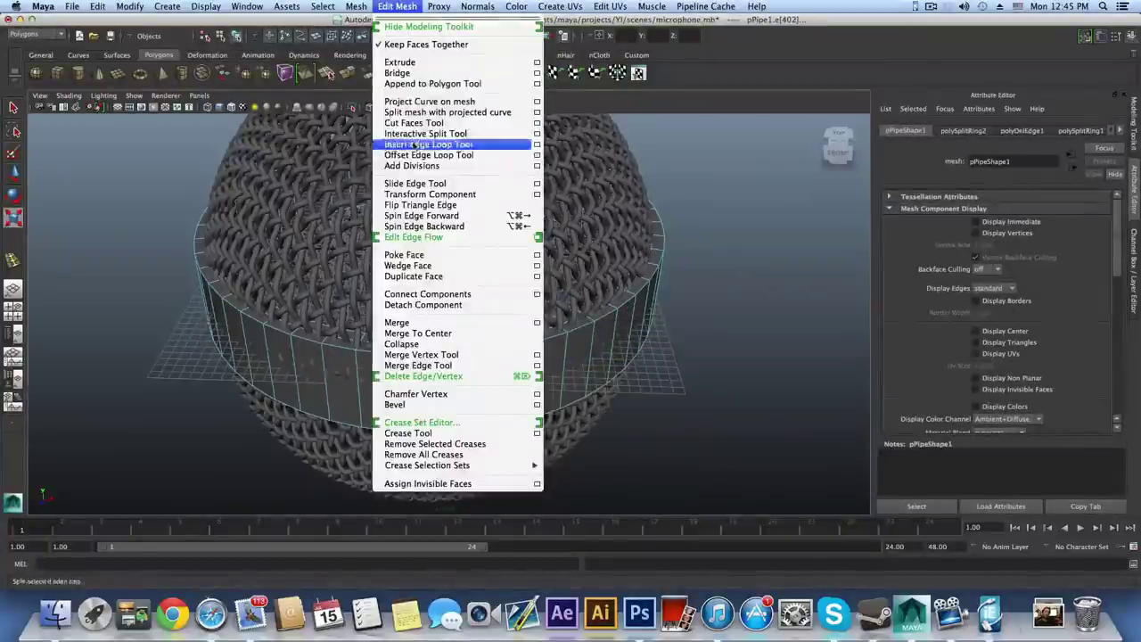
{"action": "left_click", "coordinate": [419, 160]}
{"action": "scroll", "coordinate": [588, 336], "scroll_direction": "up", "scroll_amount": 2}
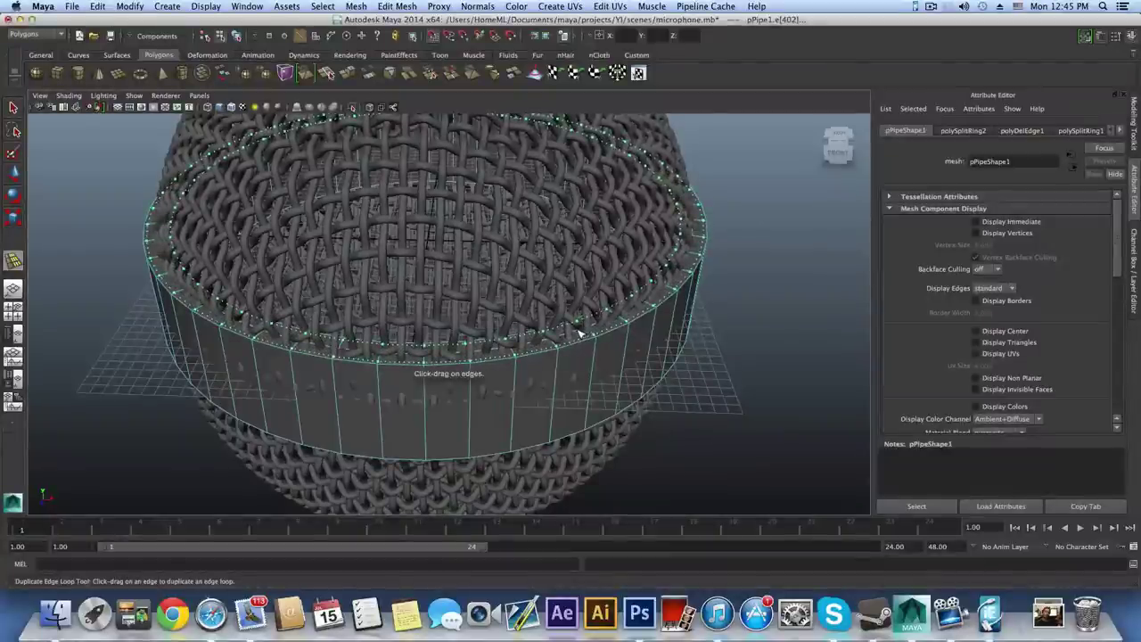
{"action": "left_click_drag", "start_coordinate": [577, 332], "coordinate": [580, 331]}
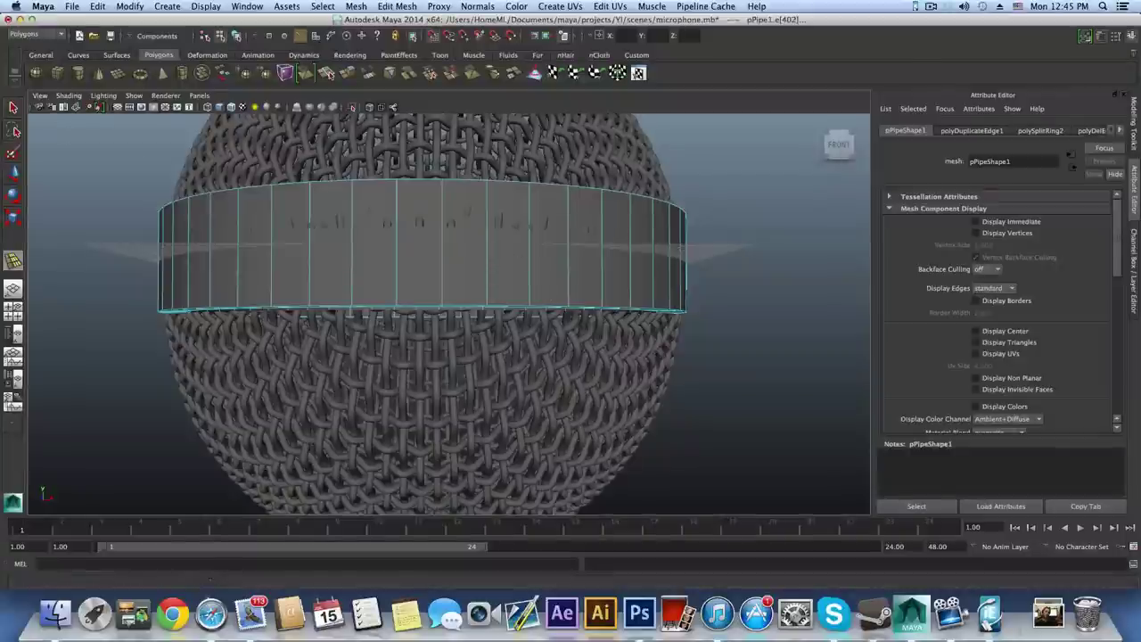
- Delete the pipe band's side and bottom faces, keeping only the flat upper rim as a ring
{"action": "left_click", "coordinate": [14, 109]}
{"action": "right_click_drag", "start_coordinate": [312, 304], "coordinate": [313, 330]}
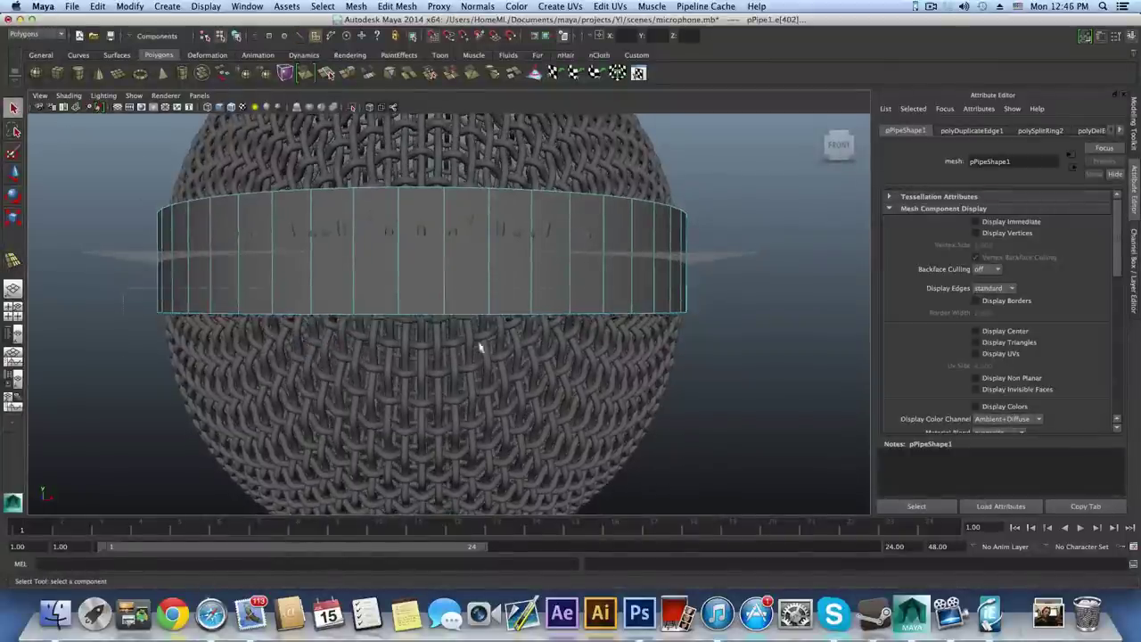
{"action": "left_click_drag", "start_coordinate": [860, 381], "coordinate": [859, 380]}
{"action": "key", "text": "Delete"}
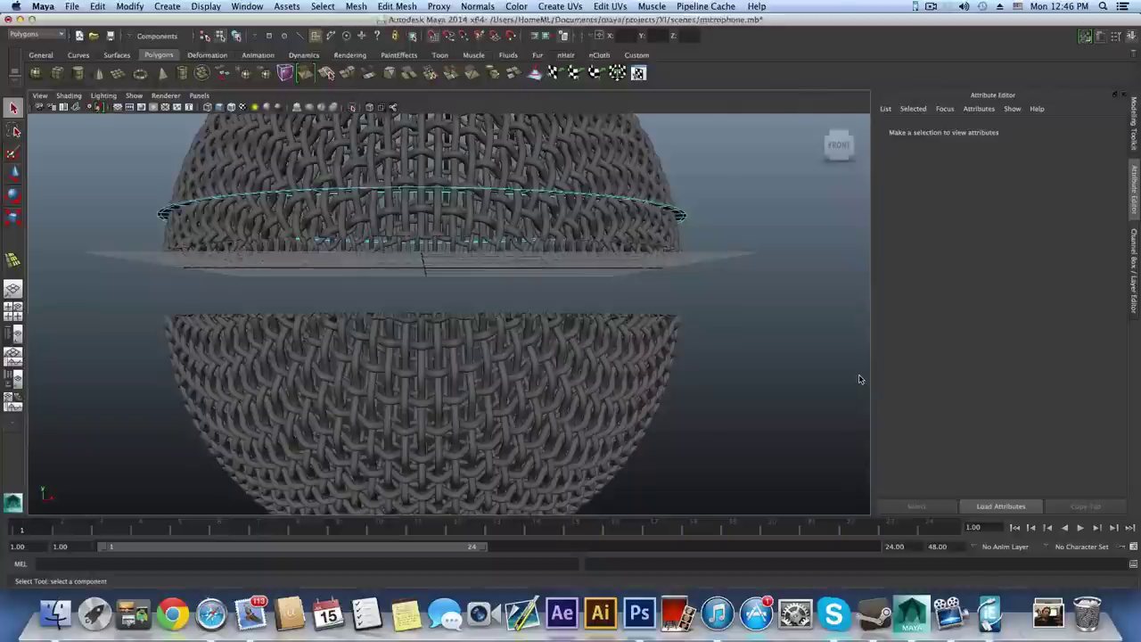
- Move the remaining flat ring about 4.8 units down in Y, into the gap between the two woven domes
{"action": "key", "text": "F8"}
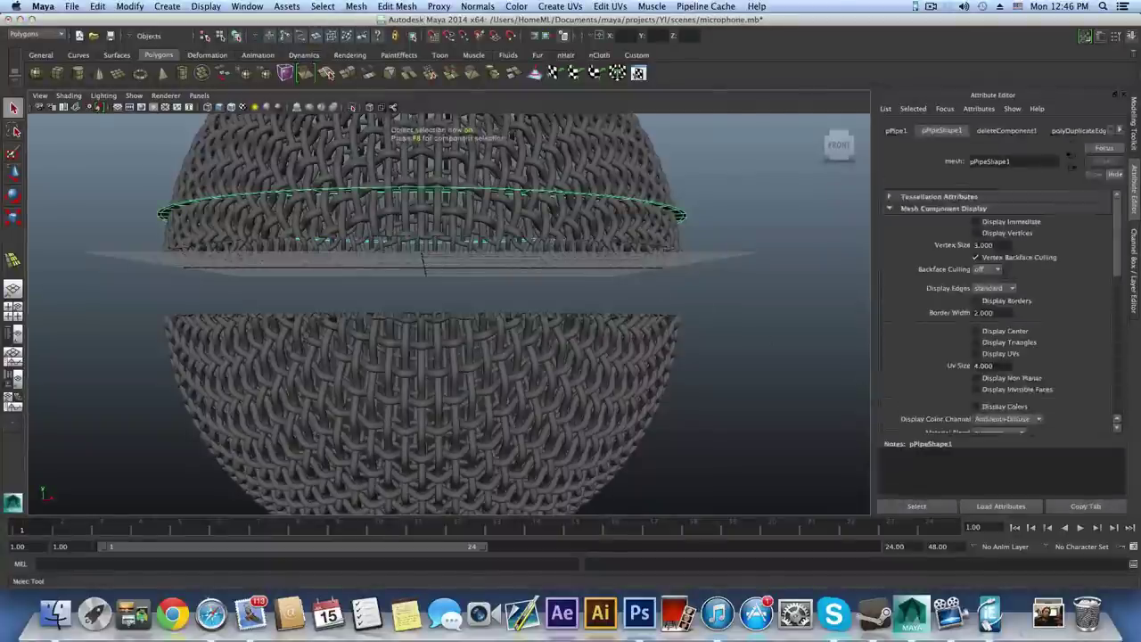
{"action": "key", "text": "w"}
{"action": "left_click_drag", "start_coordinate": [421, 236], "coordinate": [419, 324]}
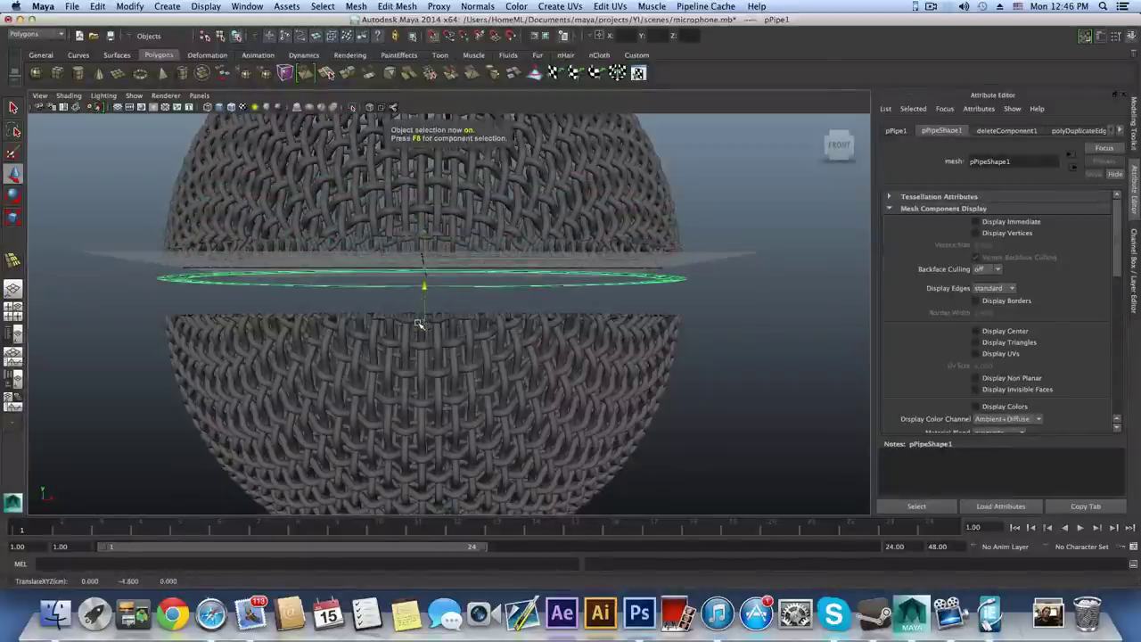
{"action": "left_click_drag", "start_coordinate": [451, 220], "coordinate": [466, 241], "text": "alt"}
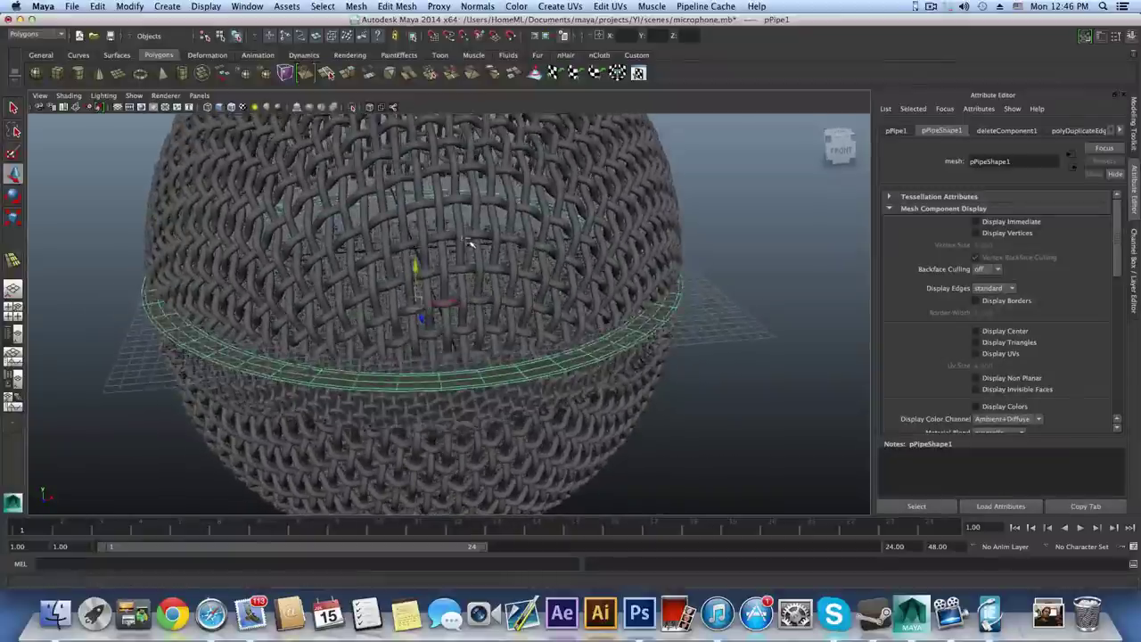
- Extrude the flat ring's faces and move them upward to give the band height between the two woven domes
{"action": "right_click_drag", "start_coordinate": [466, 242], "coordinate": [566, 252], "text": "alt"}
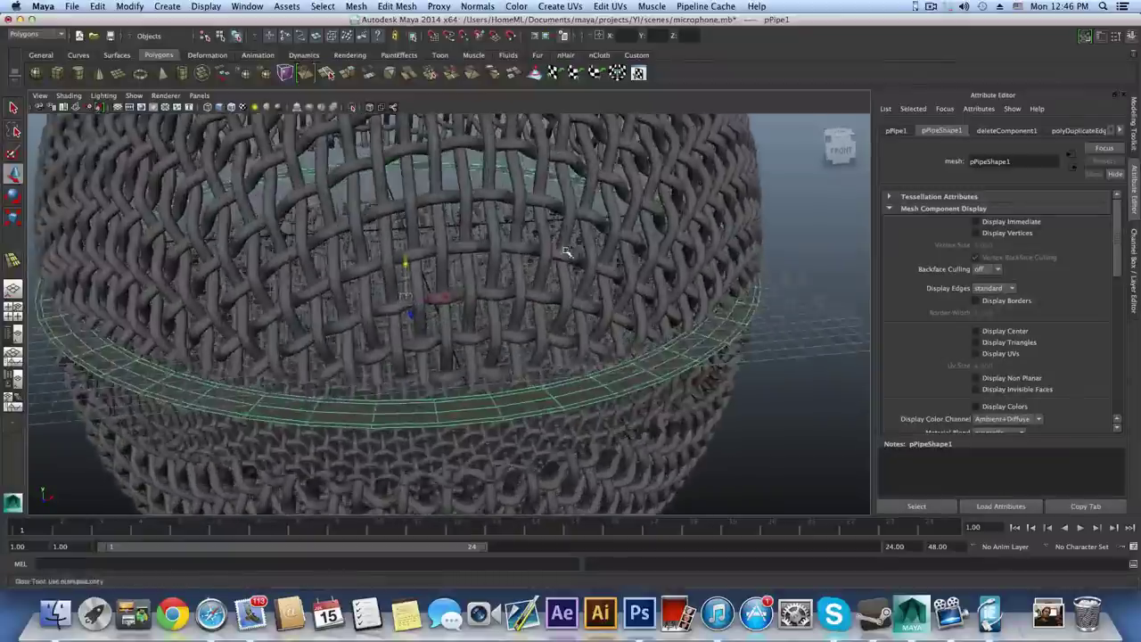
{"action": "right_click_drag", "start_coordinate": [627, 393], "coordinate": [623, 343]}
{"action": "left_click", "coordinate": [352, 74]}
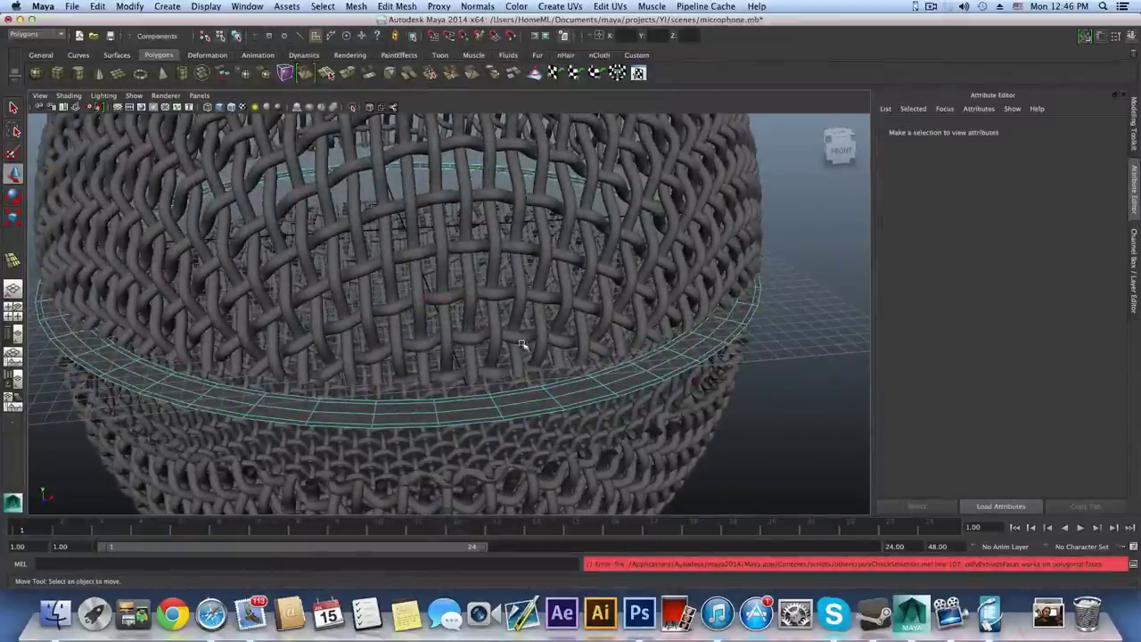
{"action": "key", "text": "F8"}
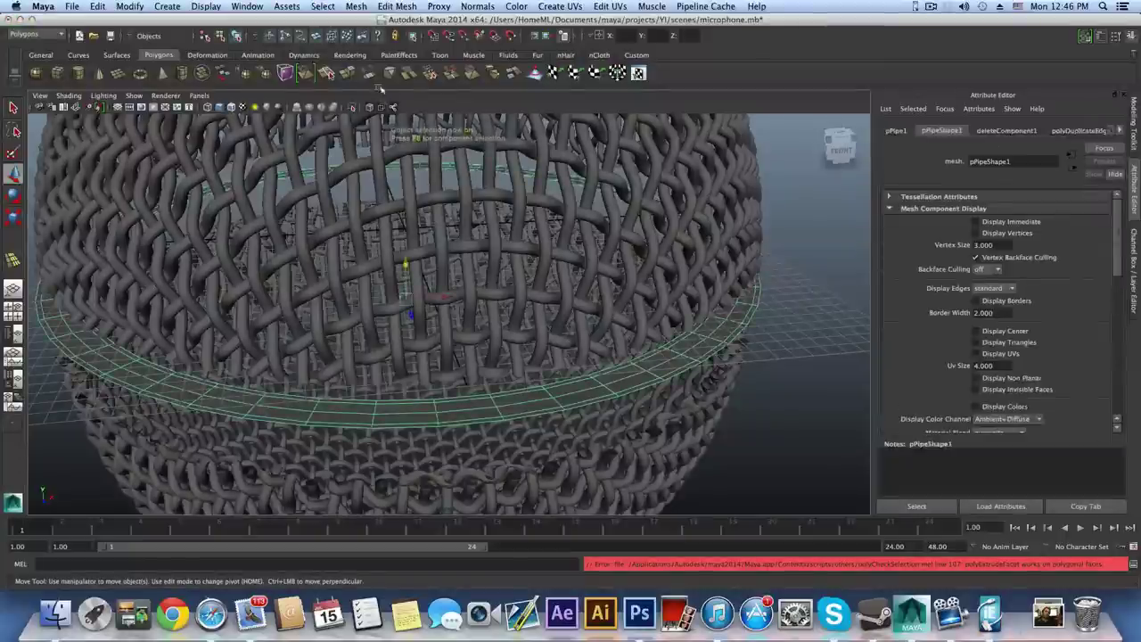
{"action": "left_click", "coordinate": [352, 74]}
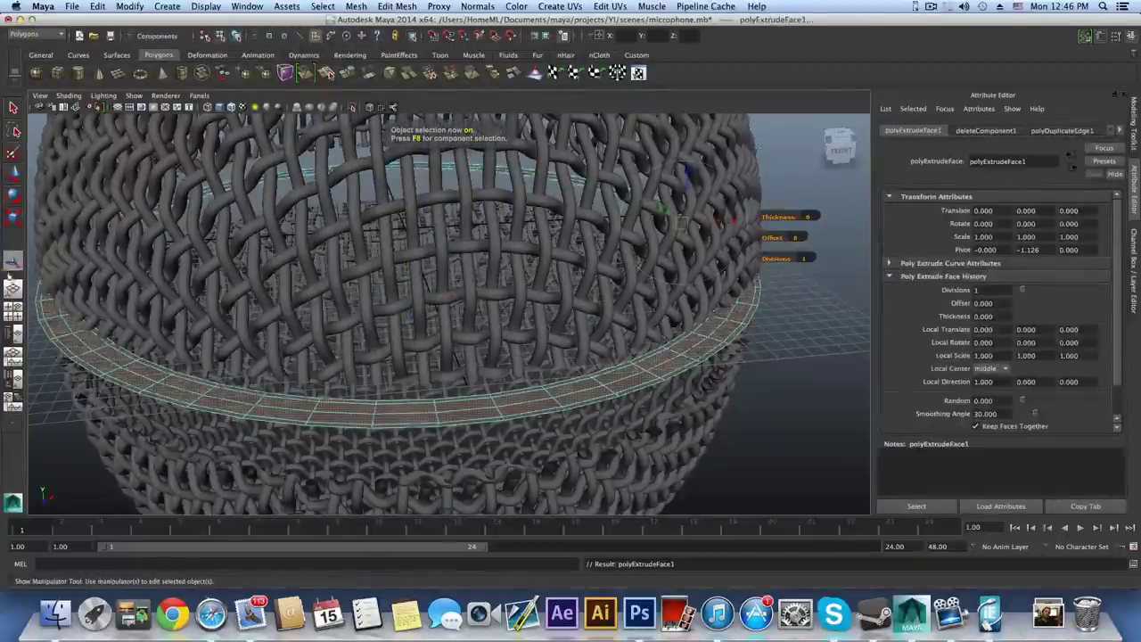
{"action": "left_click", "coordinate": [13, 221]}
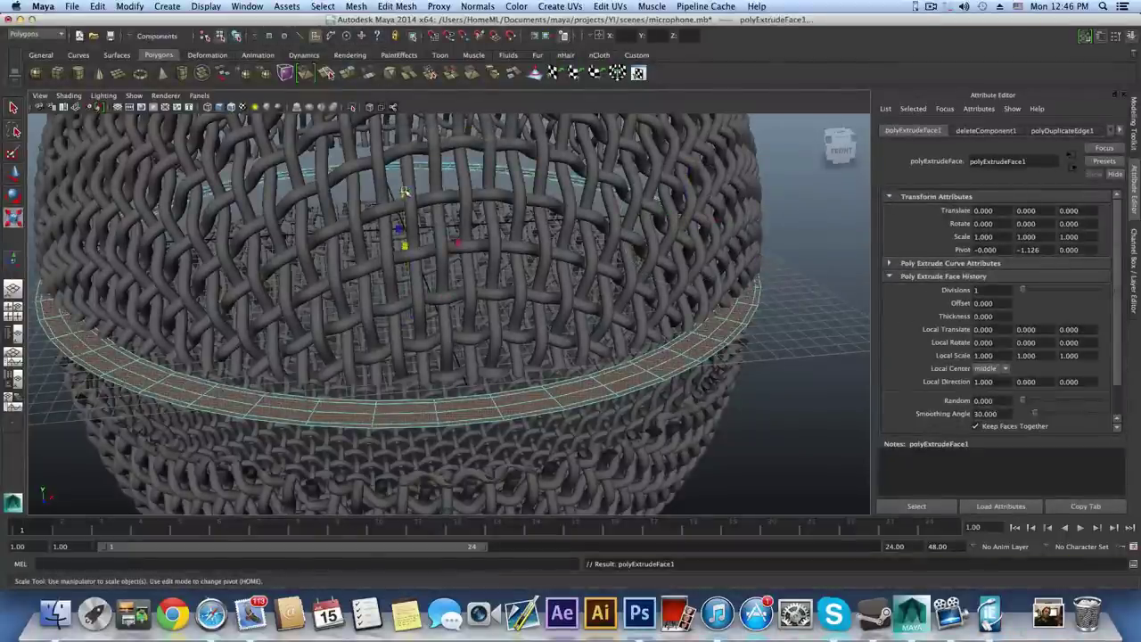
{"action": "left_click_drag", "start_coordinate": [402, 192], "coordinate": [404, 157]}
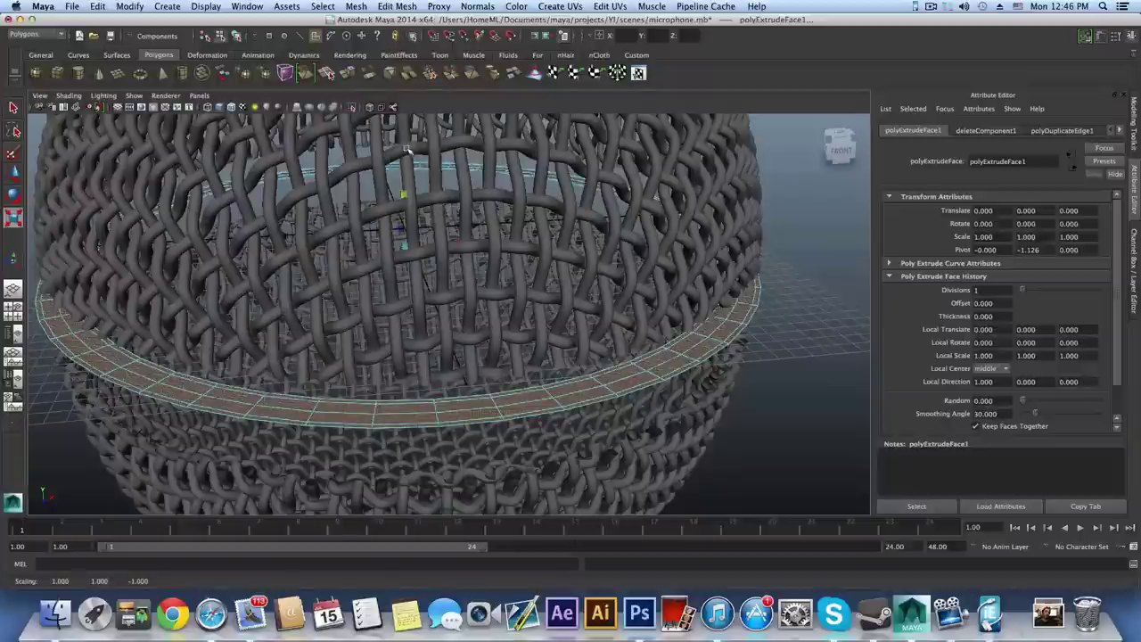
{"action": "left_click", "coordinate": [13, 173]}
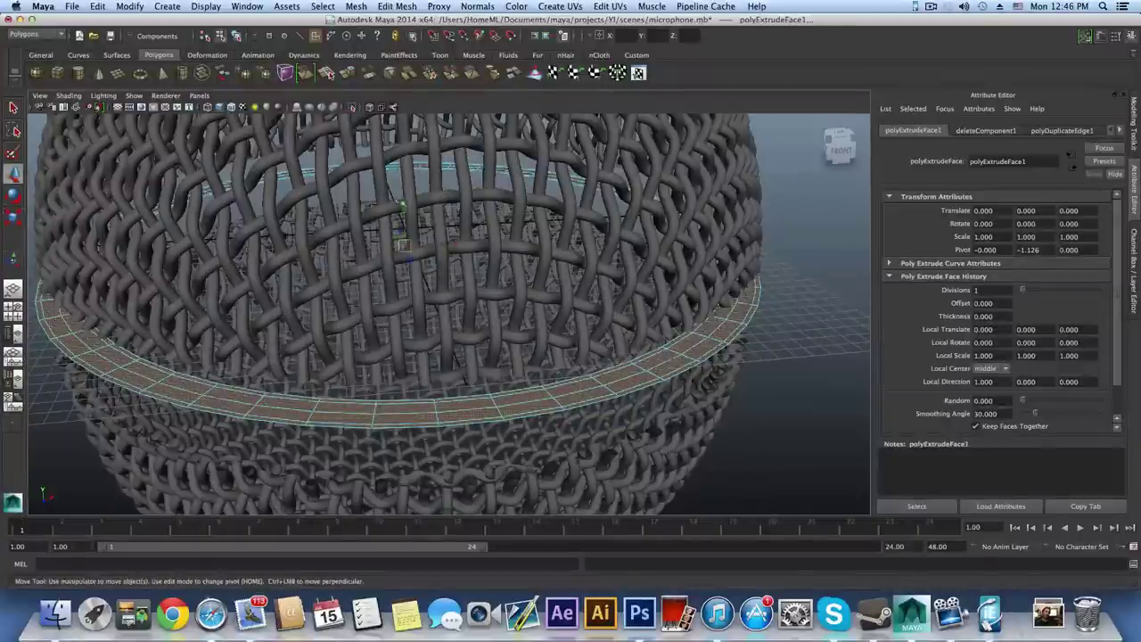
{"action": "left_click_drag", "start_coordinate": [402, 207], "coordinate": [439, 237]}
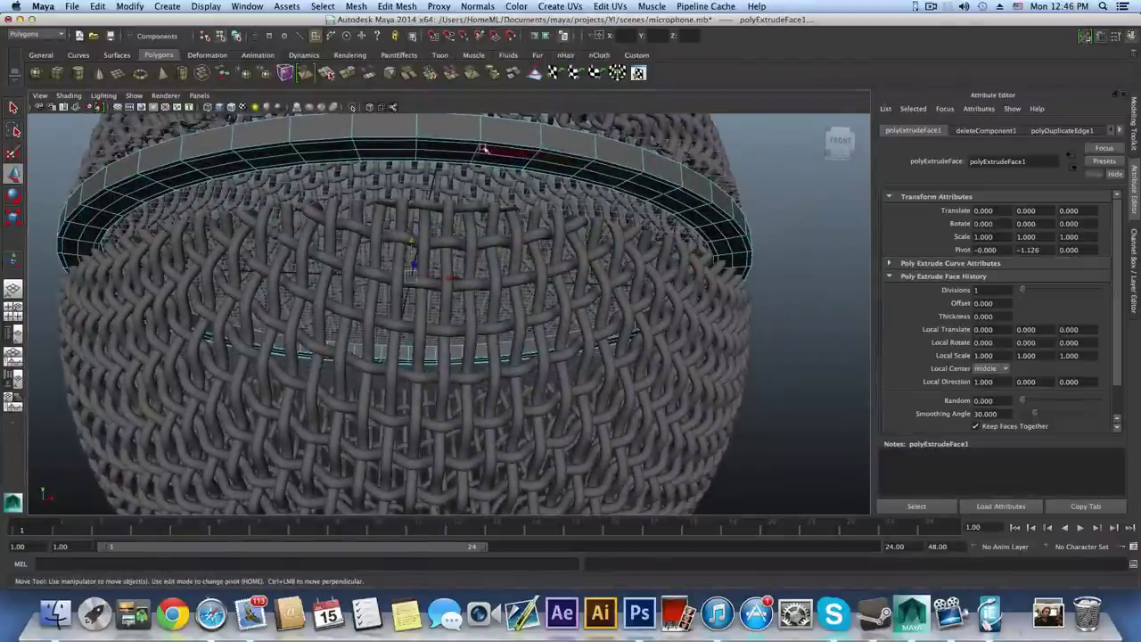
- Extrude the band's flat rim faces a second time and scale the extrusion uniformly to about 0.996
{"action": "left_click_drag", "start_coordinate": [448, 140], "coordinate": [603, 278], "text": "alt"}
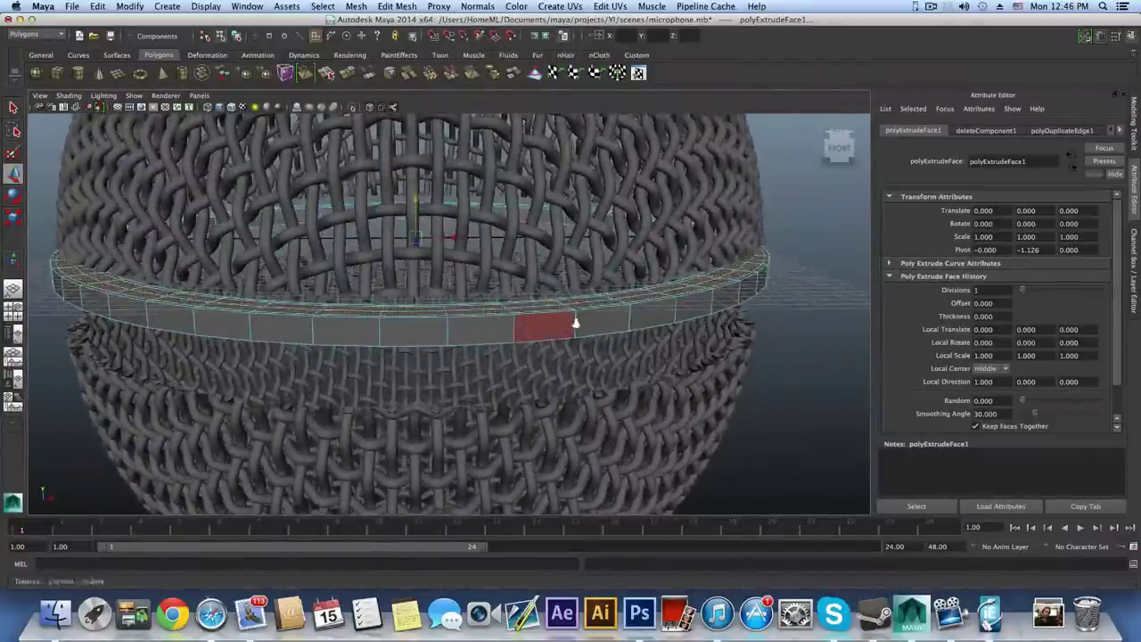
{"action": "scroll", "coordinate": [556, 326], "scroll_direction": "up", "scroll_amount": 3}
{"action": "left_click_drag", "start_coordinate": [557, 317], "coordinate": [547, 326], "text": "alt"}
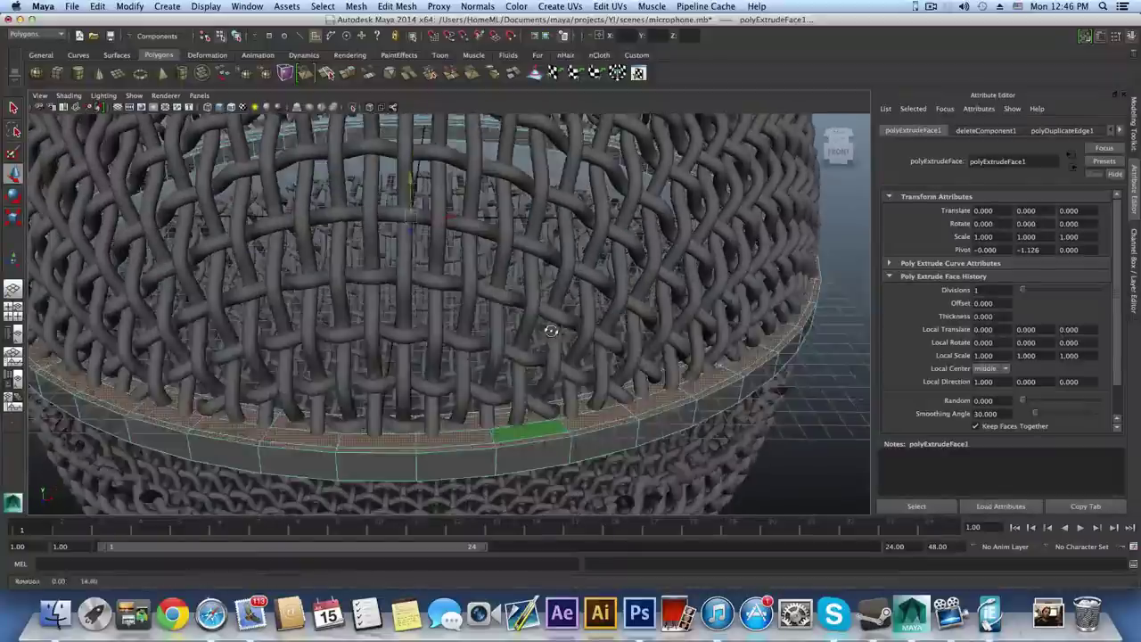
{"action": "left_click", "coordinate": [595, 430]}
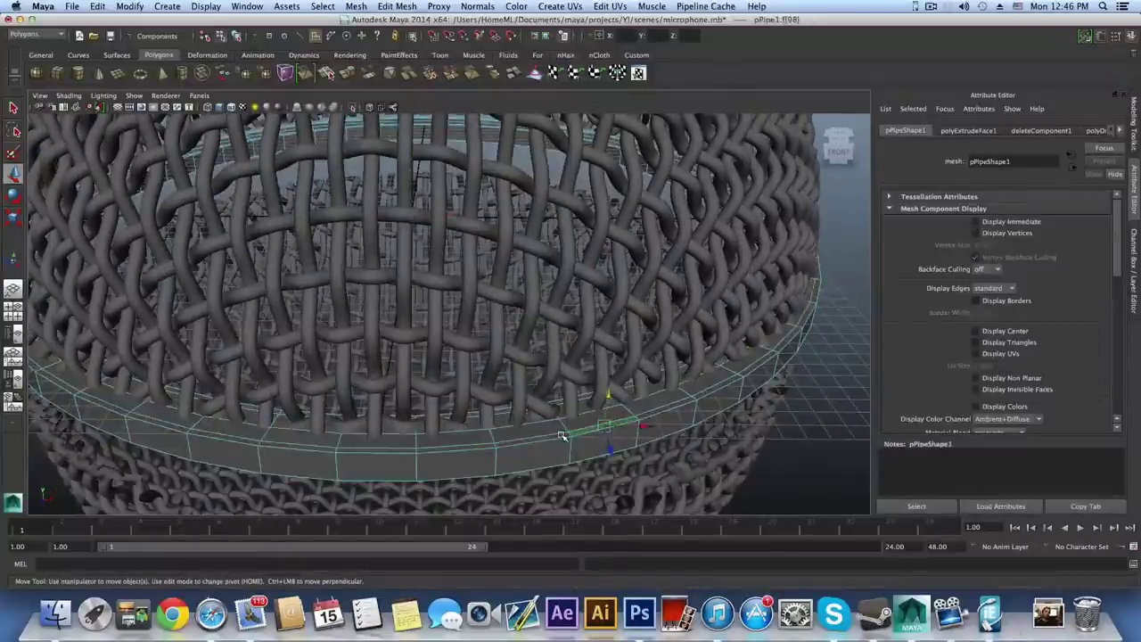
{"action": "key", "text": "super+z"}
{"action": "left_click_drag", "start_coordinate": [556, 412], "coordinate": [517, 122], "text": "alt"}
{"action": "left_click", "coordinate": [637, 121]}
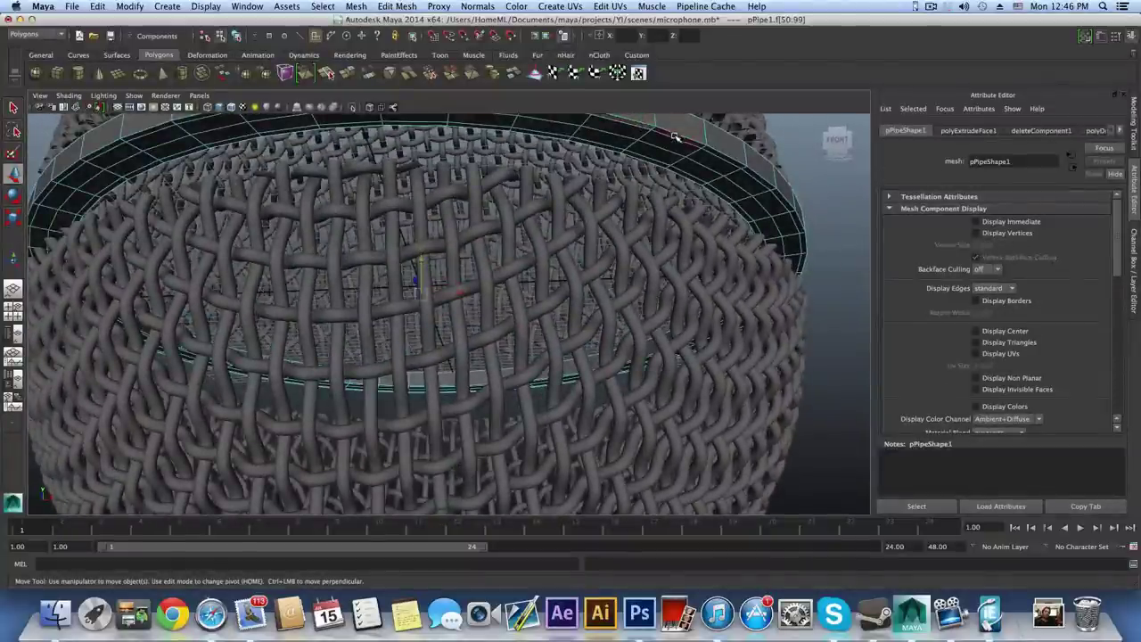
{"action": "left_click_drag", "start_coordinate": [664, 174], "coordinate": [638, 193], "text": "alt"}
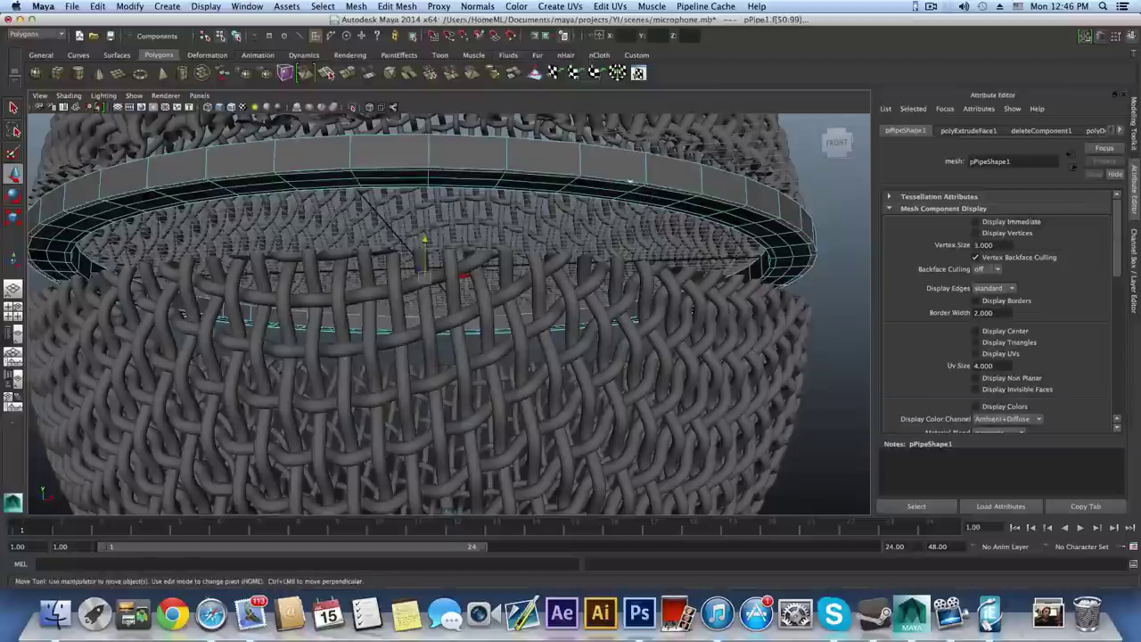
{"action": "left_click", "coordinate": [349, 73]}
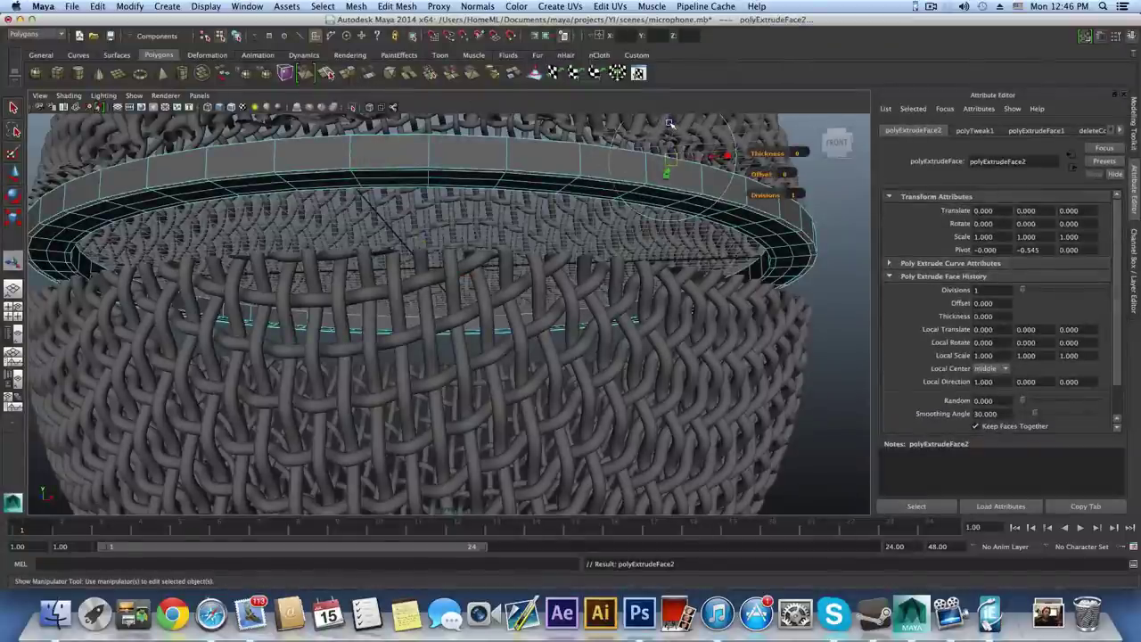
{"action": "key", "text": "r"}
{"action": "middle_click_drag", "start_coordinate": [700, 241], "coordinate": [609, 291], "text": "alt"}
{"action": "left_click_drag", "start_coordinate": [340, 261], "coordinate": [355, 216]}
{"action": "left_click_drag", "start_coordinate": [357, 262], "coordinate": [341, 284], "text": "alt"}
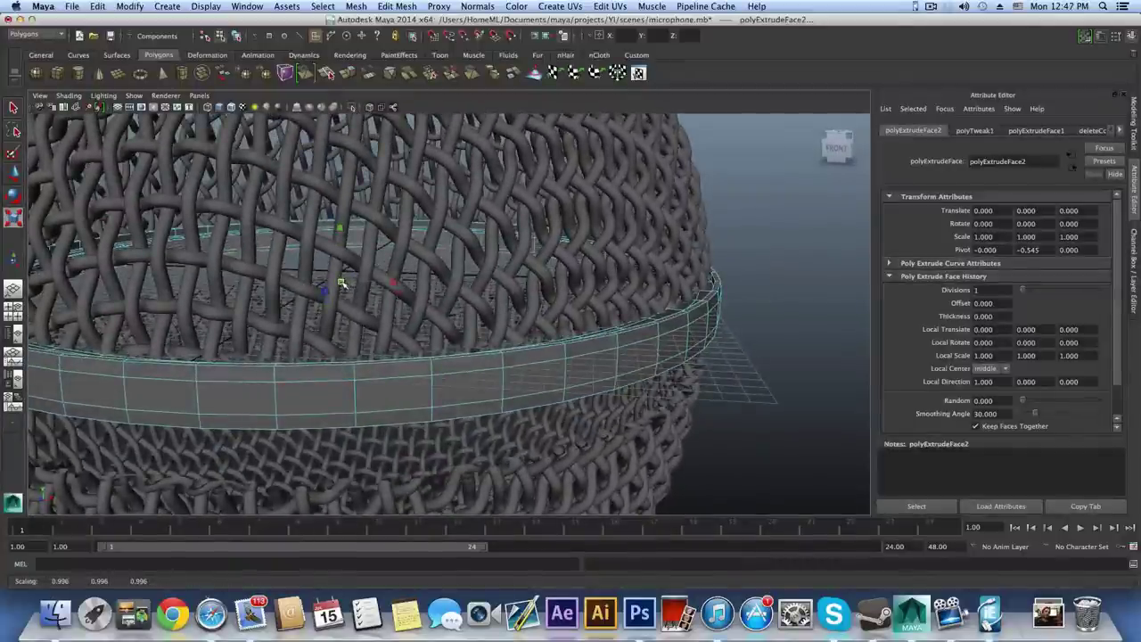
- Insert edge loops around the band's outer side, close to its upper edge
{"action": "key", "text": "F8"}
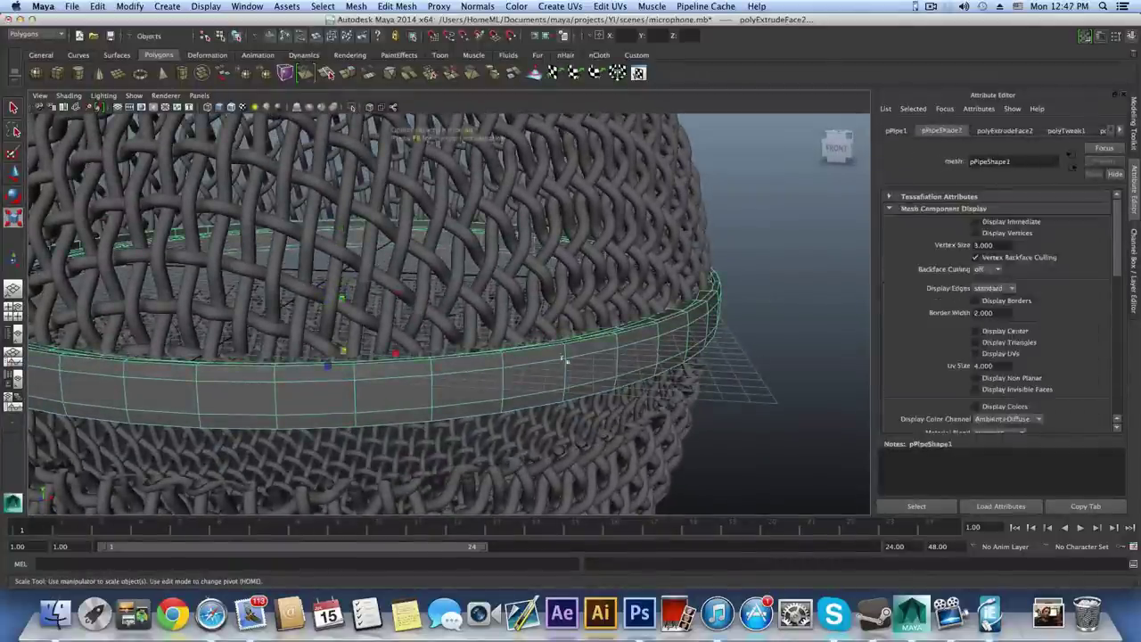
{"action": "left_click_drag", "start_coordinate": [558, 376], "coordinate": [560, 357], "text": "alt"}
{"action": "right_click_drag", "start_coordinate": [621, 377], "coordinate": [625, 419], "text": "alt"}
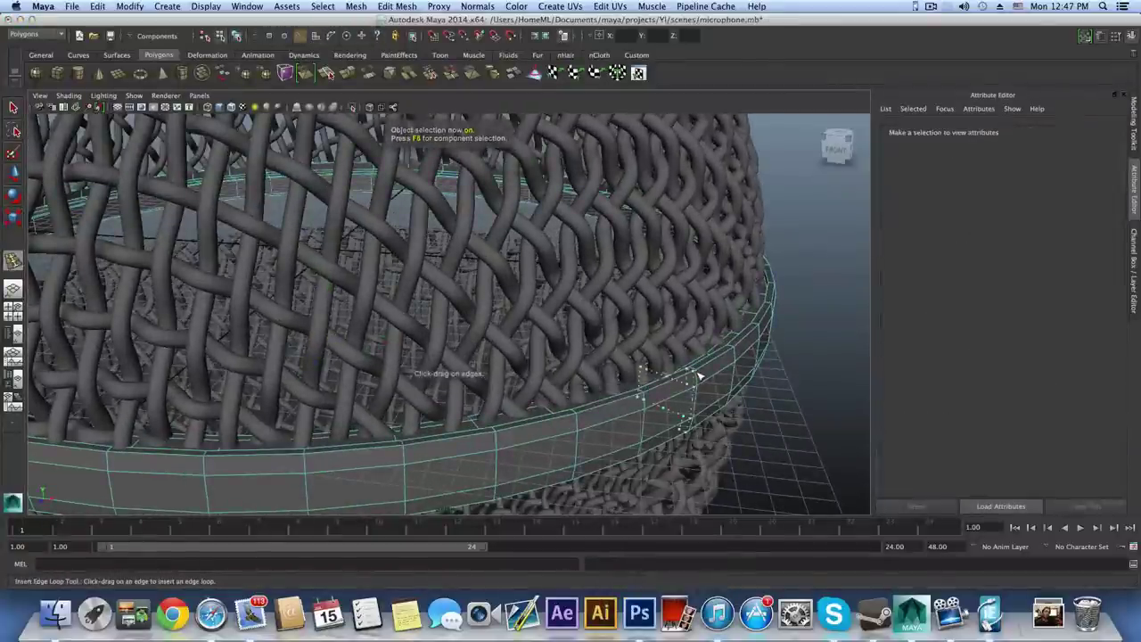
{"action": "key", "text": "z"}
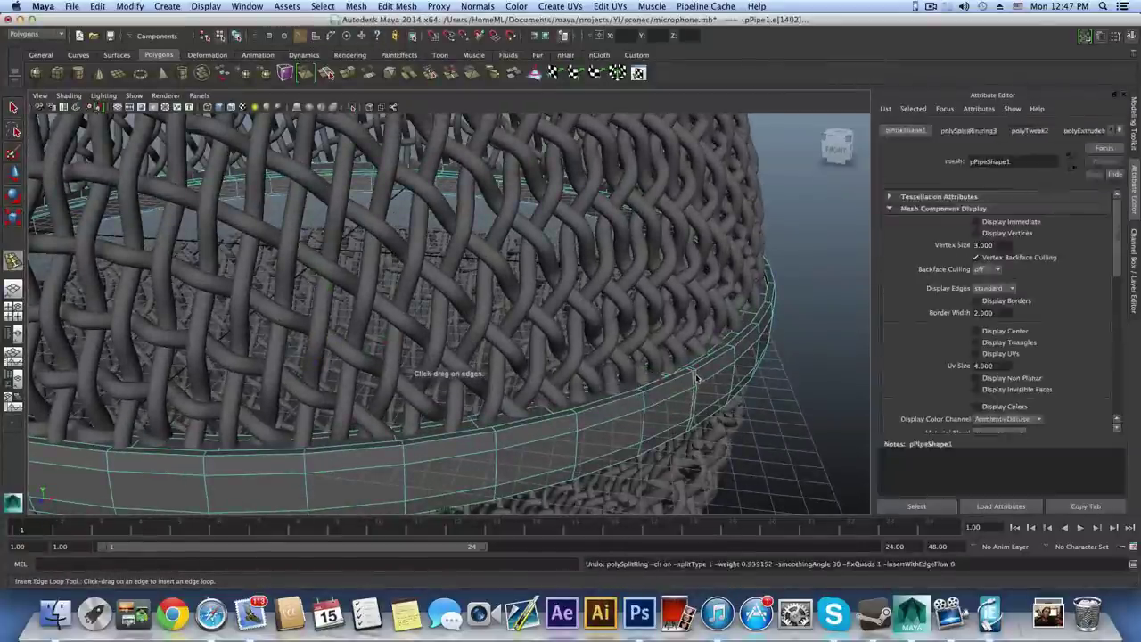
{"action": "left_click_drag", "start_coordinate": [698, 375], "coordinate": [699, 372]}
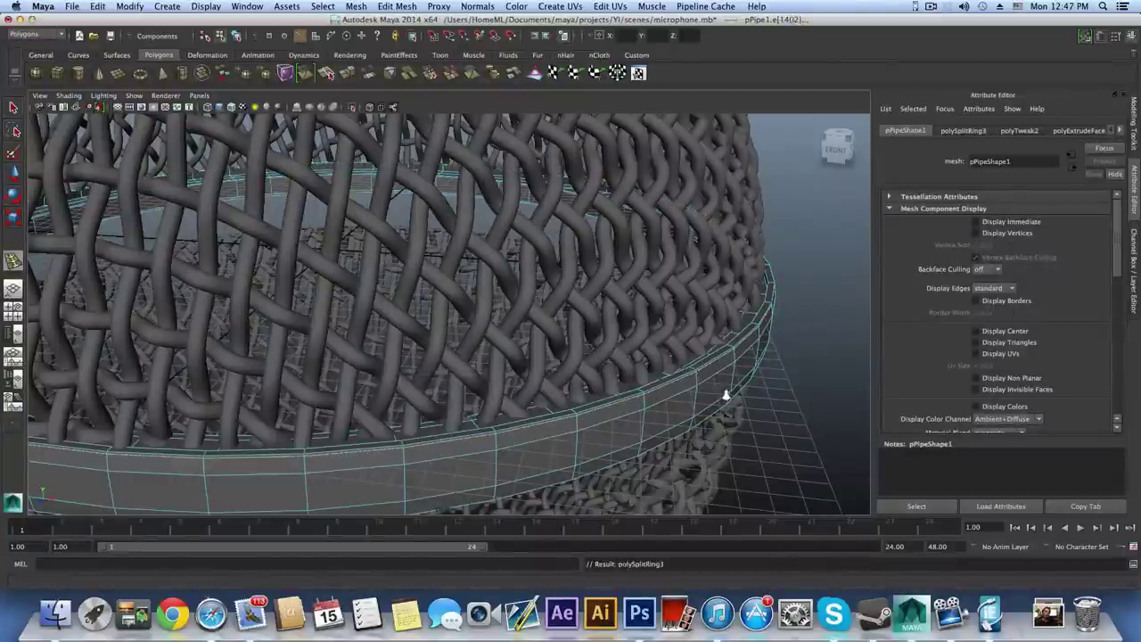
{"action": "right_click_drag", "start_coordinate": [711, 391], "coordinate": [737, 399], "text": "alt"}
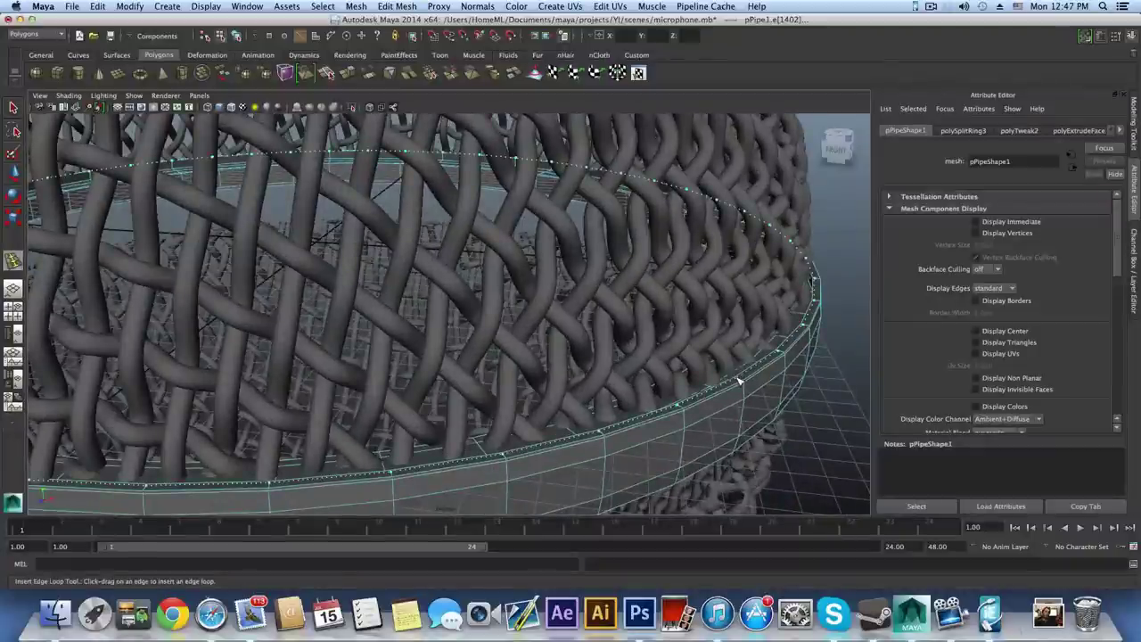
{"action": "left_click", "coordinate": [740, 384]}
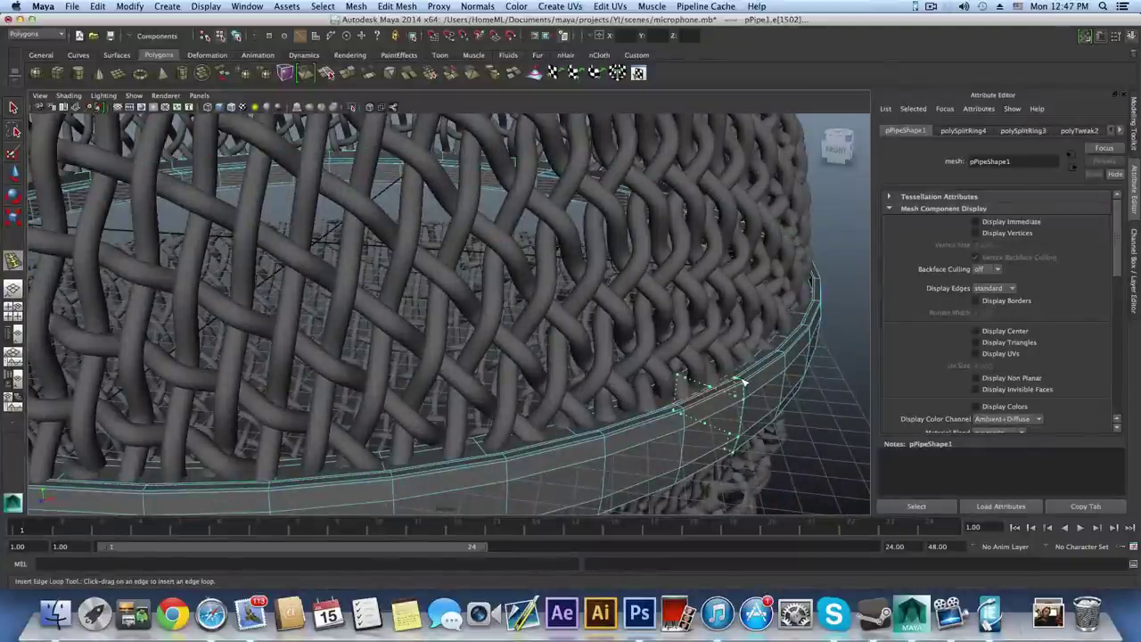
- Insert further supporting edge loops along the band's upper rim and around to its inner side
{"action": "middle_click_drag", "start_coordinate": [738, 386], "coordinate": [626, 346], "text": "alt"}
{"action": "right_click_drag", "start_coordinate": [626, 346], "coordinate": [709, 367], "text": "alt"}
{"action": "scroll", "coordinate": [711, 363], "scroll_direction": "up", "scroll_amount": 3}
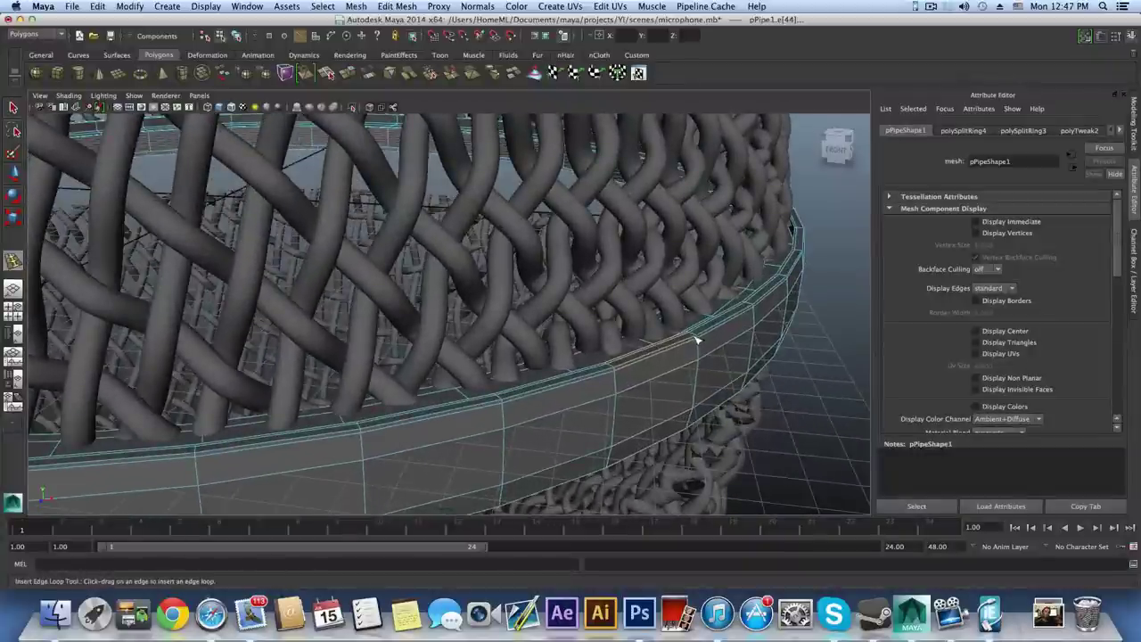
{"action": "left_click", "coordinate": [697, 336]}
{"action": "key", "text": "super+z"}
{"action": "left_click_drag", "start_coordinate": [692, 359], "coordinate": [682, 347], "text": "alt"}
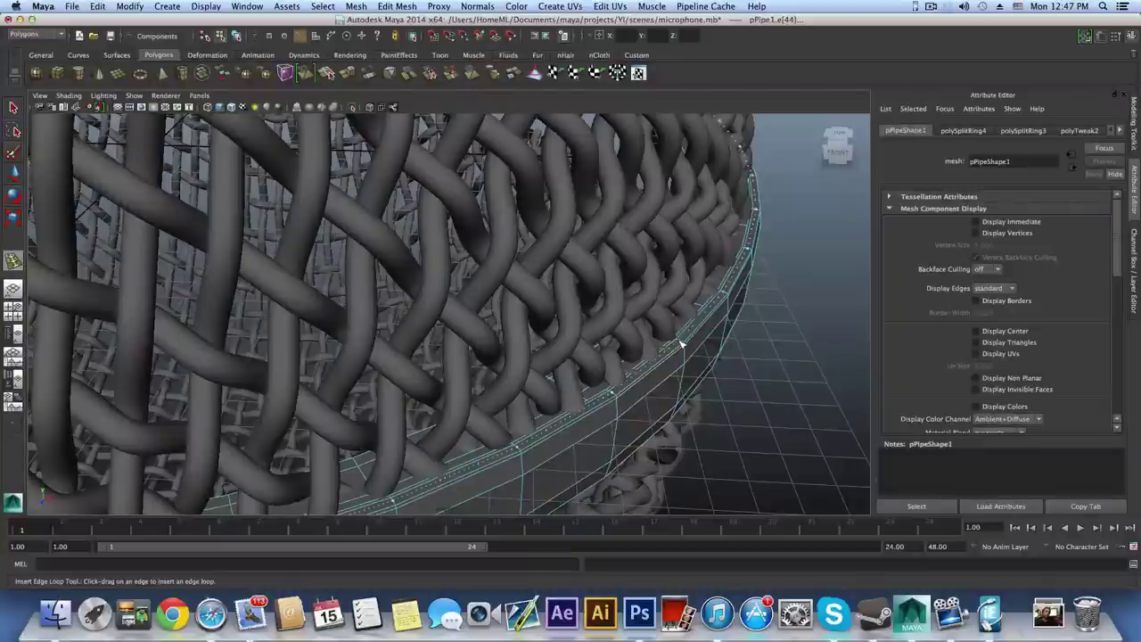
{"action": "left_click_drag", "start_coordinate": [685, 346], "coordinate": [726, 297]}
{"action": "right_click_drag", "start_coordinate": [726, 296], "coordinate": [660, 379], "text": "alt"}
{"action": "left_click_drag", "start_coordinate": [700, 276], "coordinate": [702, 326], "text": "alt"}
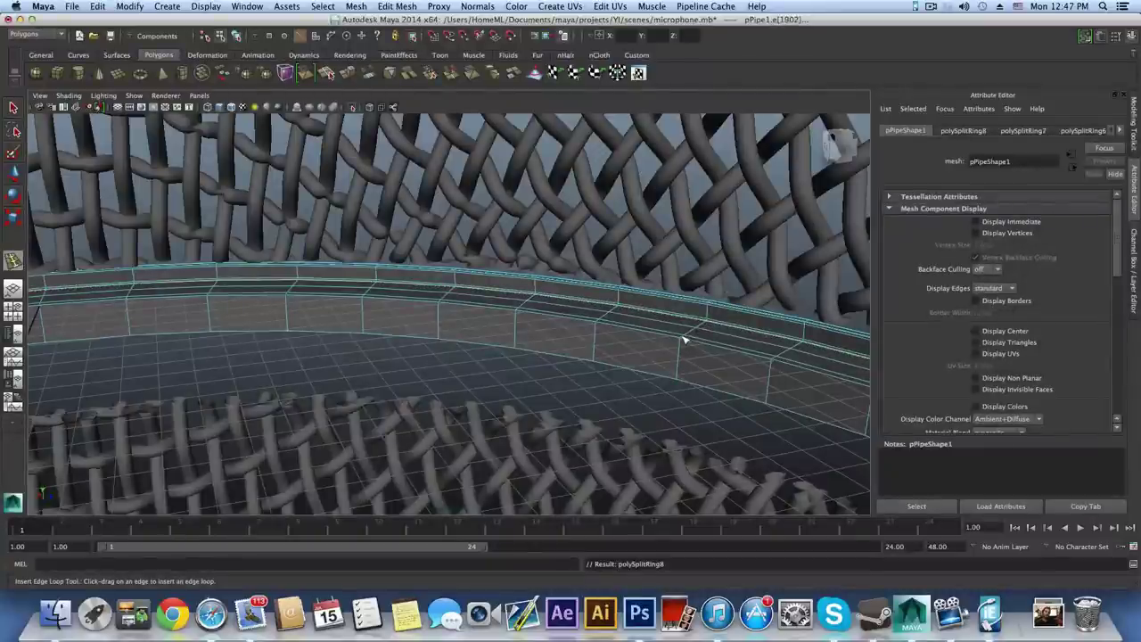
{"action": "key", "text": "z"}
- Insert edge loops on both sides of the inner corner edge of the band
{"action": "left_click_drag", "start_coordinate": [655, 357], "coordinate": [764, 345], "text": "alt"}
{"action": "scroll", "coordinate": [704, 340], "scroll_direction": "up", "scroll_amount": 4}
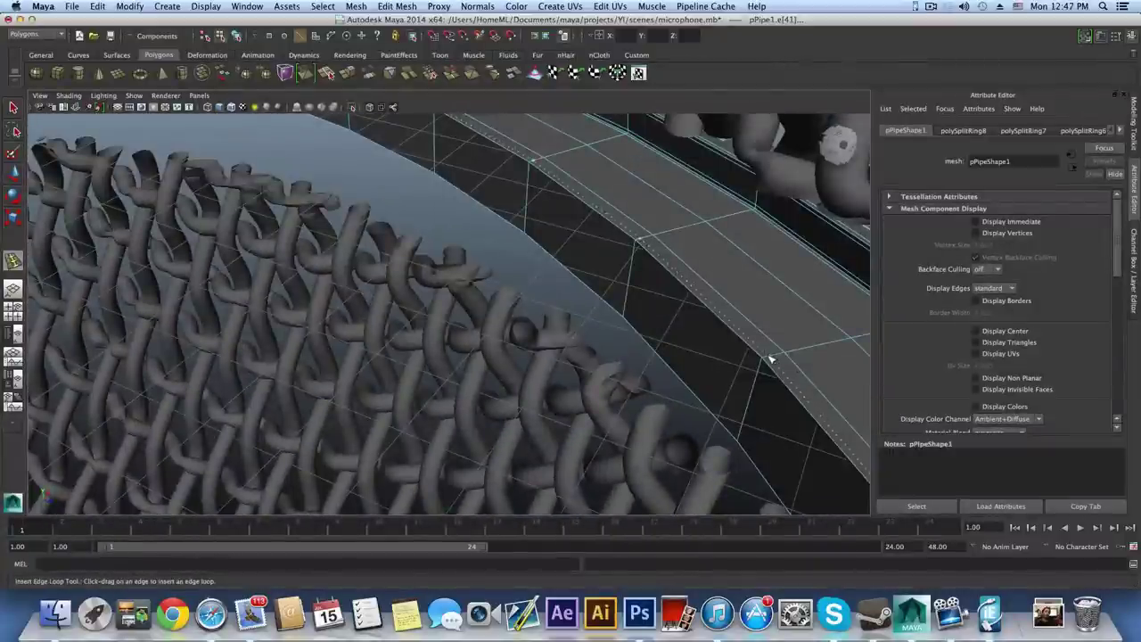
{"action": "left_click", "coordinate": [759, 370]}
{"action": "left_click_drag", "start_coordinate": [760, 370], "coordinate": [727, 403]}
{"action": "middle_click_drag", "start_coordinate": [728, 406], "coordinate": [690, 365], "text": "alt"}
{"action": "left_click_drag", "start_coordinate": [689, 387], "coordinate": [725, 382]}
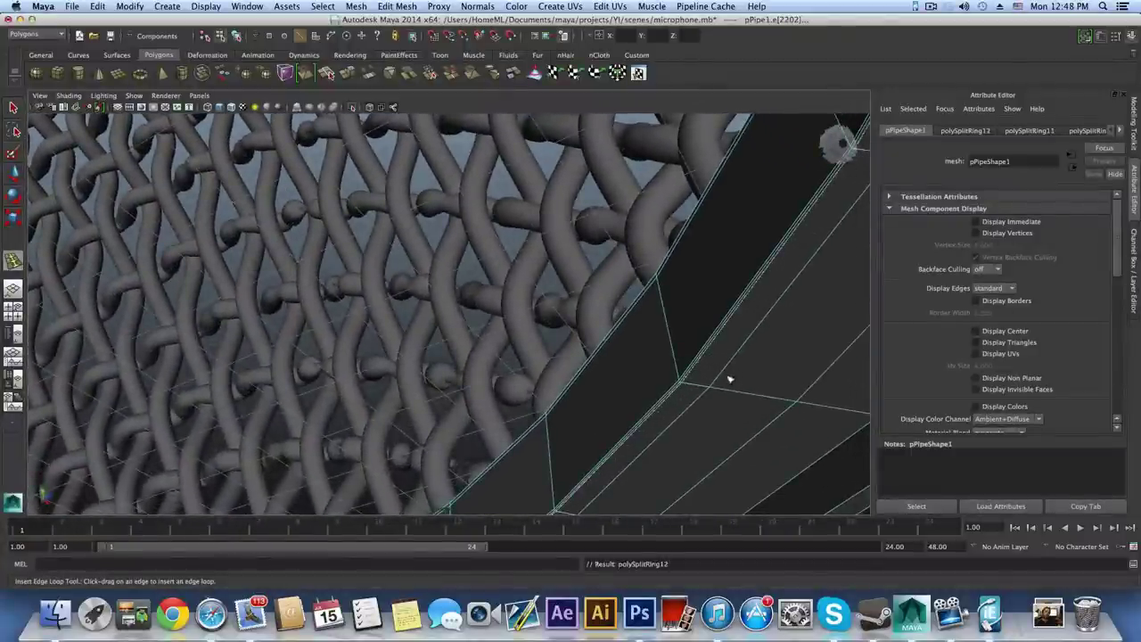
- Insert supporting edge loops beside the band's remaining corner edges, including the lower outer edge
{"action": "left_click_drag", "start_coordinate": [668, 334], "coordinate": [522, 310], "text": "alt"}
{"action": "middle_click_drag", "start_coordinate": [523, 309], "coordinate": [445, 295], "text": "alt"}
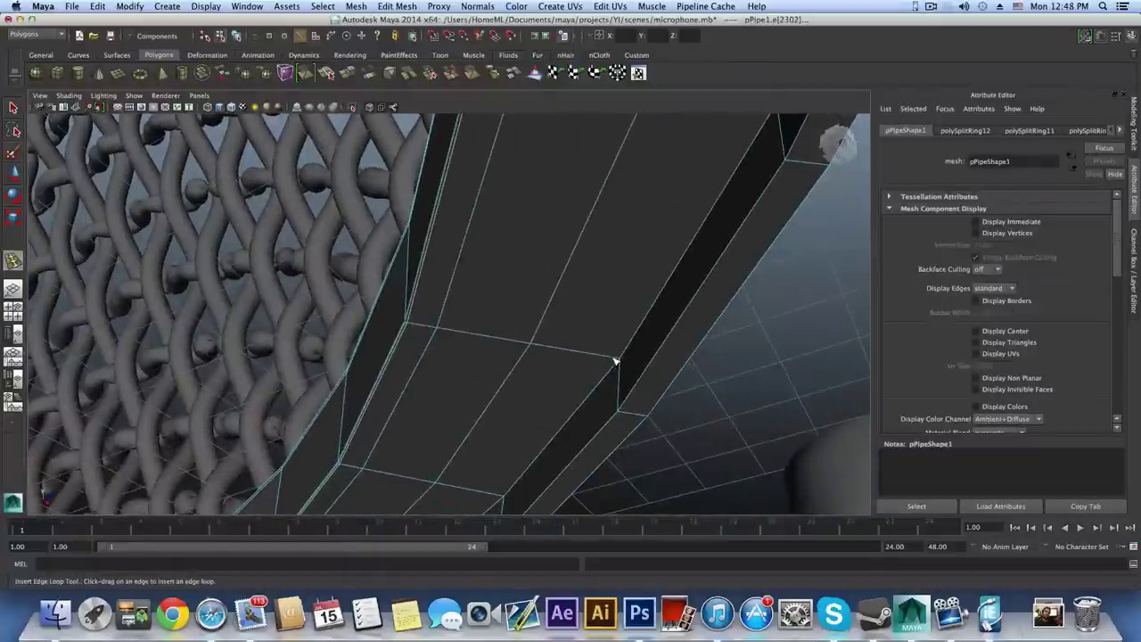
{"action": "left_click_drag", "start_coordinate": [615, 359], "coordinate": [521, 374]}
{"action": "left_click_drag", "start_coordinate": [475, 263], "coordinate": [472, 260]}
{"action": "left_click_drag", "start_coordinate": [636, 279], "coordinate": [557, 248], "text": "alt"}
{"action": "scroll", "coordinate": [484, 257], "scroll_direction": "down", "scroll_amount": 3}
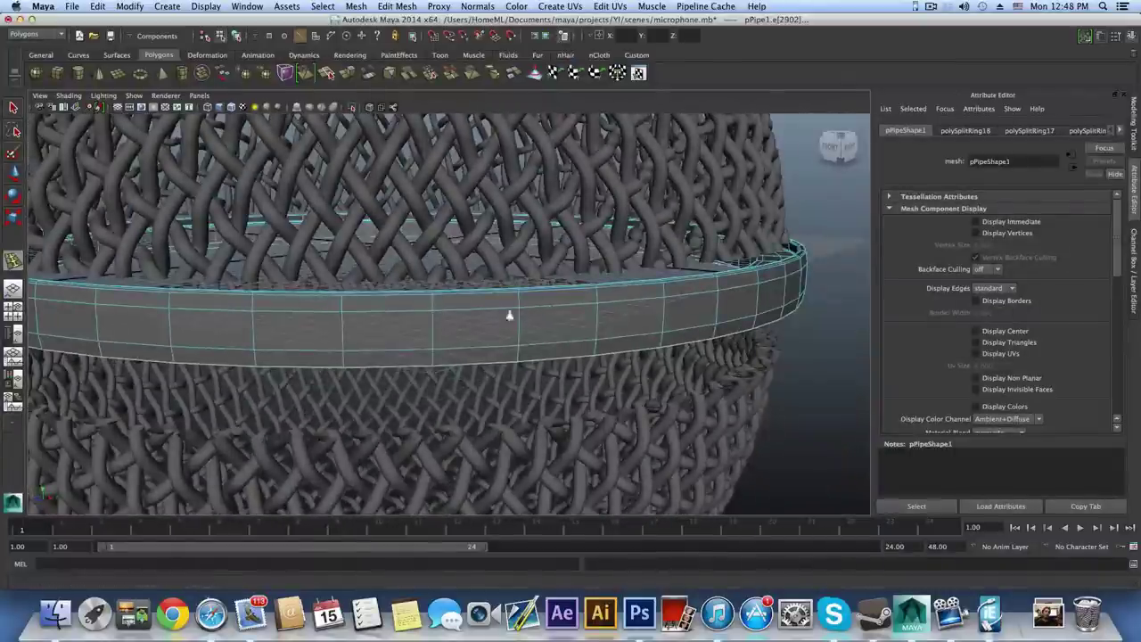
- Turn on the smooth mesh preview for the band and return to object selection with the Move tool
{"action": "left_click", "coordinate": [635, 305]}
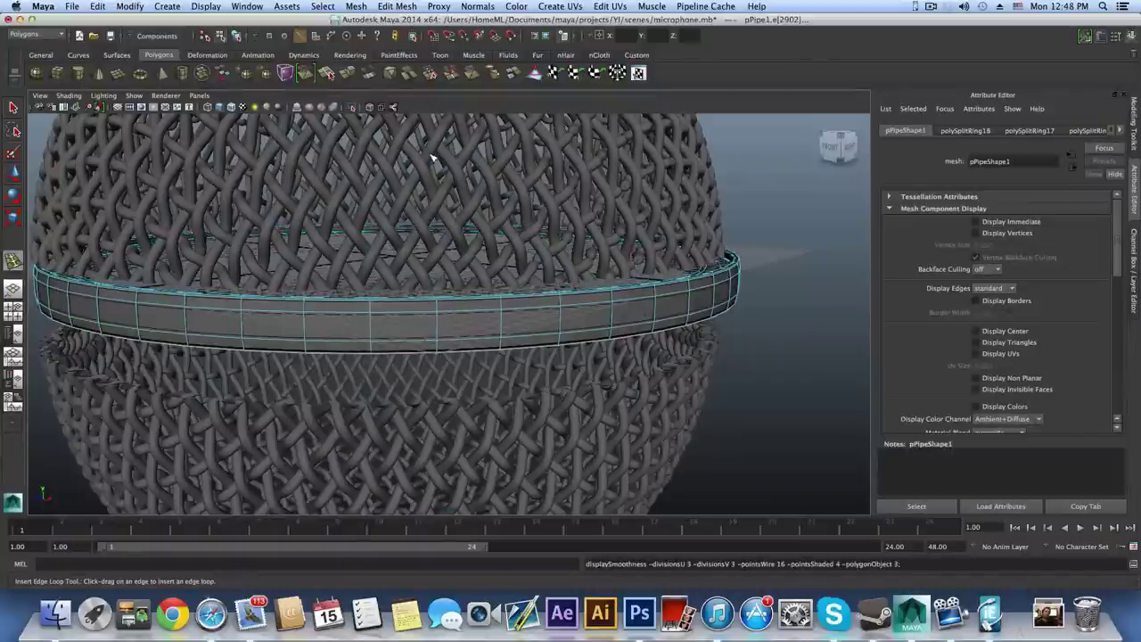
{"action": "key", "text": "F8"}
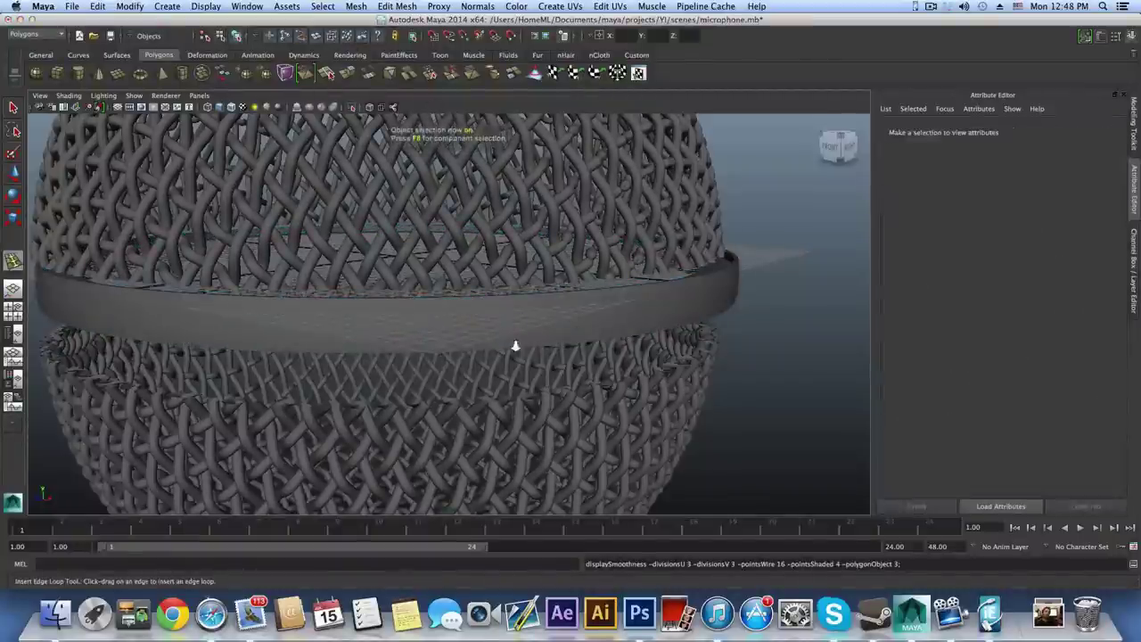
{"action": "scroll", "coordinate": [517, 350], "scroll_direction": "down", "scroll_amount": 3}
{"action": "key", "text": "w"}
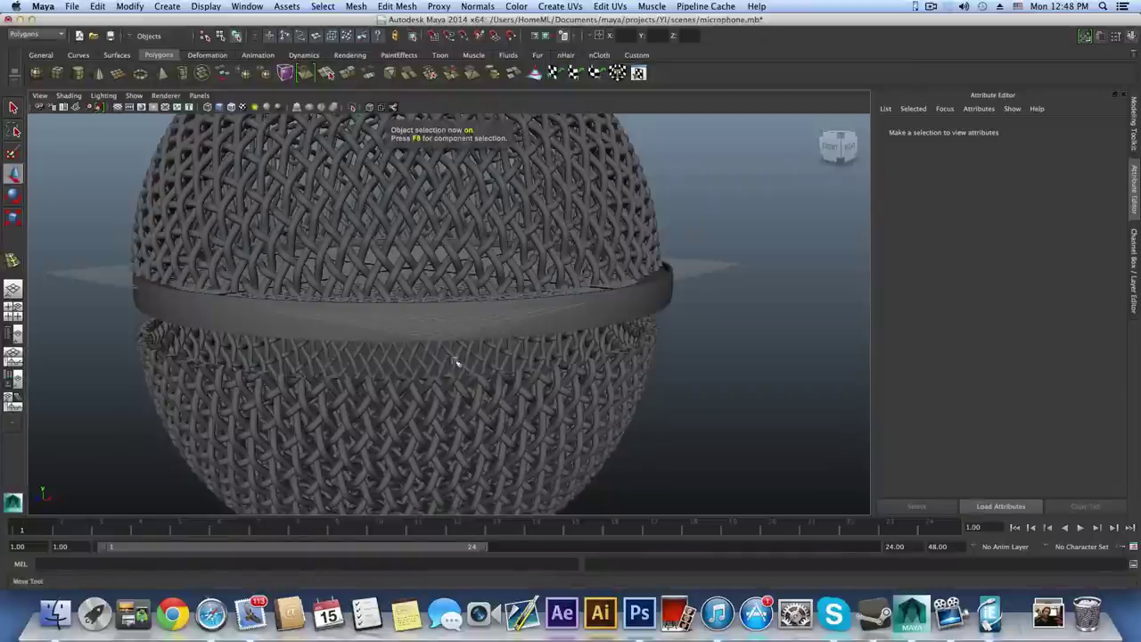
- Centre the band around the woven domes in the top view, moving it to about 0.592 in Z
{"action": "left_click", "coordinate": [447, 325]}
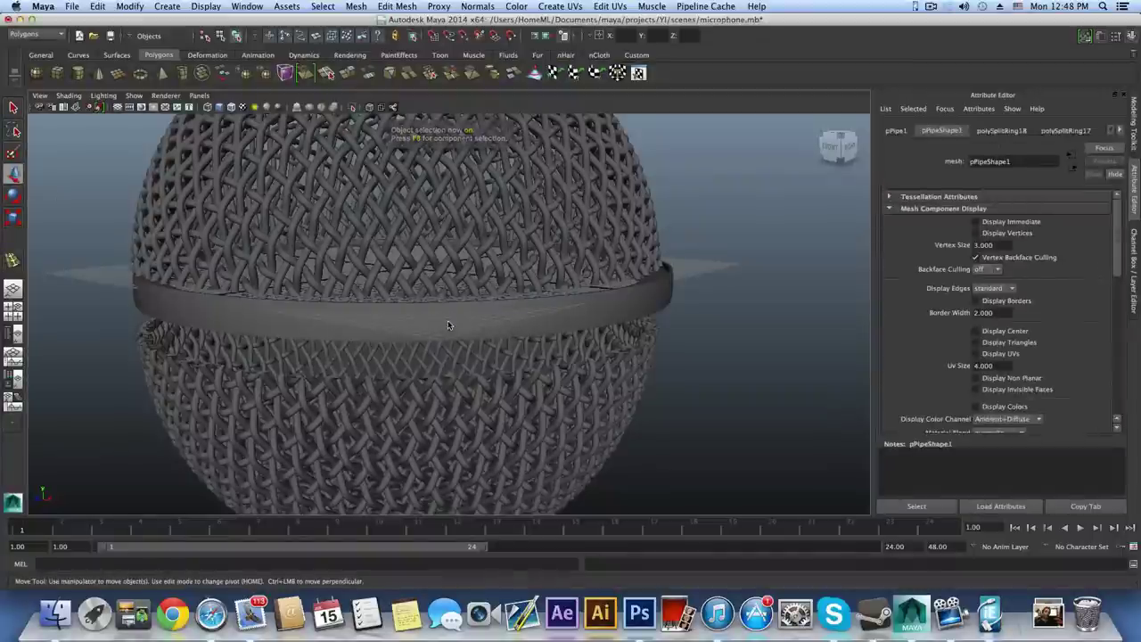
{"action": "left_click_drag", "start_coordinate": [448, 324], "coordinate": [443, 340], "text": "alt"}
{"action": "left_click_drag", "start_coordinate": [401, 256], "coordinate": [453, 293]}
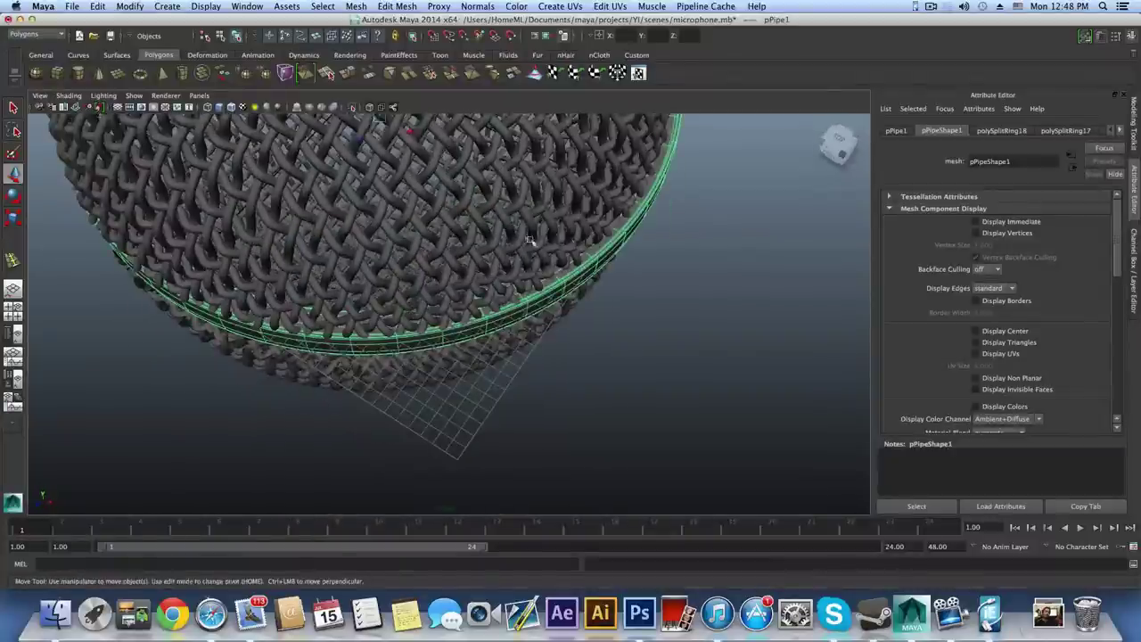
{"action": "left_click", "coordinate": [838, 140]}
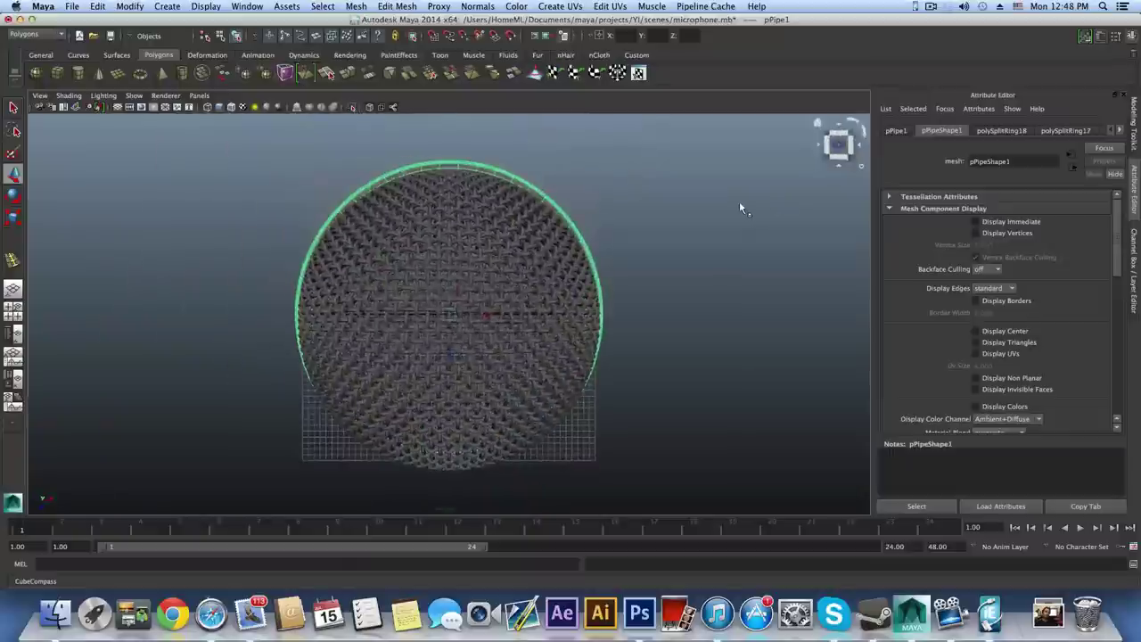
{"action": "left_click_drag", "start_coordinate": [449, 357], "coordinate": [450, 360]}
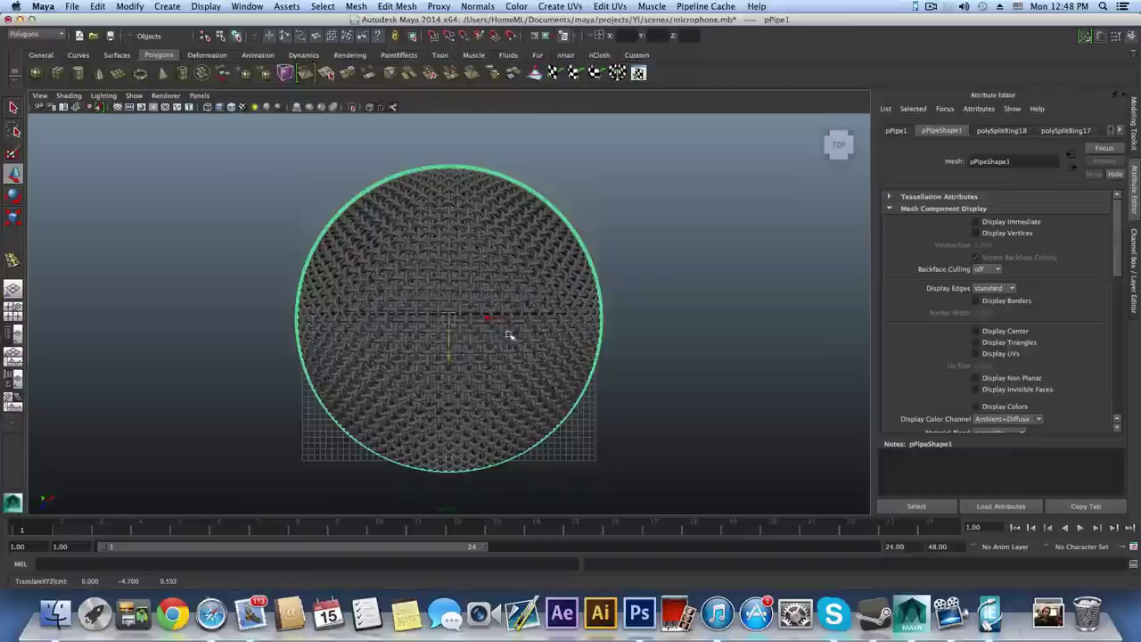
- Move the lower woven dome up along Y so its open rim tucks into the band, and clear the selection
{"action": "left_click_drag", "start_coordinate": [497, 329], "coordinate": [502, 270], "text": "alt"}
{"action": "left_click", "coordinate": [485, 385]}
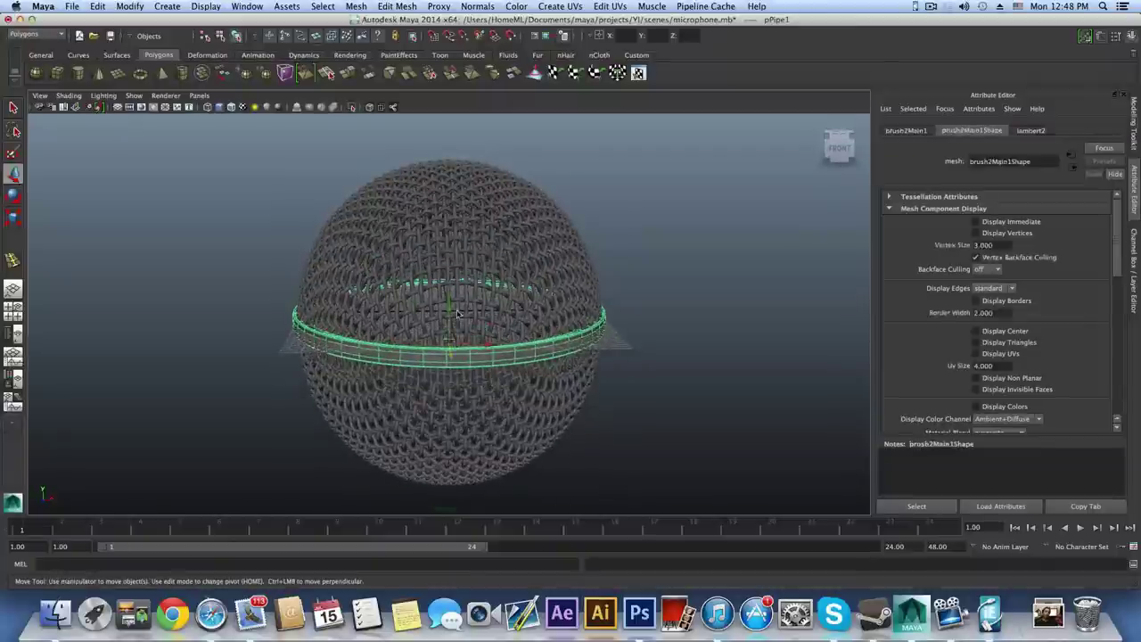
{"action": "left_click_drag", "start_coordinate": [450, 297], "coordinate": [570, 335]}
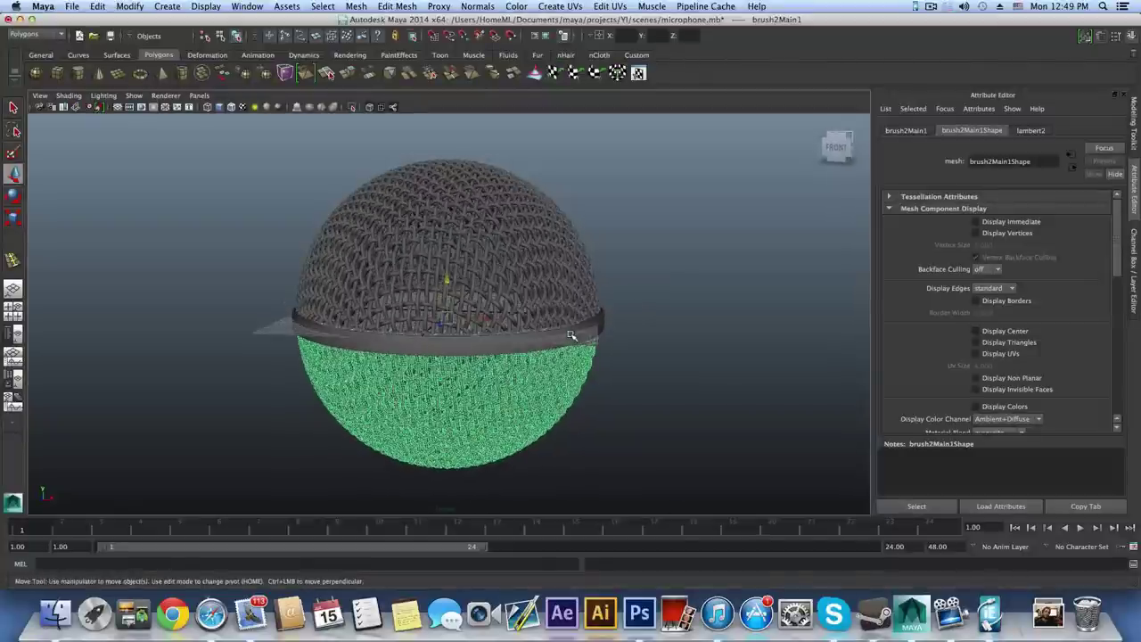
{"action": "key", "text": "F8"}
{"action": "key", "text": "F8"}
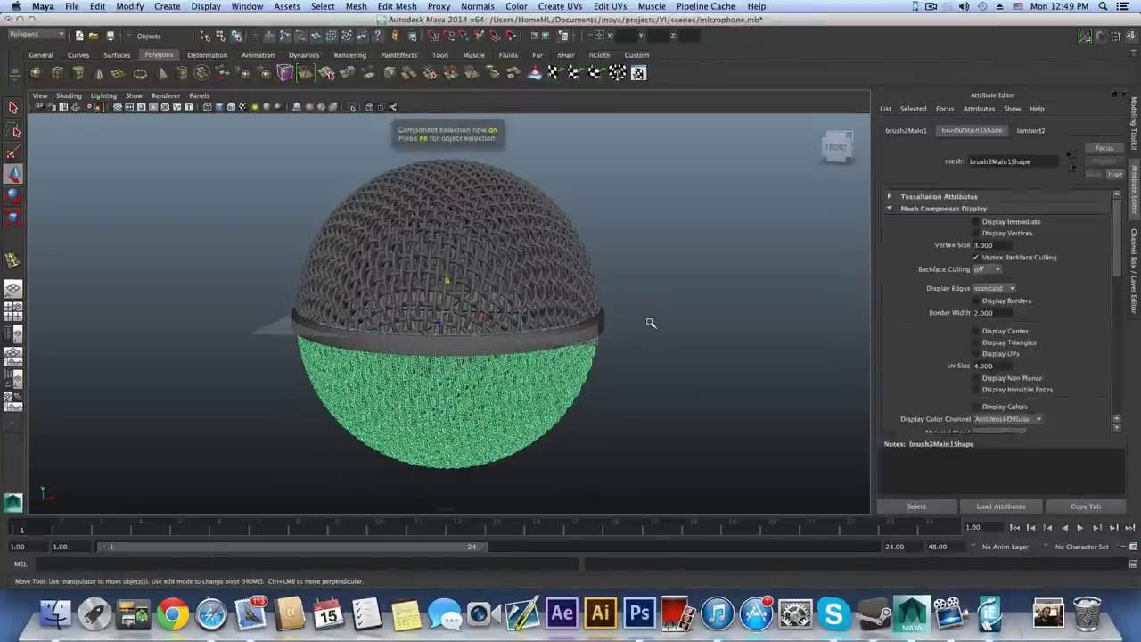
{"action": "left_click", "coordinate": [641, 373]}
- Examine the assembled grille from below, close up and above, checking how both woven domes meet the band
{"action": "left_click_drag", "start_coordinate": [650, 357], "coordinate": [669, 338], "text": "alt"}
{"action": "scroll", "coordinate": [609, 384], "scroll_direction": "up", "scroll_amount": 5}
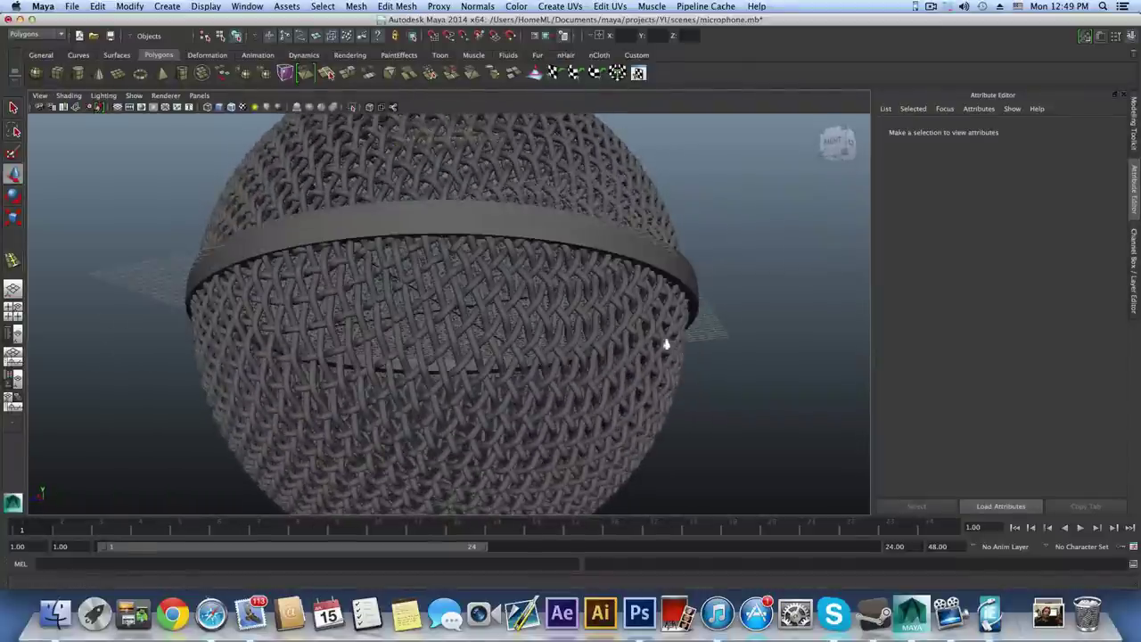
{"action": "scroll", "coordinate": [516, 330], "scroll_direction": "down", "scroll_amount": 3}
{"action": "left_click_drag", "start_coordinate": [516, 330], "coordinate": [471, 283], "text": "alt"}
{"action": "left_click_drag", "start_coordinate": [564, 360], "coordinate": [528, 295], "text": "alt"}
{"action": "middle_click_drag", "start_coordinate": [457, 253], "coordinate": [446, 301], "text": "alt"}
{"action": "left_click_drag", "start_coordinate": [462, 294], "coordinate": [402, 311], "text": "alt"}
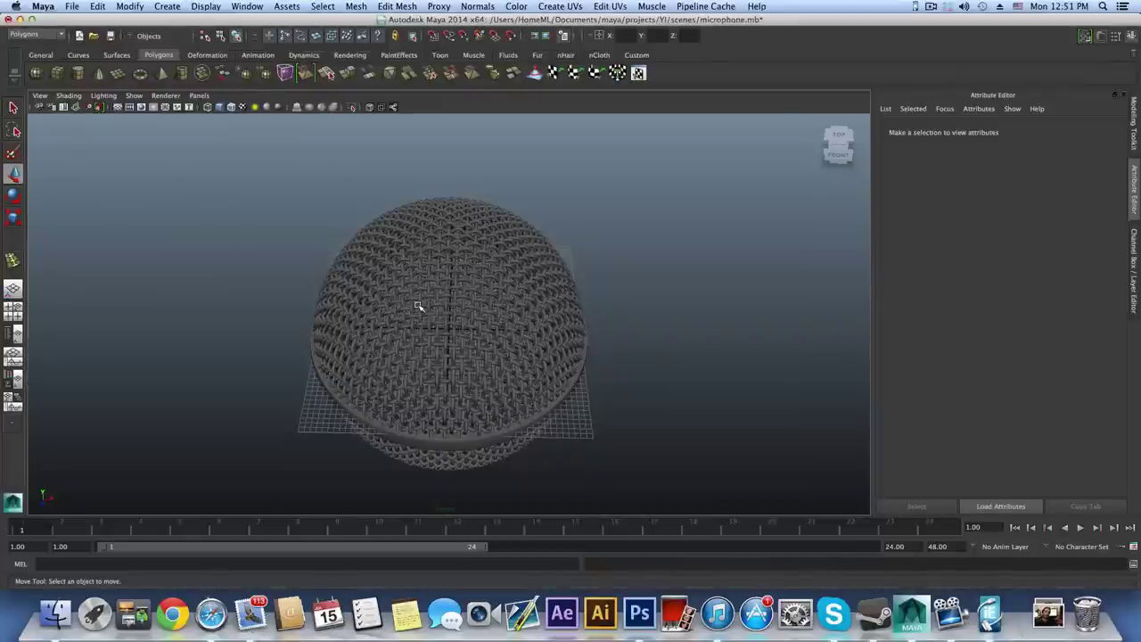
{"action": "key", "text": "alt+b"}
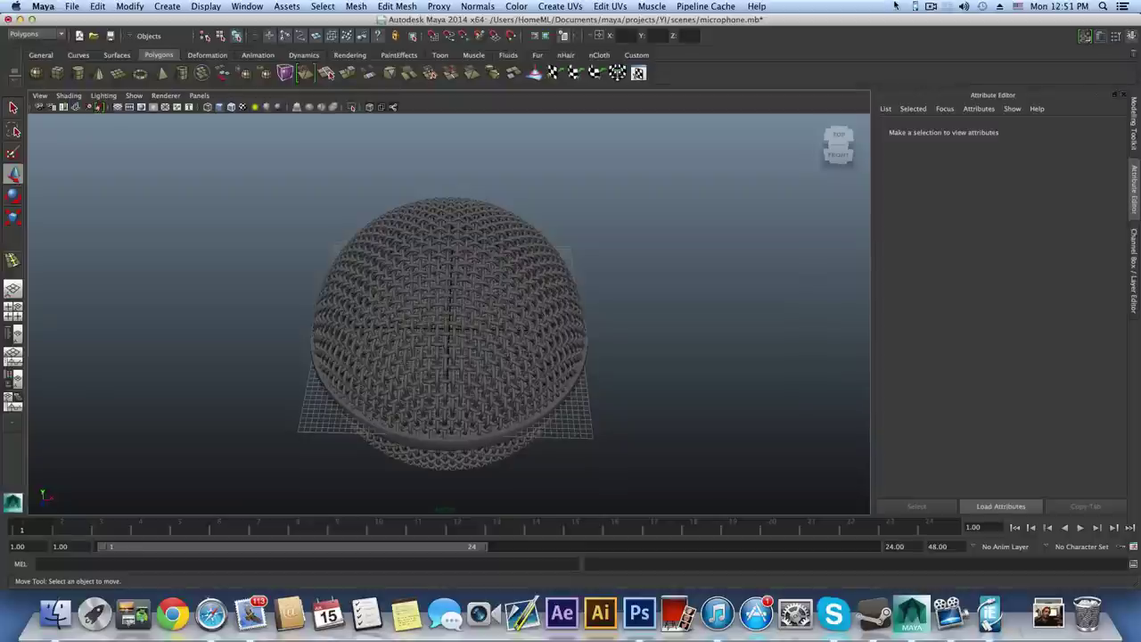
{"action": "left_click", "coordinate": [930, 6]}
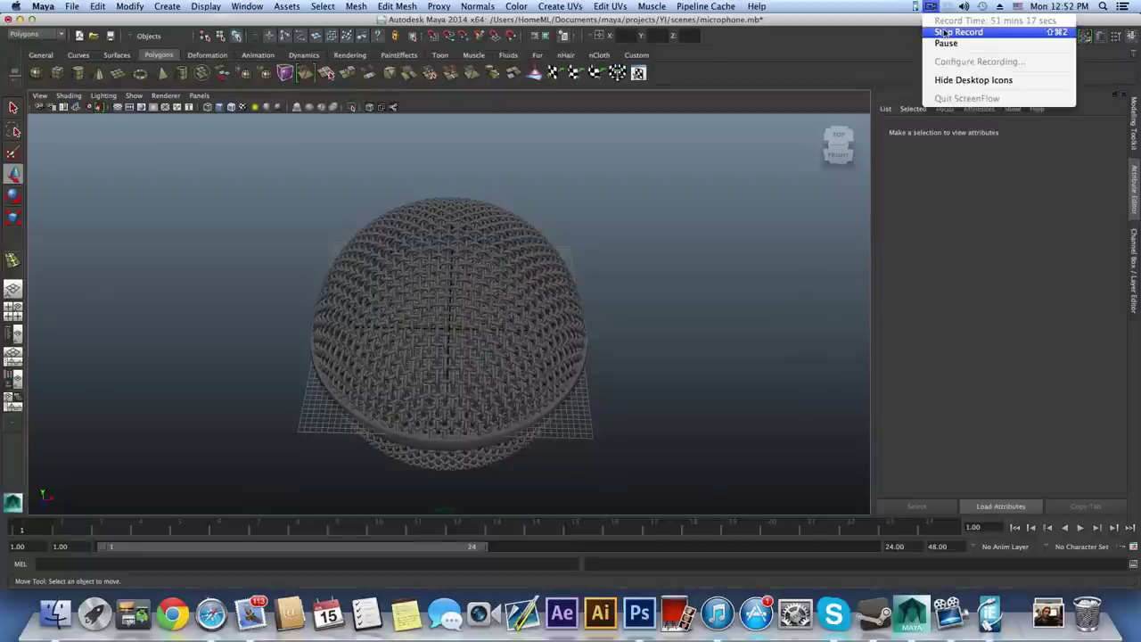